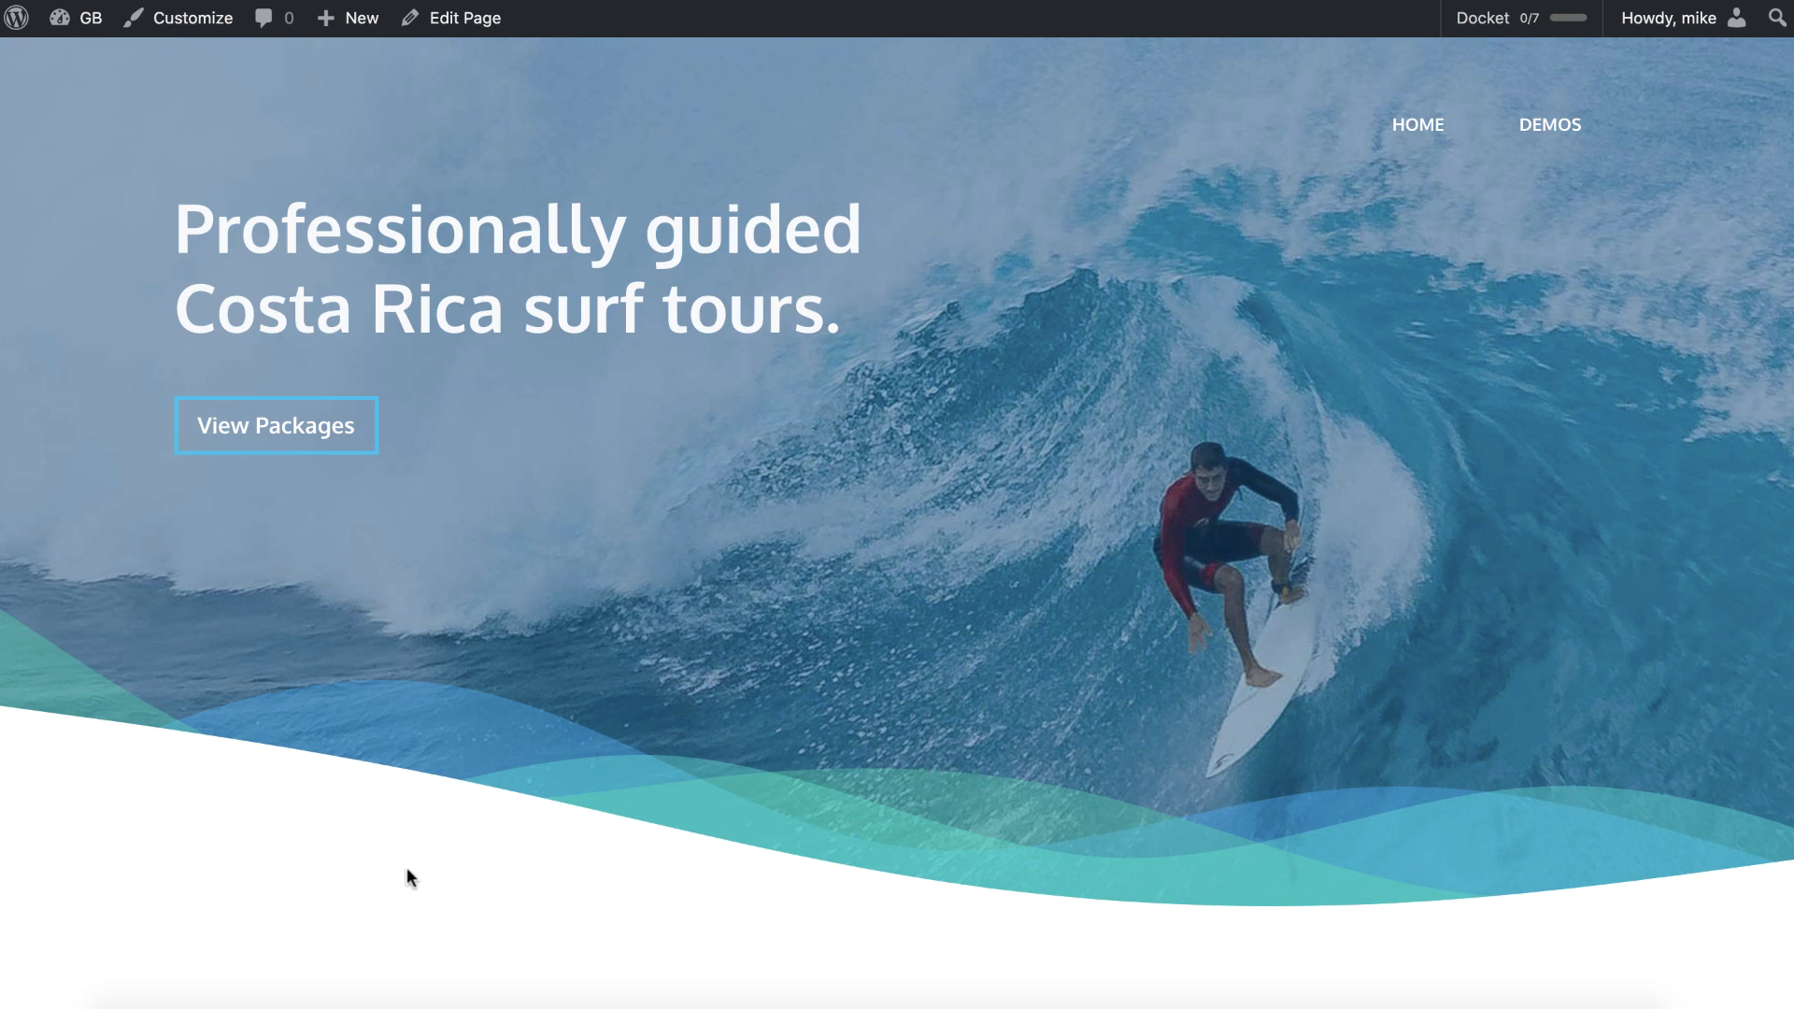
Step: Open the Demos page in the block editor, dismiss the autosave notice and save
left_click(468, 26)
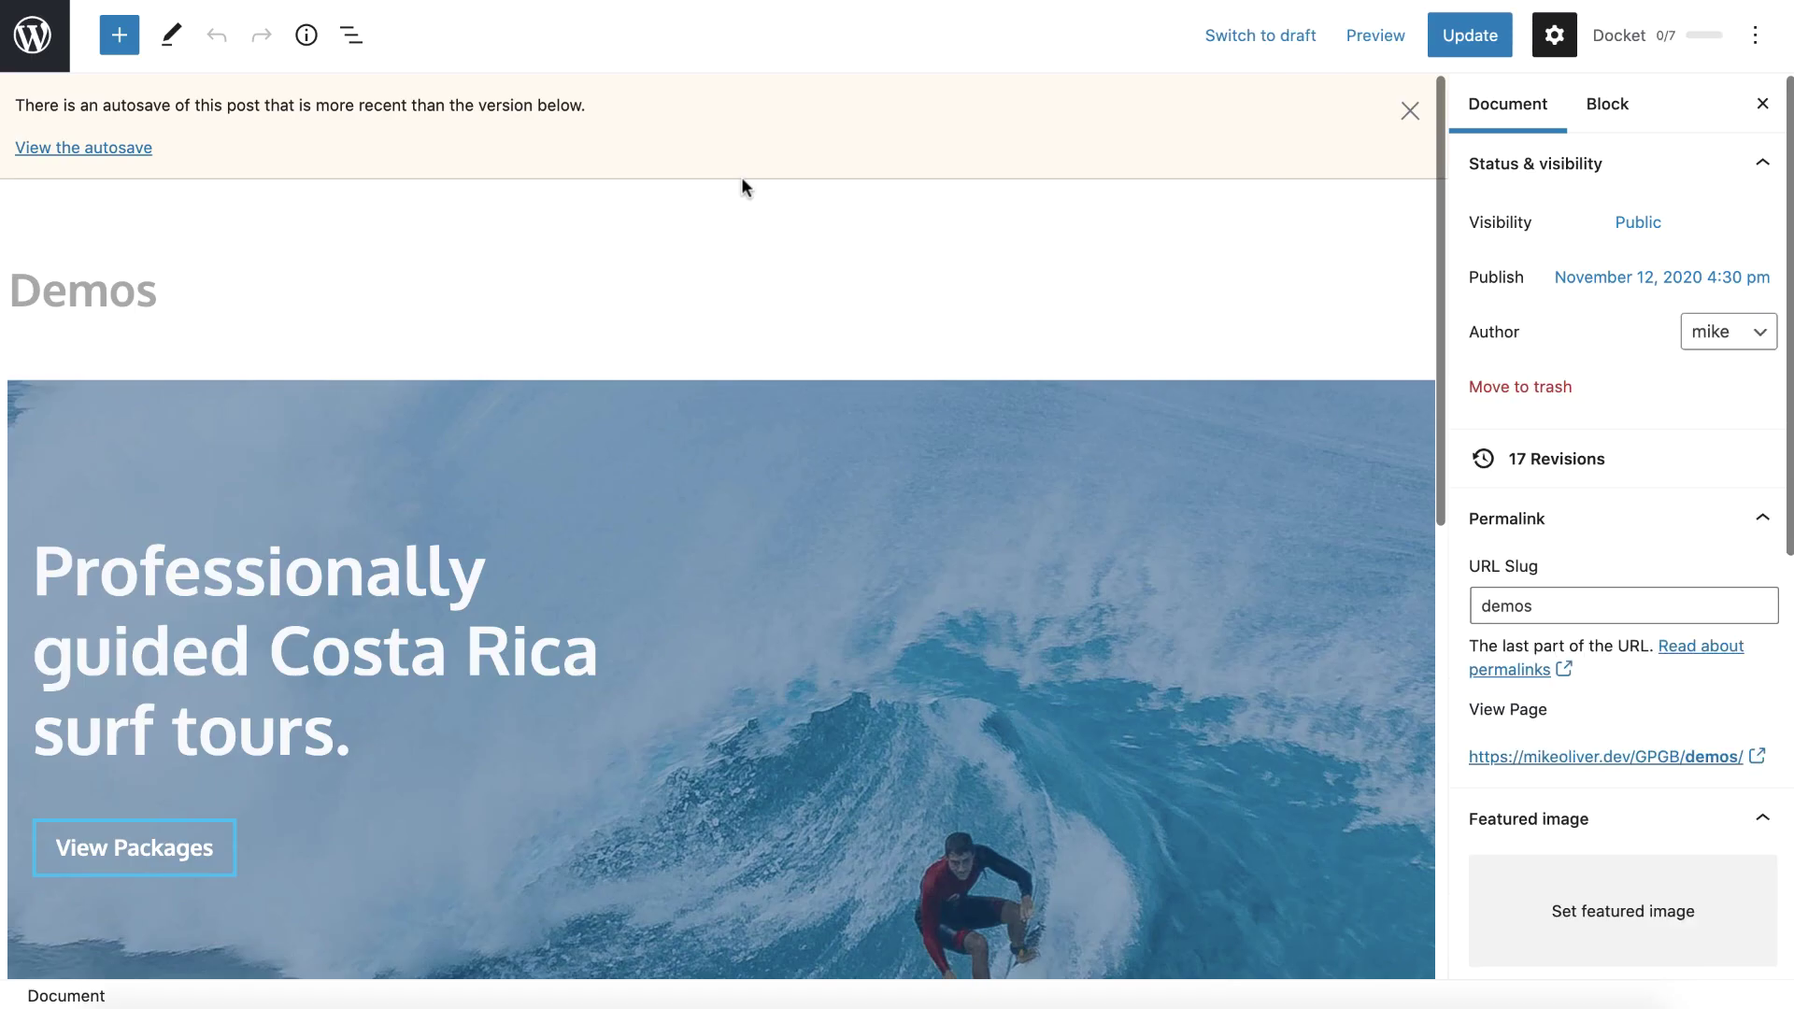
left_click(1408, 108)
left_click(1470, 35)
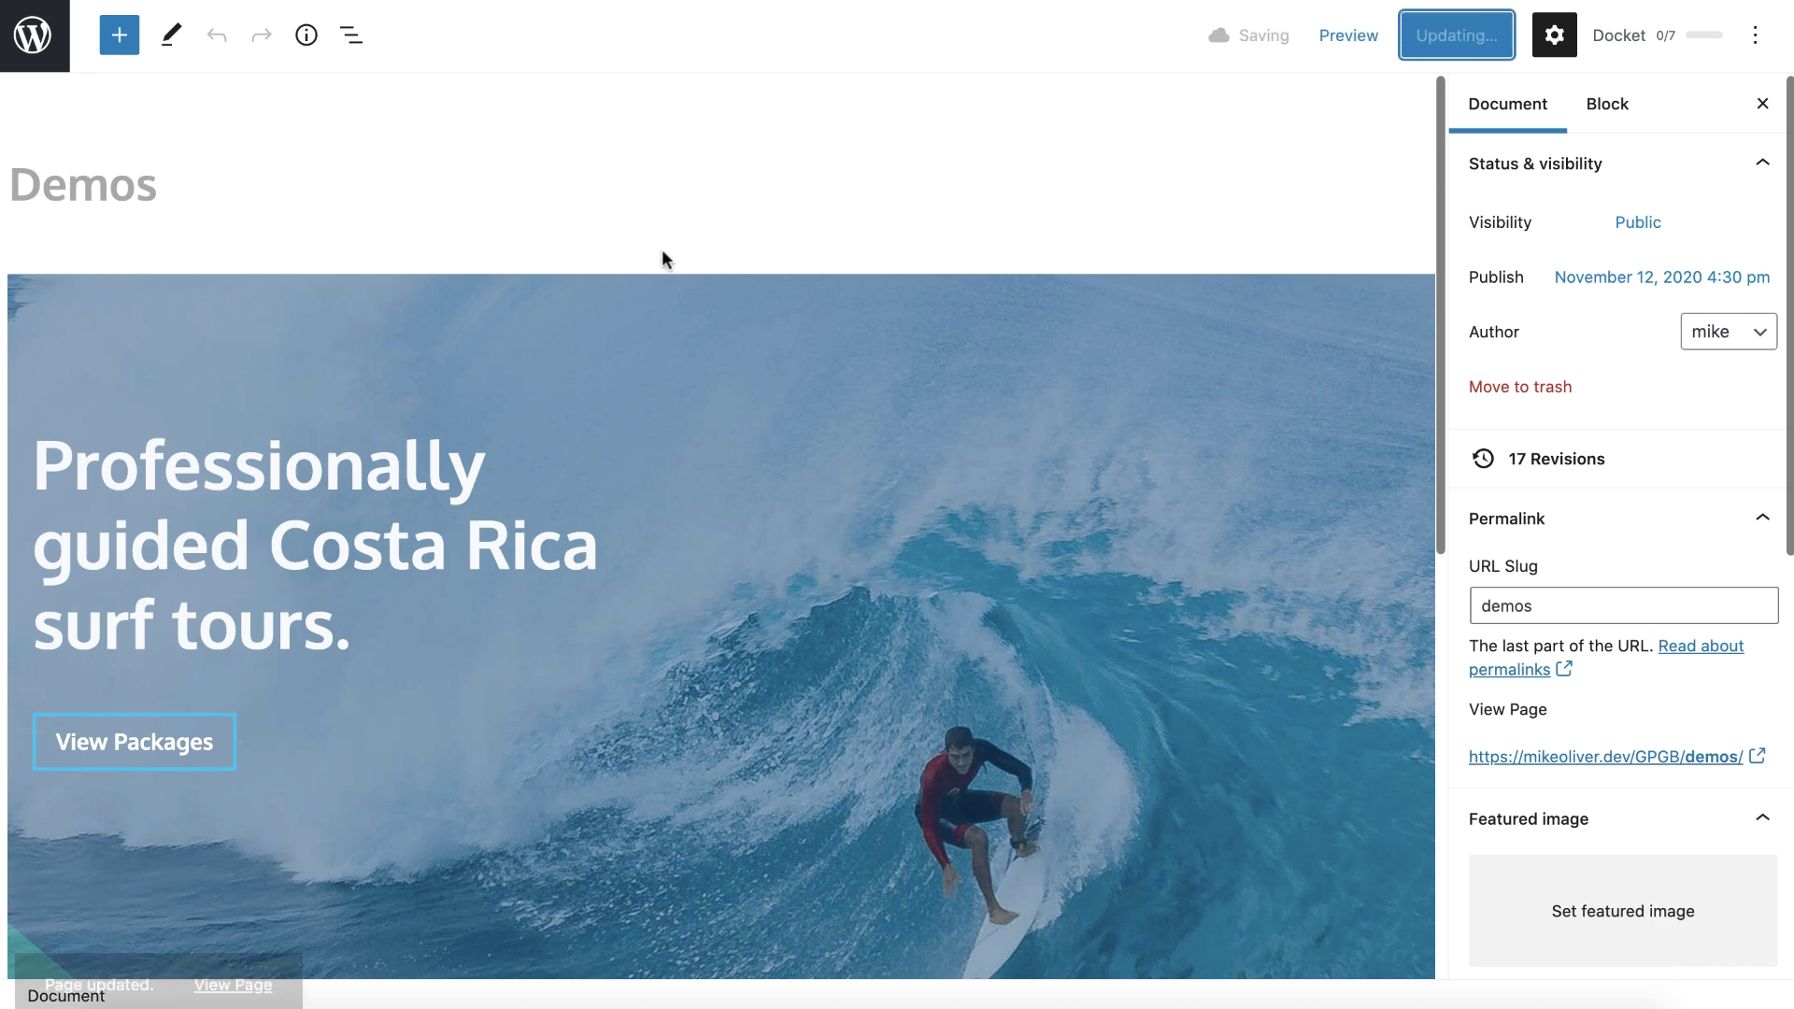
Step: Delete the existing hero Container from the page
left_click(666, 308)
scroll(666, 308, "down", 4)
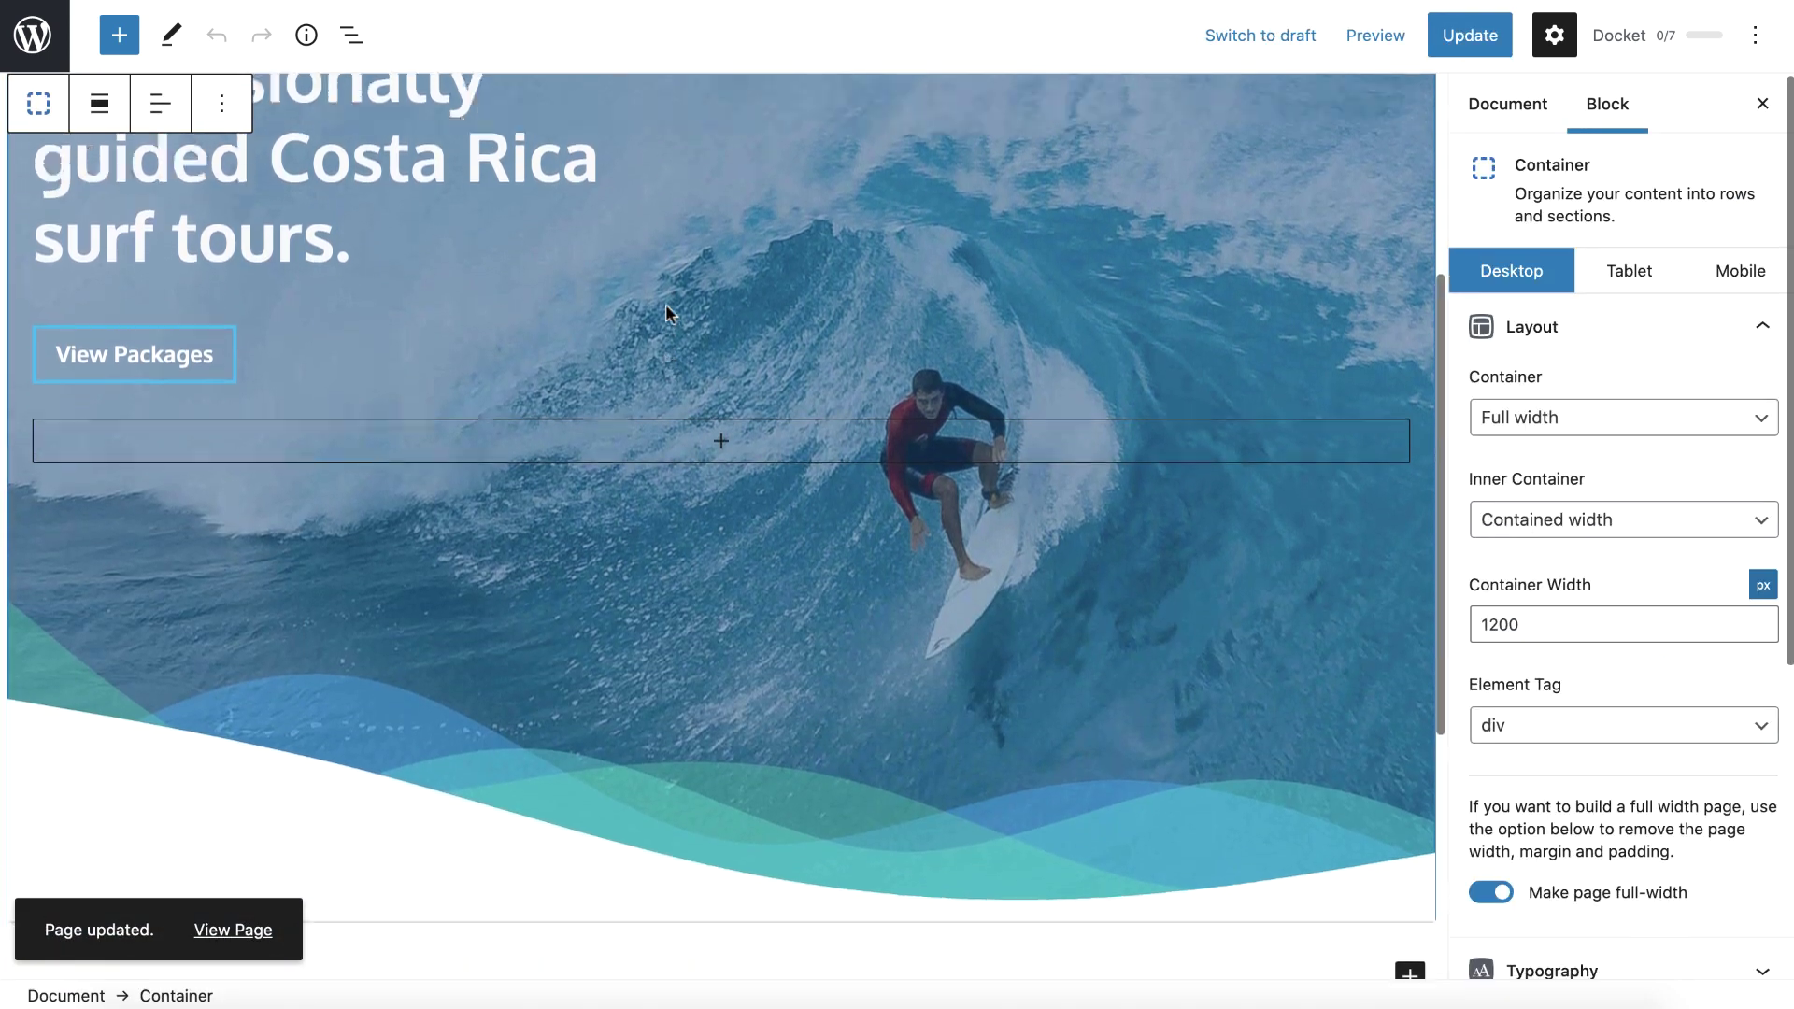
scroll(665, 309, "up", 4)
scroll(666, 308, "down", 3)
scroll(666, 305, "down", 3)
scroll(666, 306, "up", 2)
scroll(667, 307, "up", 2)
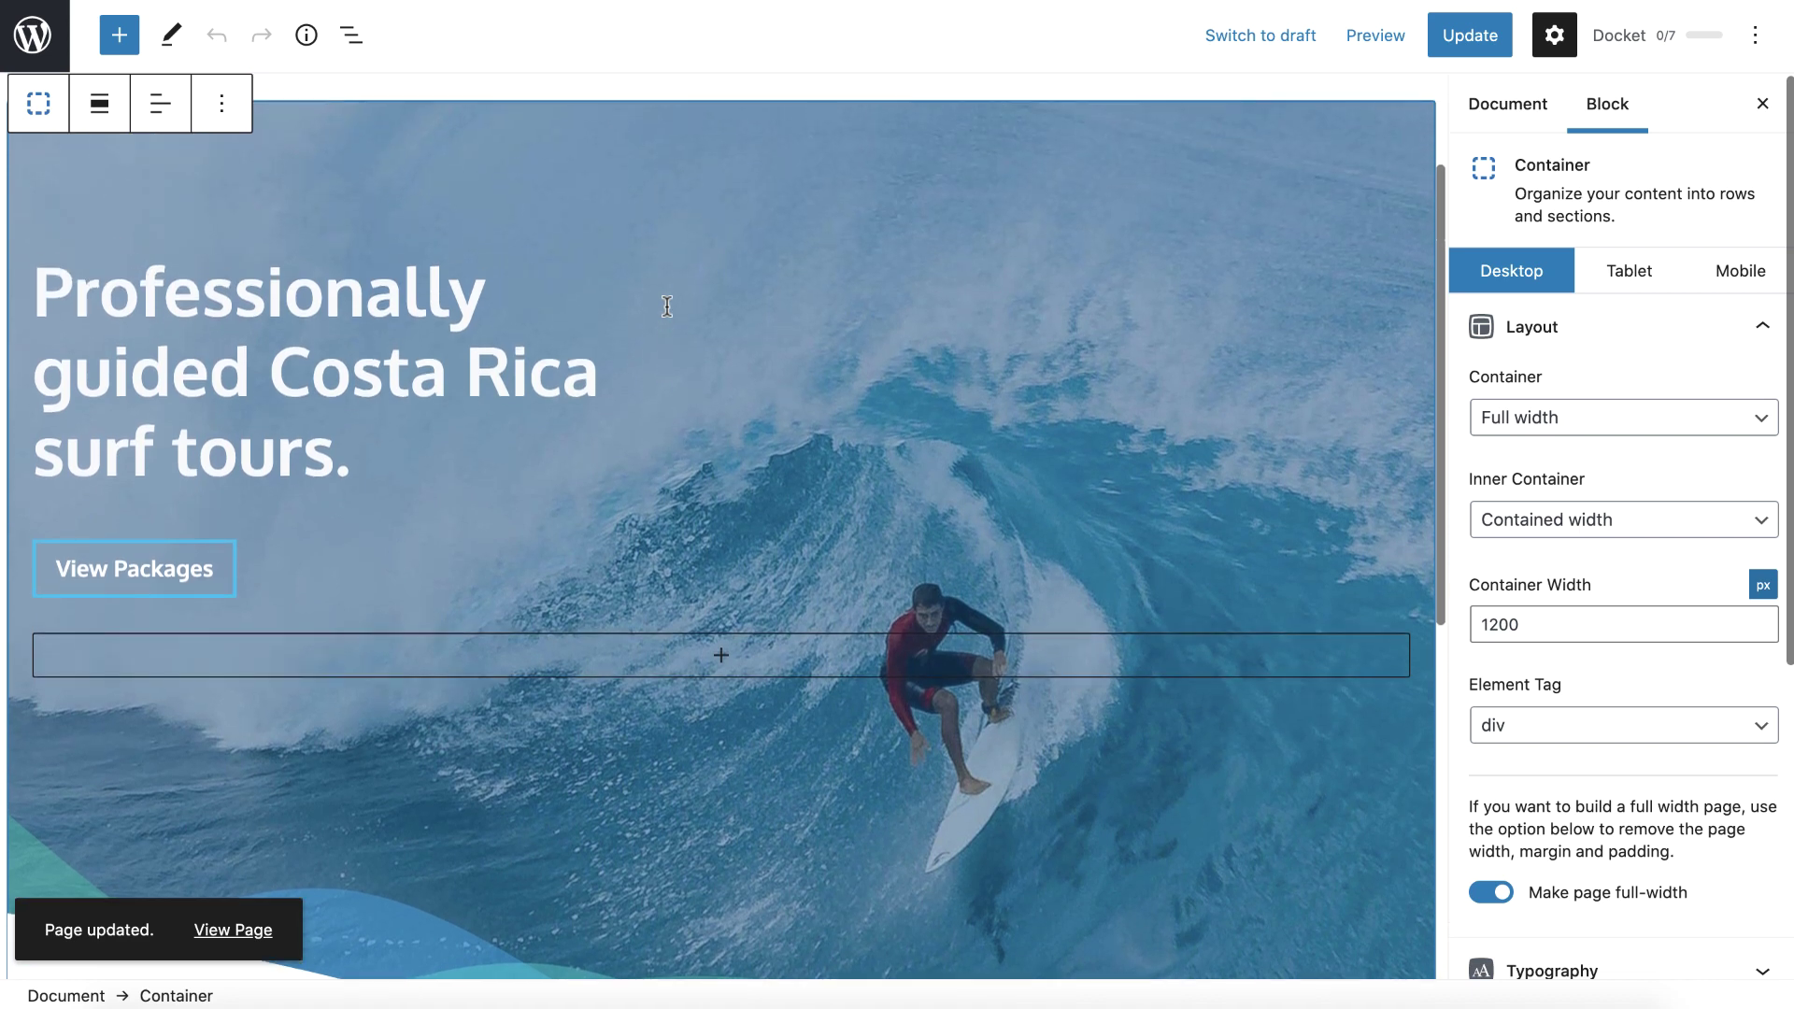
key("Delete")
Step: Insert an empty Container with padding 200 top, 400 bottom and 20 left
left_click(1410, 290)
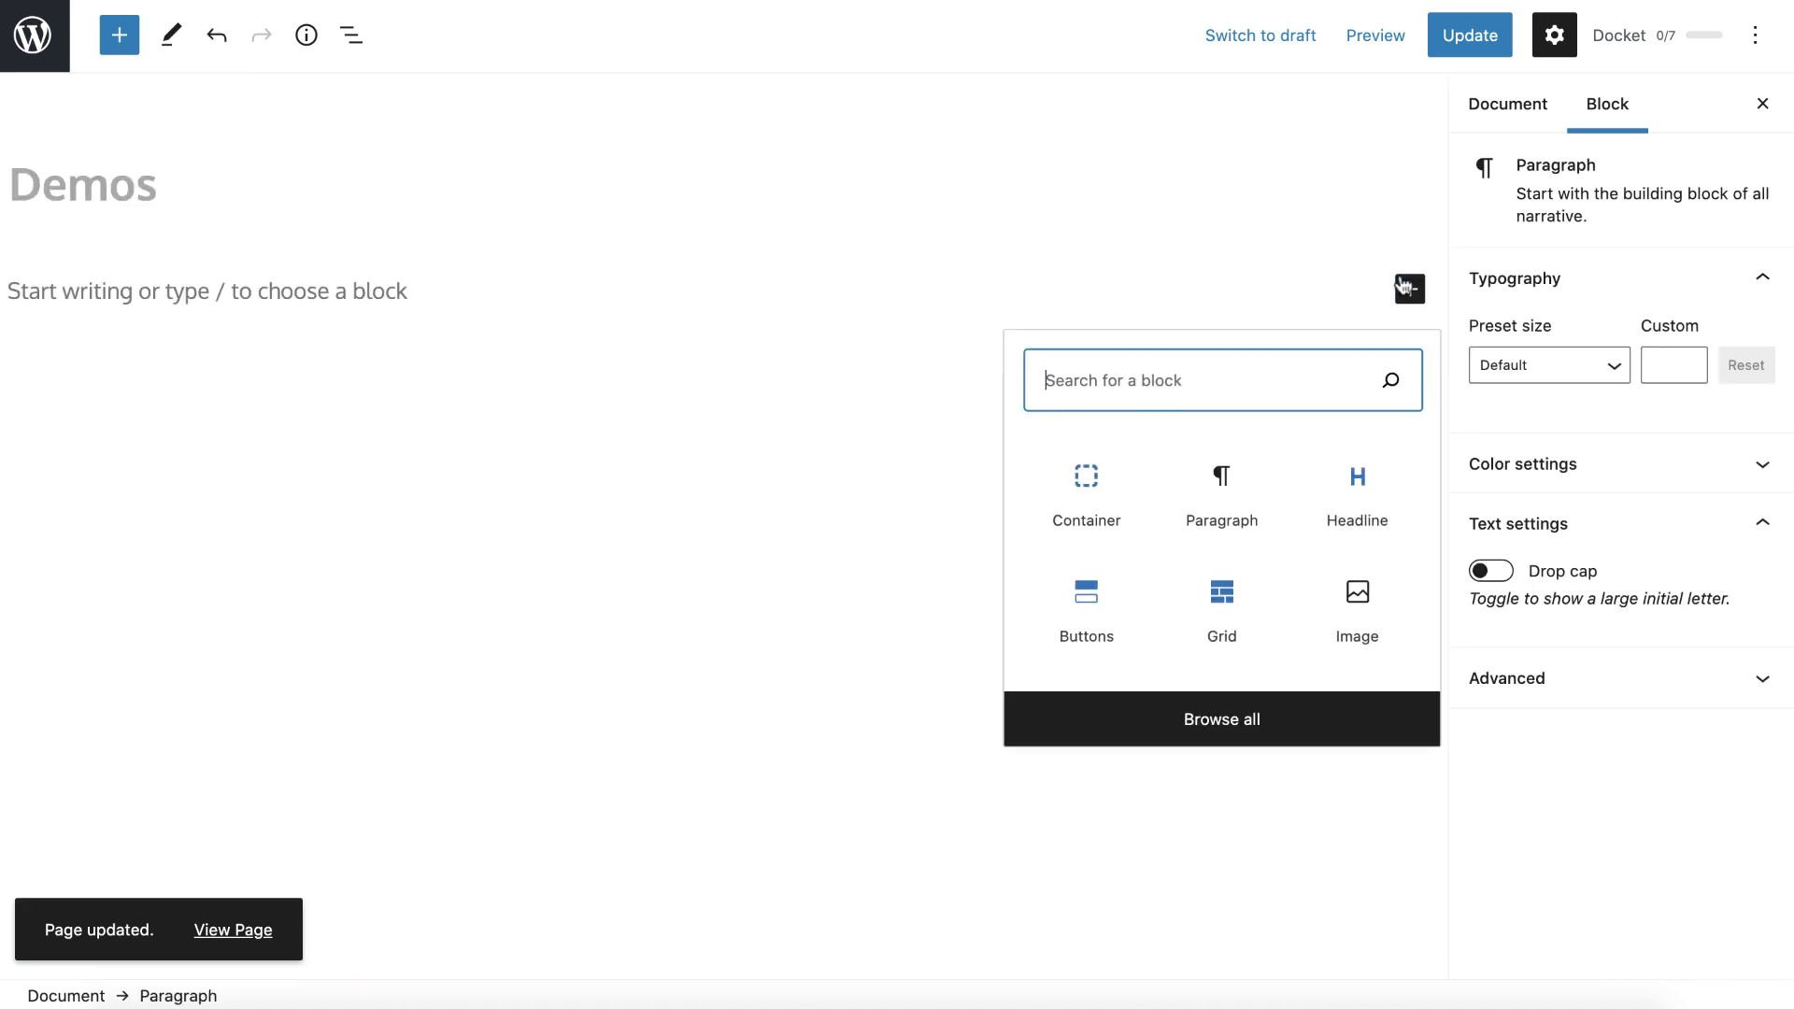
left_click(1086, 522)
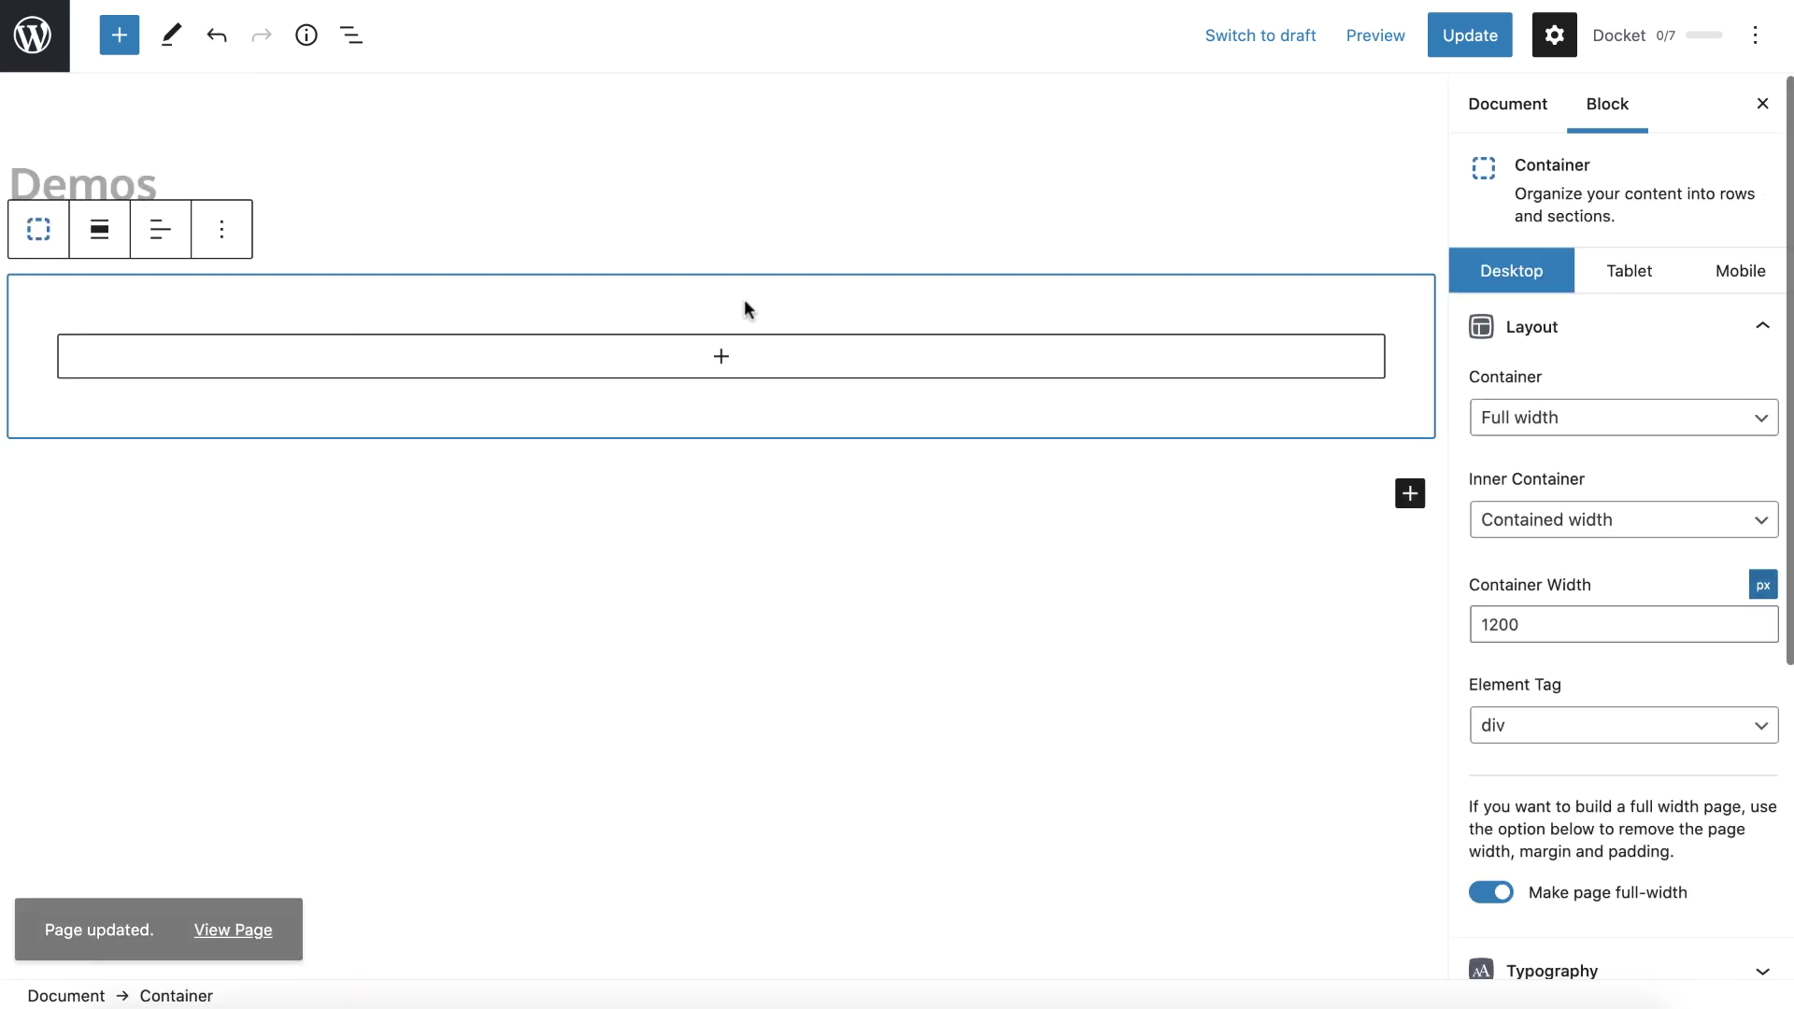
scroll(1700, 819, "down", 5)
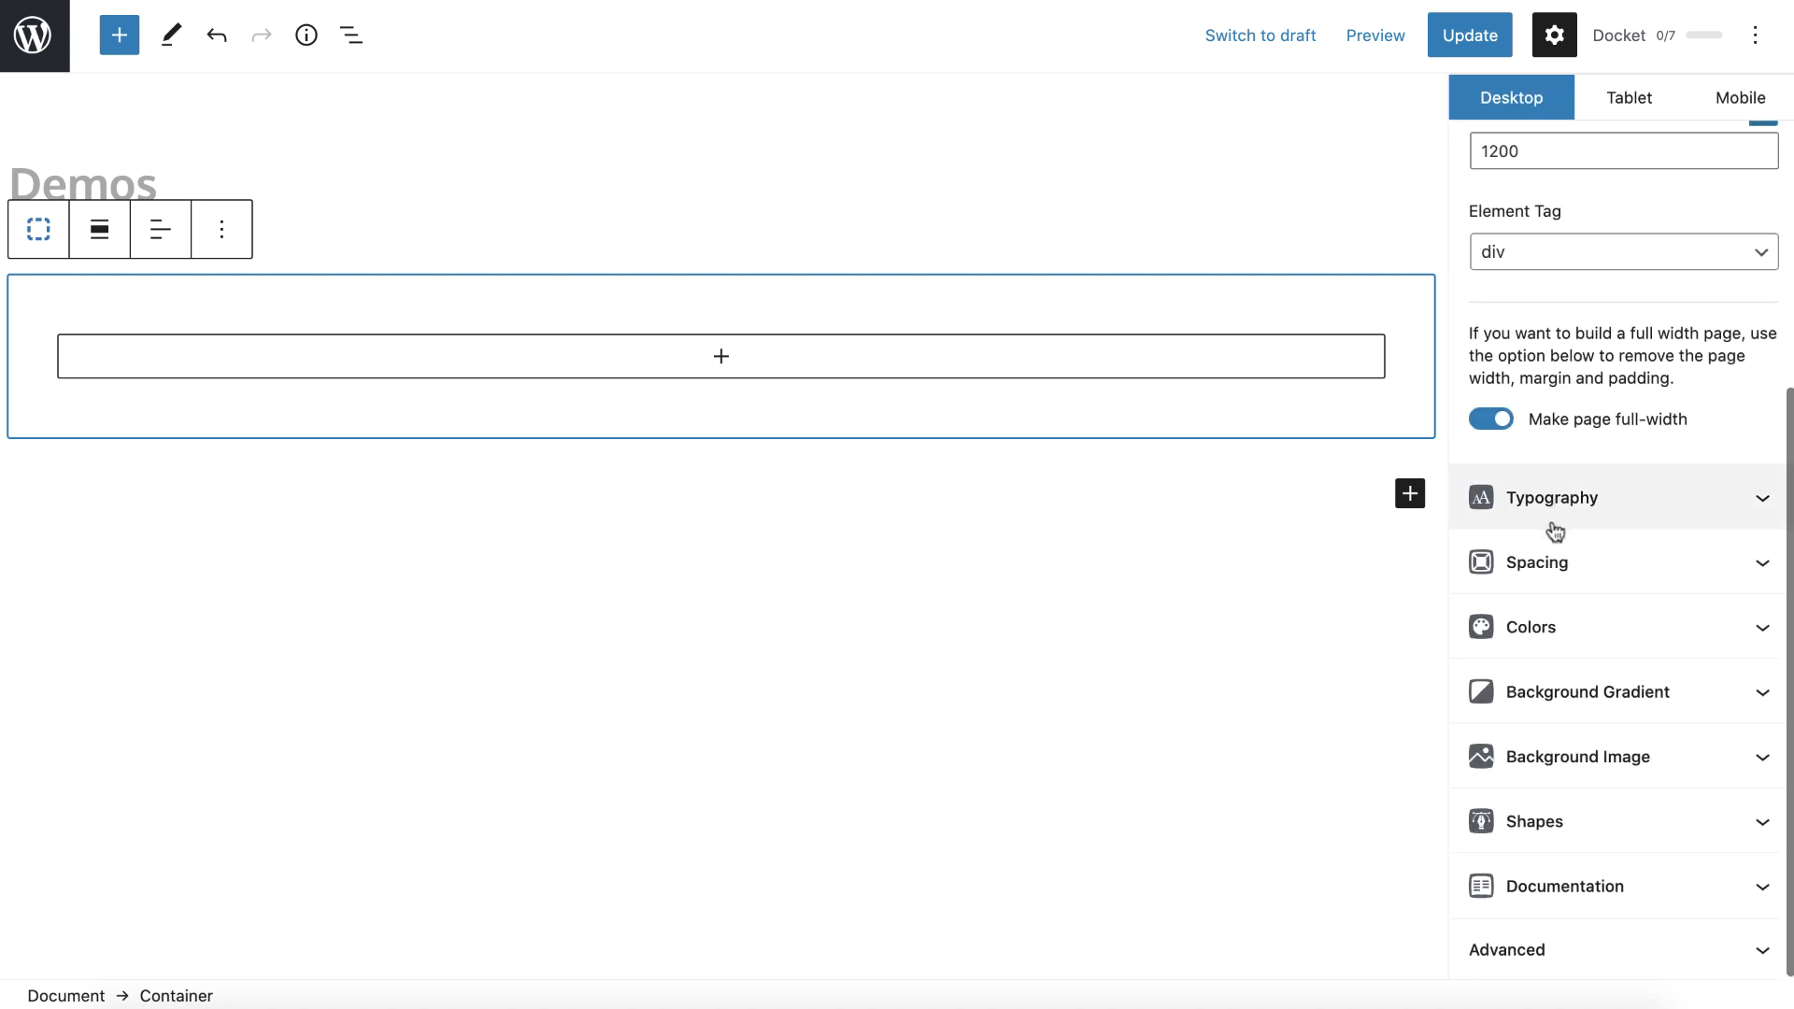
left_click(1523, 564)
left_click(1492, 761)
key("BackSpace")
key("BackSpace")
type("200")
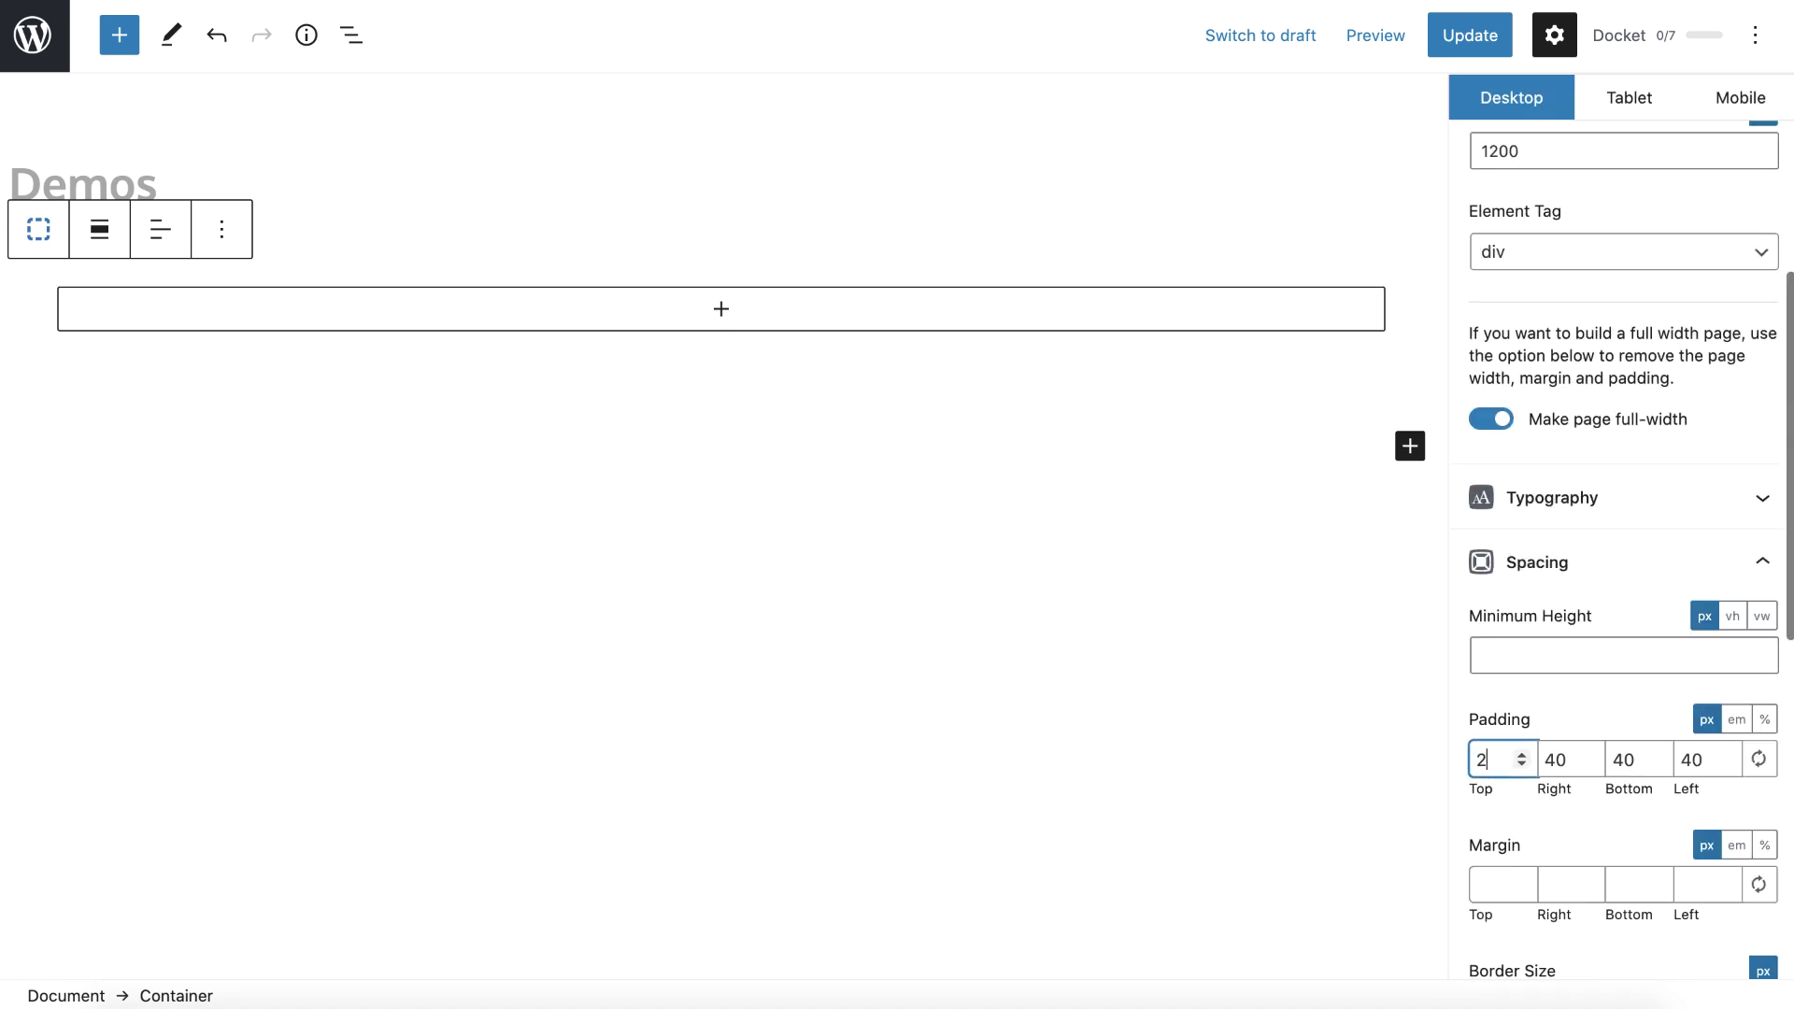
key("Tab")
key("Tab")
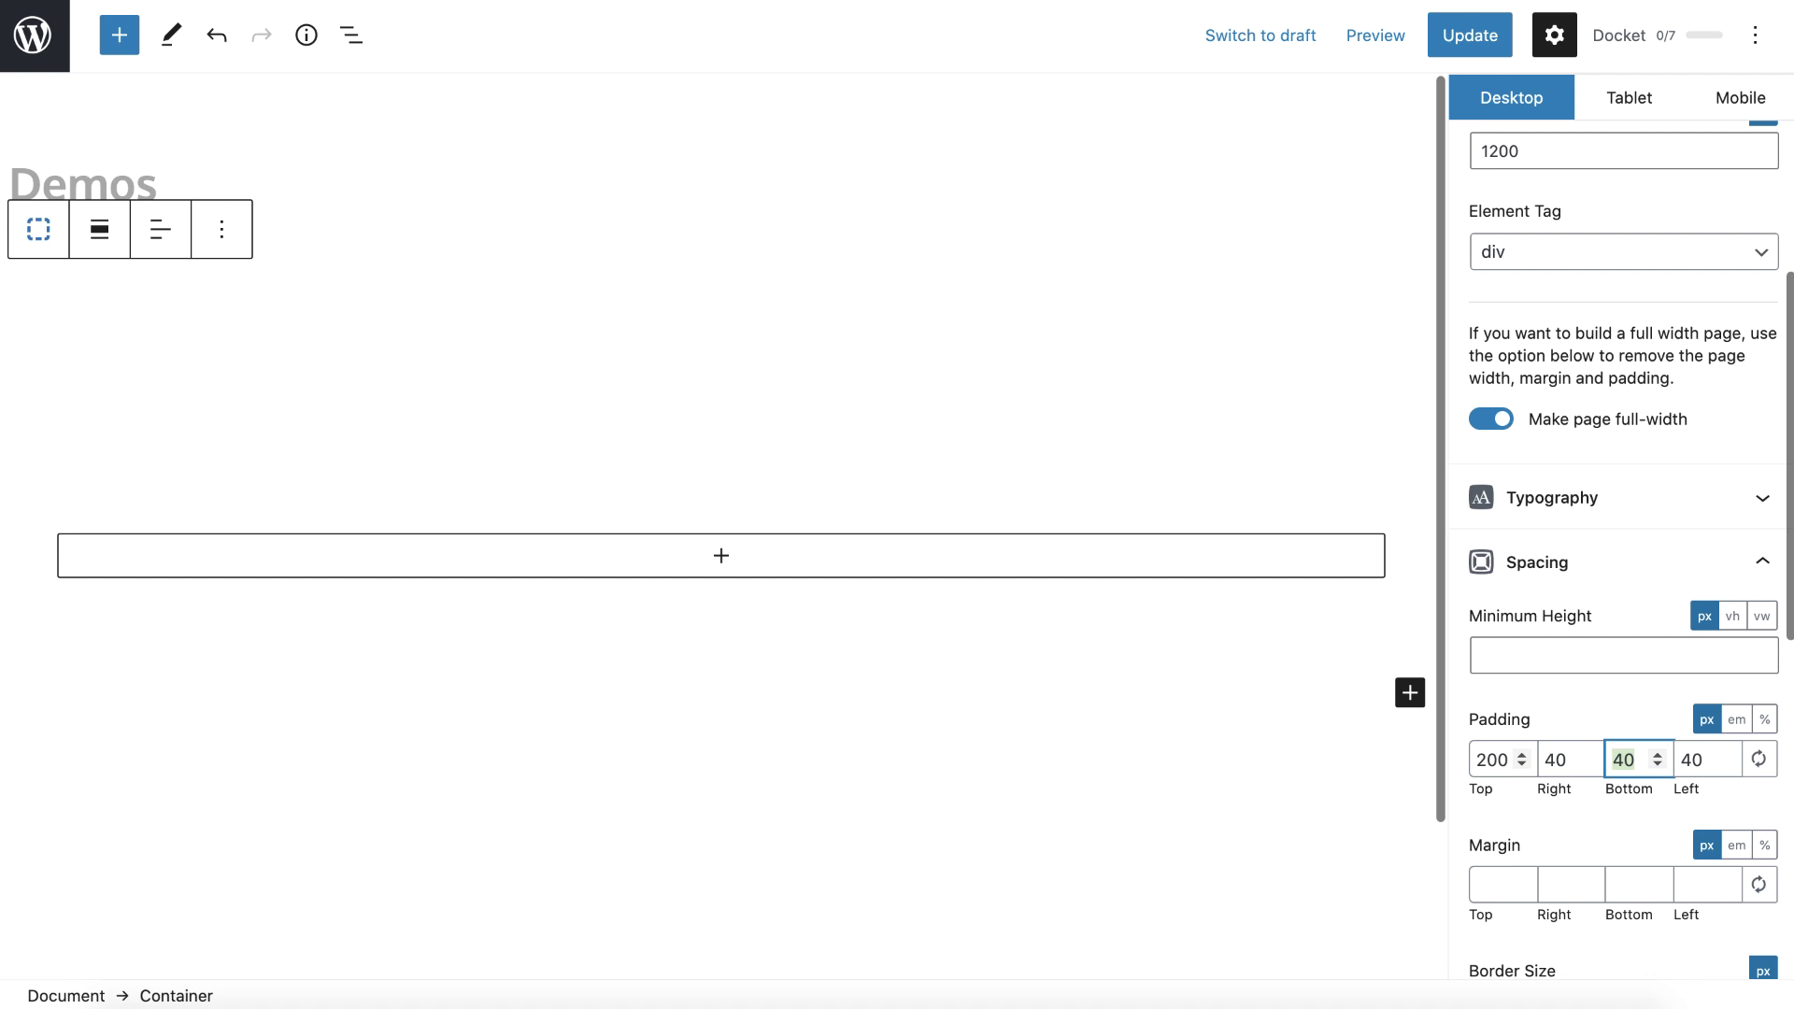
type("400")
key("Tab")
type("20")
left_click(1547, 758)
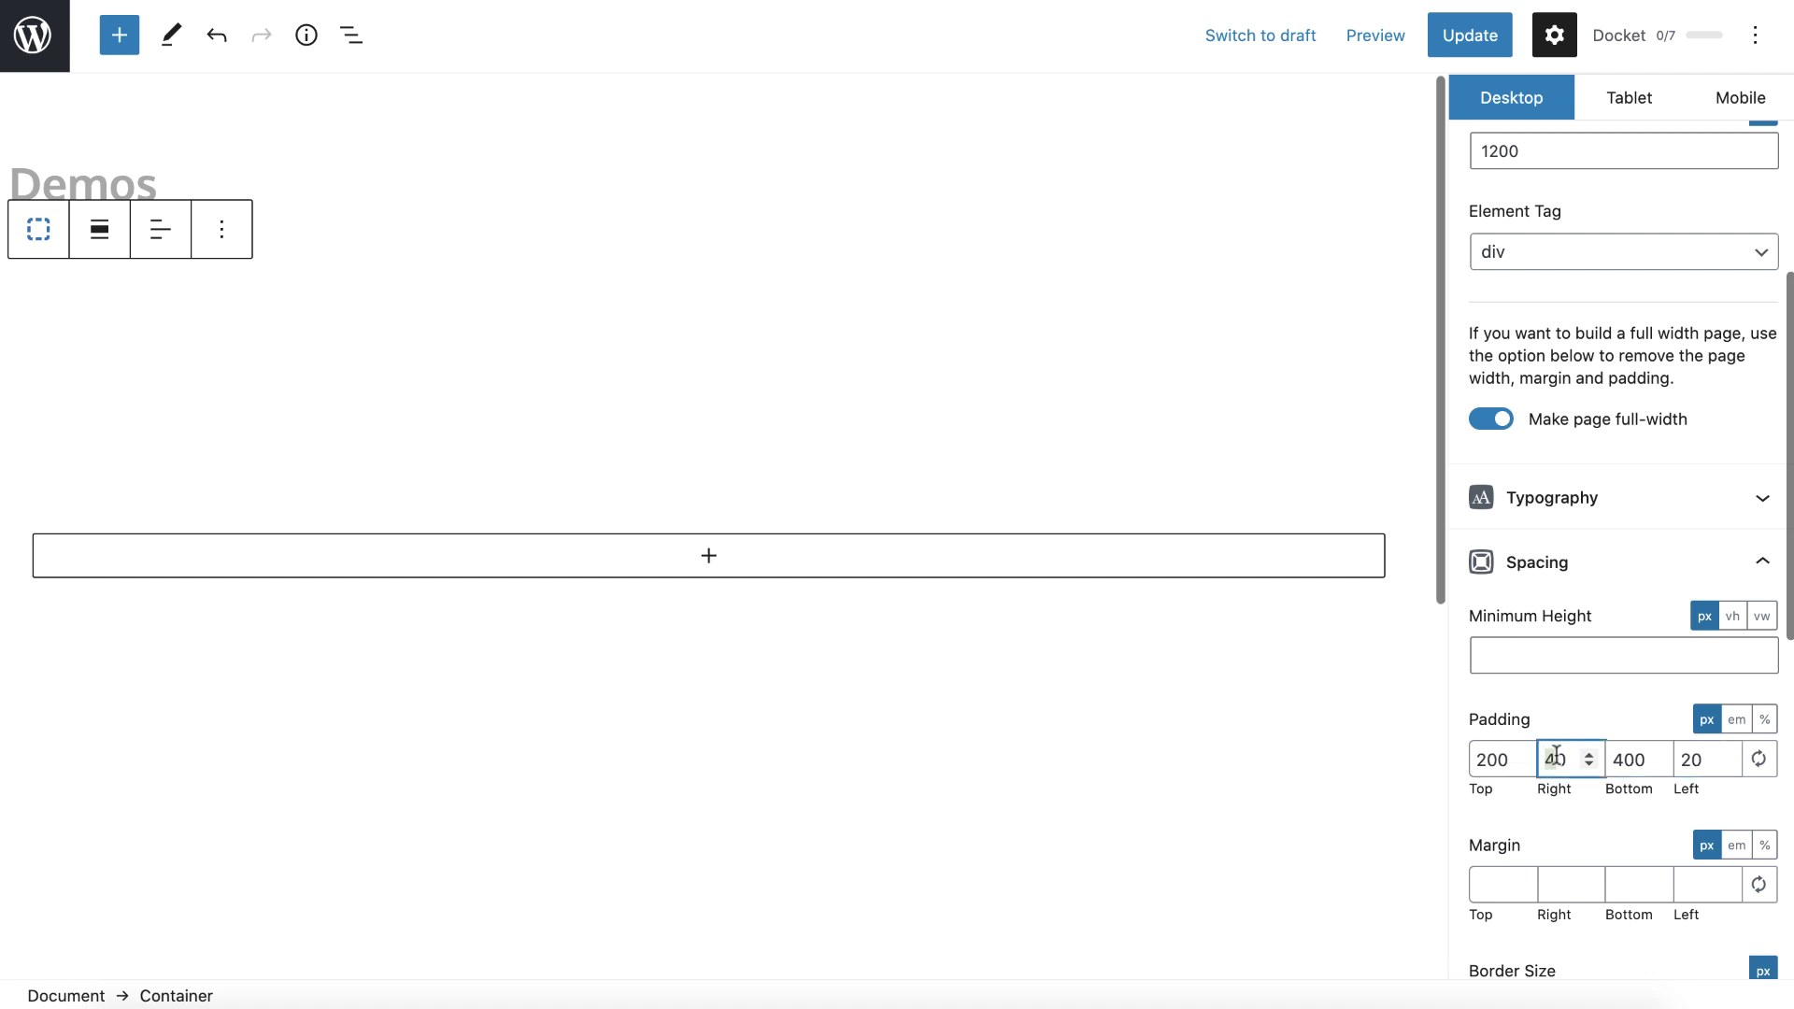
Step: Set right padding to 20 and use the surfer photo as background at 0.8 opacity
type("20")
scroll(1606, 738, "down", 8)
left_click(1598, 850)
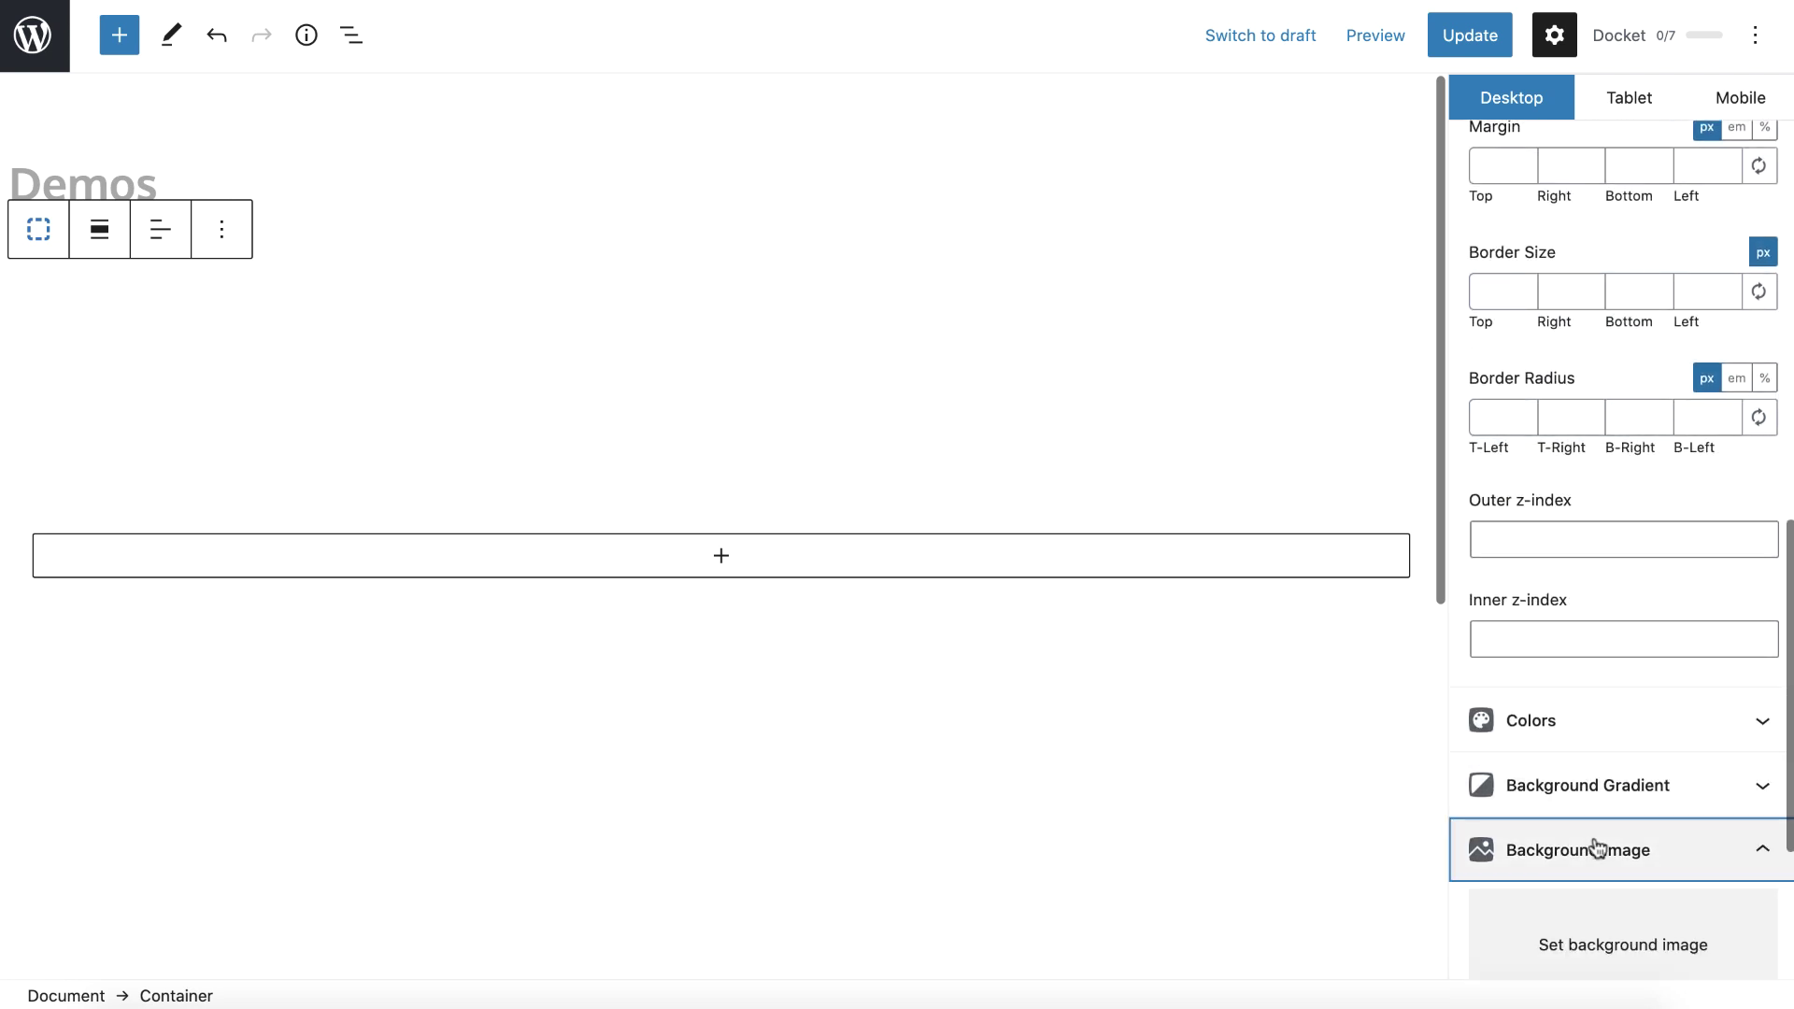
left_click(1586, 939)
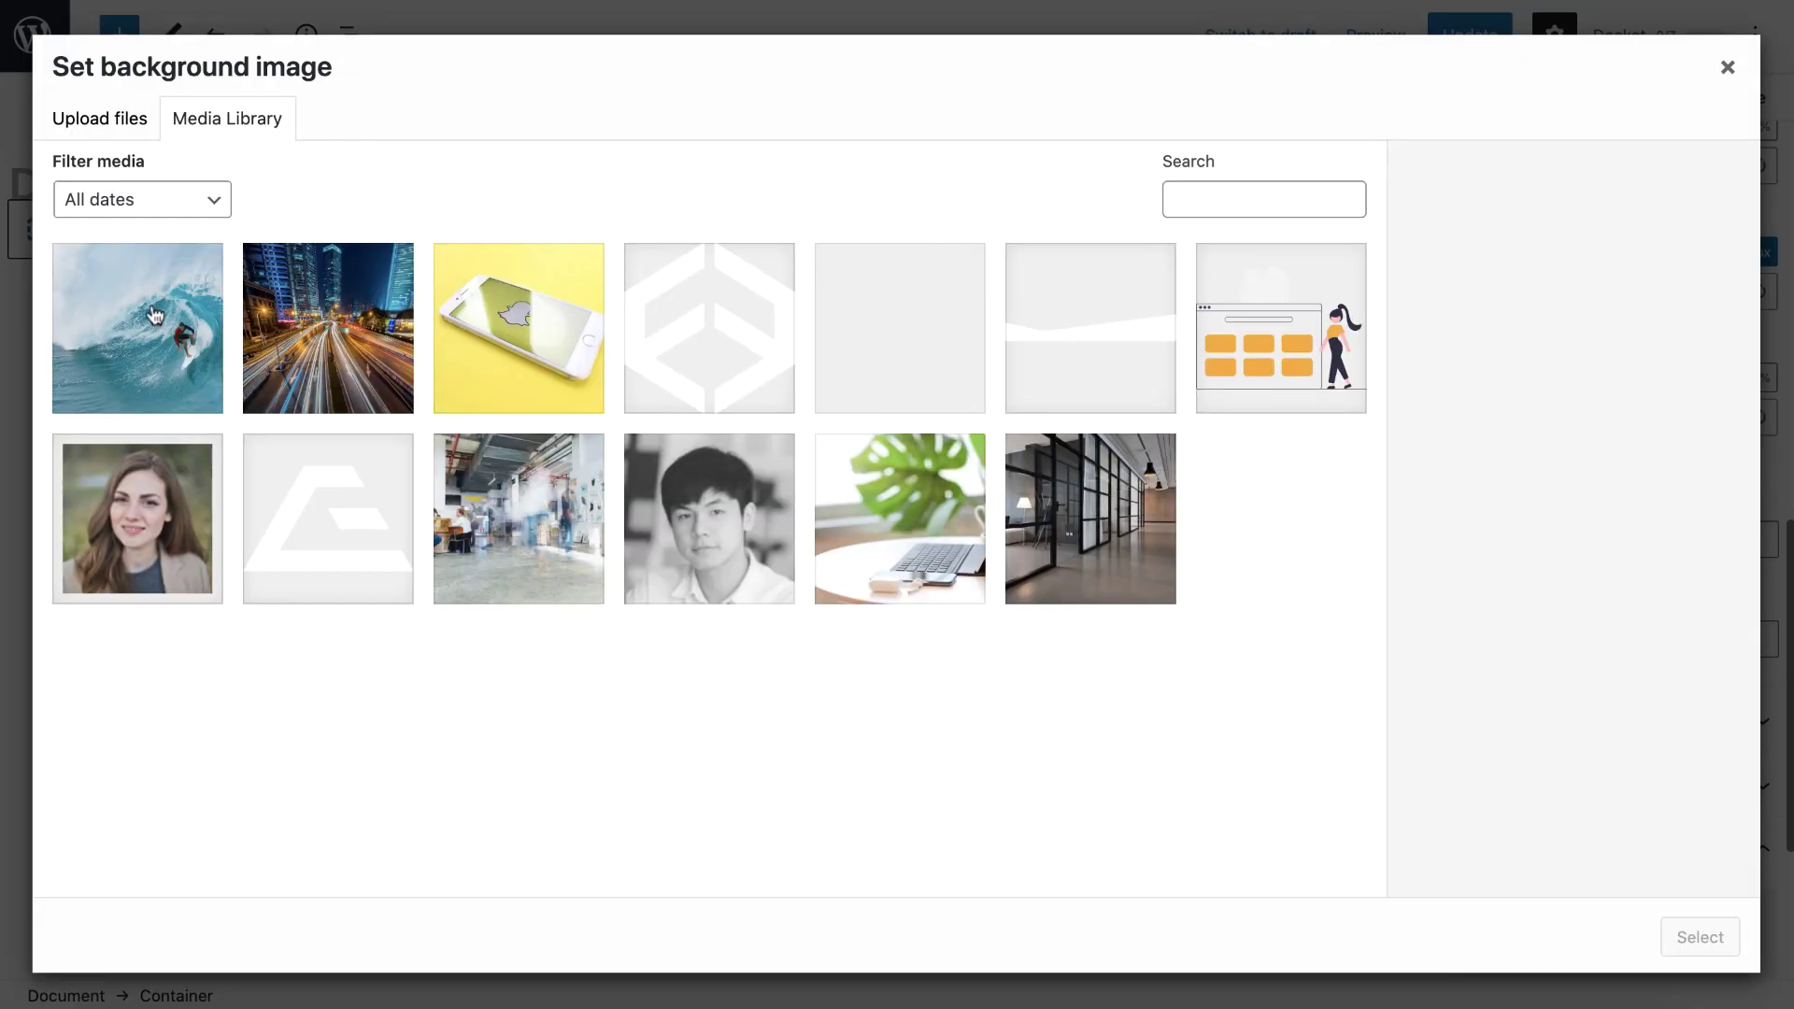
left_click(154, 313)
left_click(1700, 938)
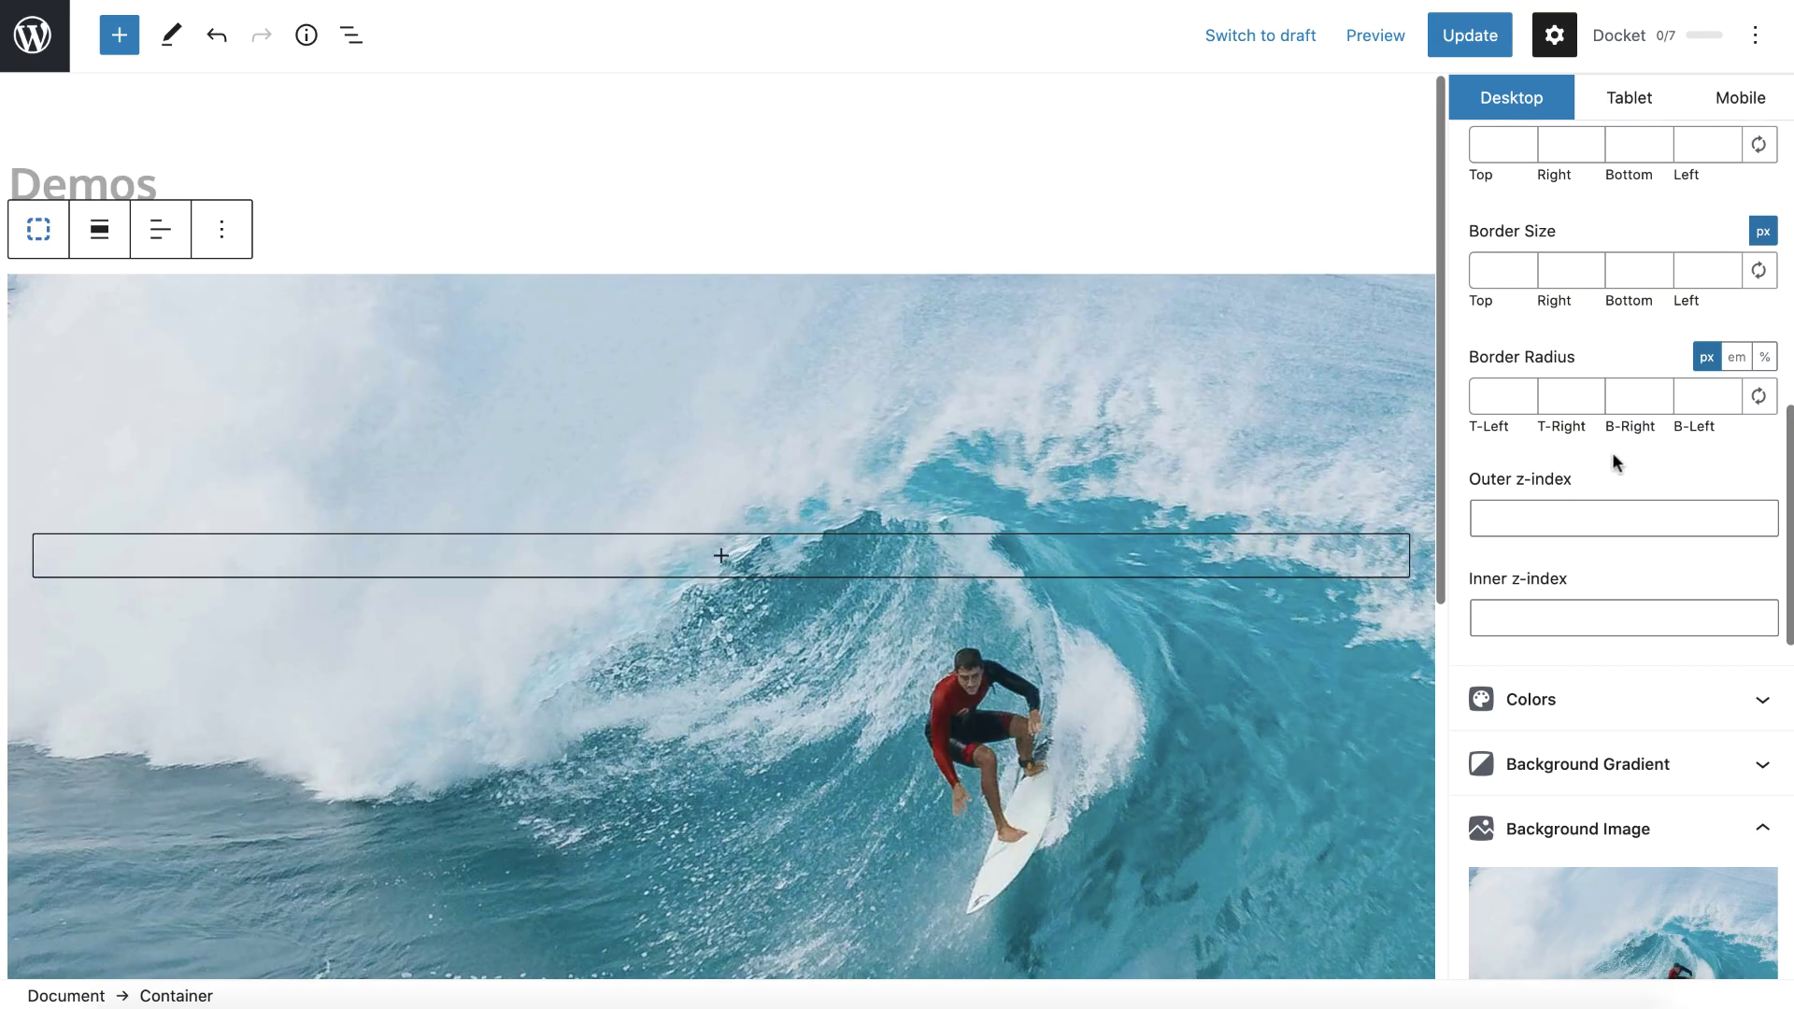
scroll(1612, 451, "up", 6)
scroll(1612, 452, "down", 10)
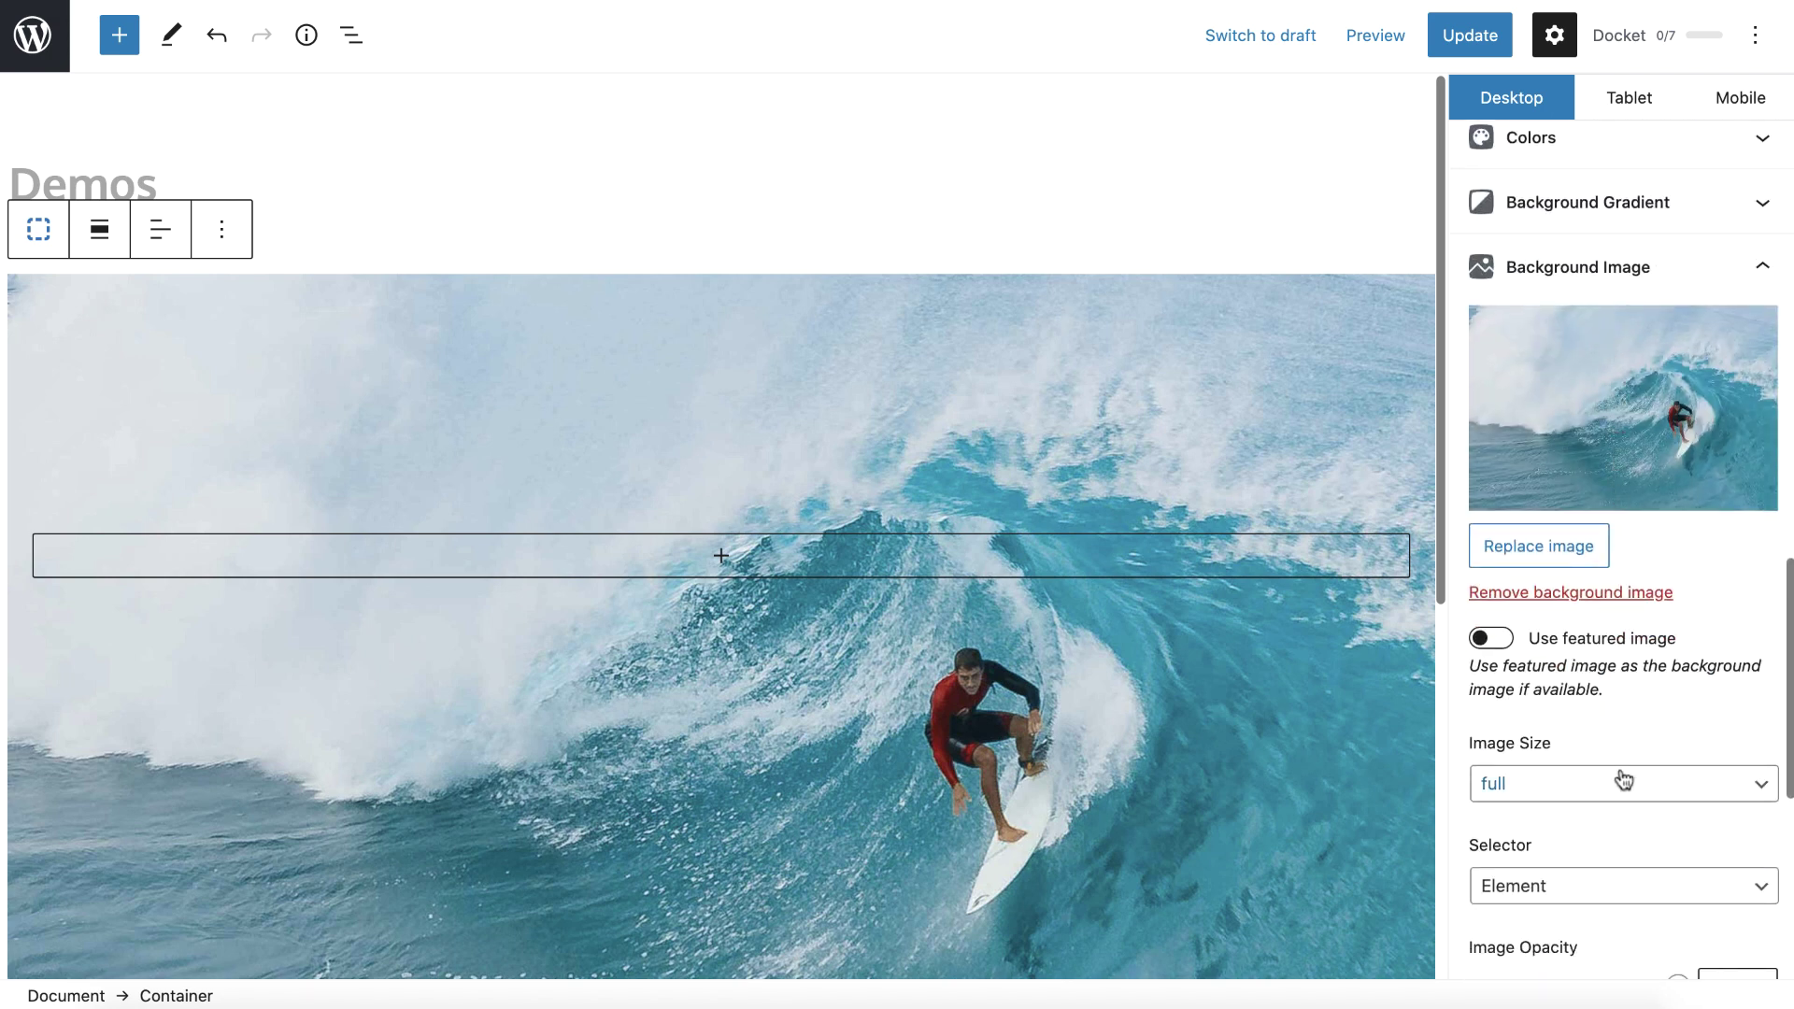
scroll(1626, 792, "down", 3)
left_click(1640, 861)
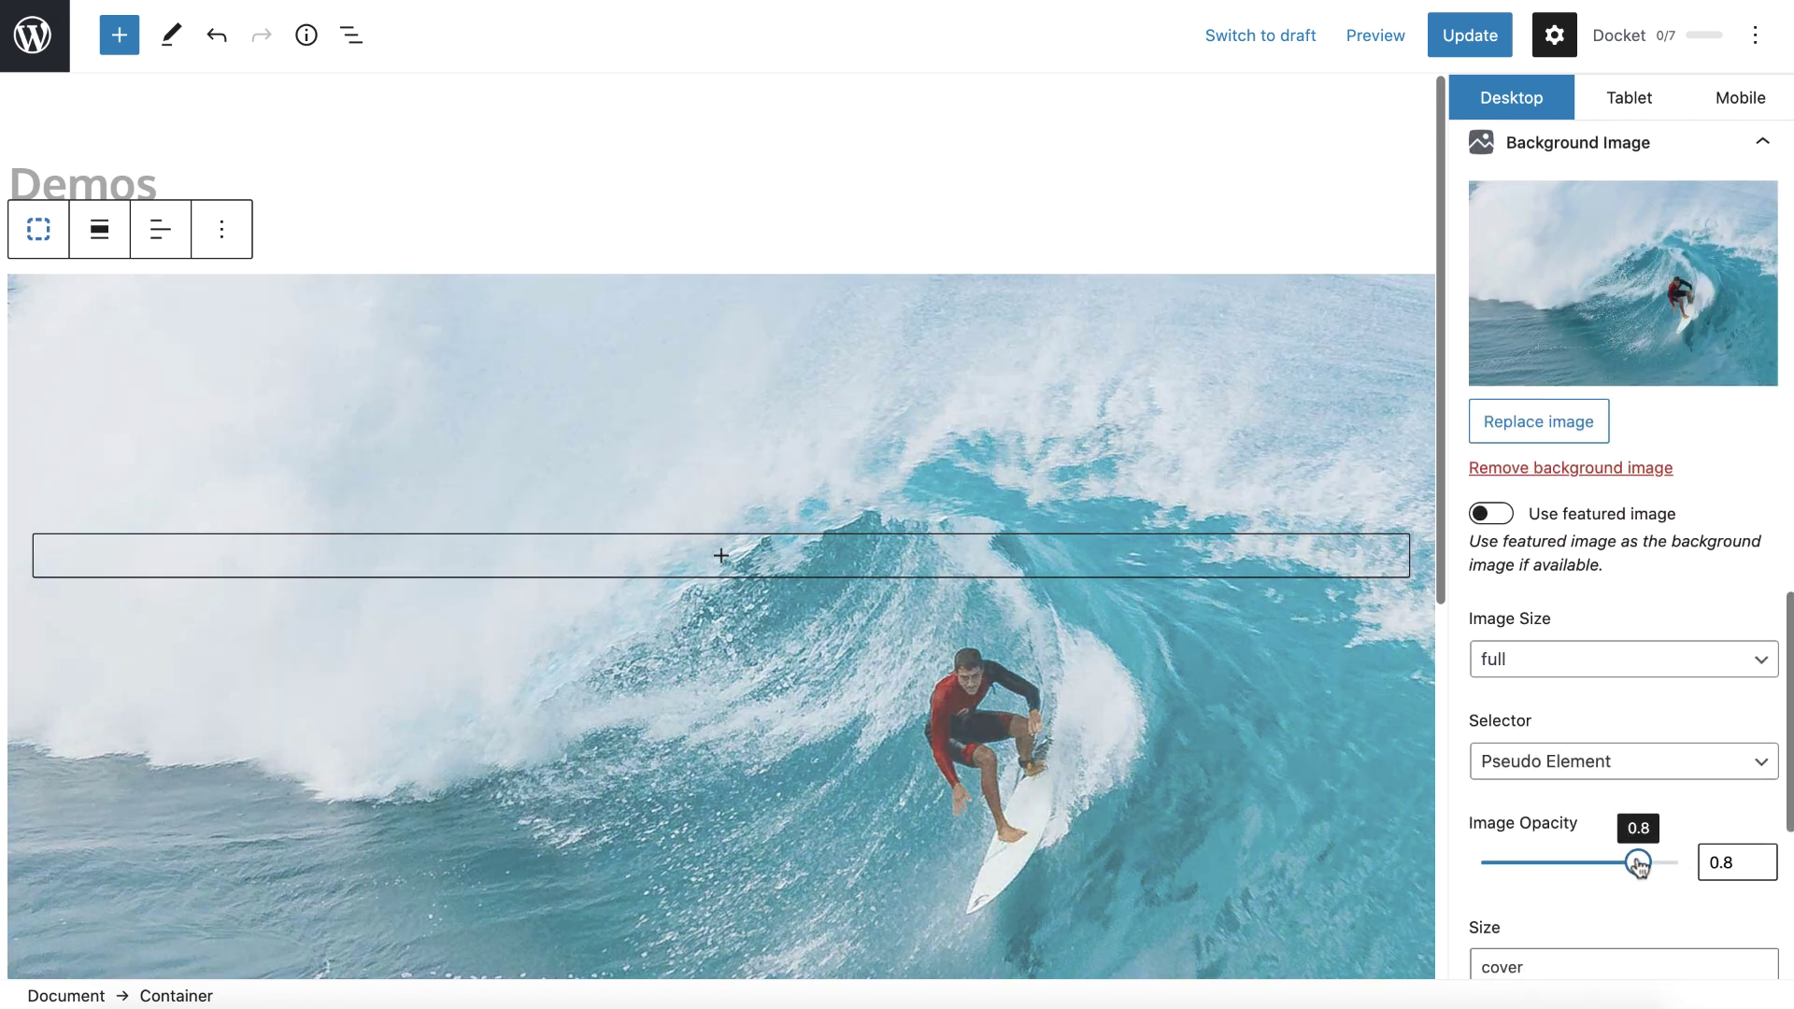
Step: Give the Container a dark blue #00137d background colour
scroll(1612, 462, "up", 8)
left_click(1610, 736)
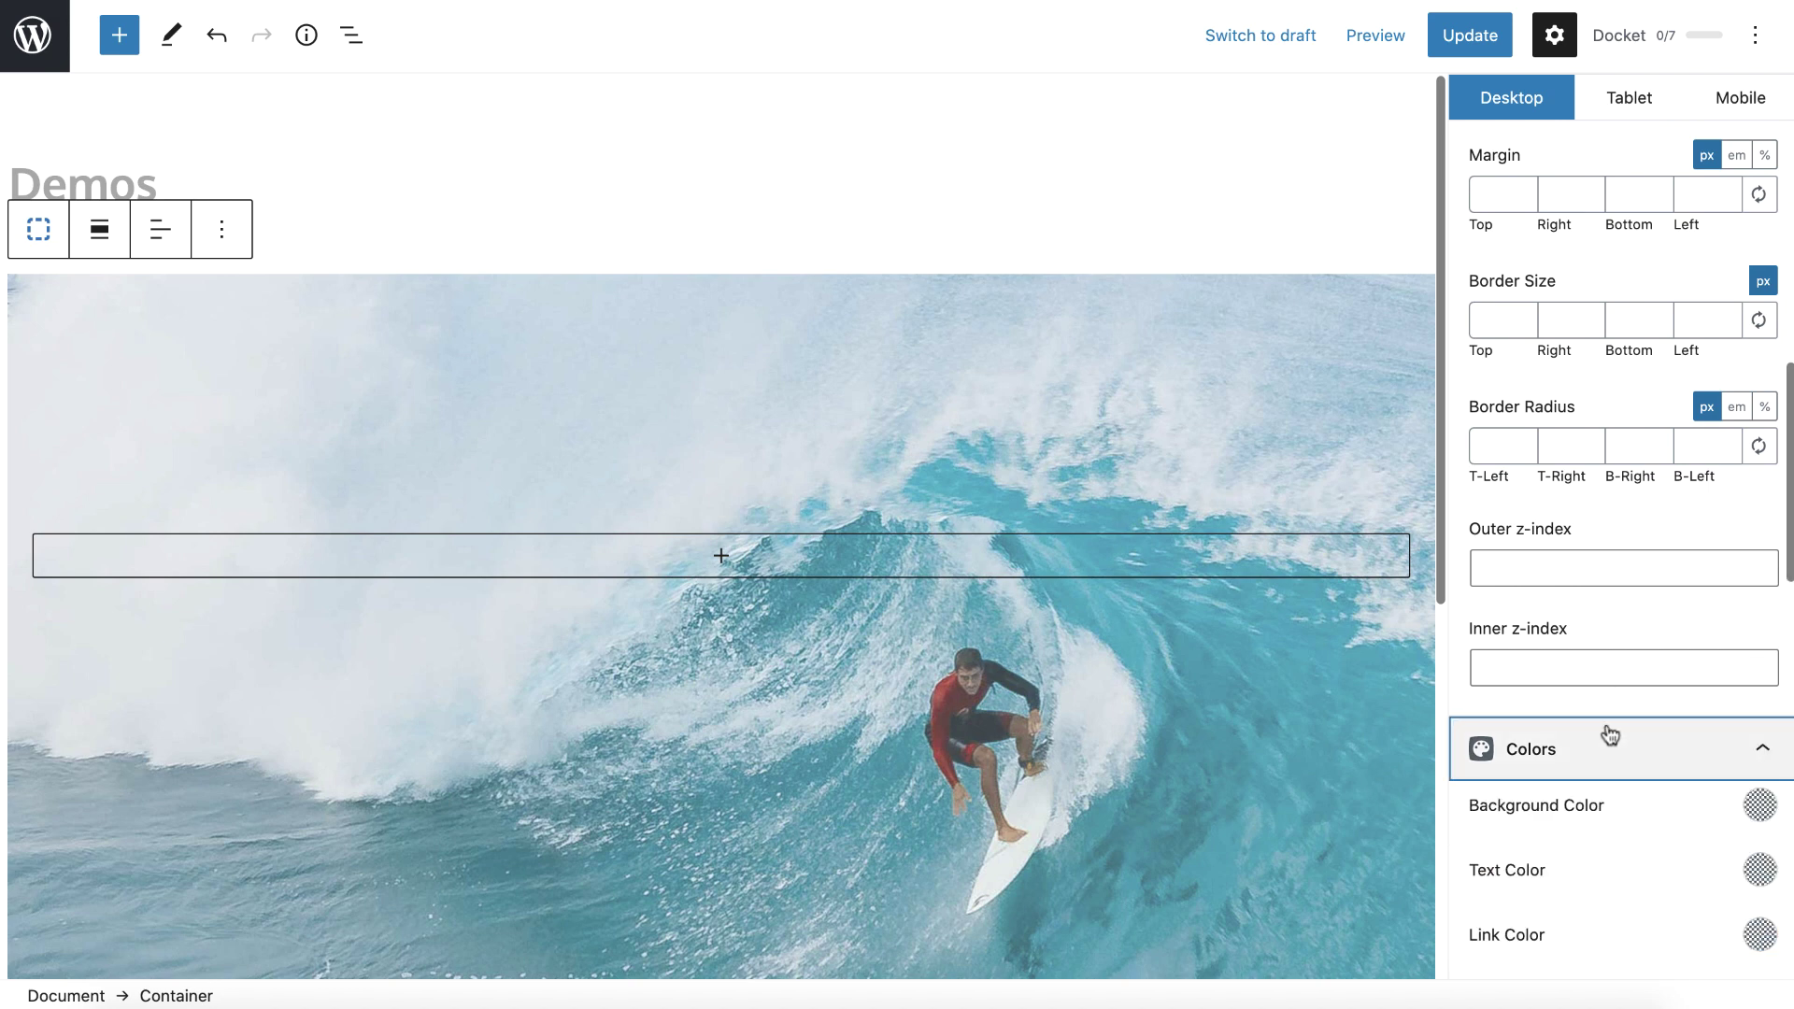
scroll(1610, 736, "down", 2)
left_click(1760, 658)
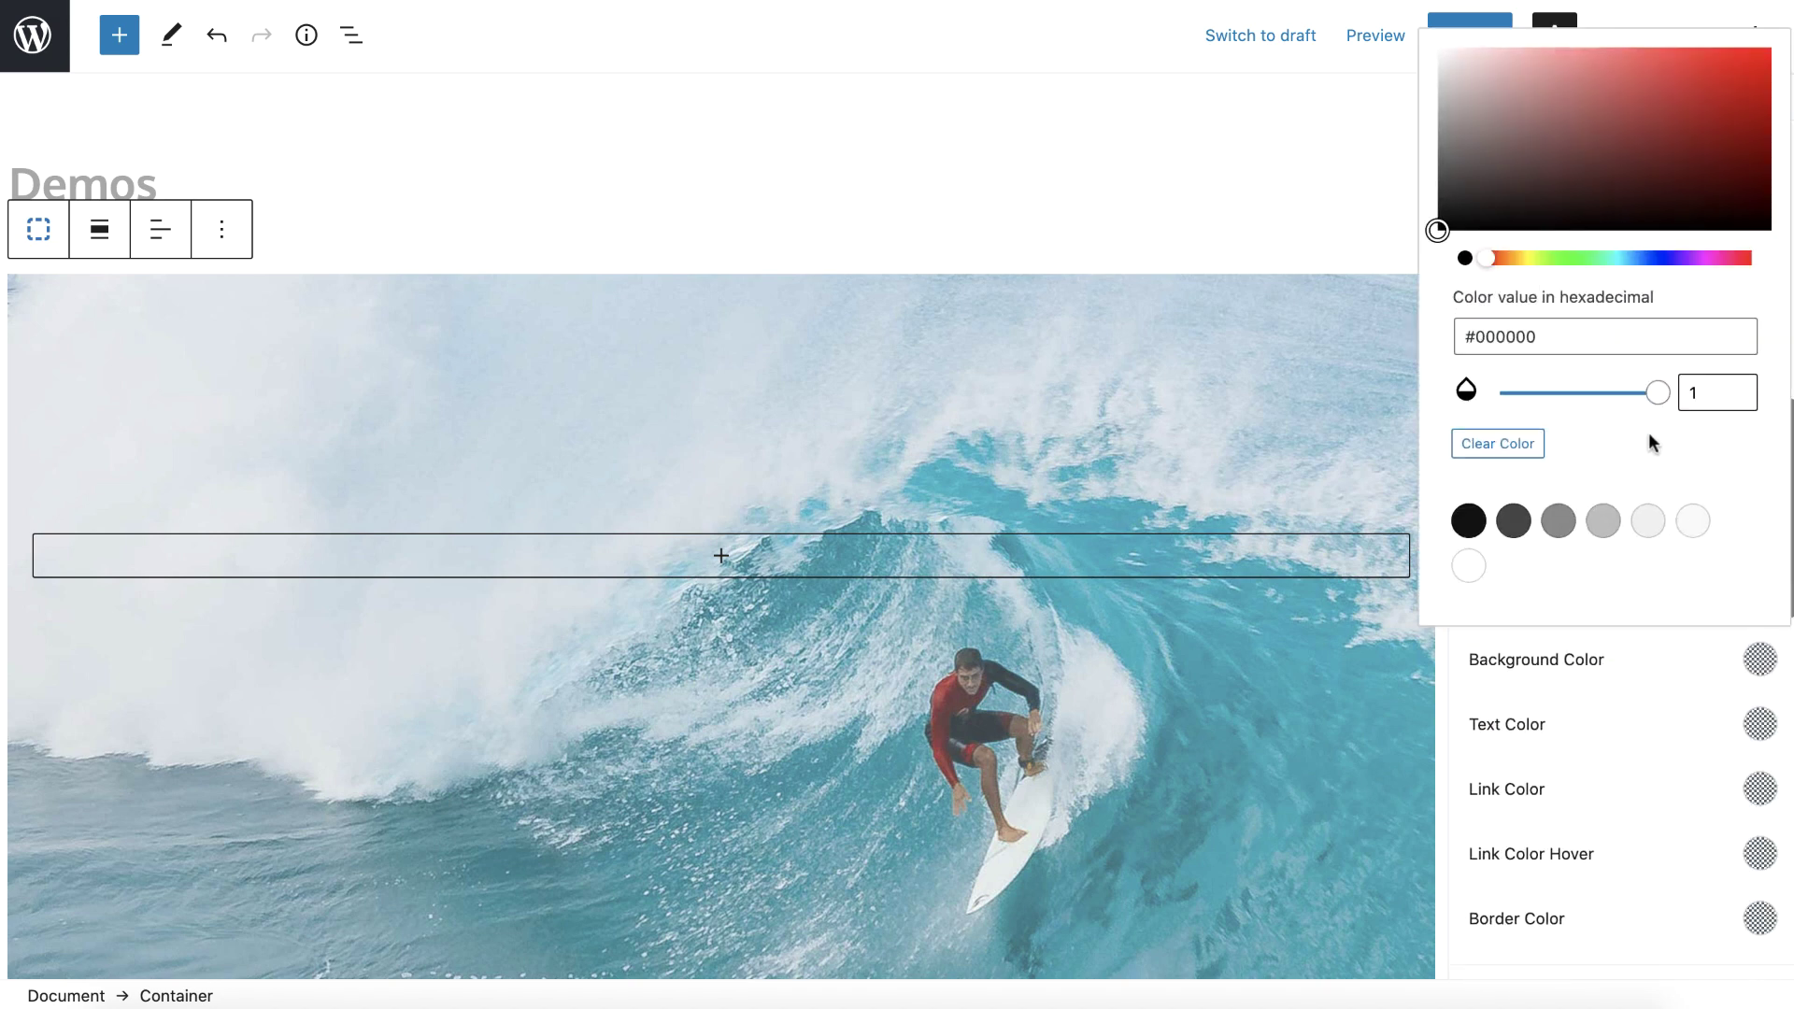
left_click(1652, 258)
left_click(1764, 119)
left_click_drag(1765, 118, 1772, 142)
left_click(1759, 659)
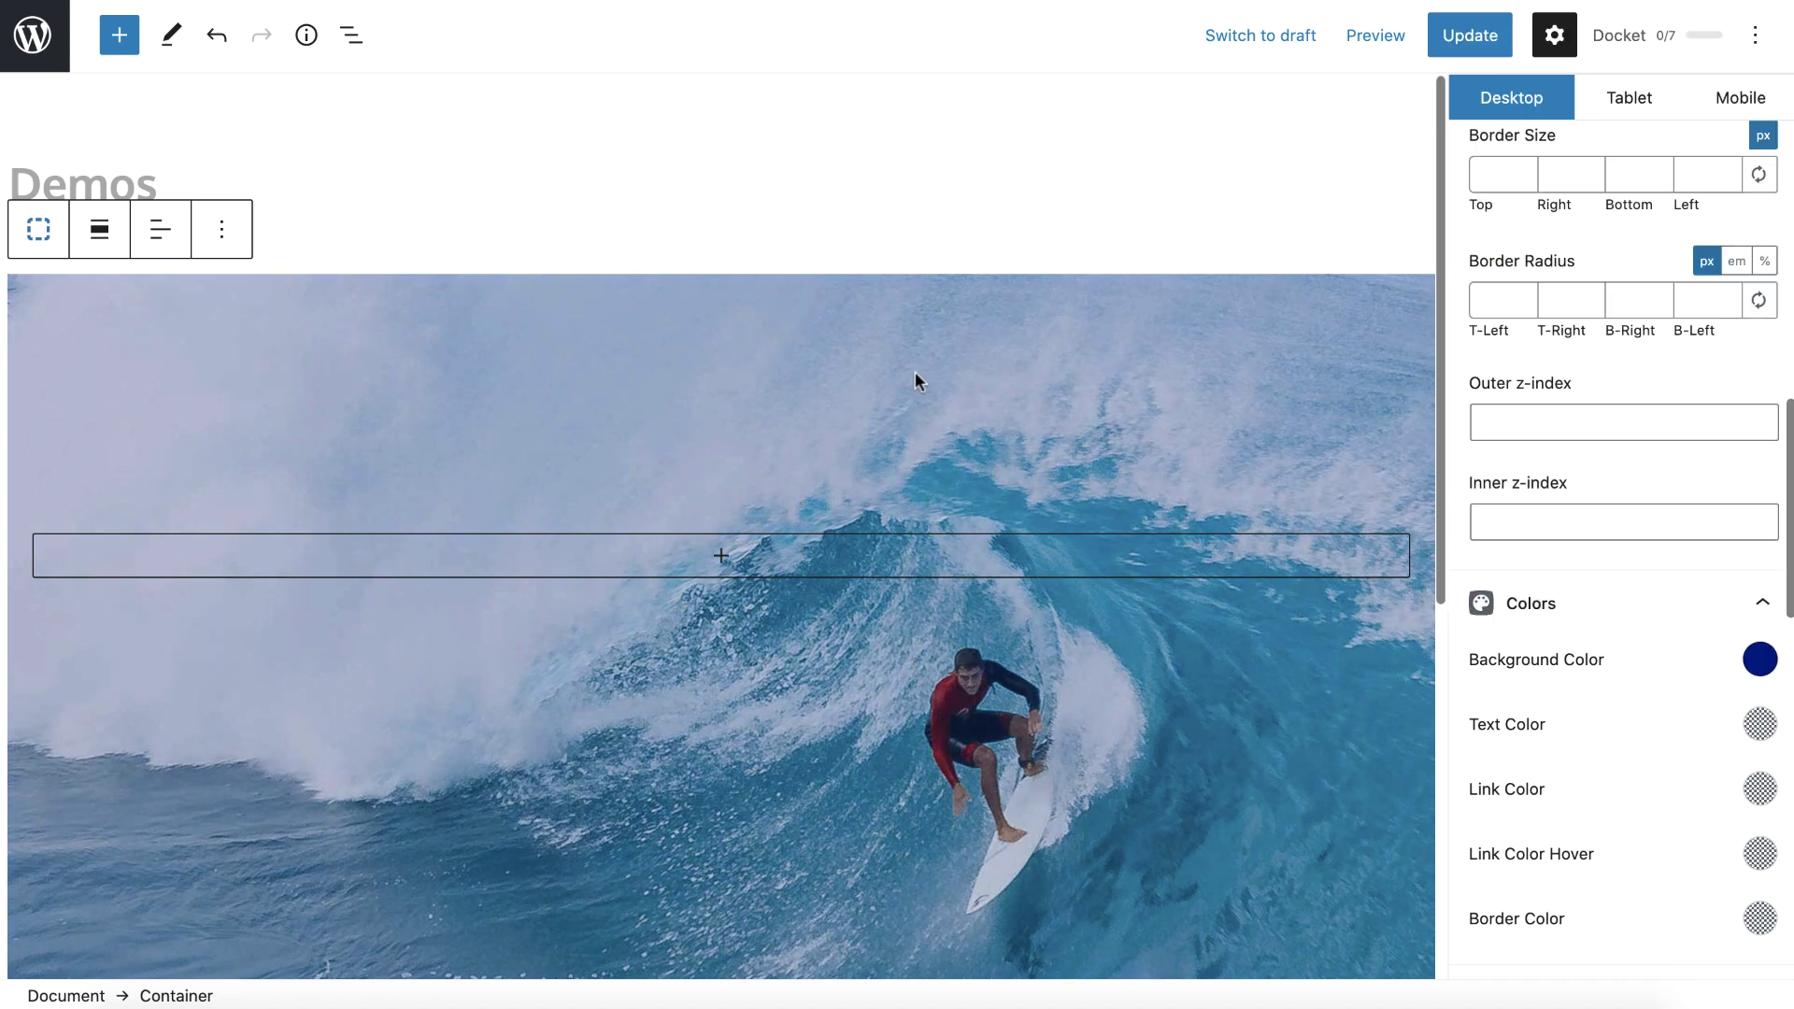
Step: Insert a one-column Grid in the hero and set its inner Container width to 50%
scroll(912, 372, "down", 3)
scroll(879, 378, "up", 1)
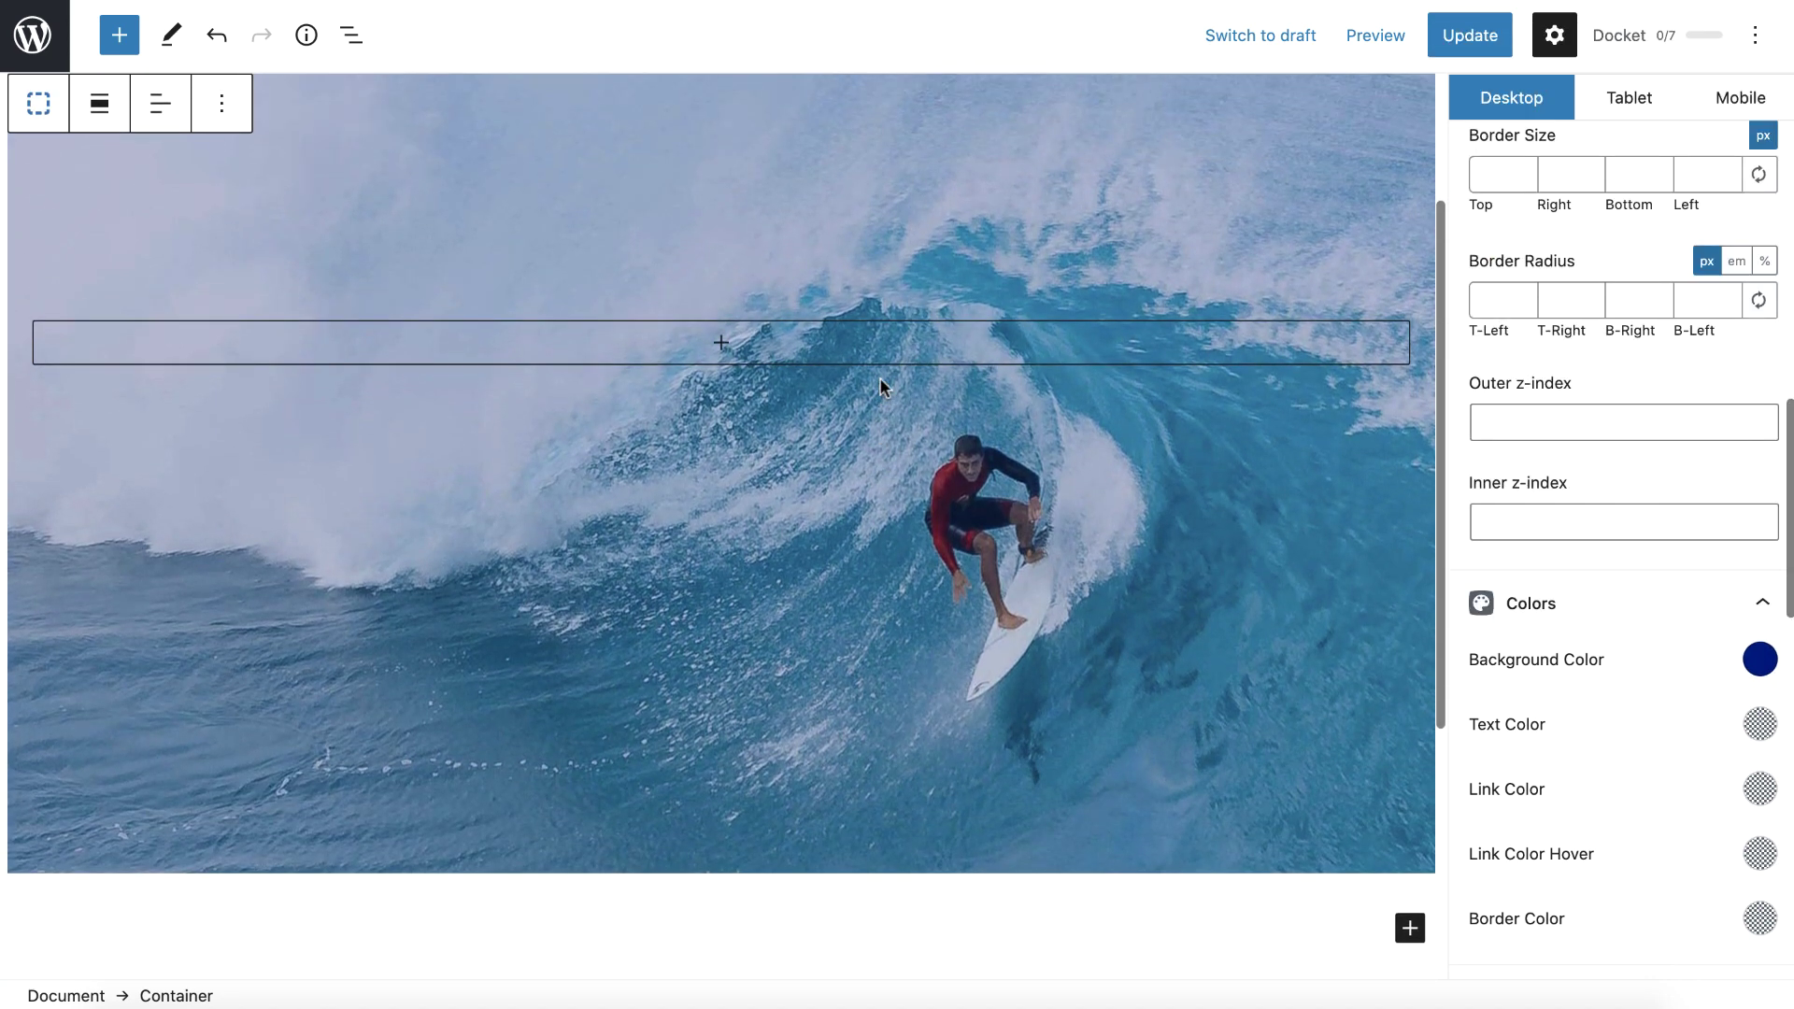
left_click(657, 348)
left_click(721, 656)
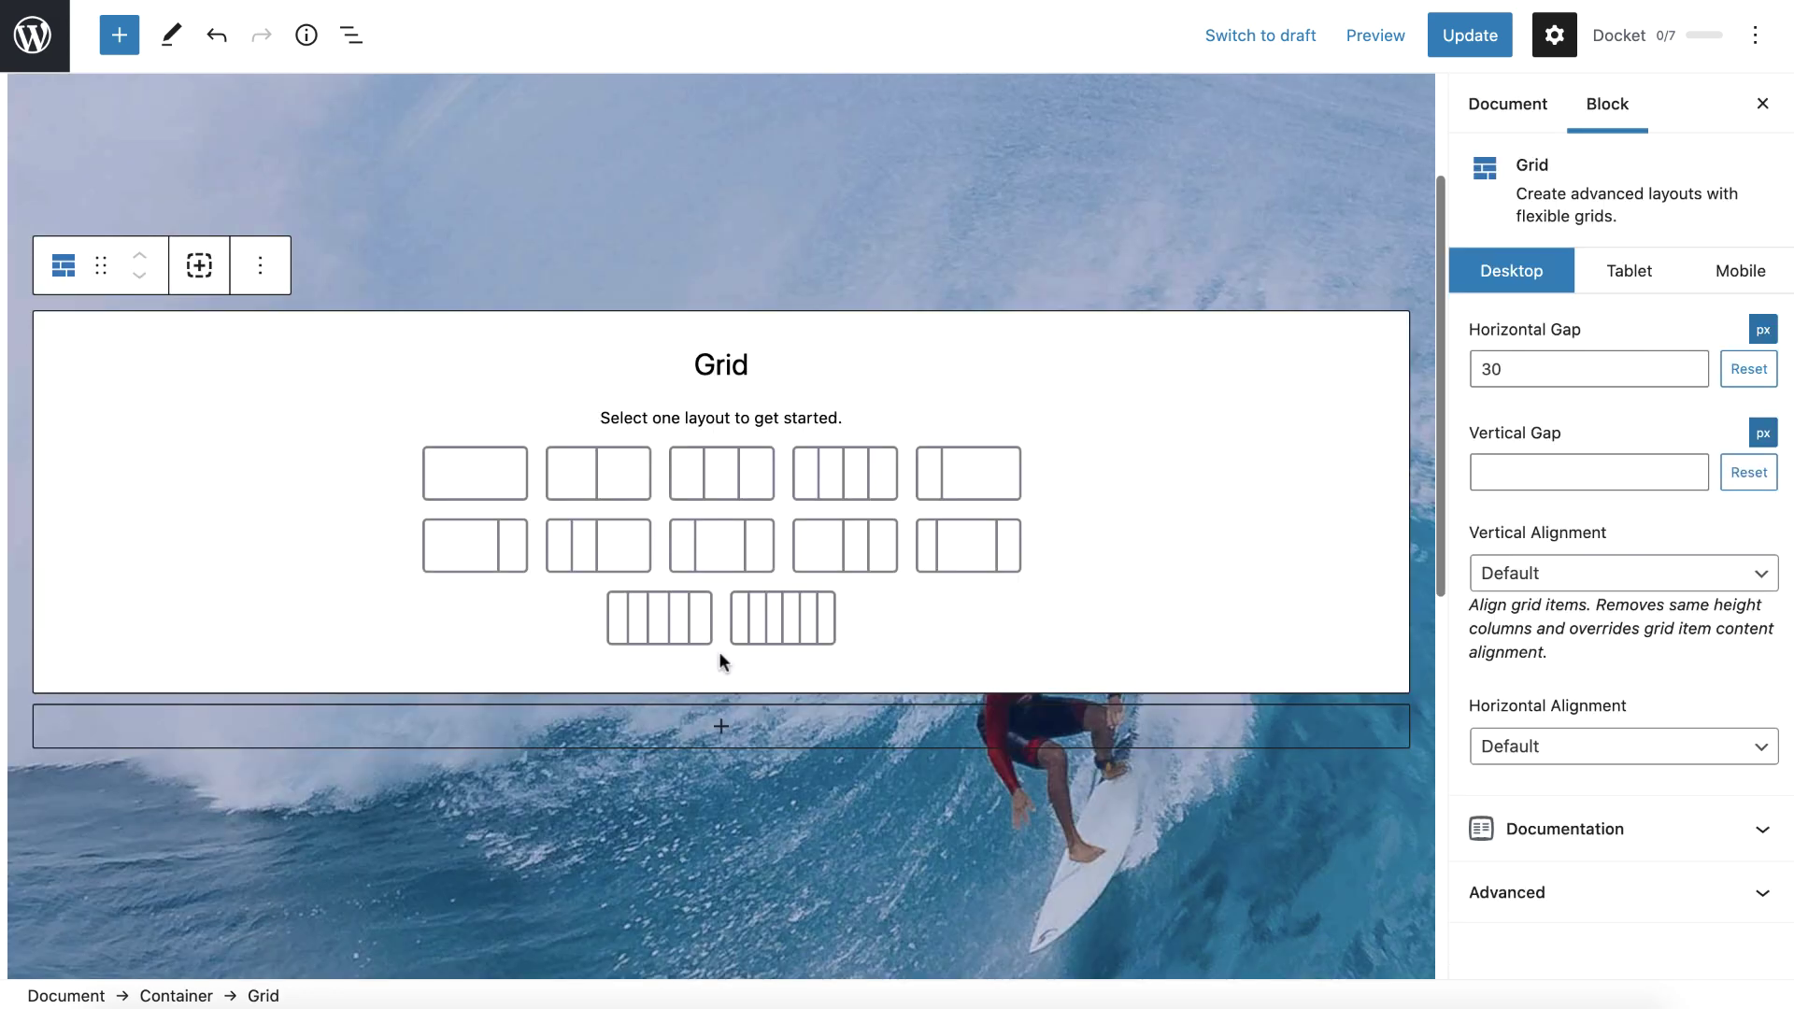
left_click(464, 477)
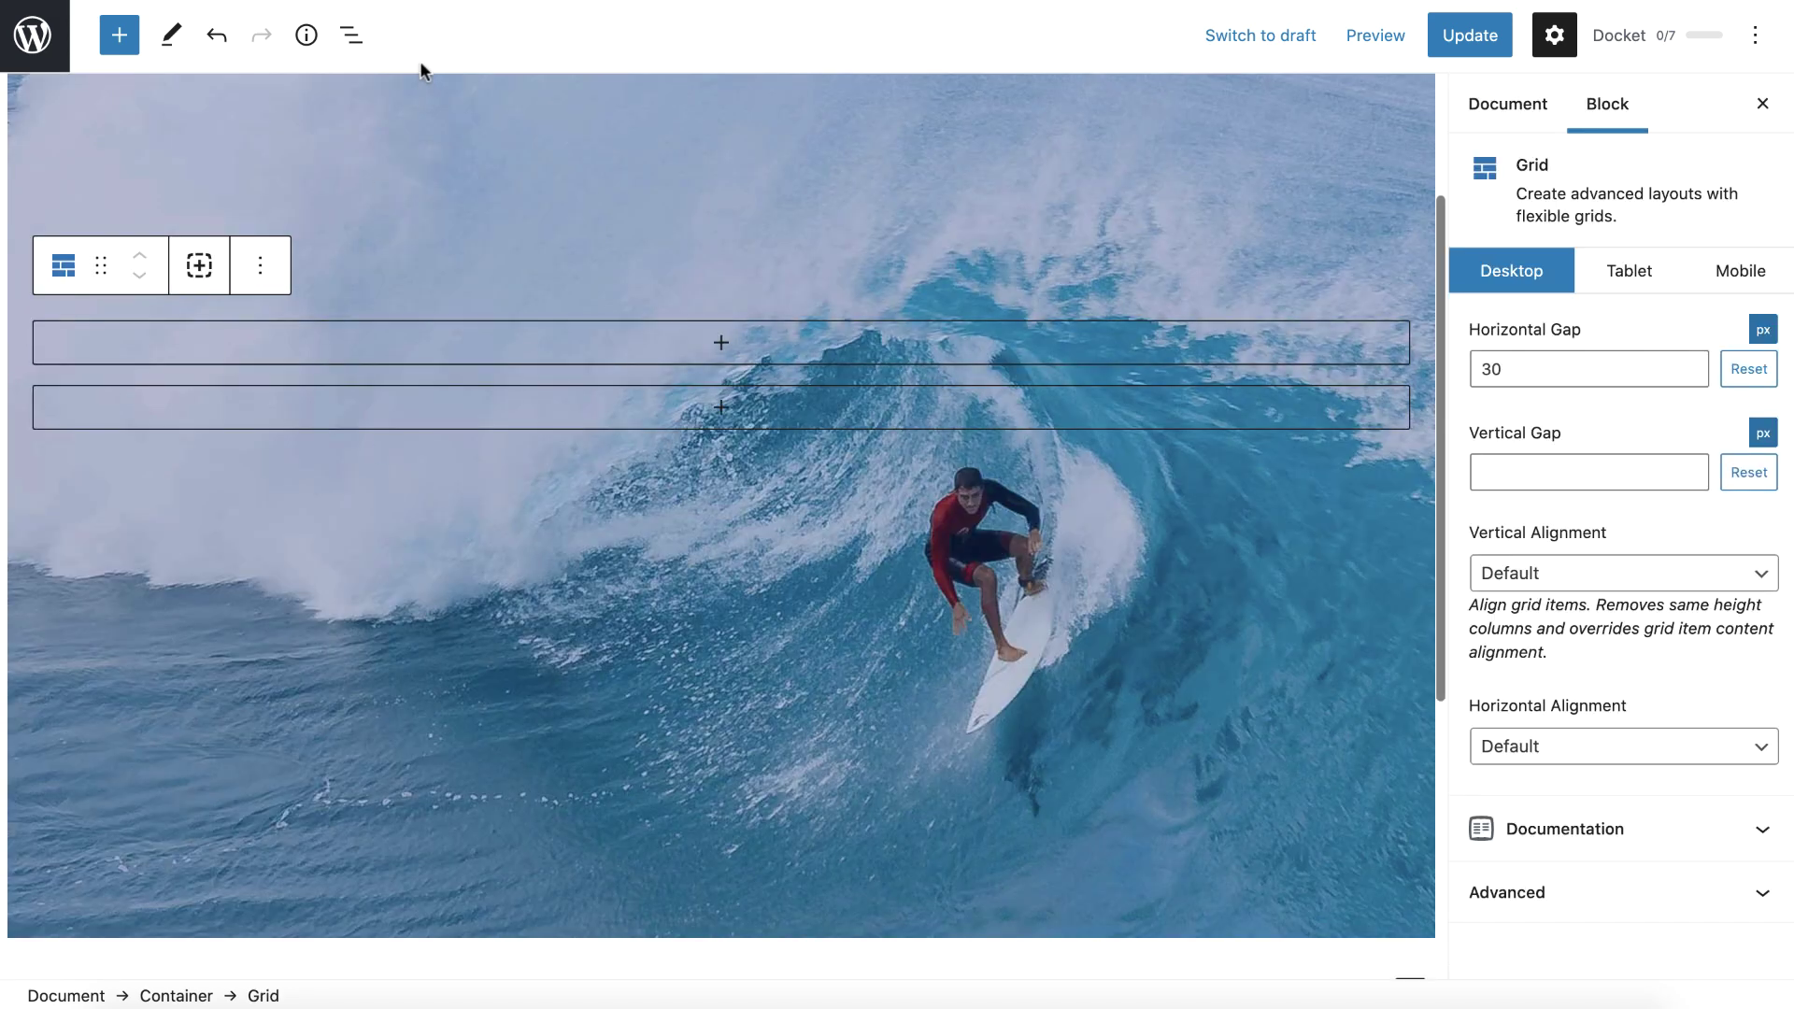
left_click(351, 35)
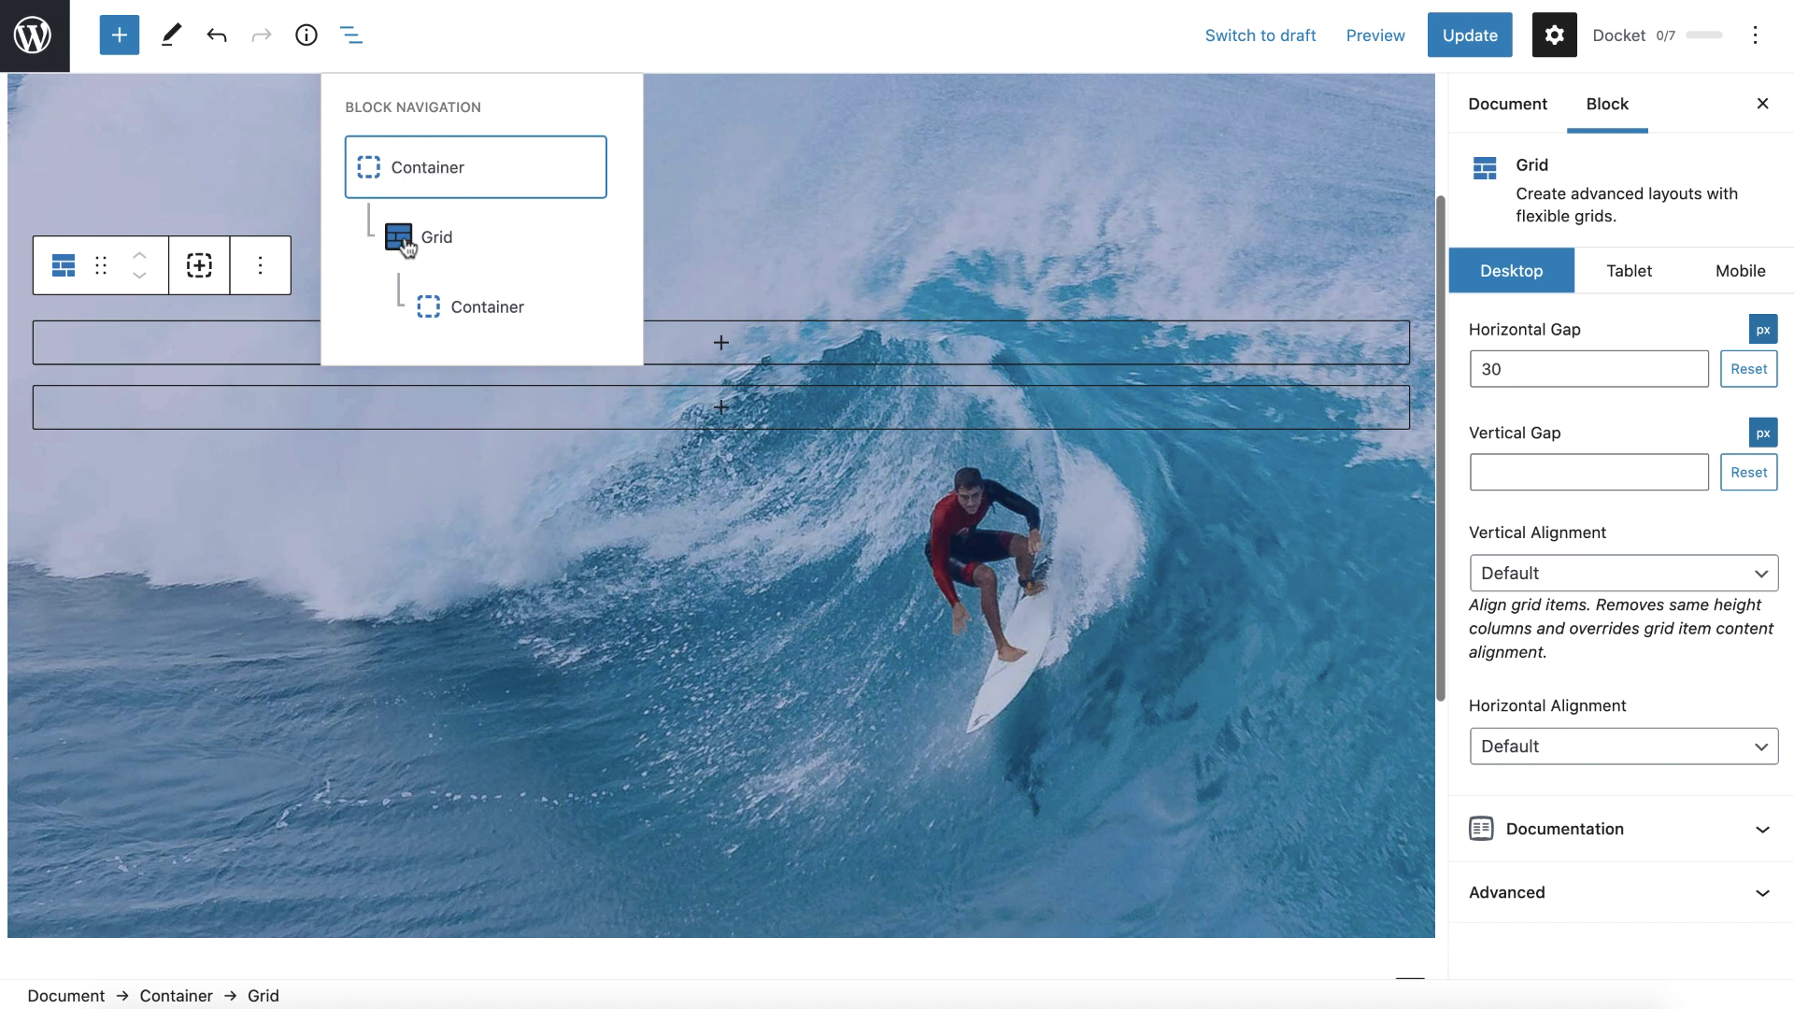
left_click(490, 304)
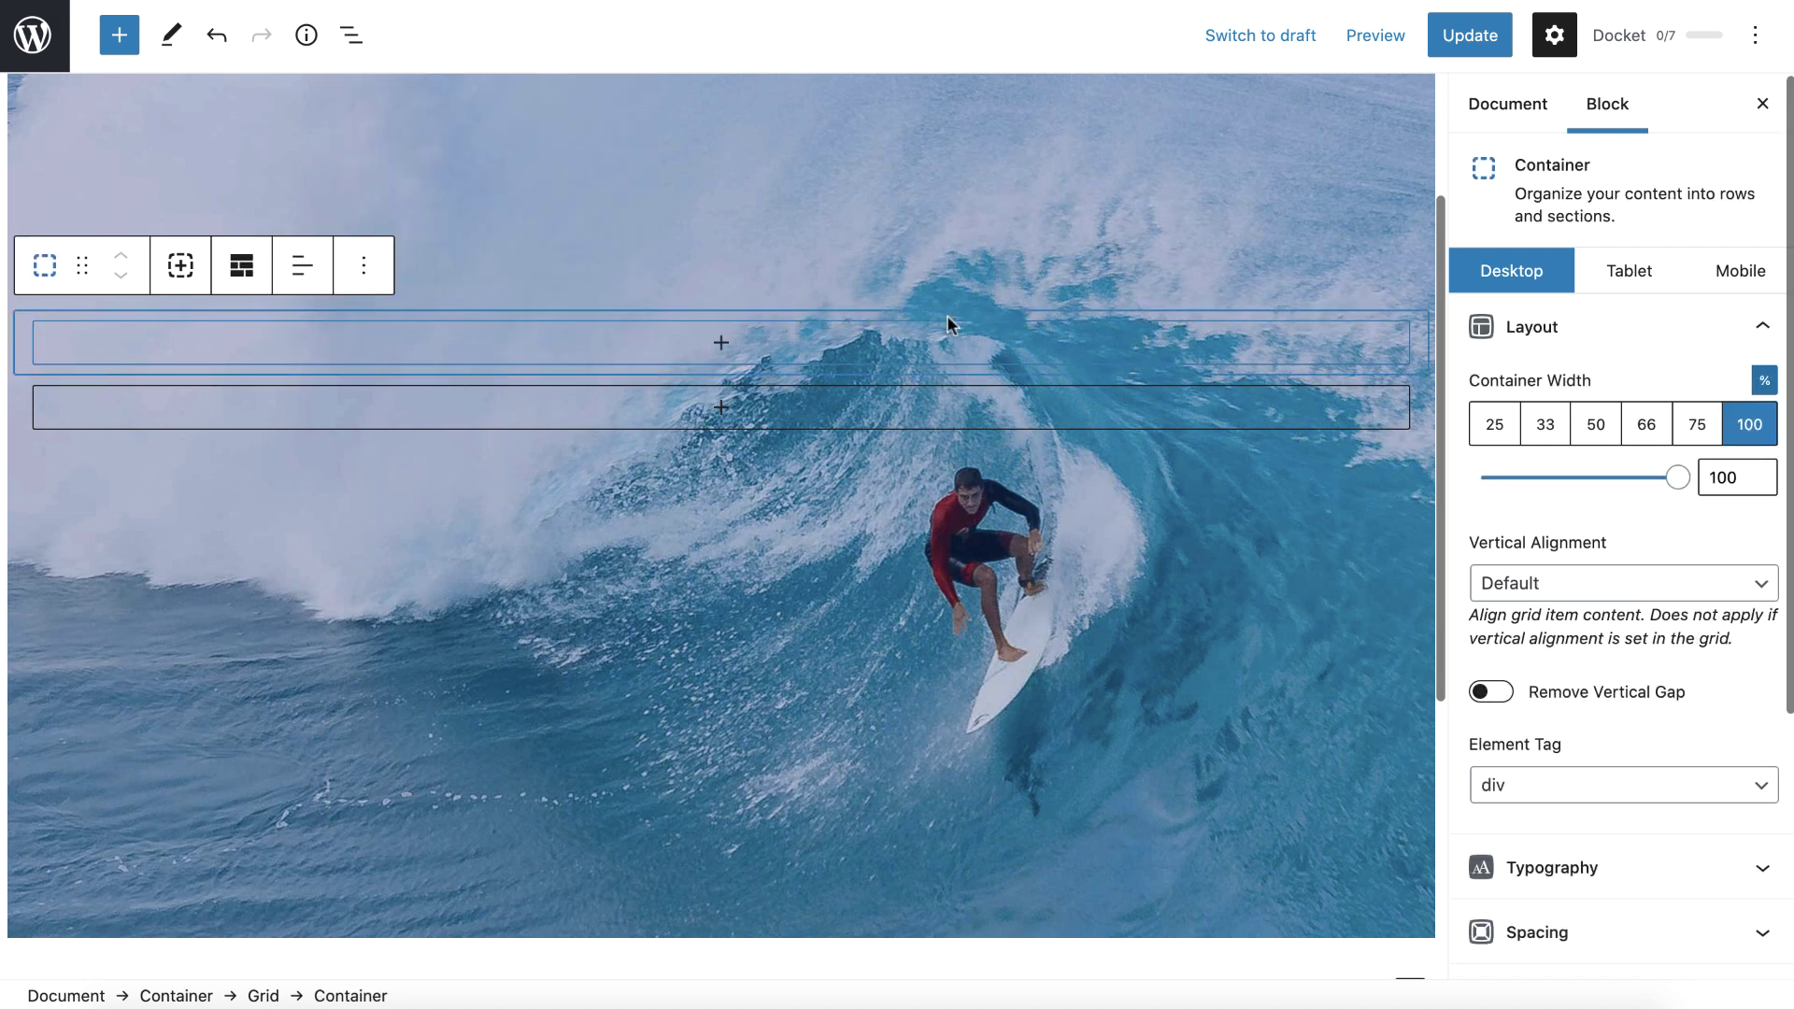
left_click(1579, 426)
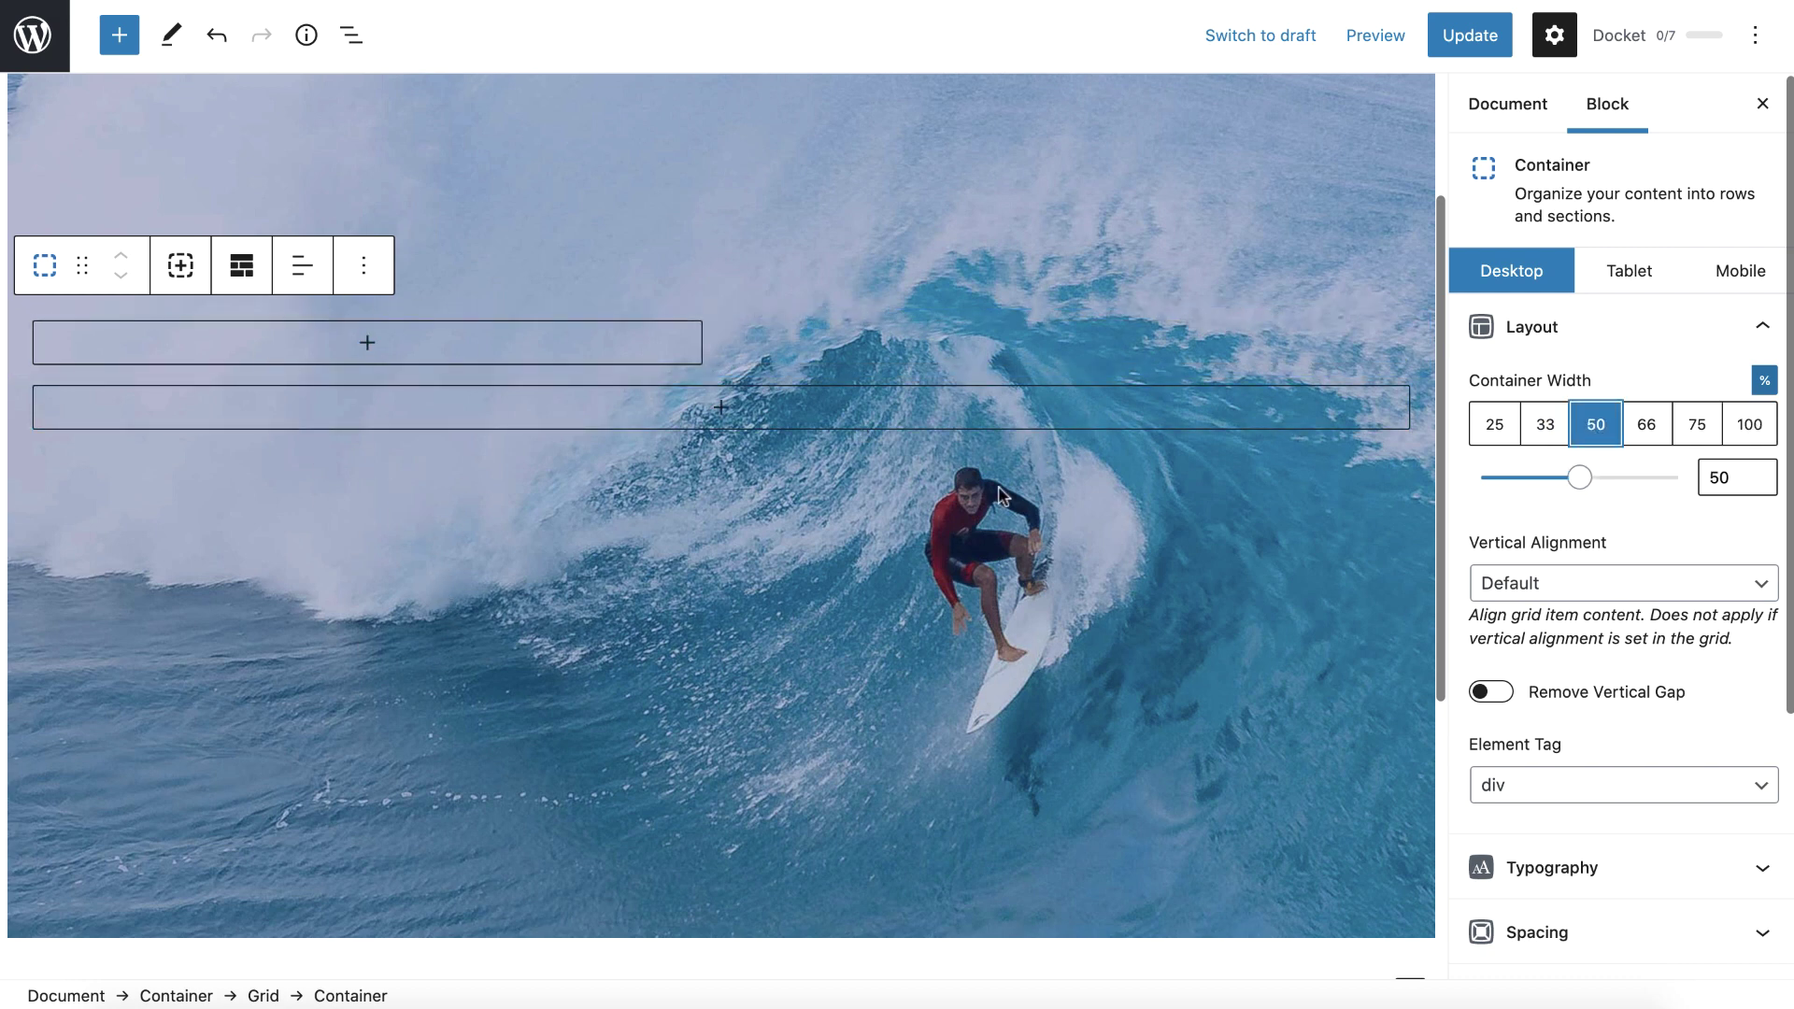
Step: Insert the saved Surf headline reusable block from the block library
left_click(322, 338)
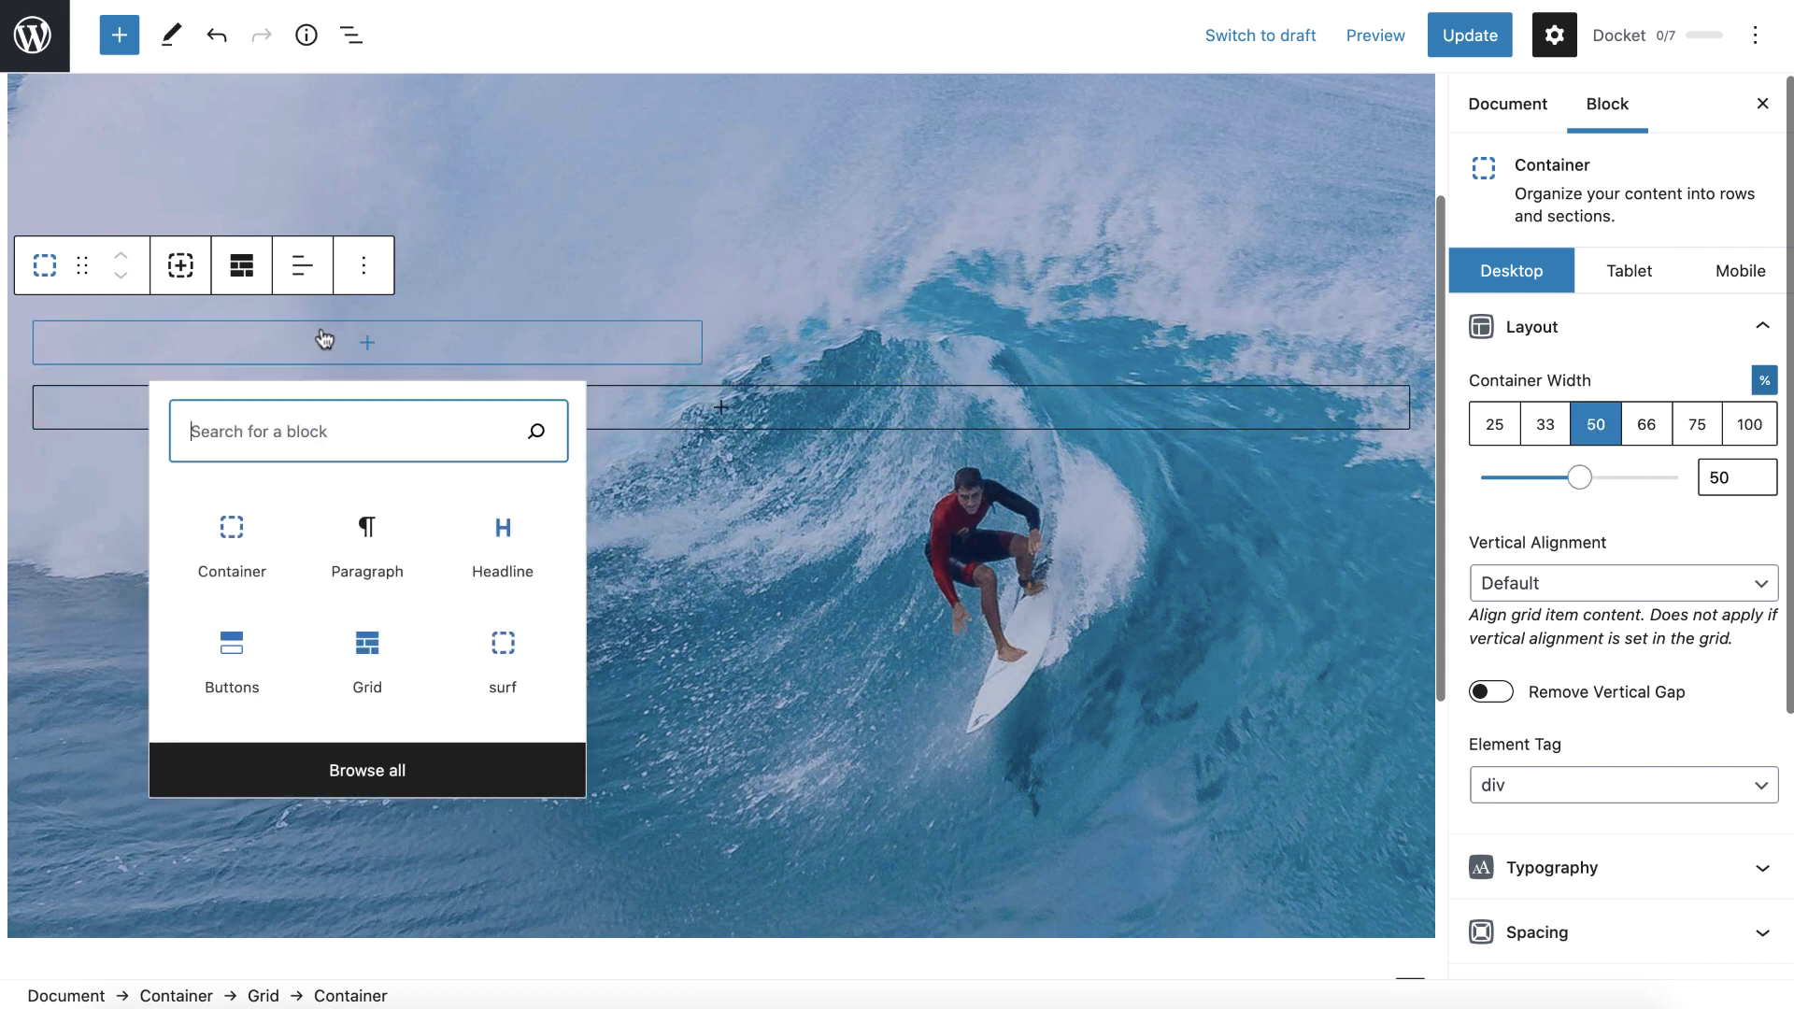
left_click(359, 769)
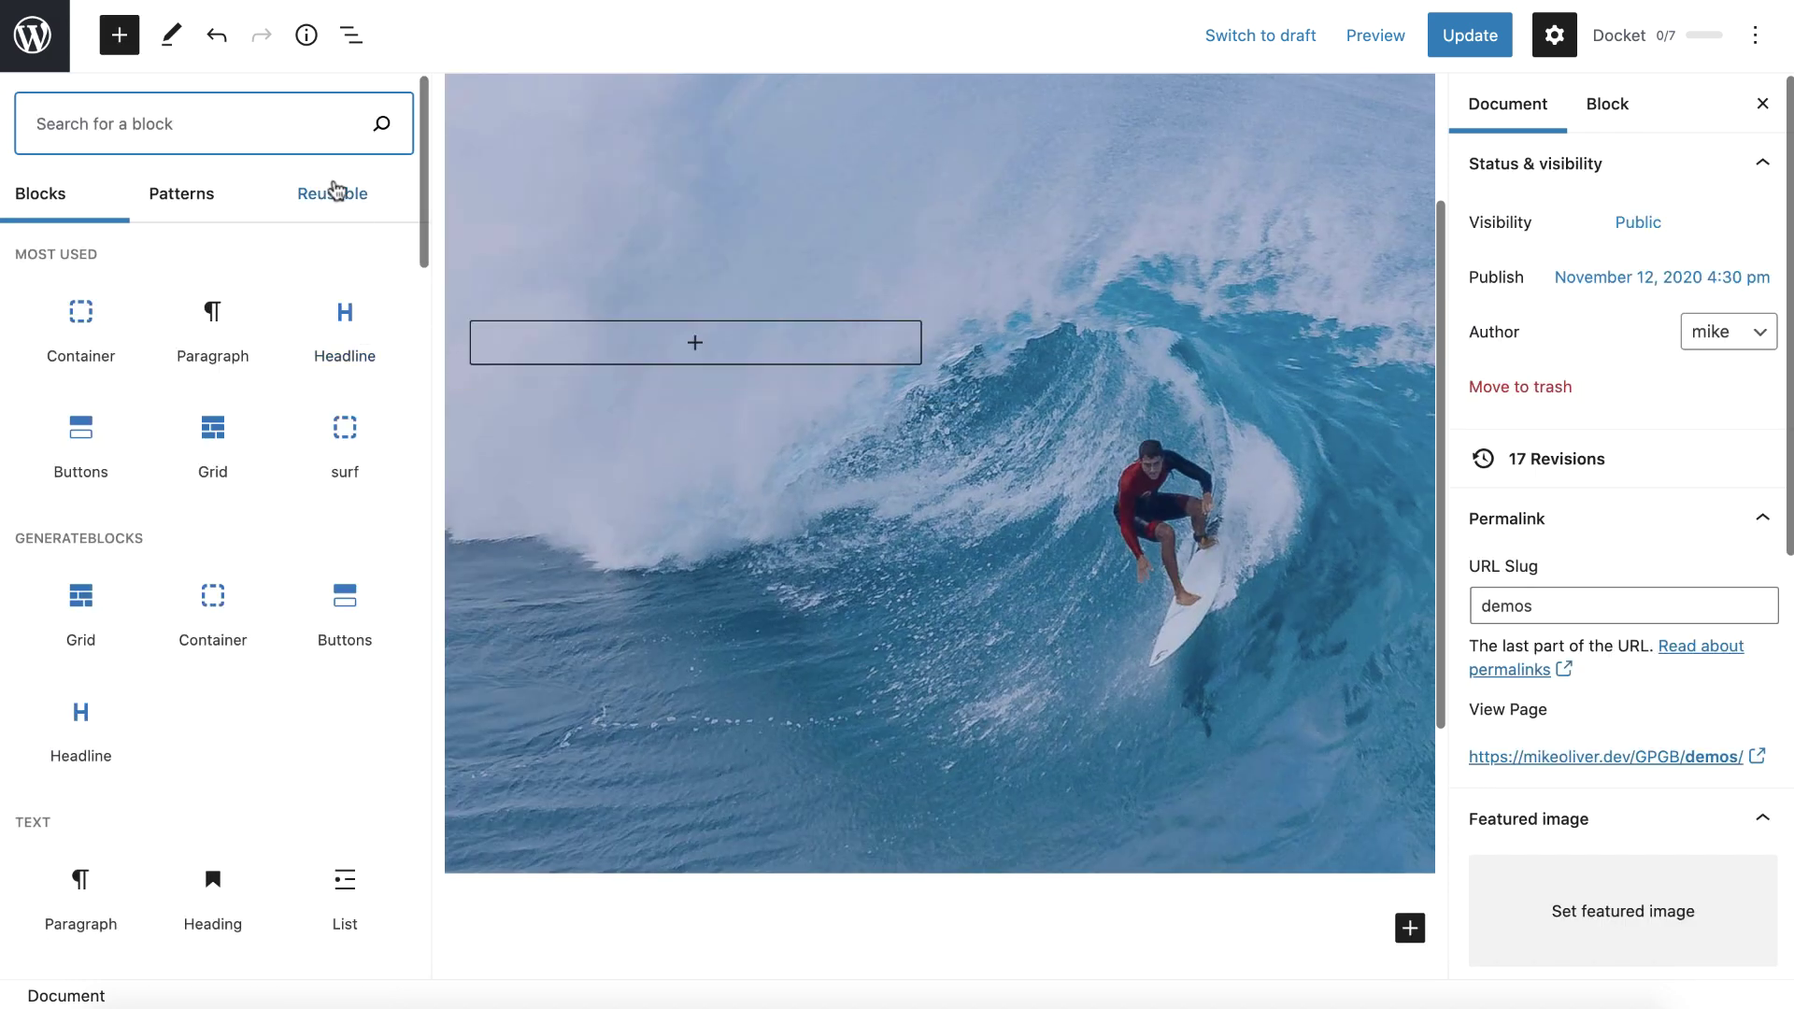
key("Tab")
key("Right")
key("Right")
scroll(288, 654, "down", 5)
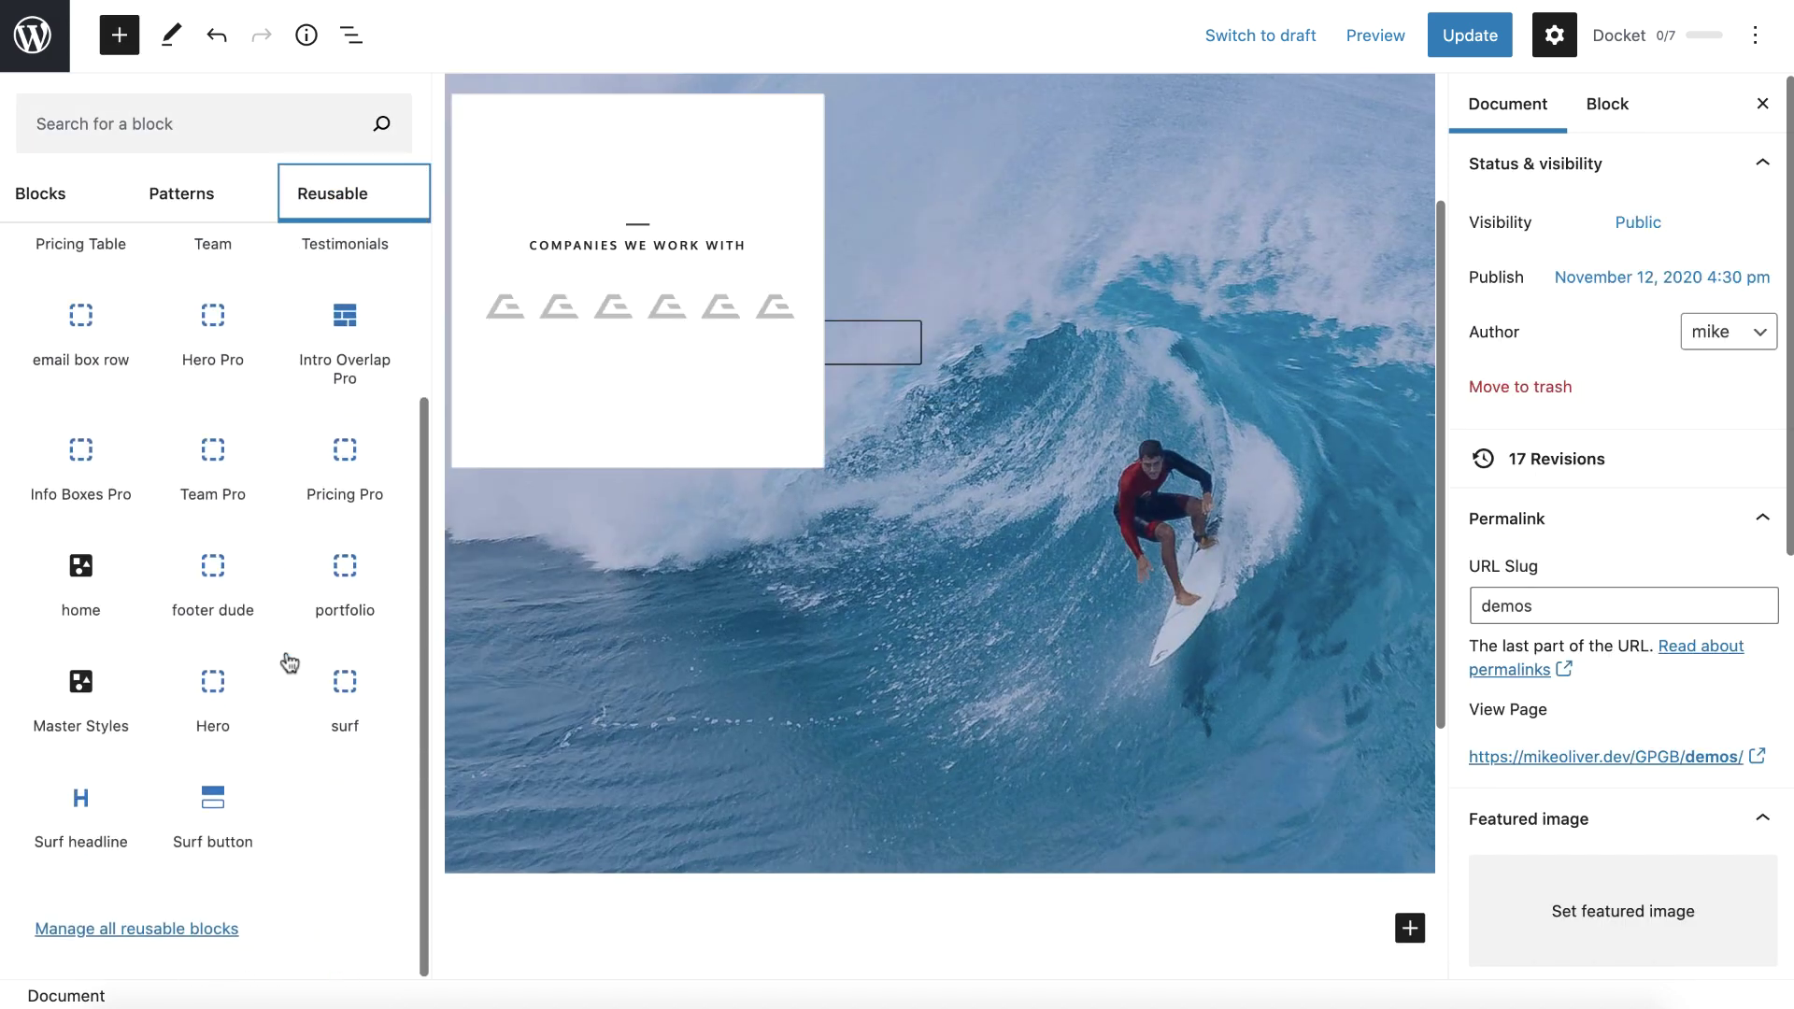
left_click(81, 805)
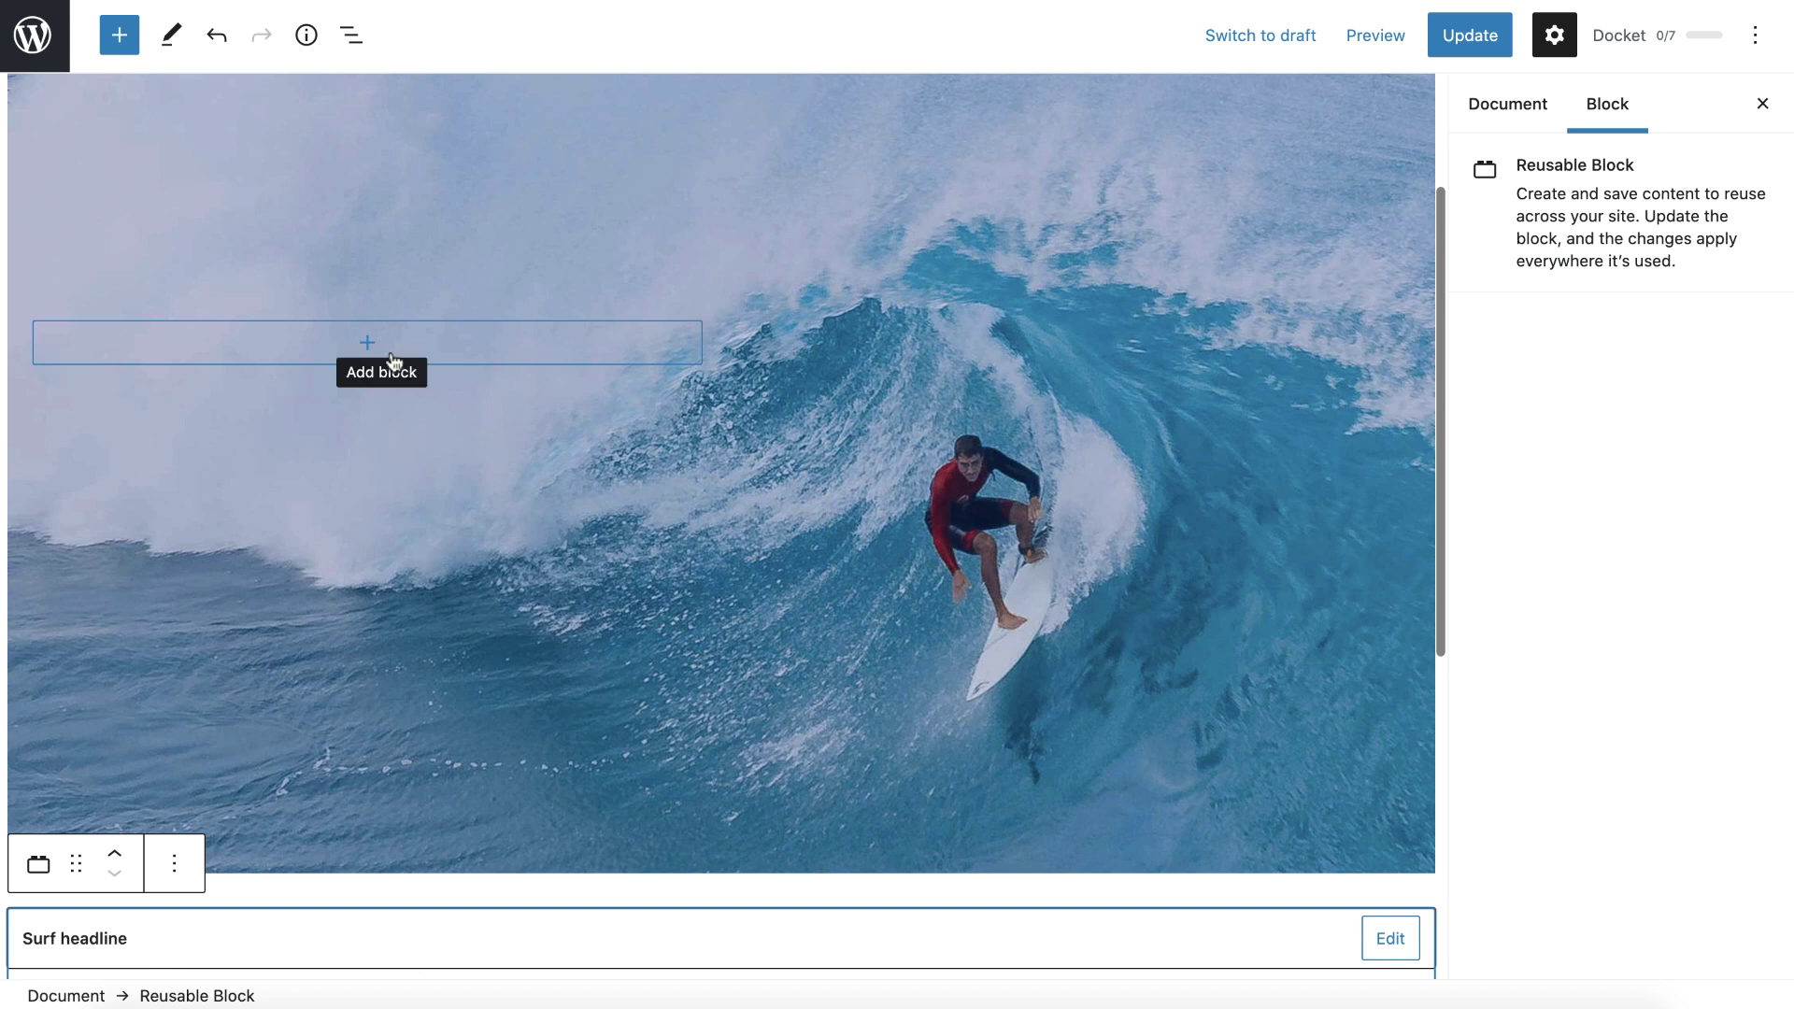
Step: Move the Surf headline into the half-width hero column and convert it to a regular block
left_click_drag(84, 877, 300, 539)
scroll(224, 648, "down", 5)
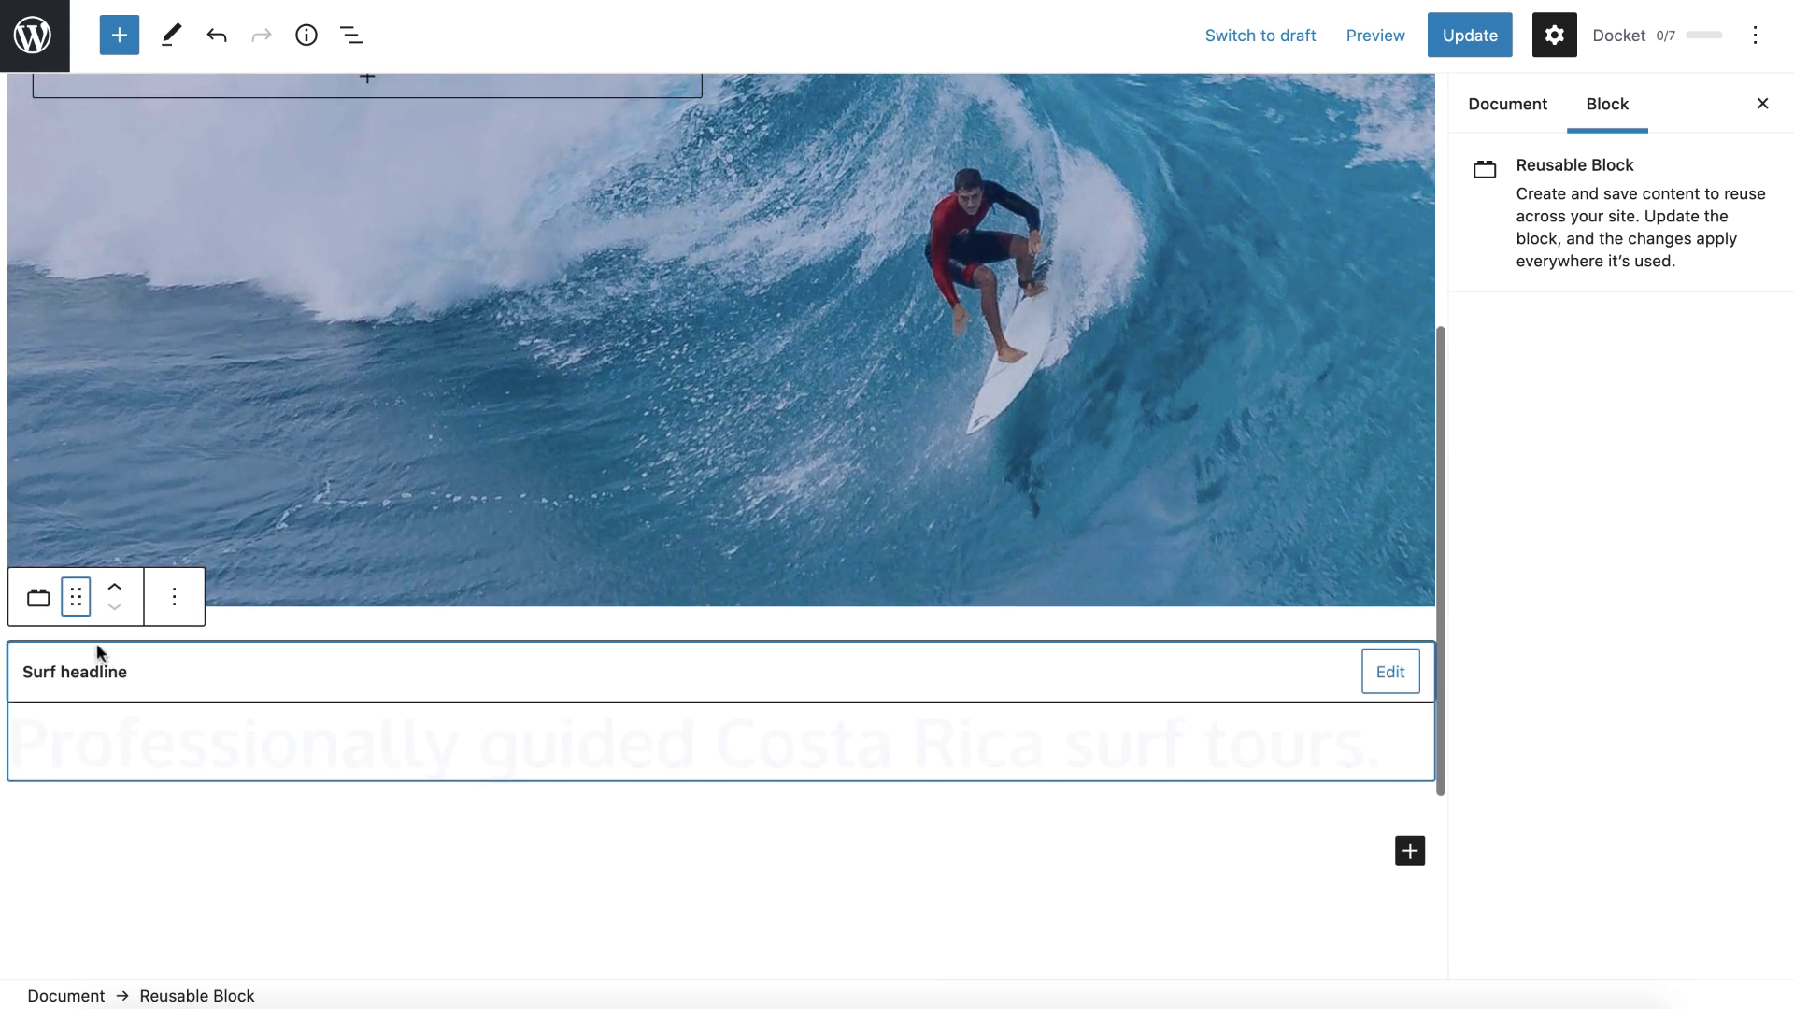
left_click_drag(82, 598, 265, 535)
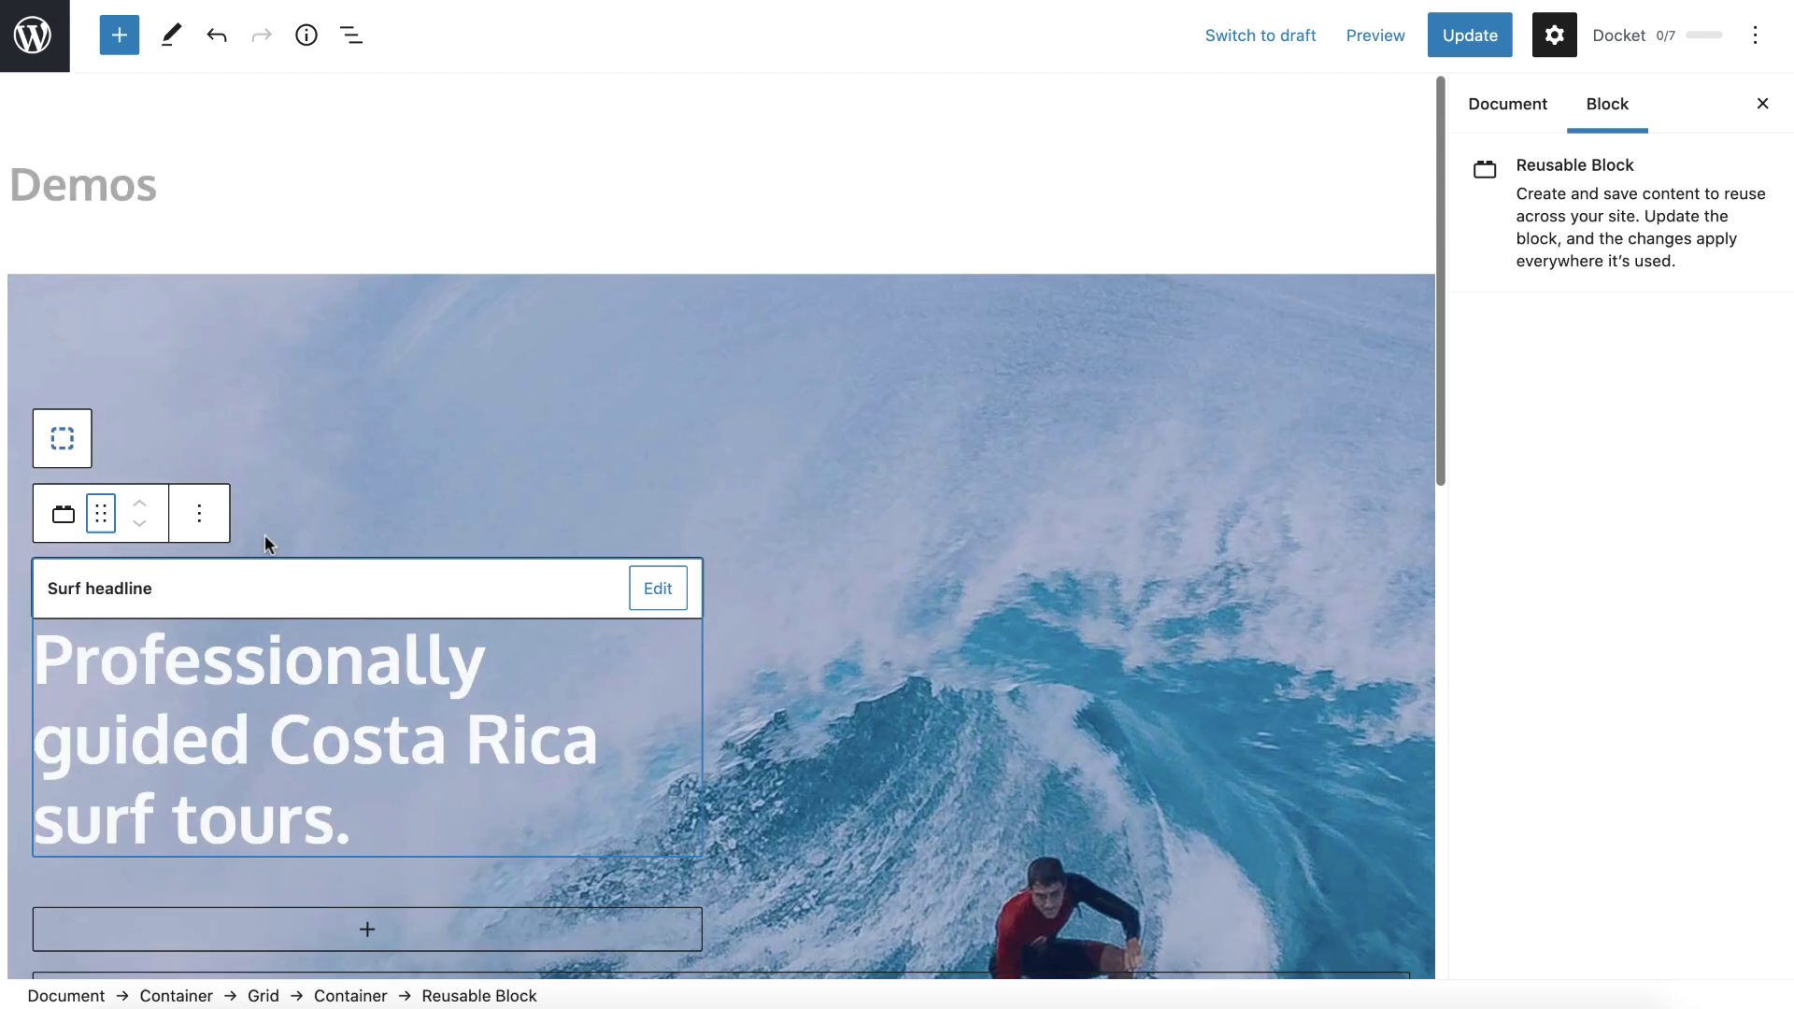
left_click(201, 519)
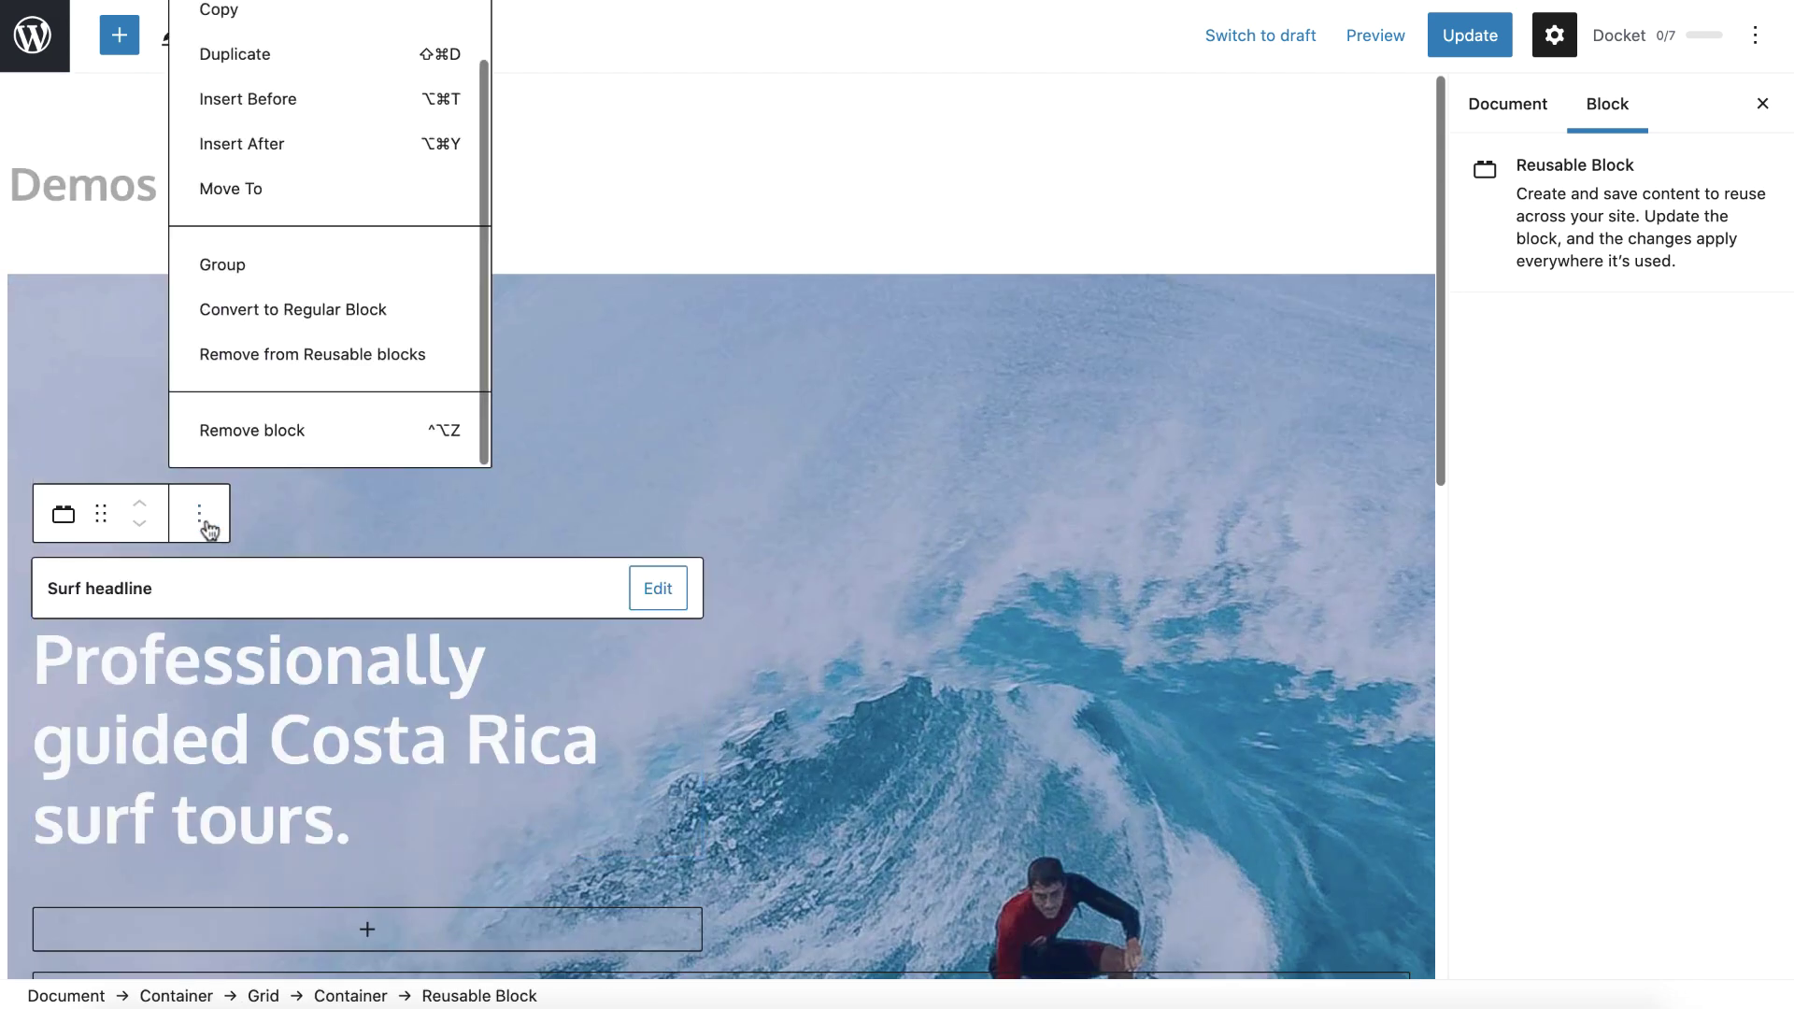
left_click(252, 313)
scroll(561, 488, "down", 3)
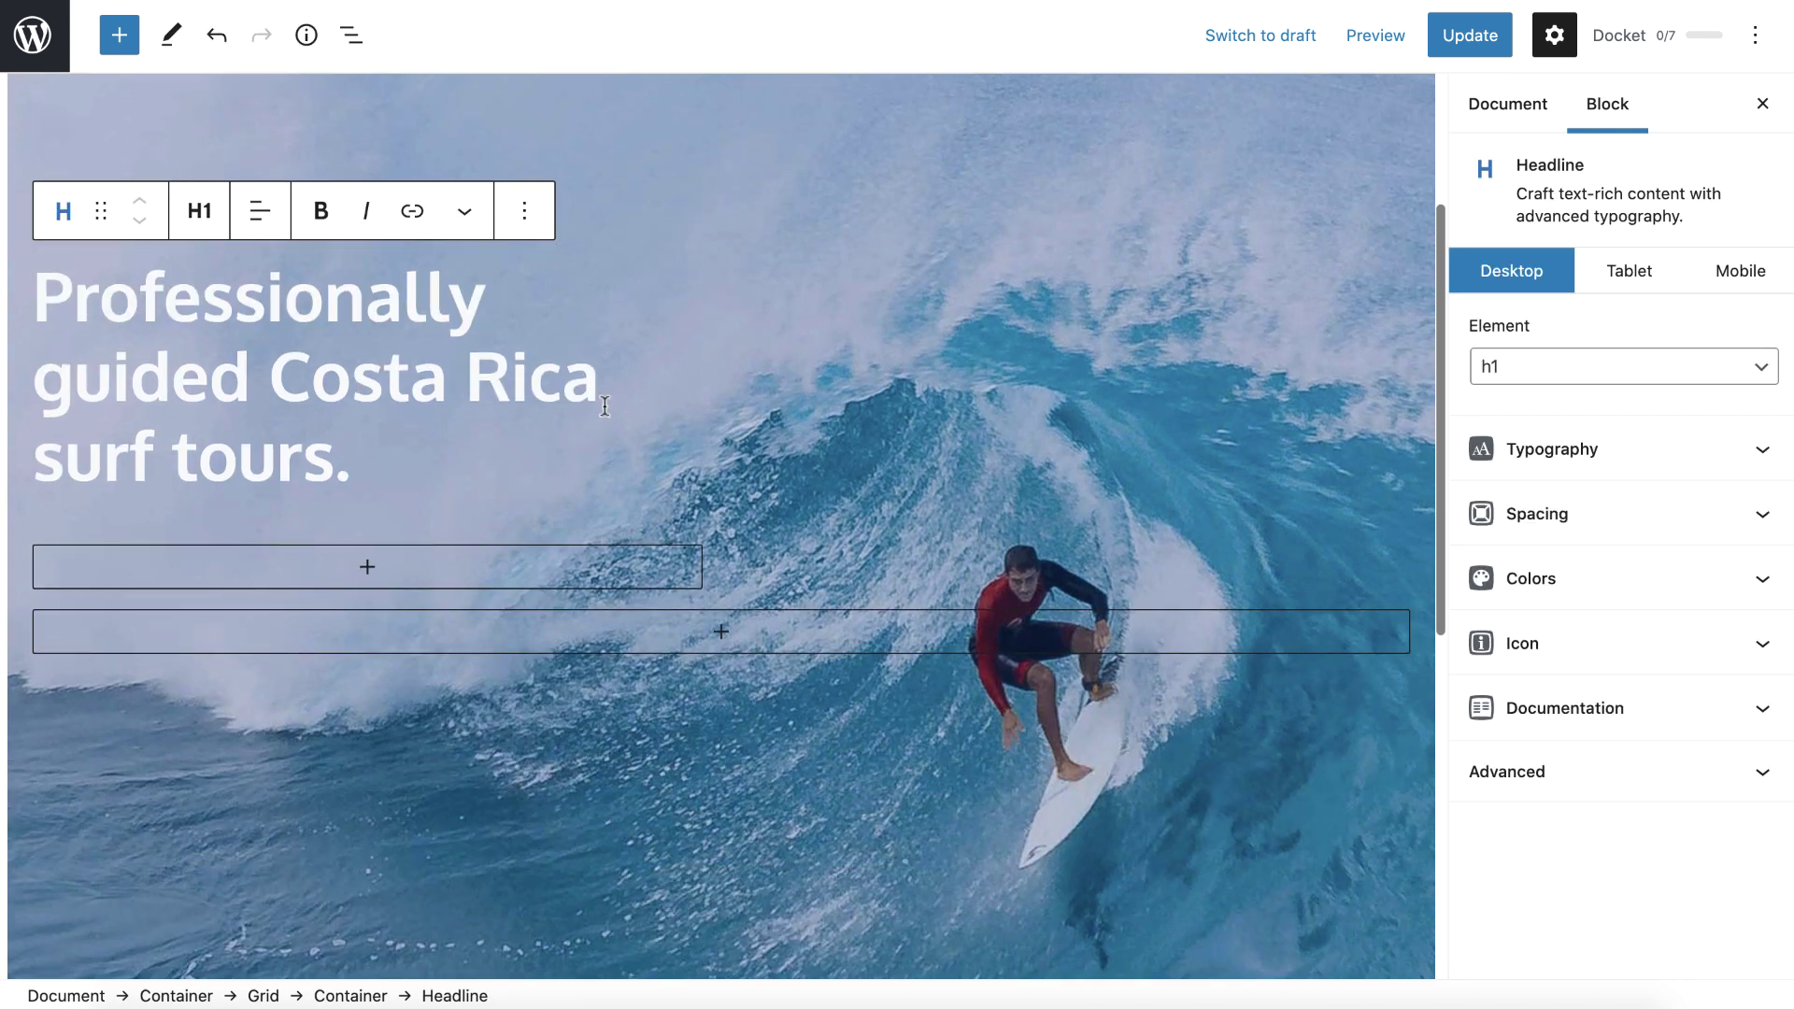
scroll(702, 472, "down", 5)
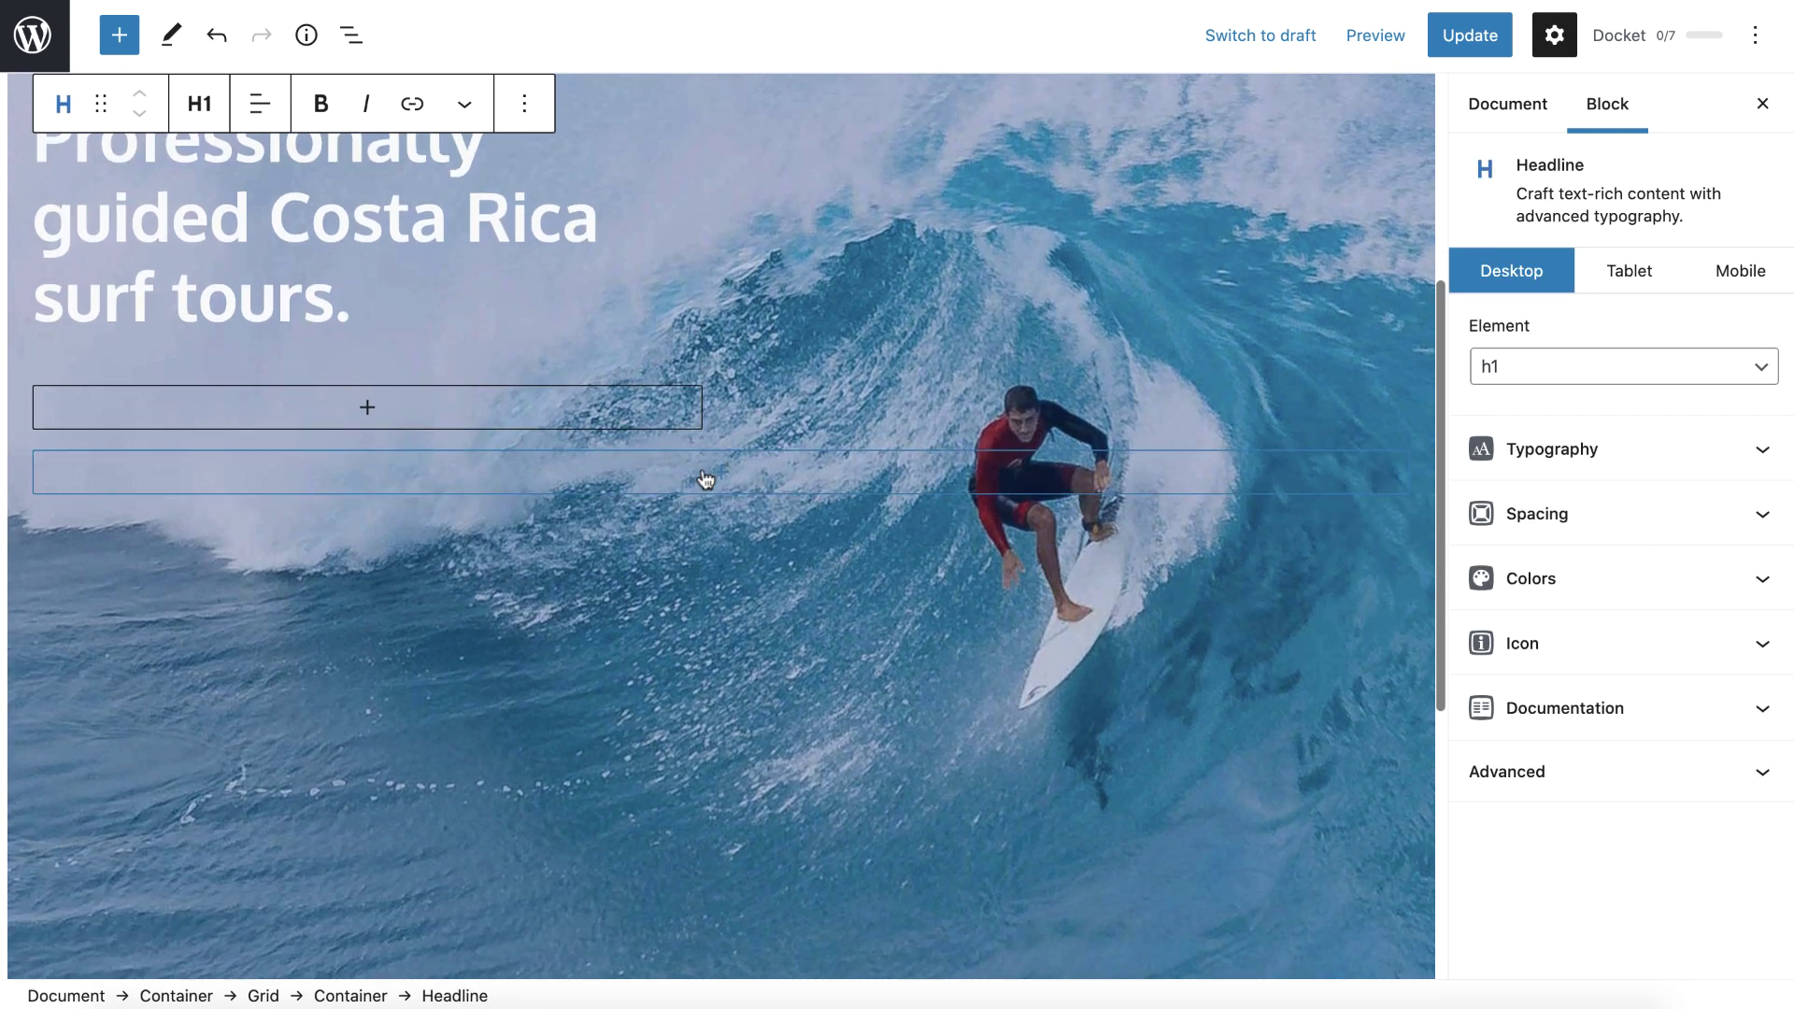
scroll(560, 457, "up", 2)
left_click(368, 437)
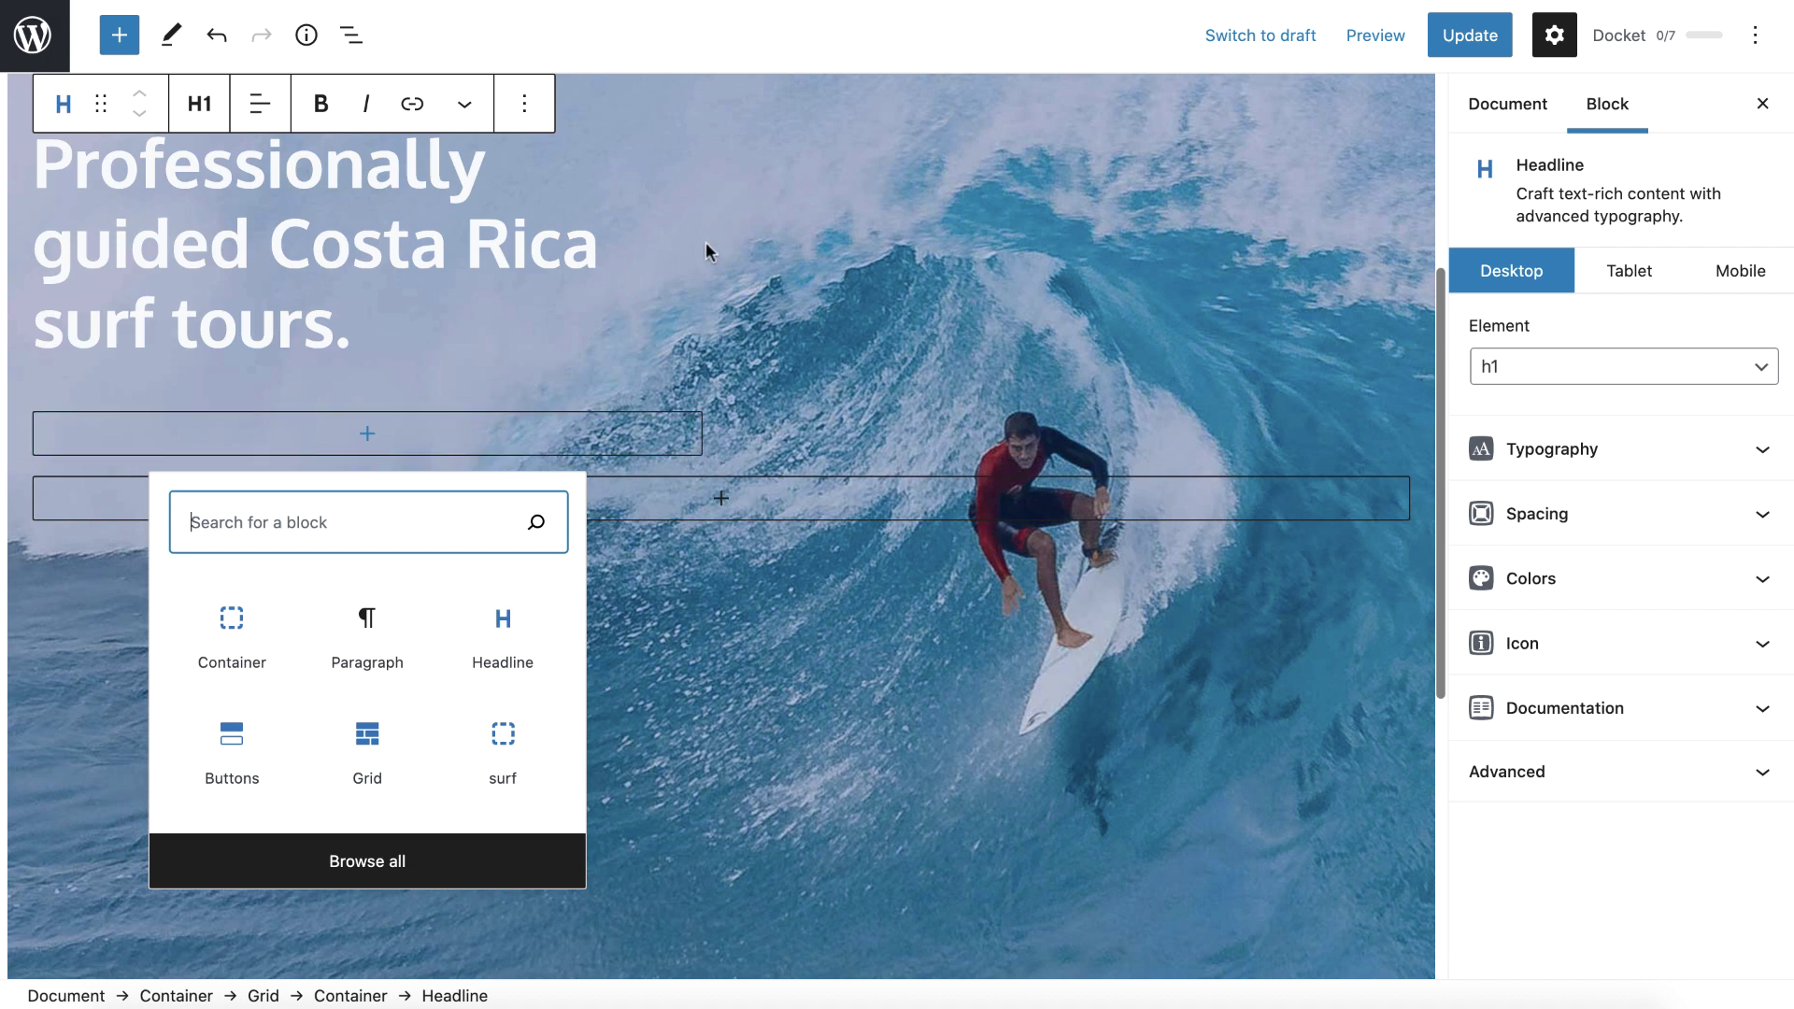
Step: Insert the saved Surf button reusable block below the headline
scroll(705, 241, "down", 5)
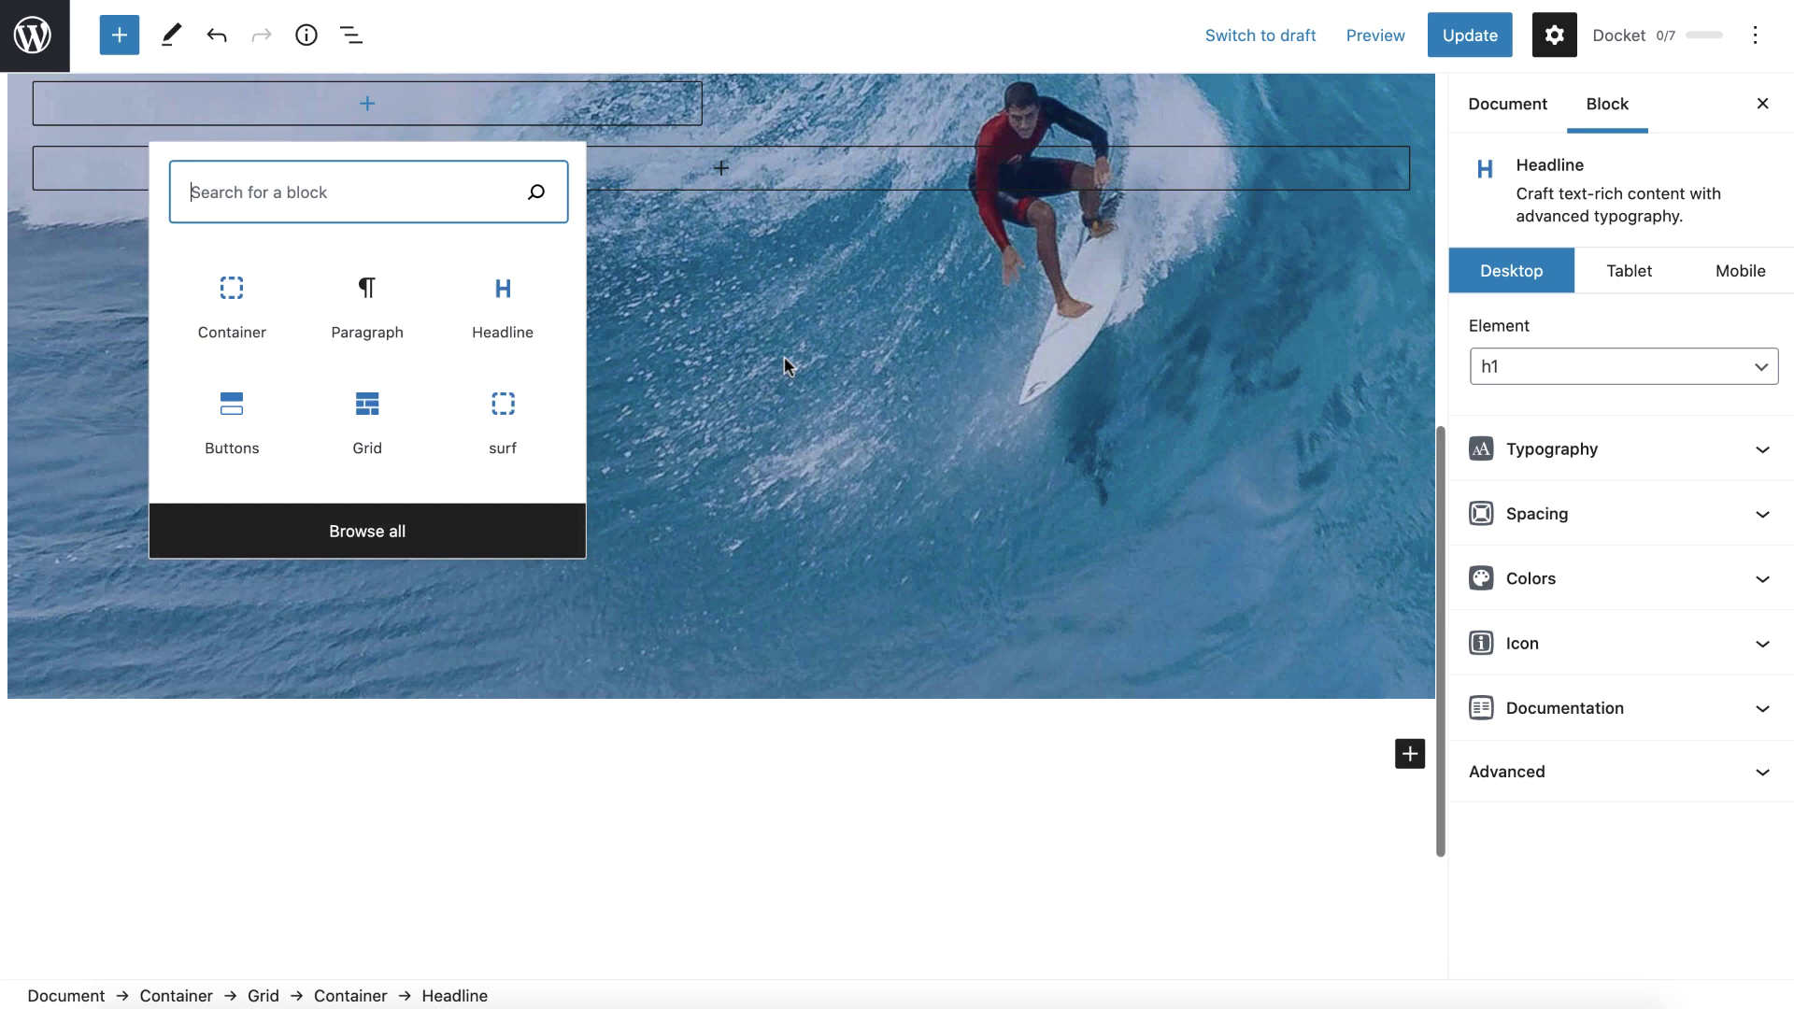
scroll(783, 366, "up", 7)
left_click(73, 423)
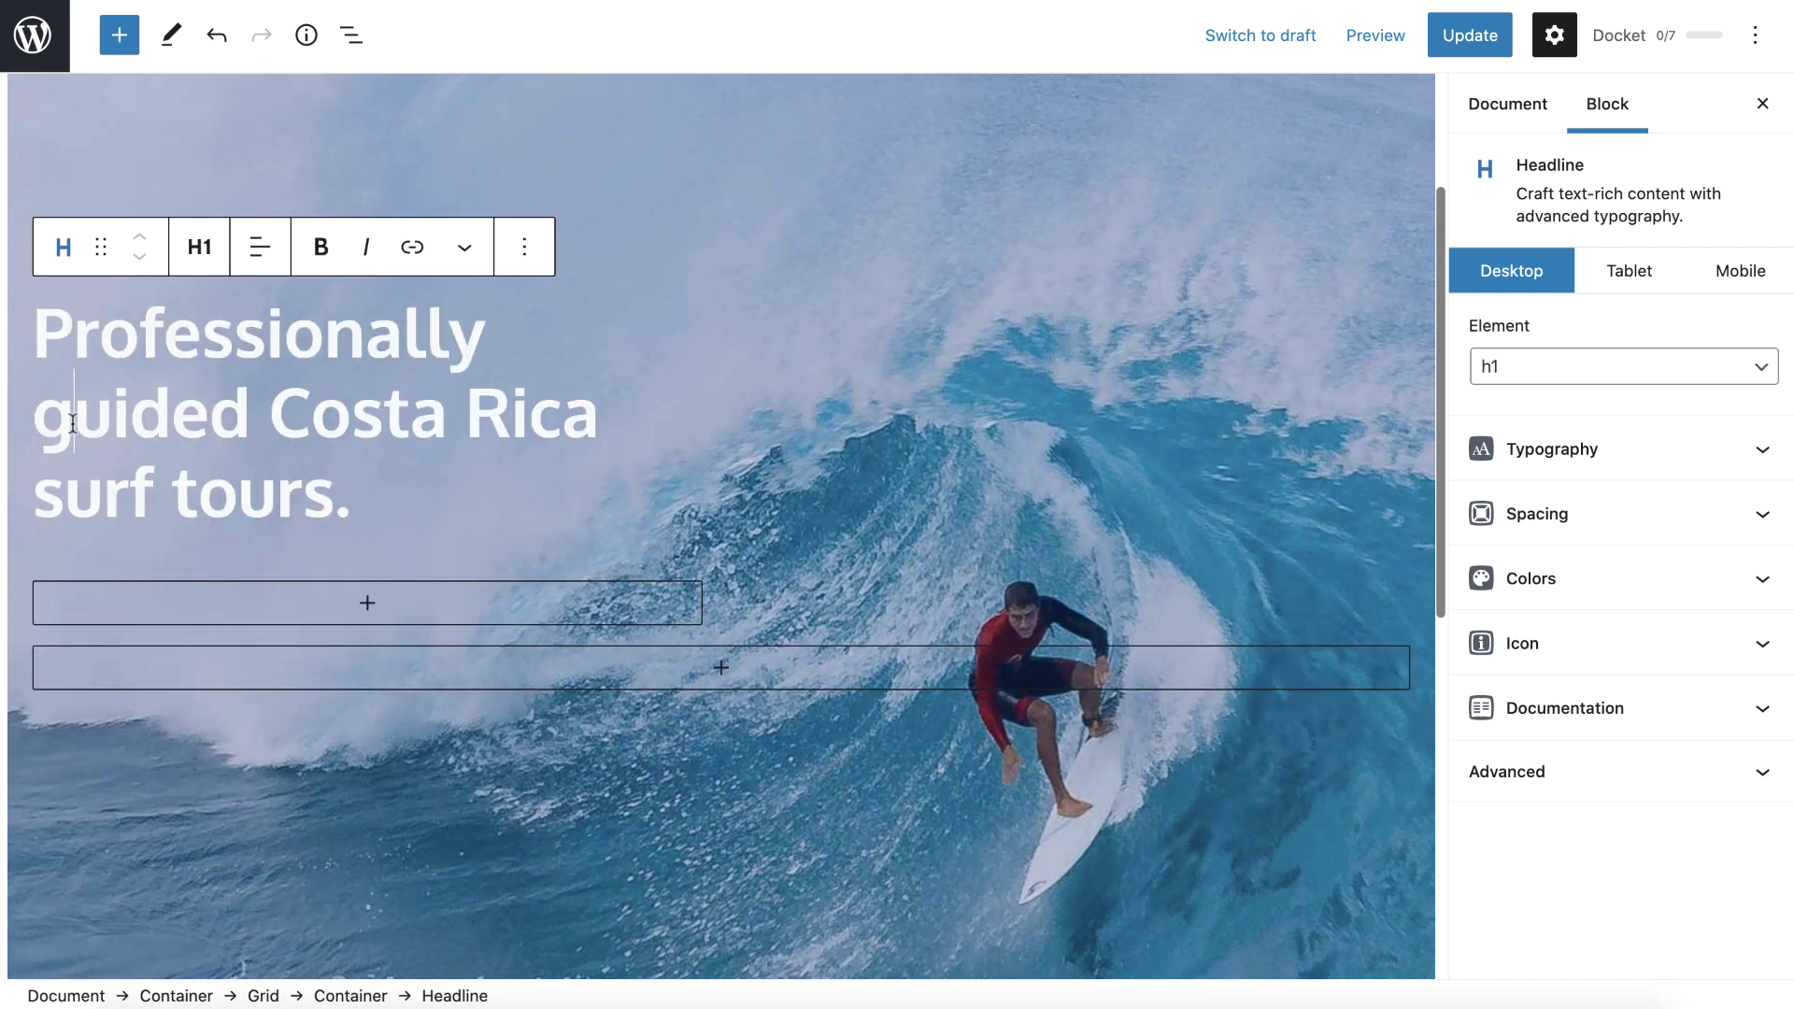
left_click(339, 601)
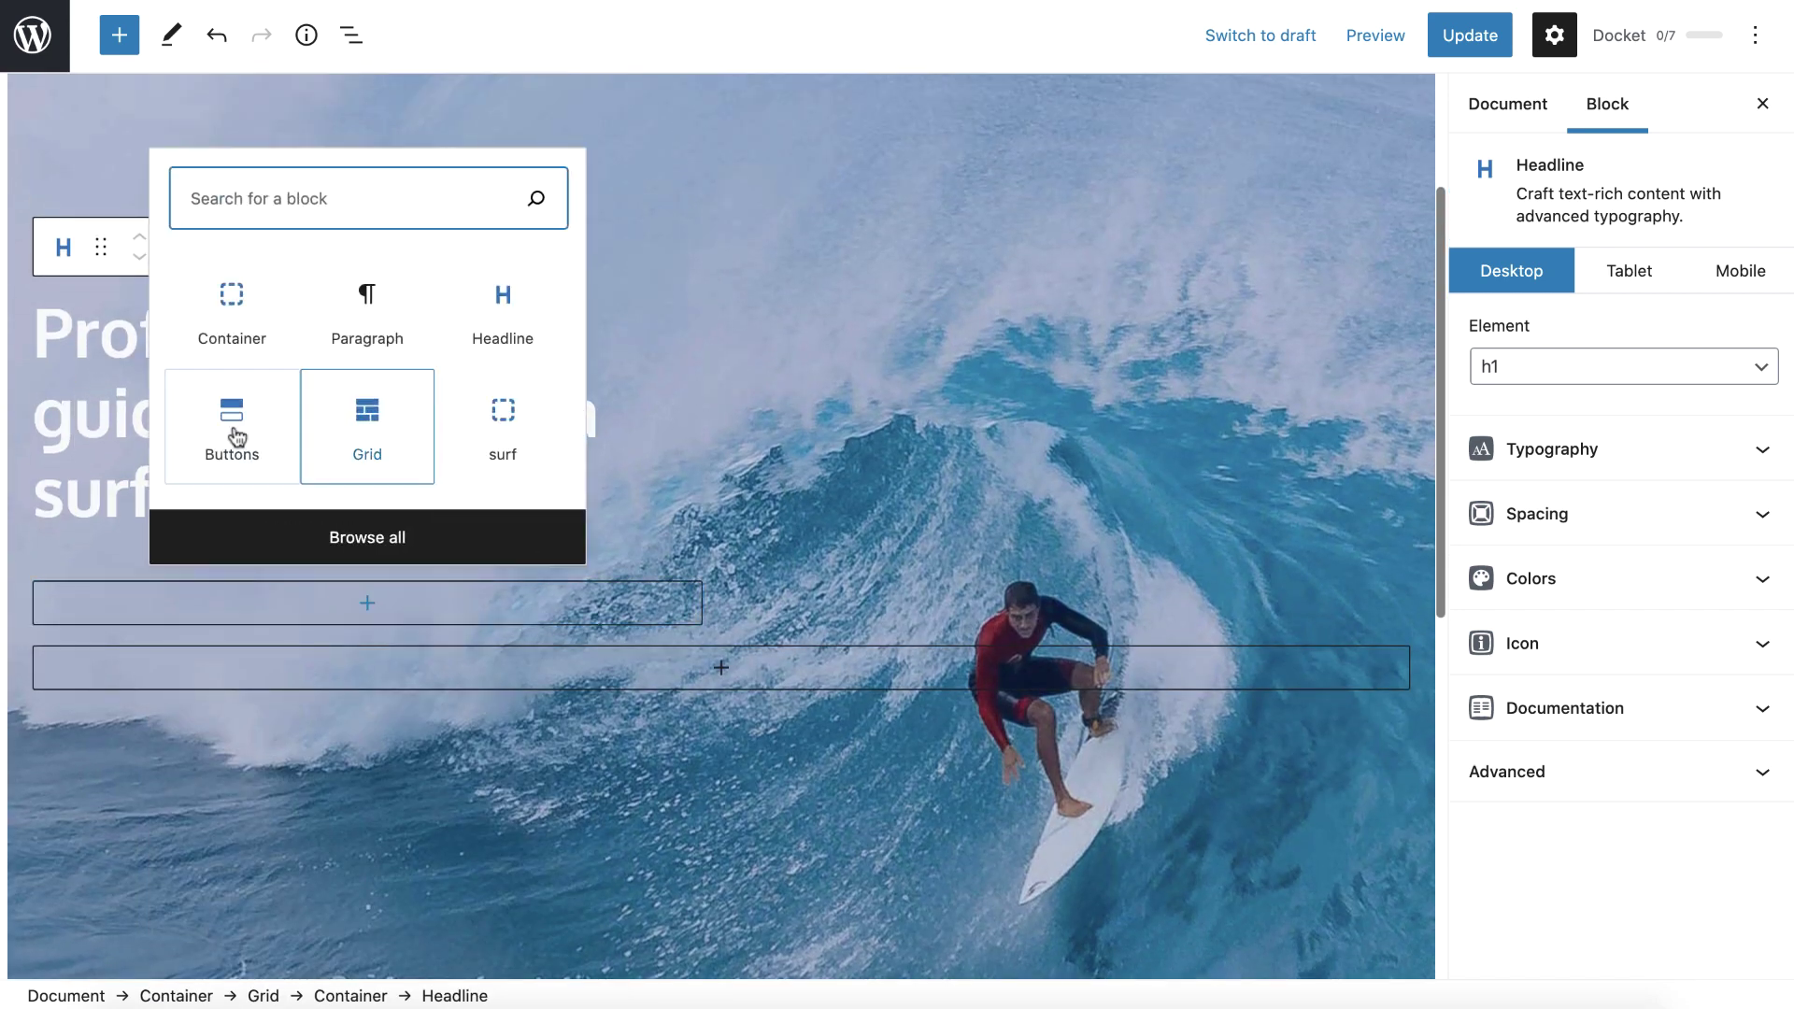
left_click(303, 536)
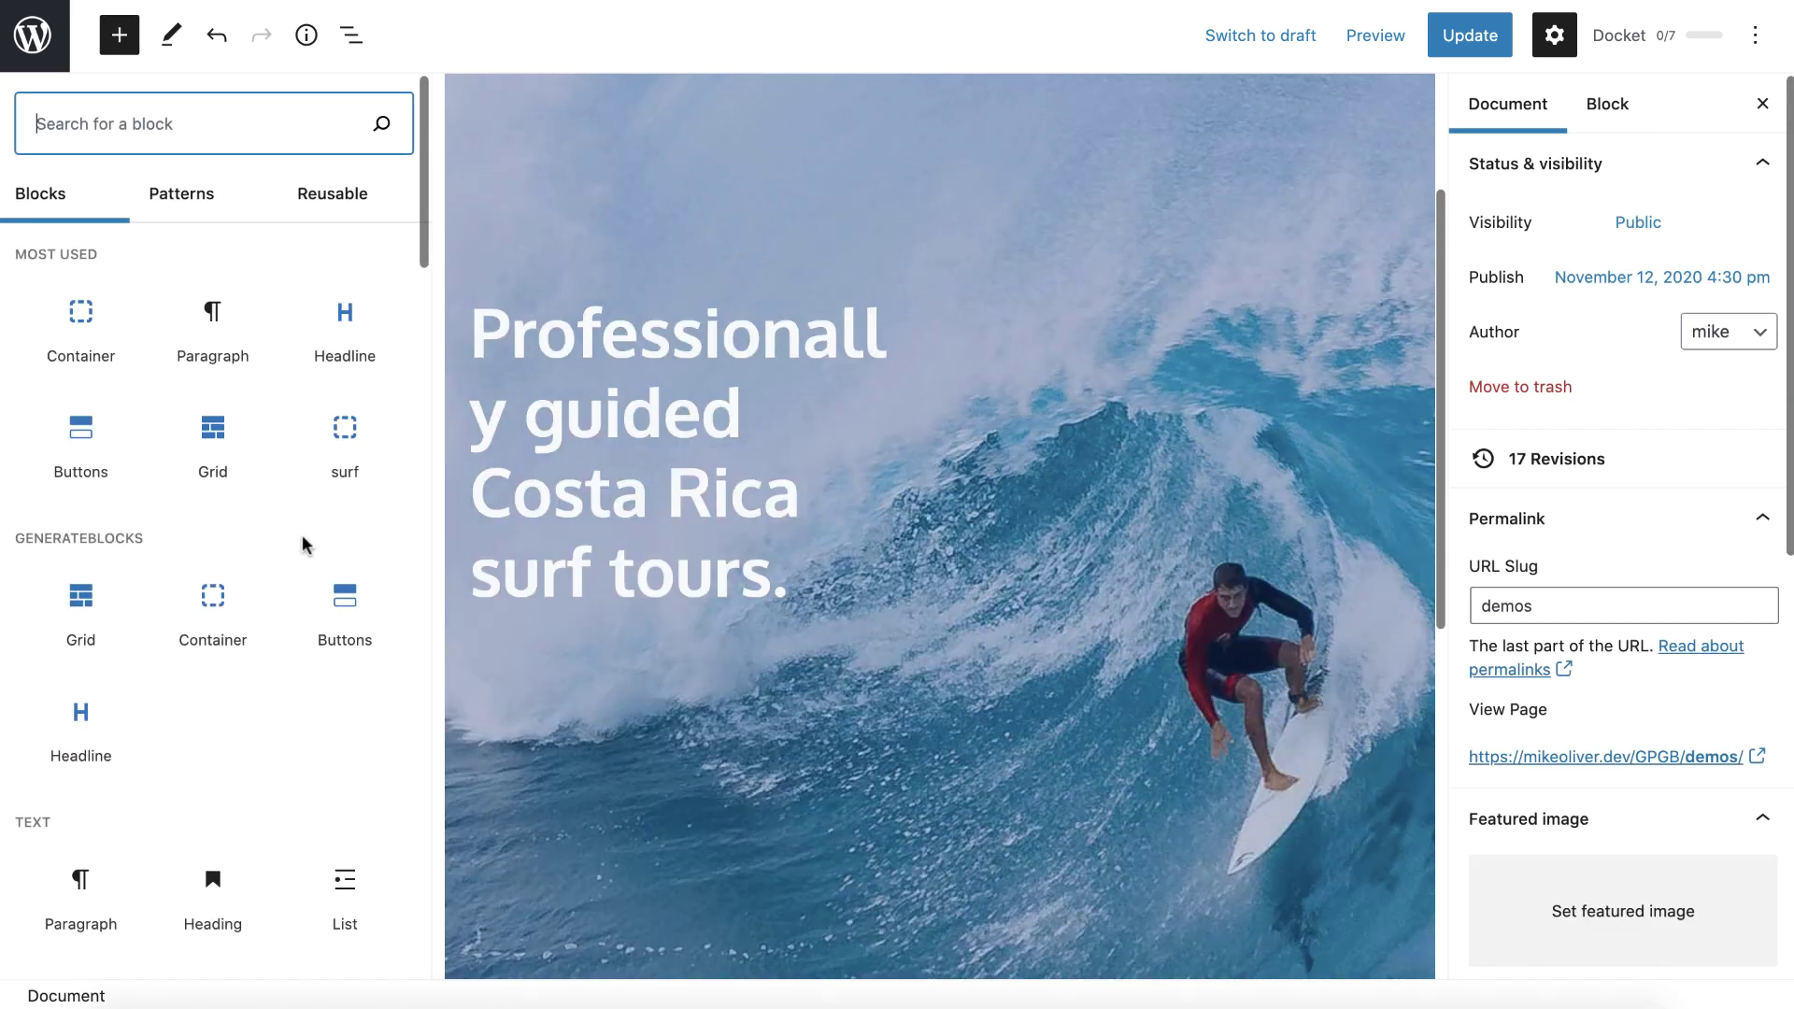
left_click(333, 218)
scroll(262, 686, "down", 10)
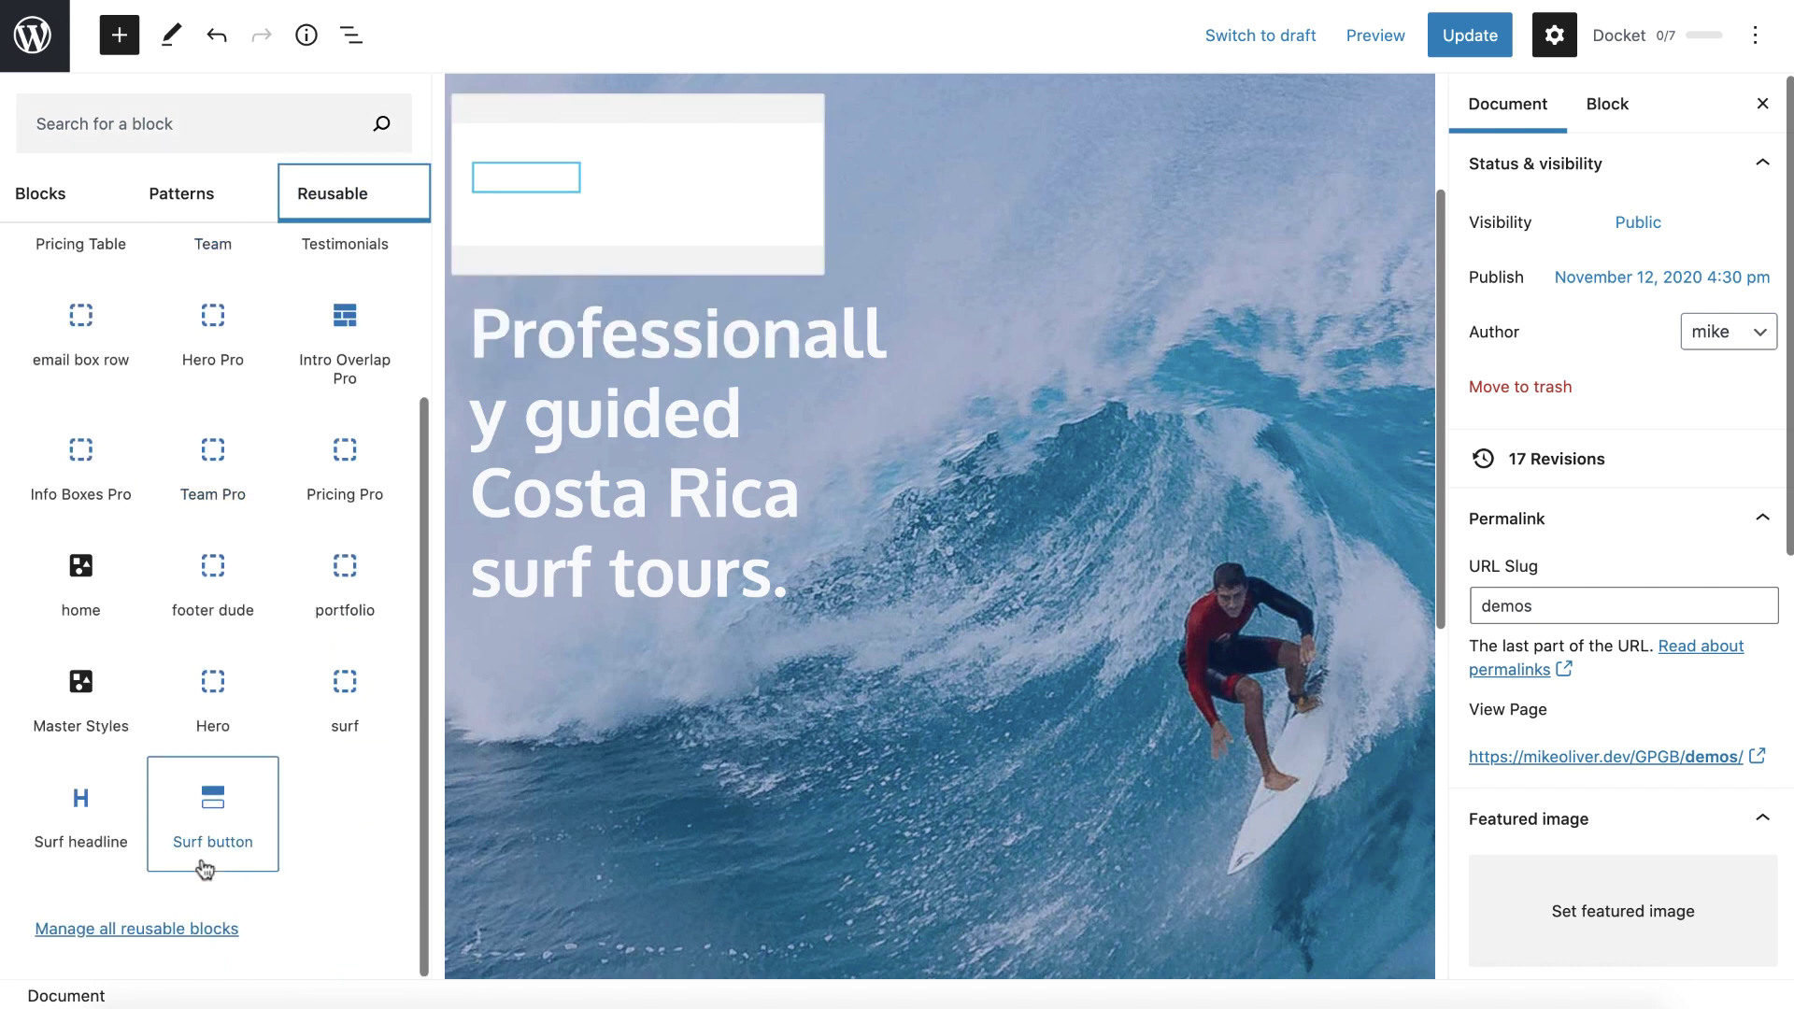
left_click(207, 834)
Step: Place the View Packages button under the headline and convert it to a regular block
left_click_drag(75, 451, 220, 451)
left_click(135, 416)
left_click(199, 404)
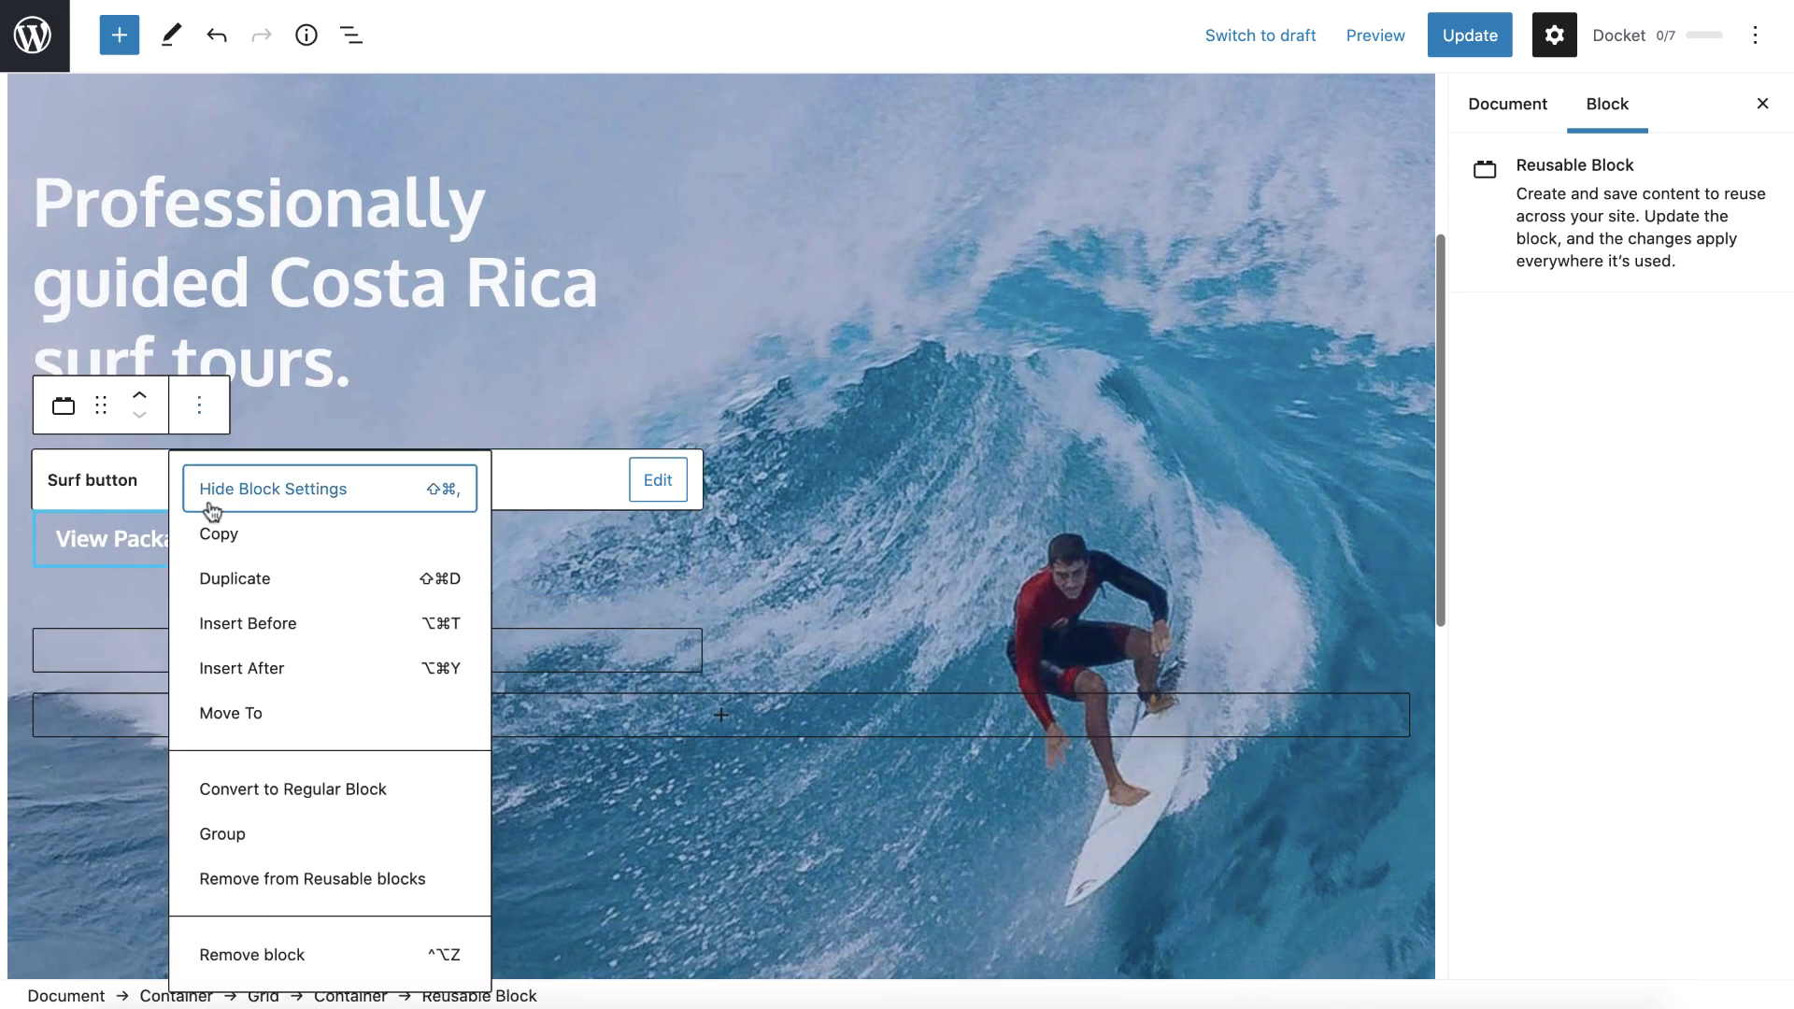
left_click(264, 788)
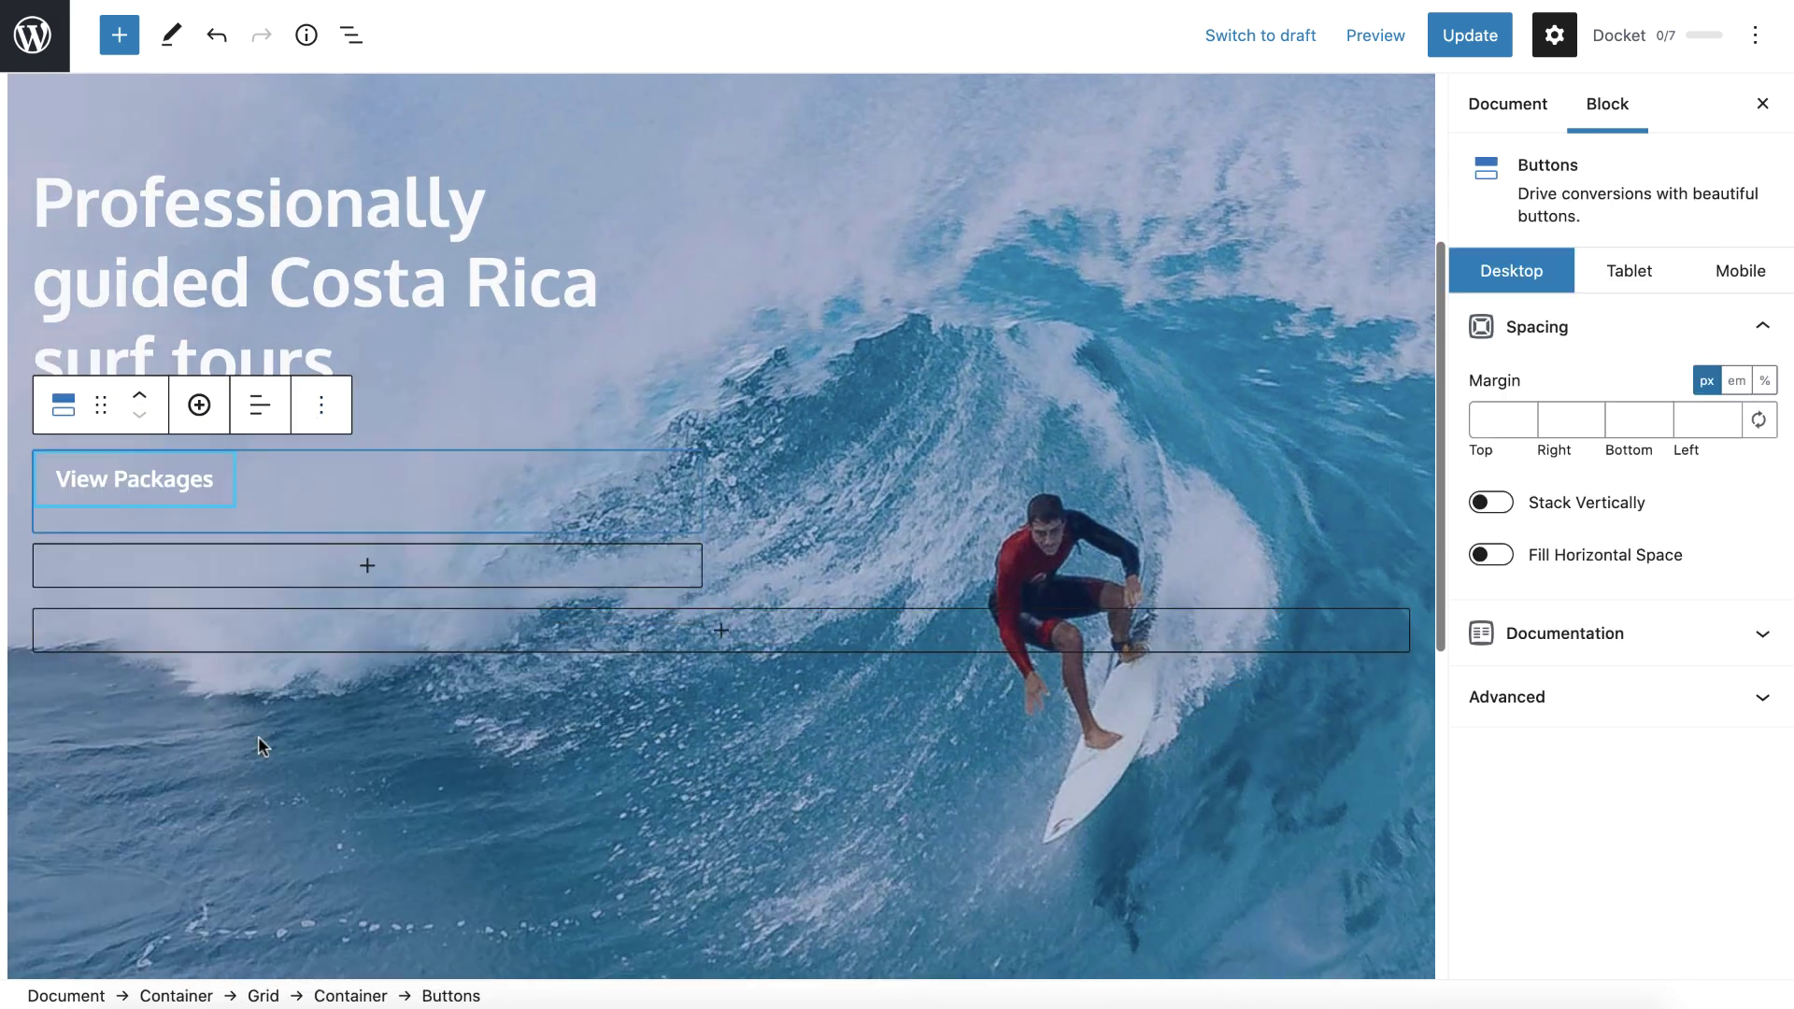
Step: Update the Demos page and preview the surf hero in a new tab
left_click(23, 271)
left_click(1470, 34)
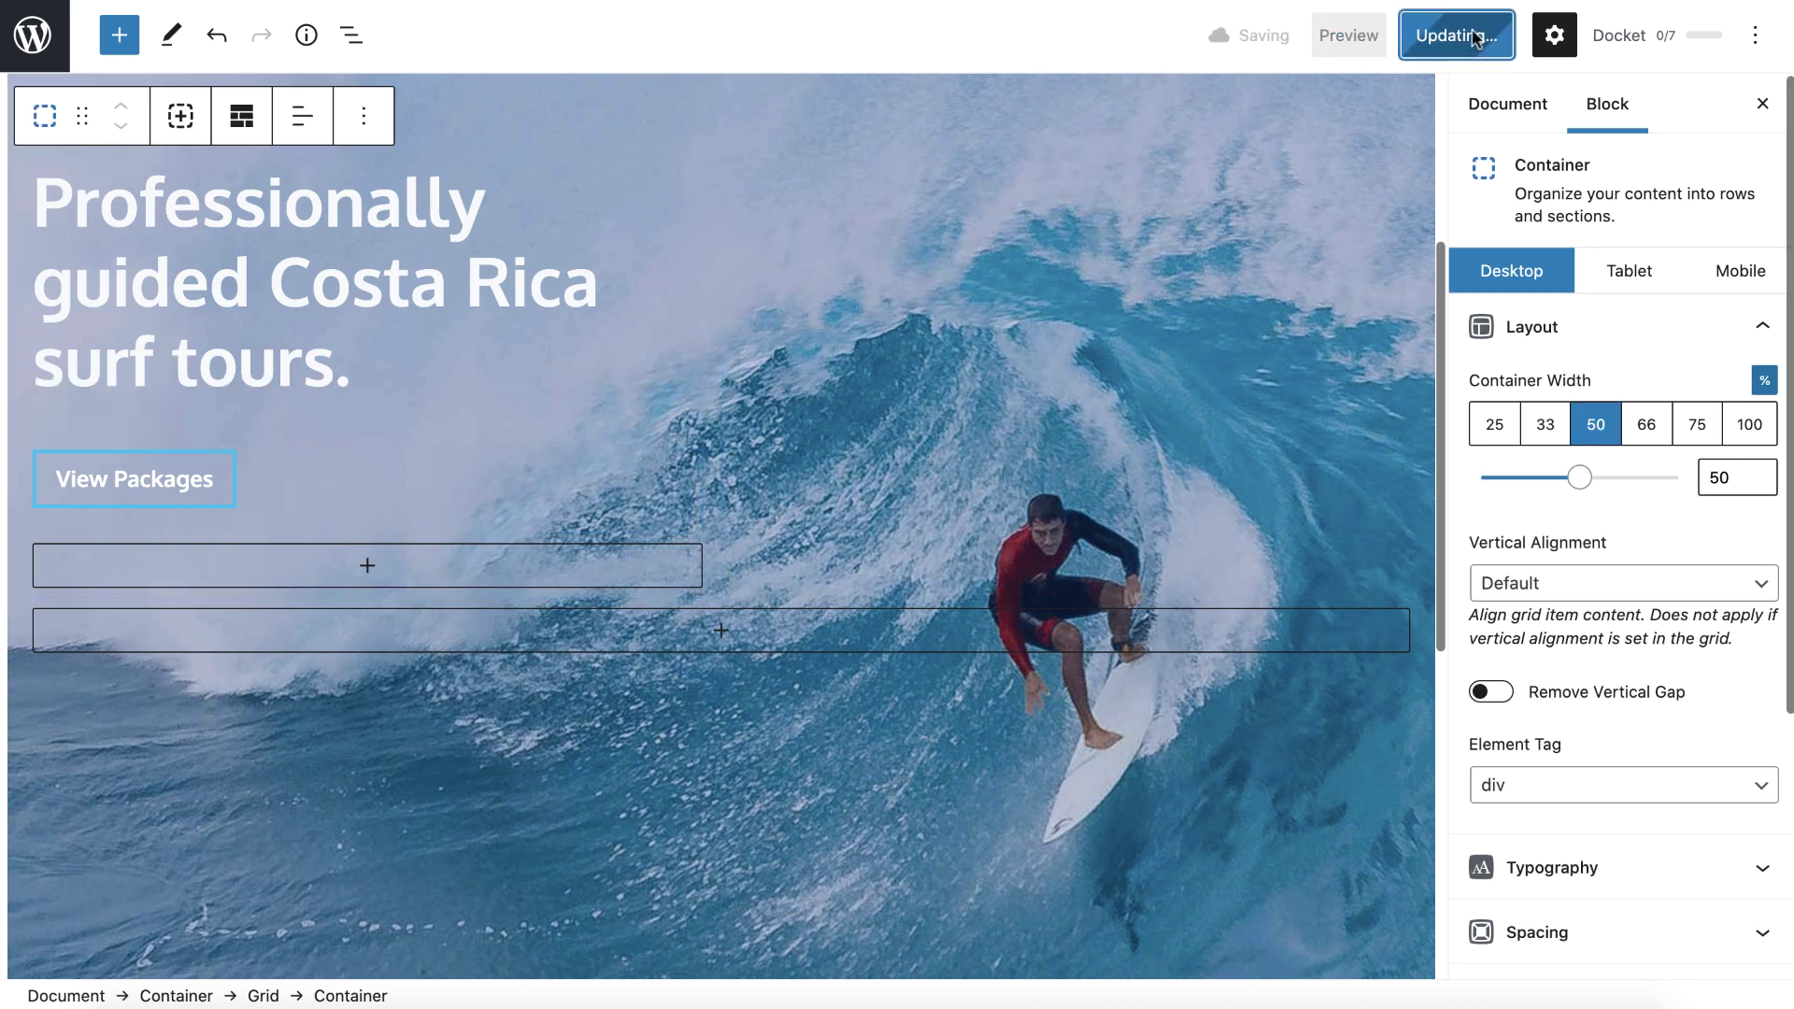
left_click(1364, 42)
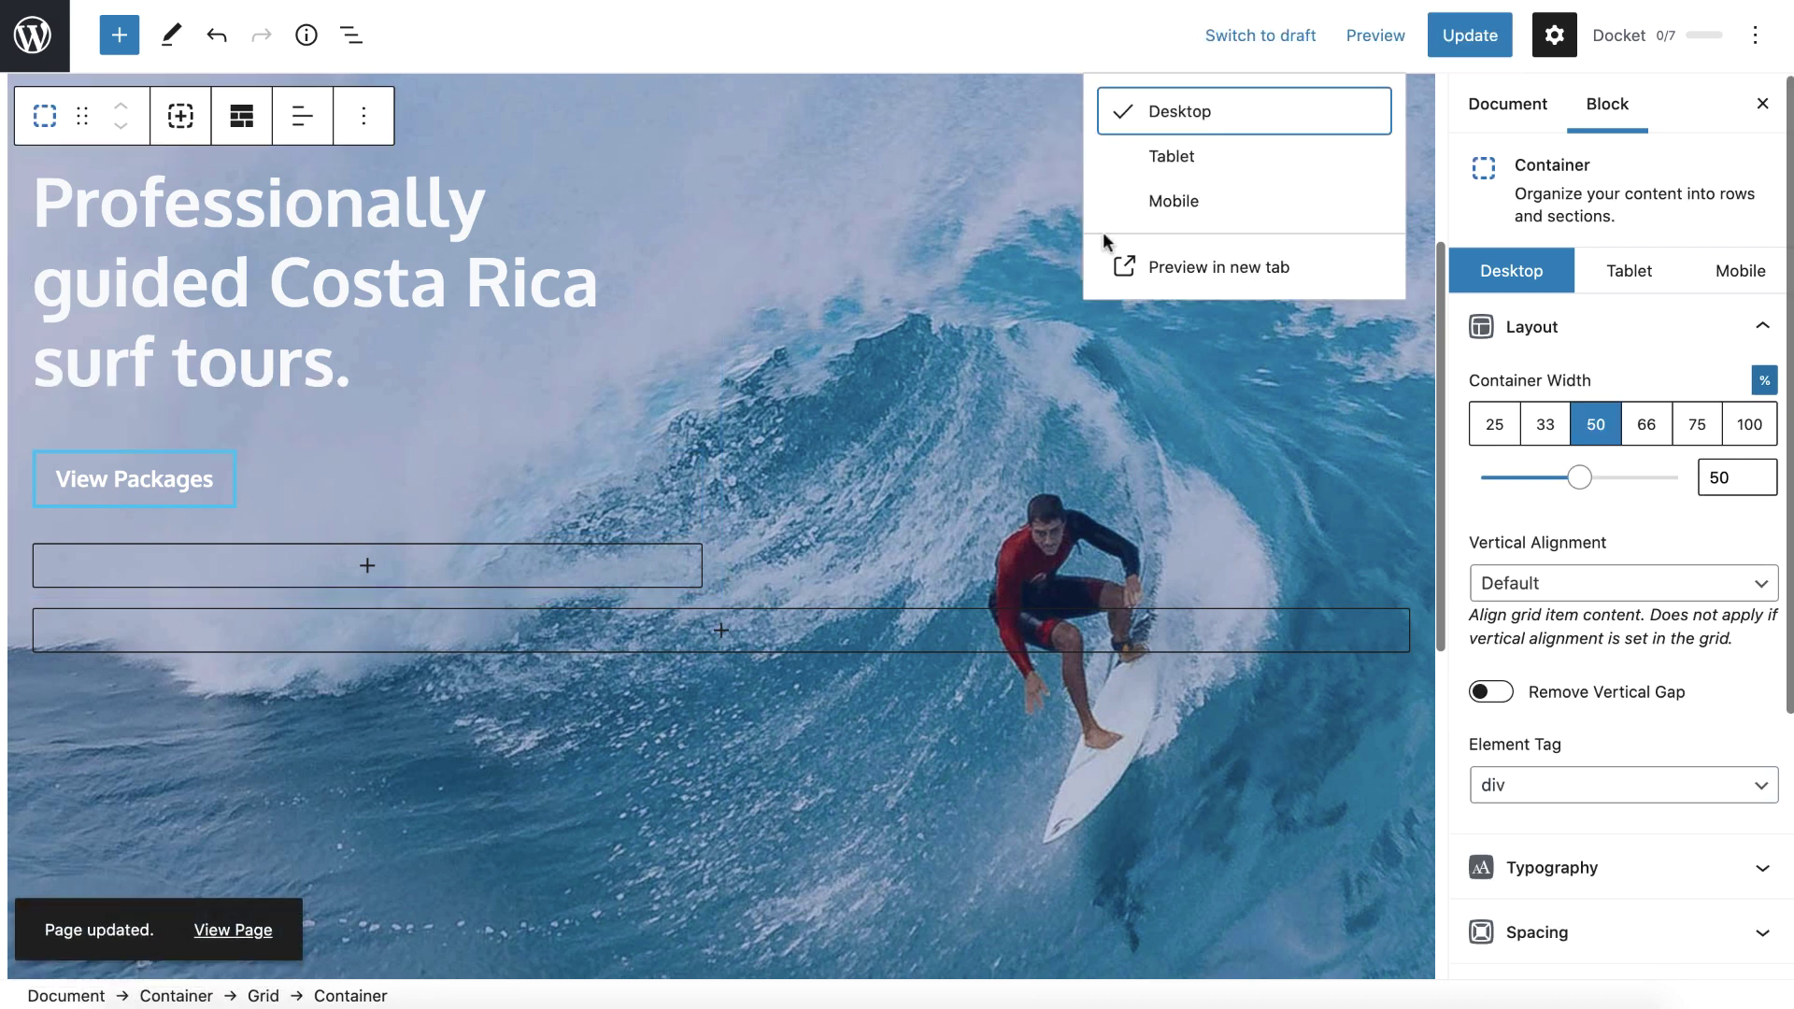
left_click(1157, 260)
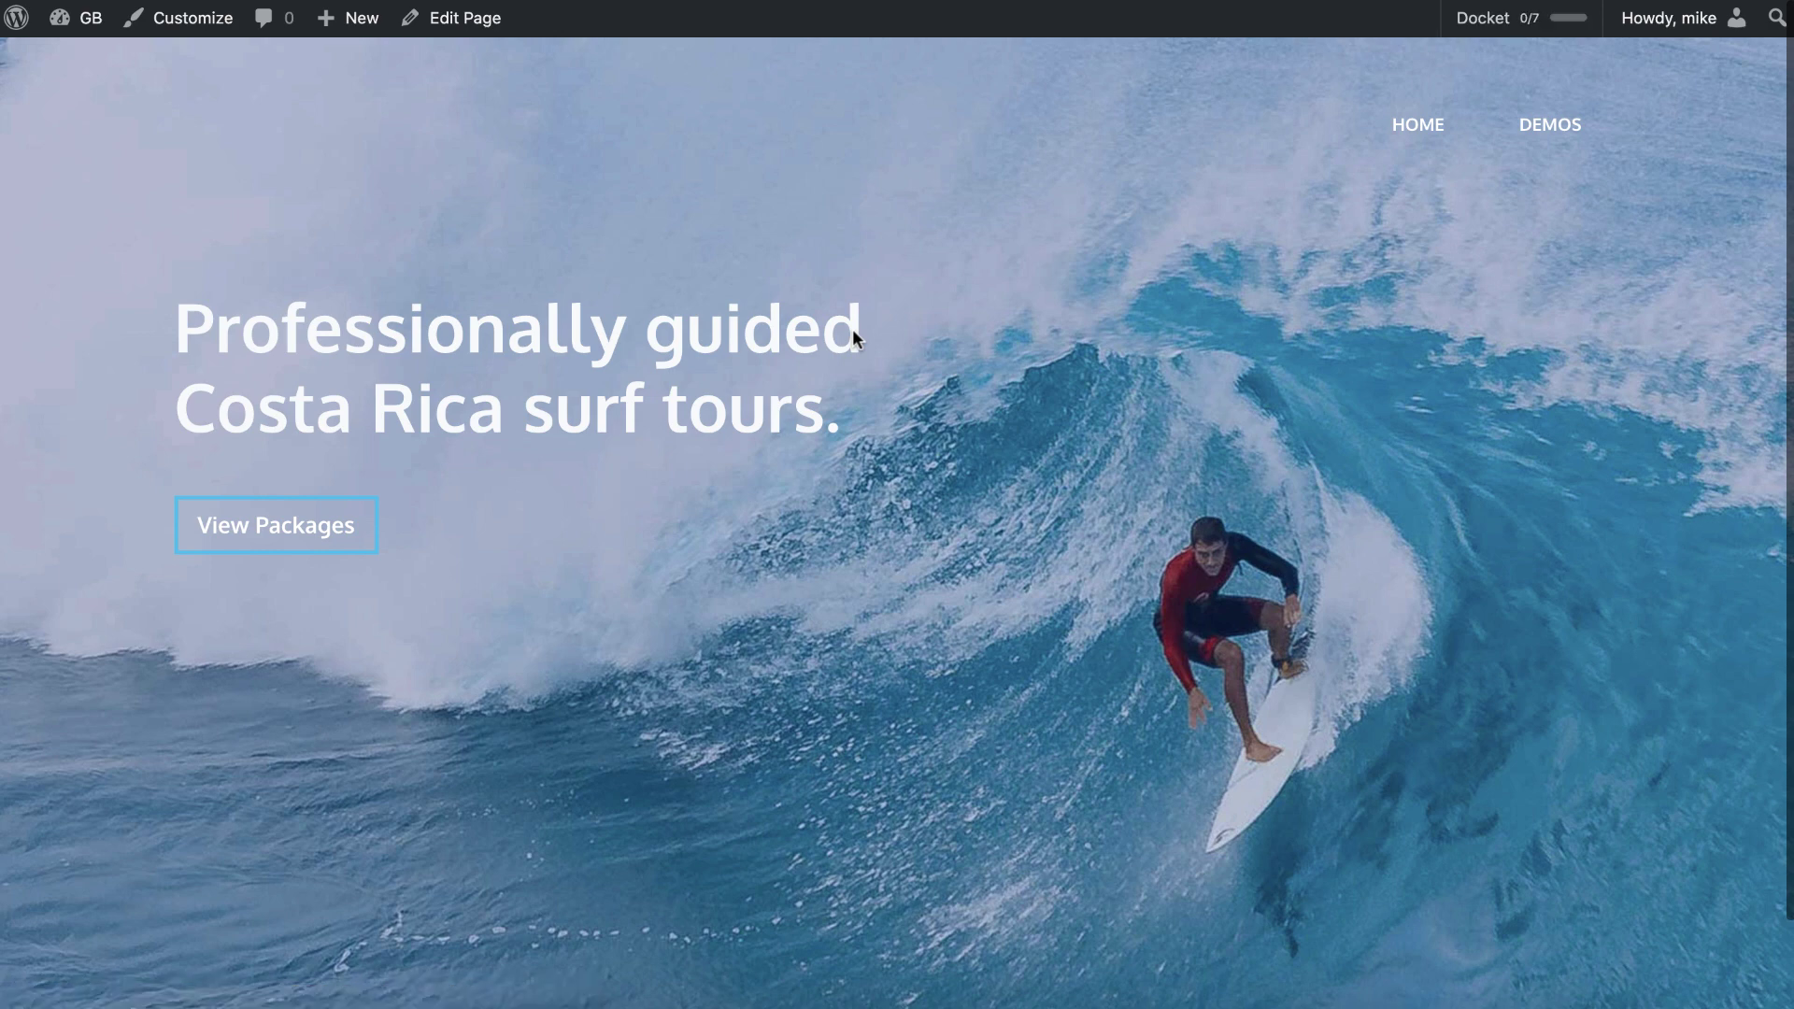
scroll(1117, 320, "down", 2)
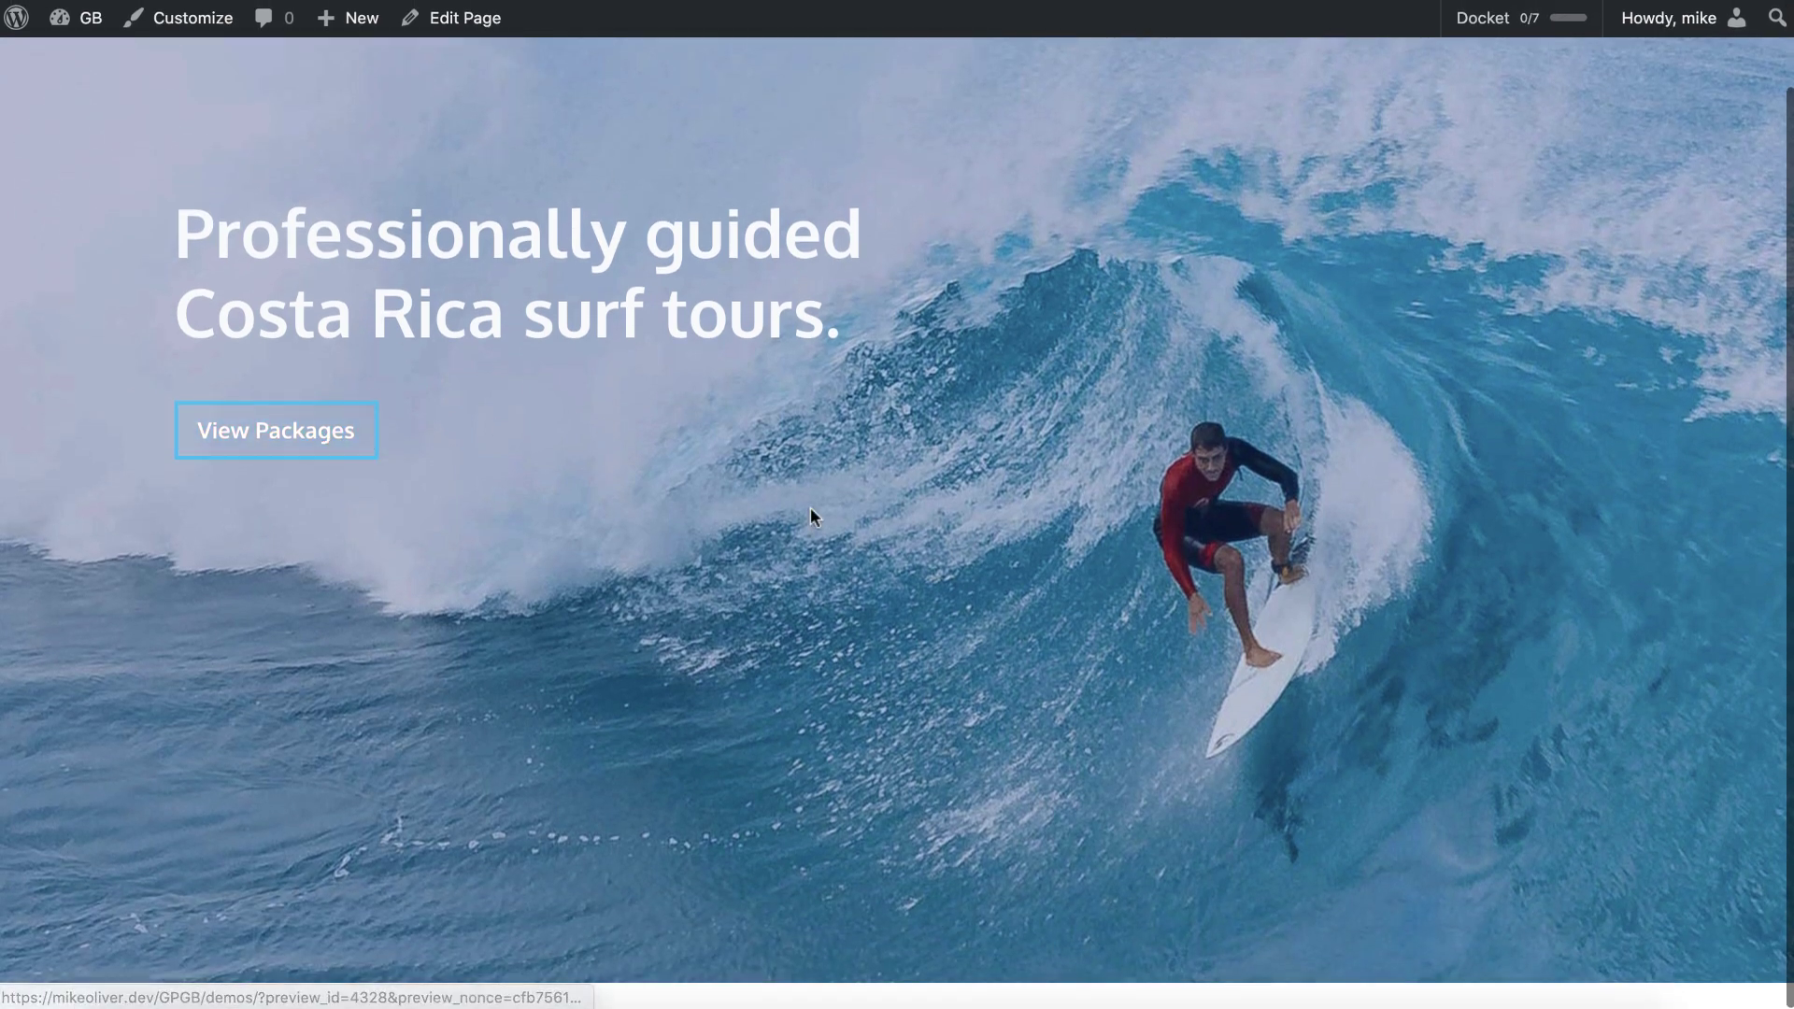
scroll(810, 507, "up", 2)
scroll(822, 481, "down", 2)
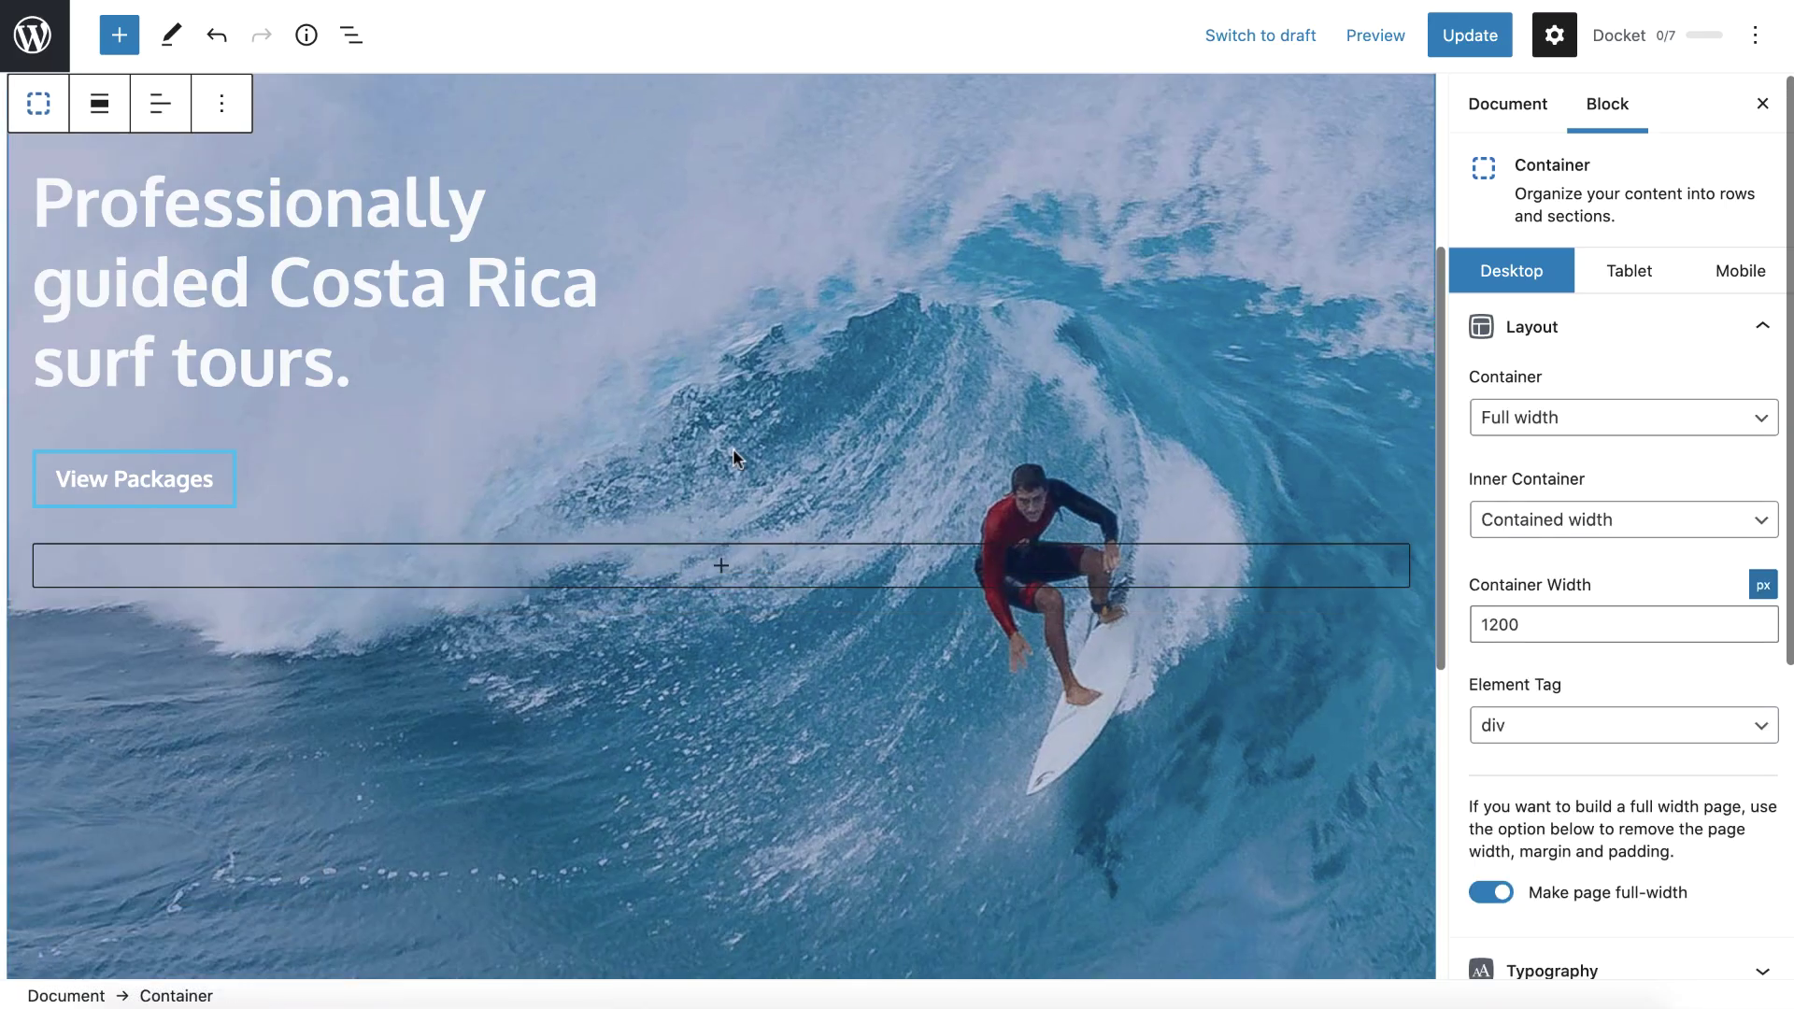
Step: Add a wave shape divider (Shape 1) to the hero Container and bring up its settings
scroll(733, 457, "down", 3)
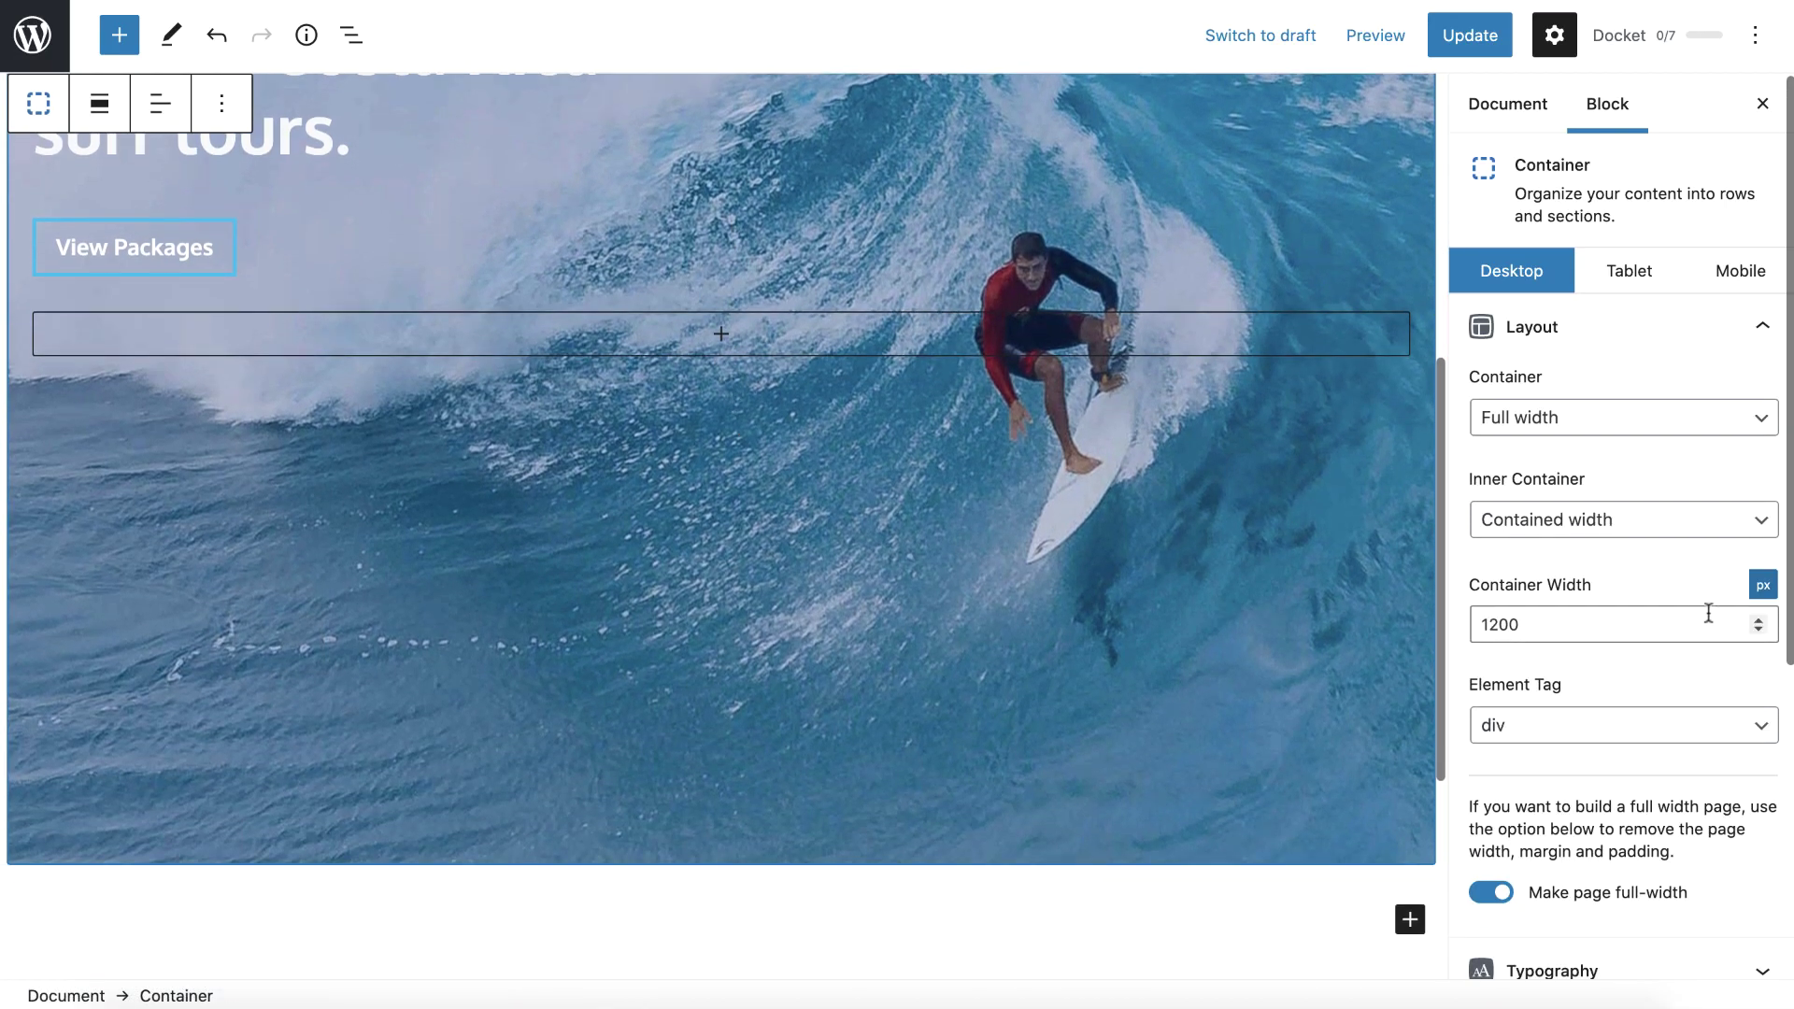
scroll(1710, 617, "down", 5)
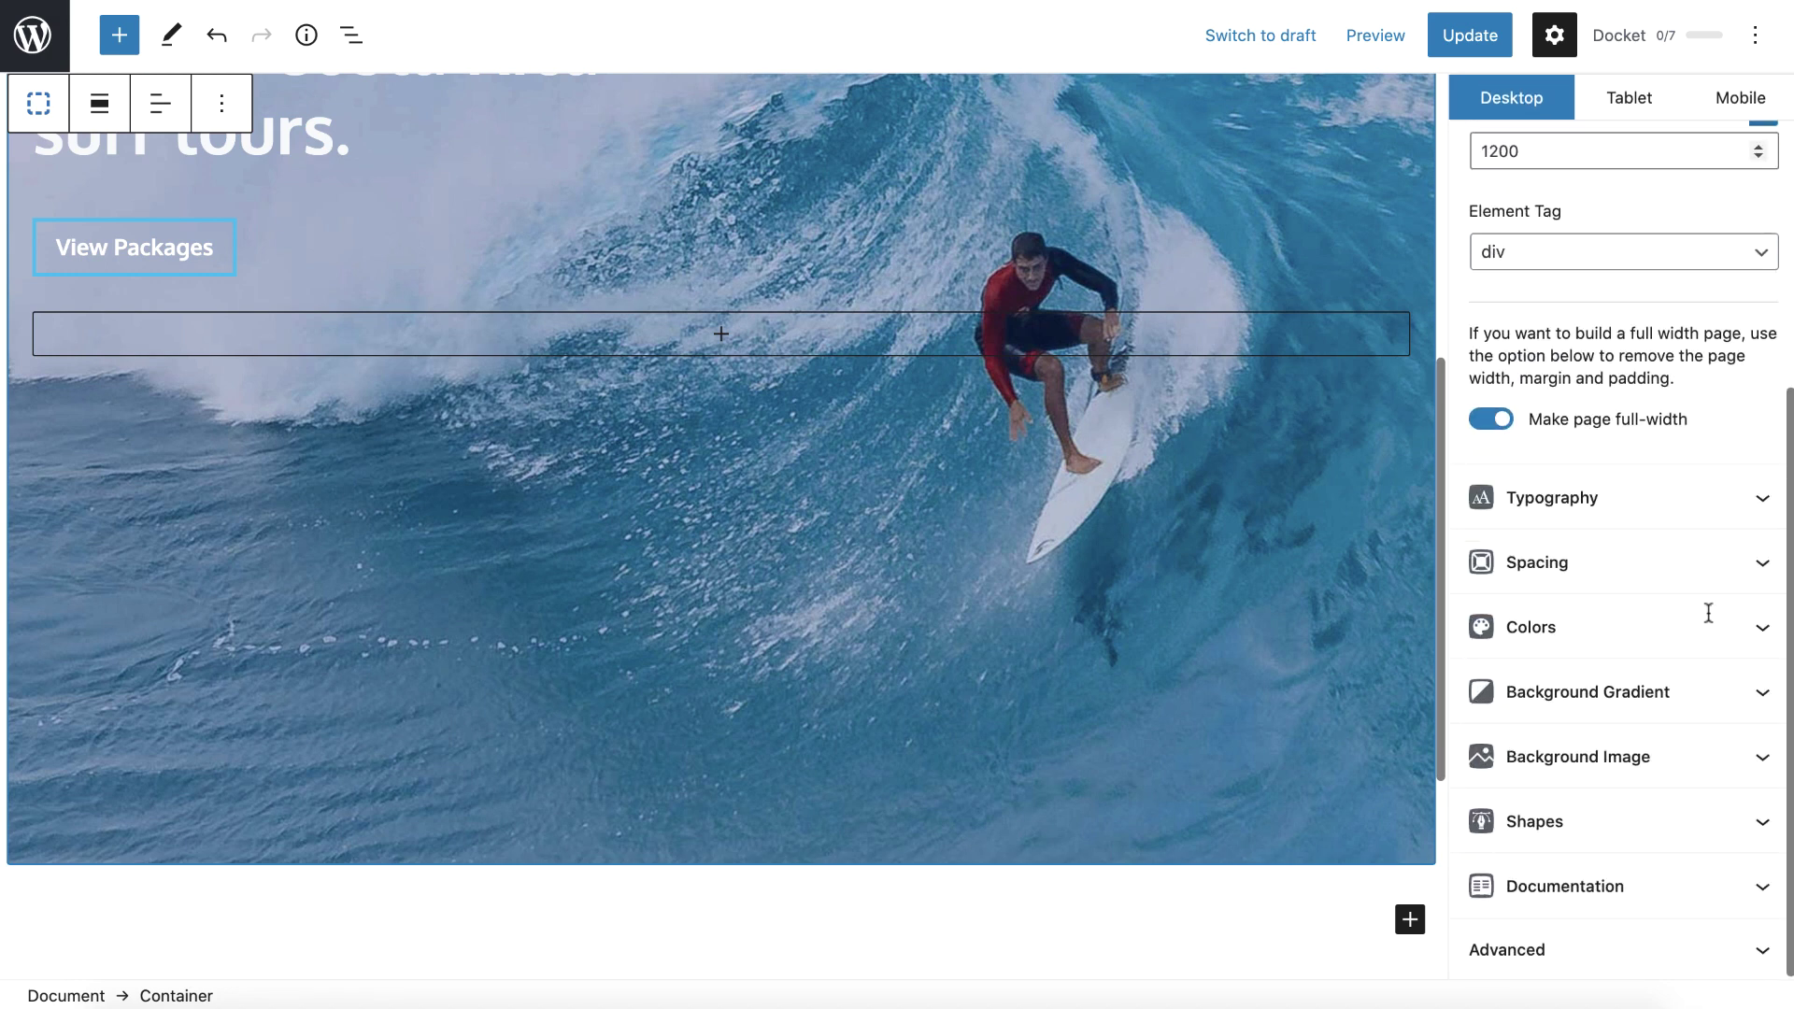
left_click(1554, 822)
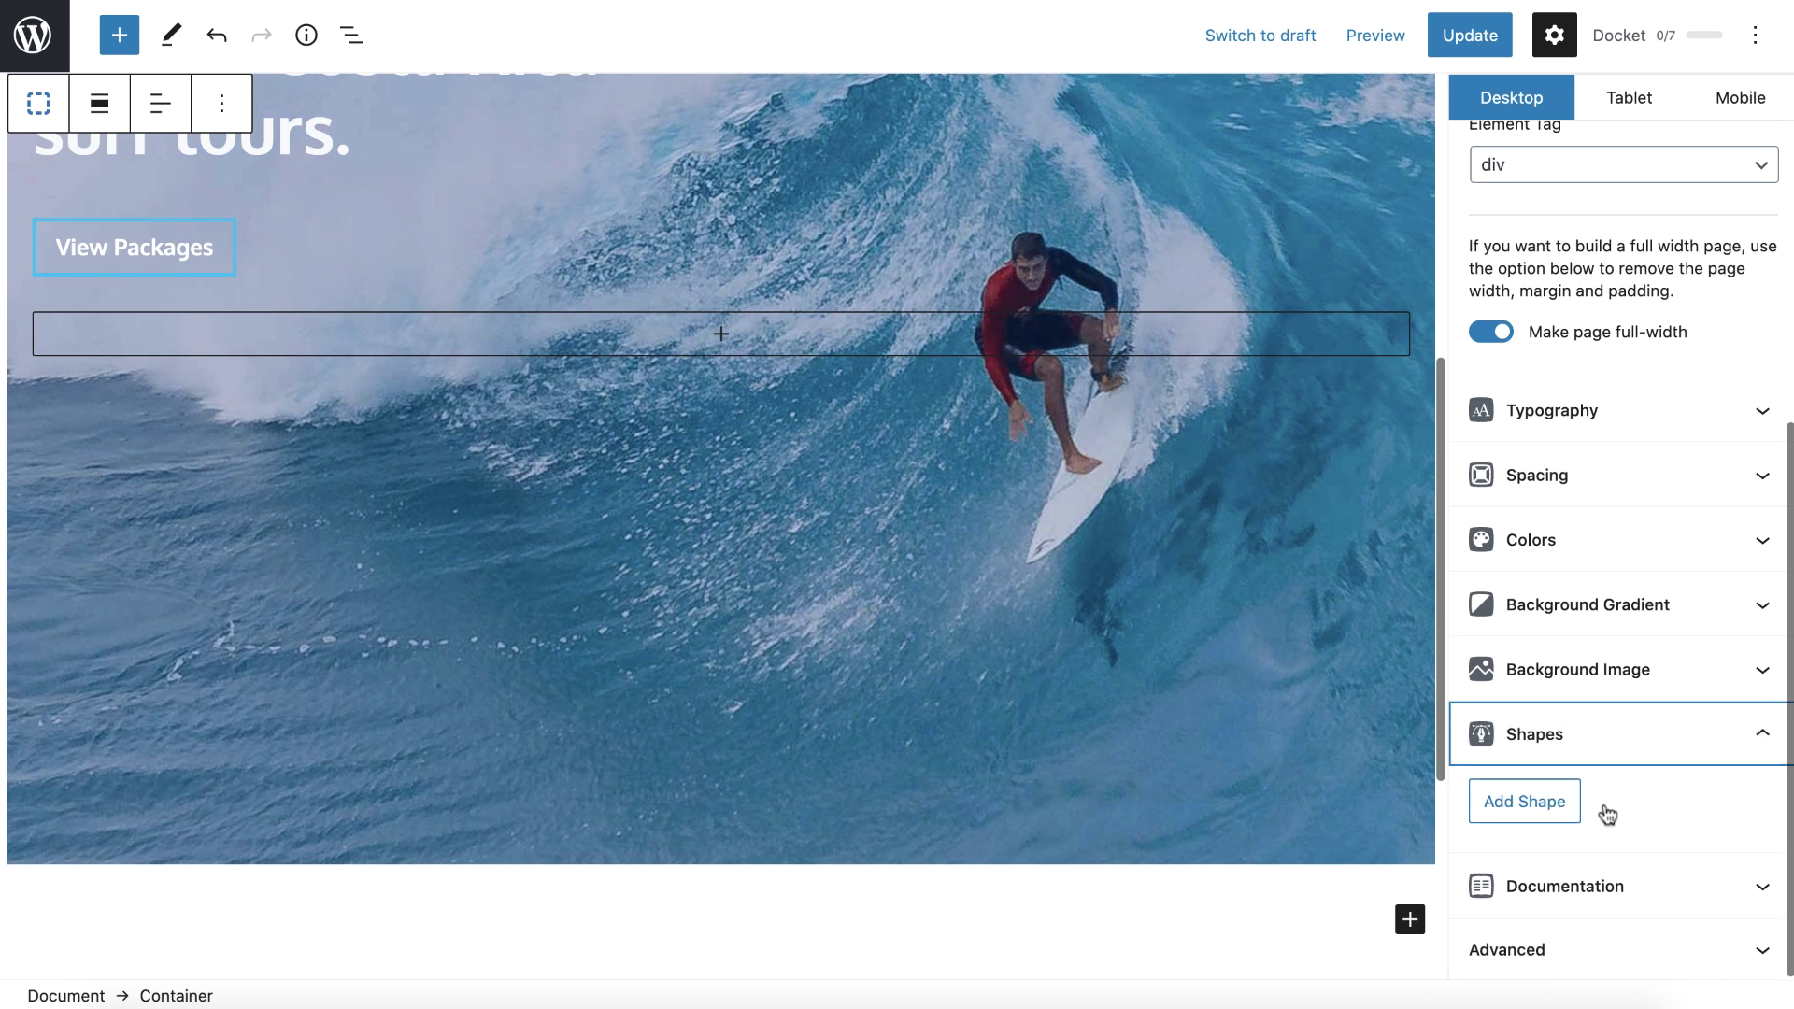
left_click(1539, 811)
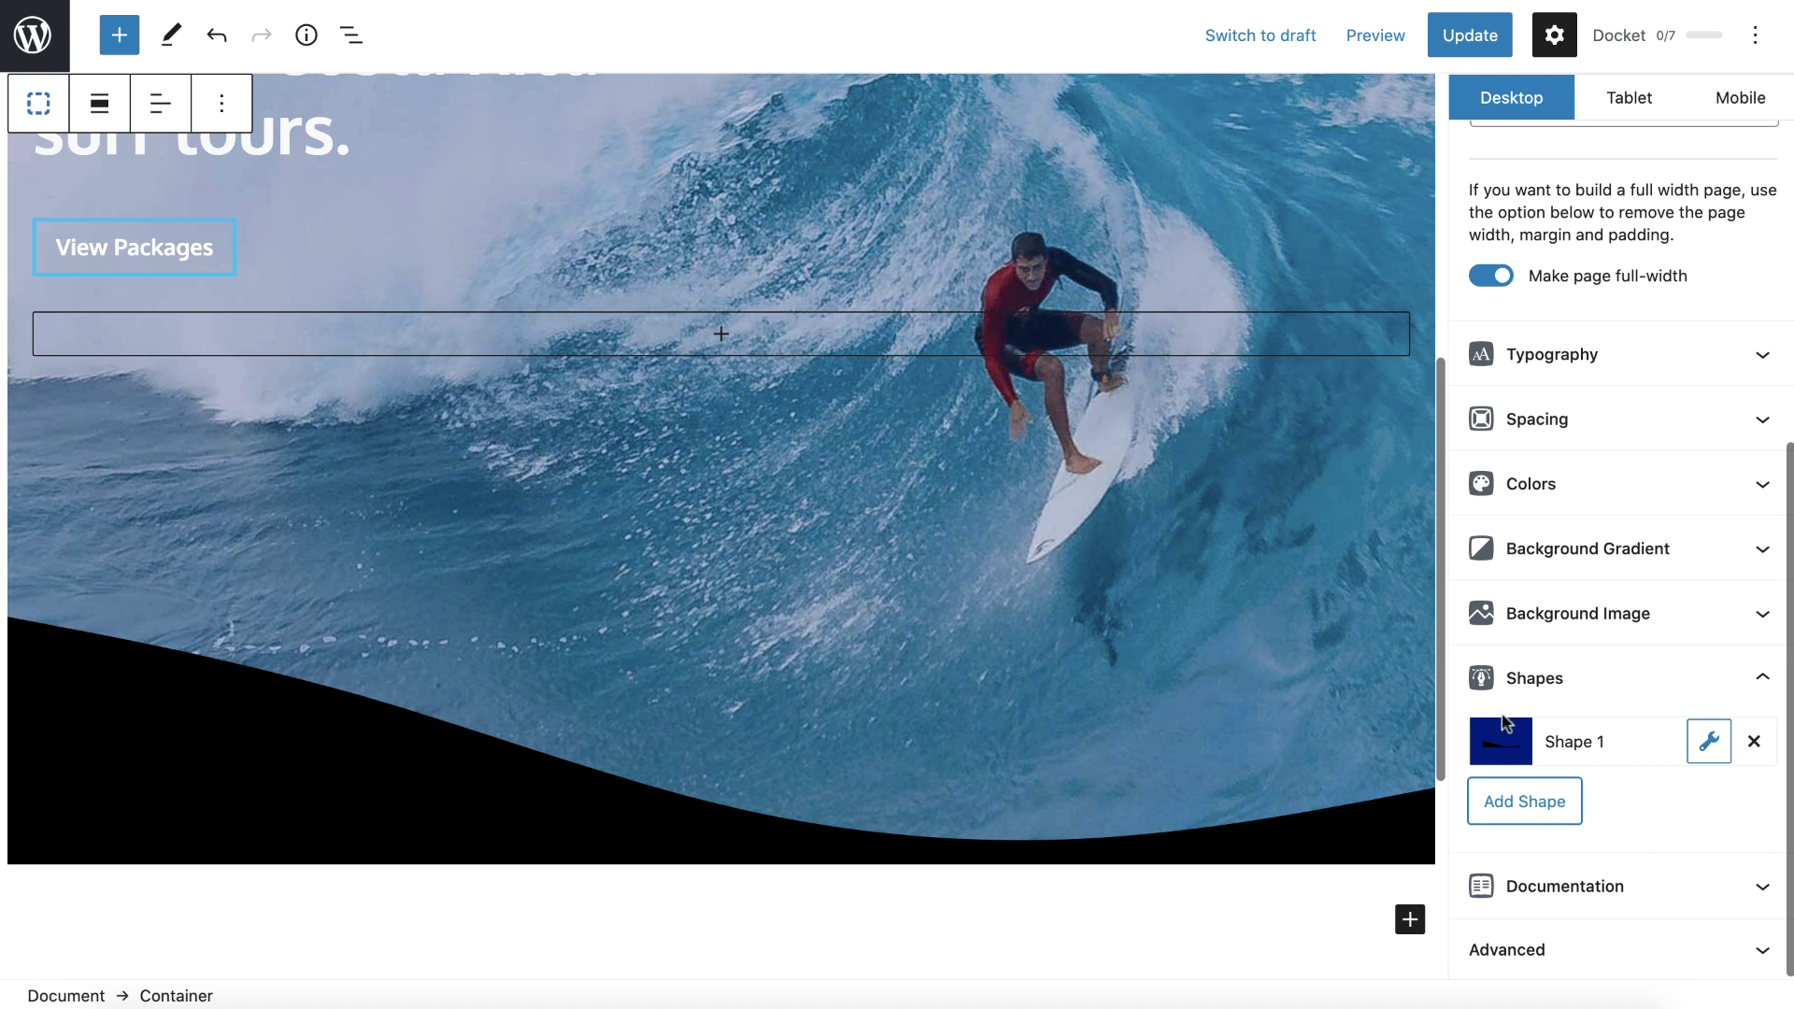
left_click(1709, 742)
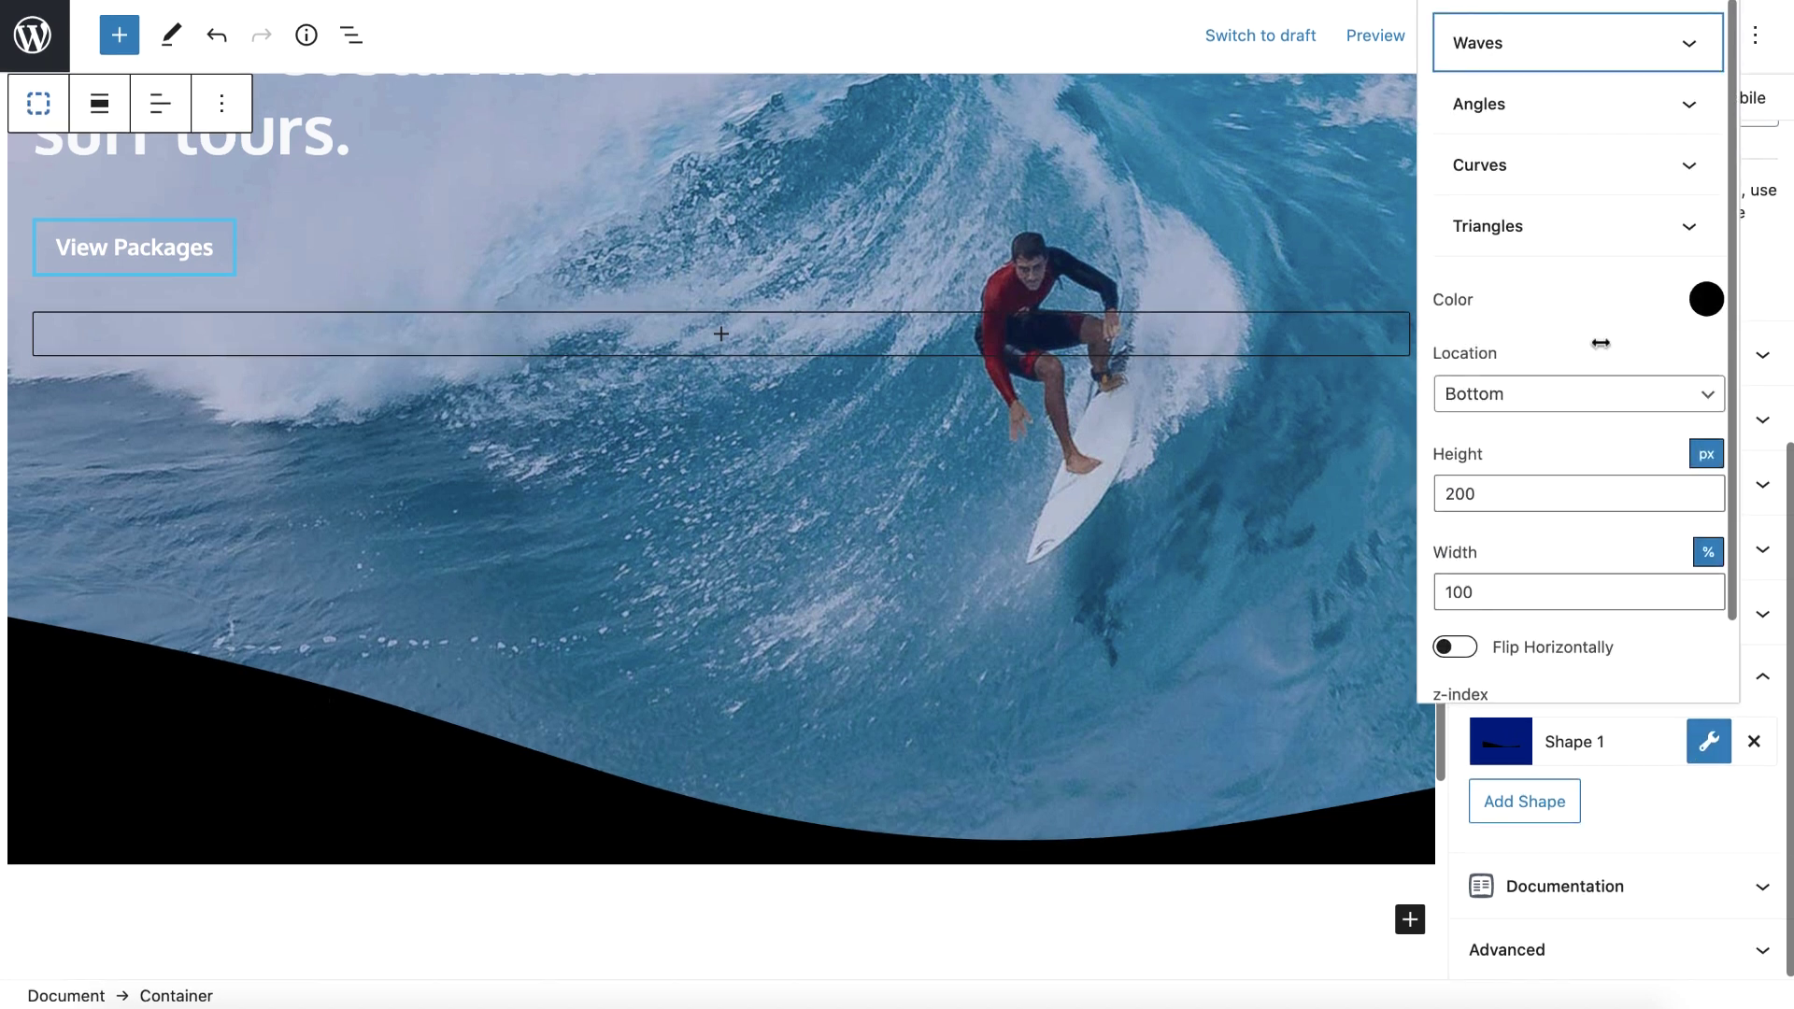
Step: Make the wave divider white and apply the eighth wave style
left_click(1706, 299)
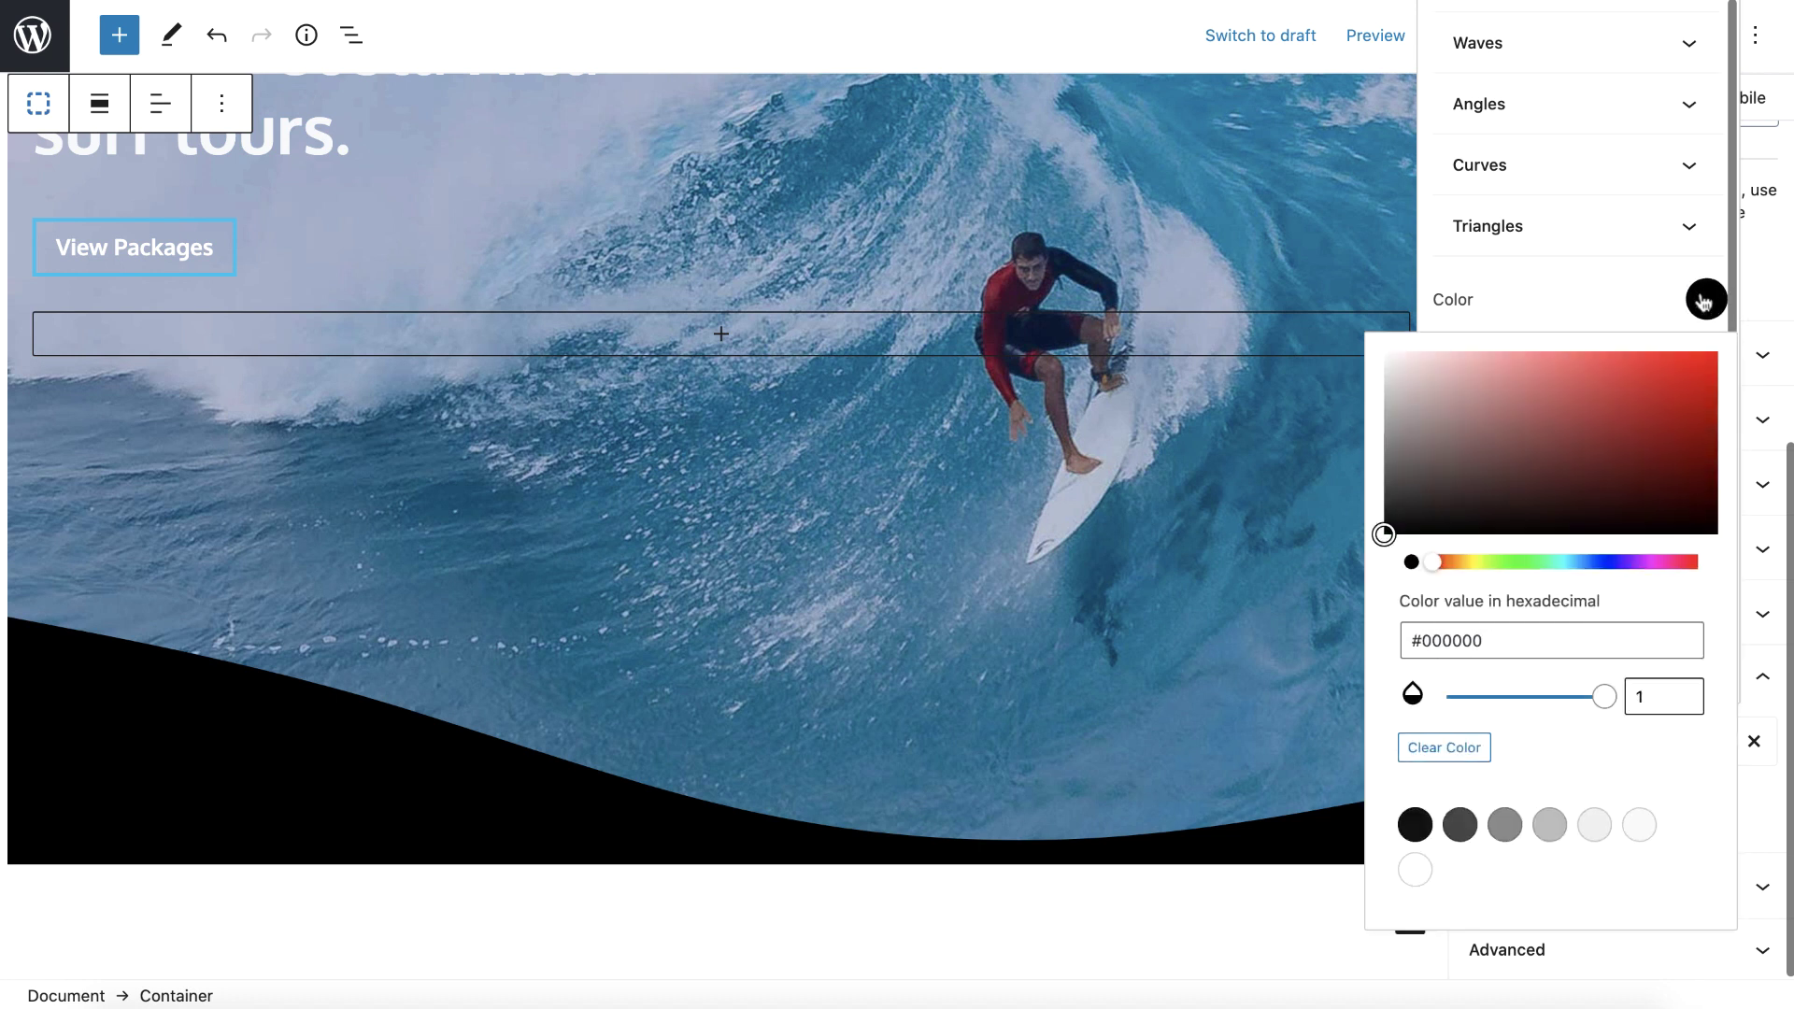
left_click(1434, 870)
left_click(1642, 290)
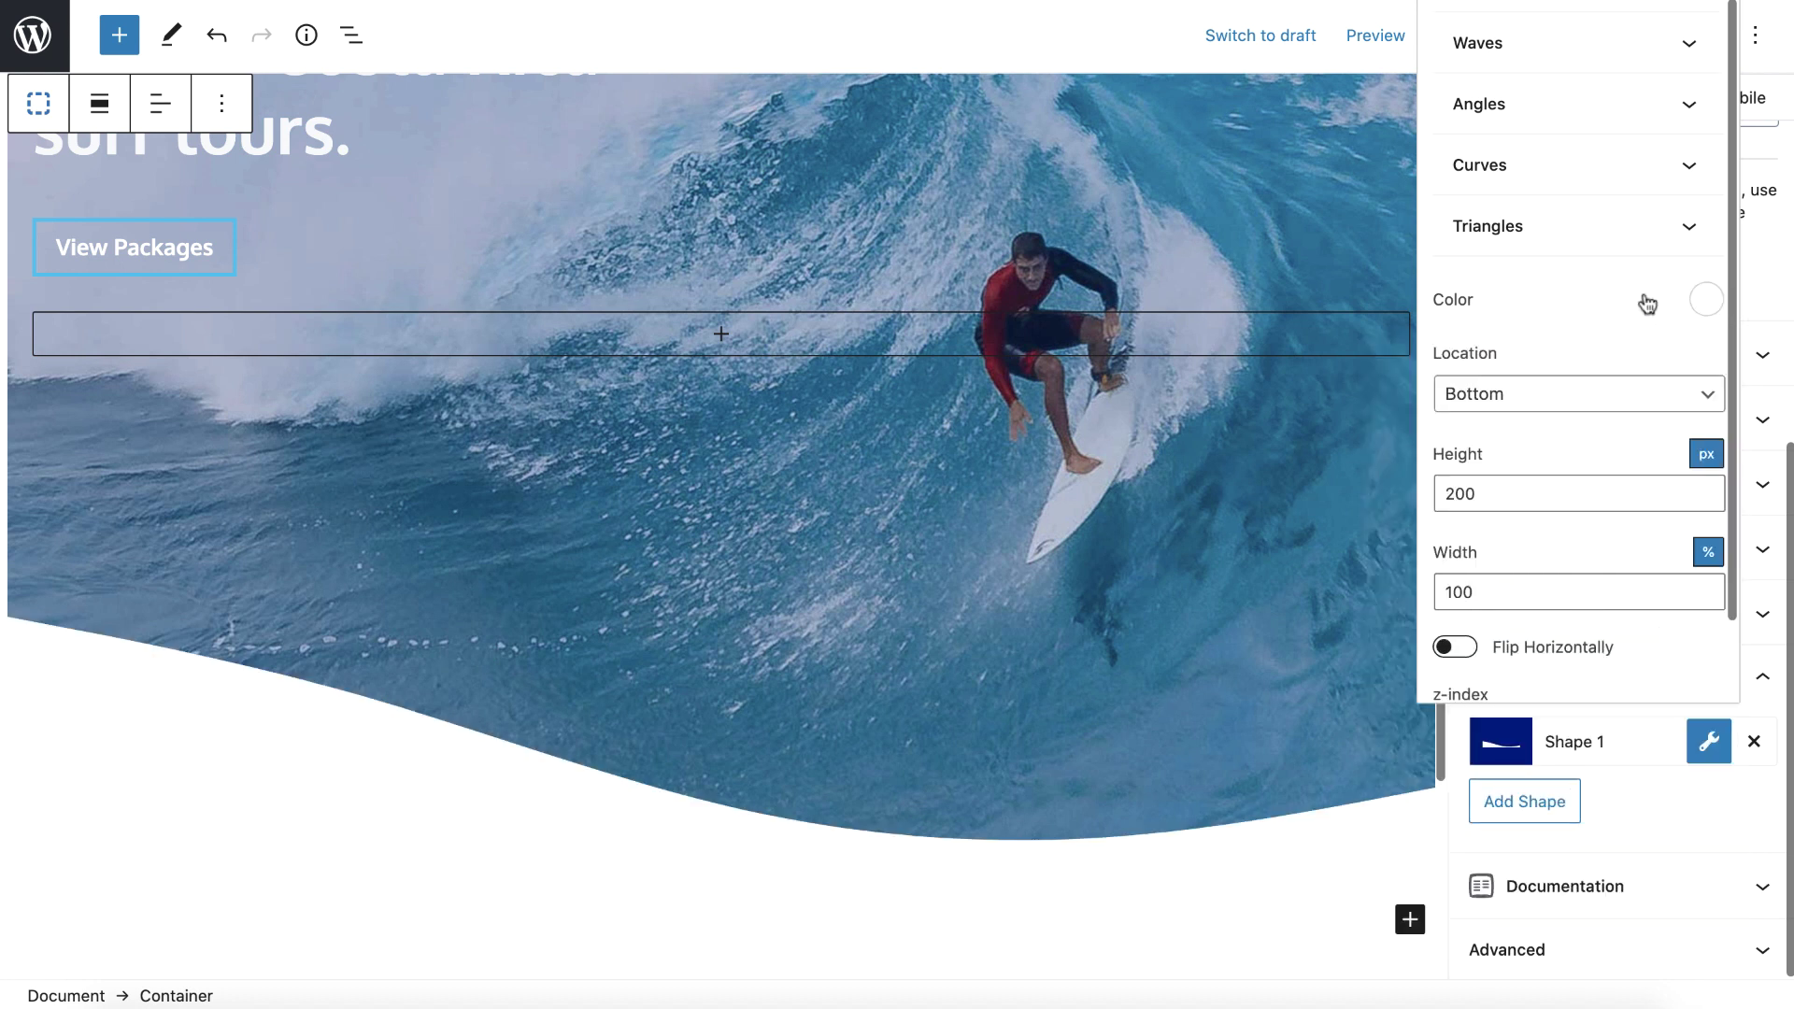
left_click(1560, 49)
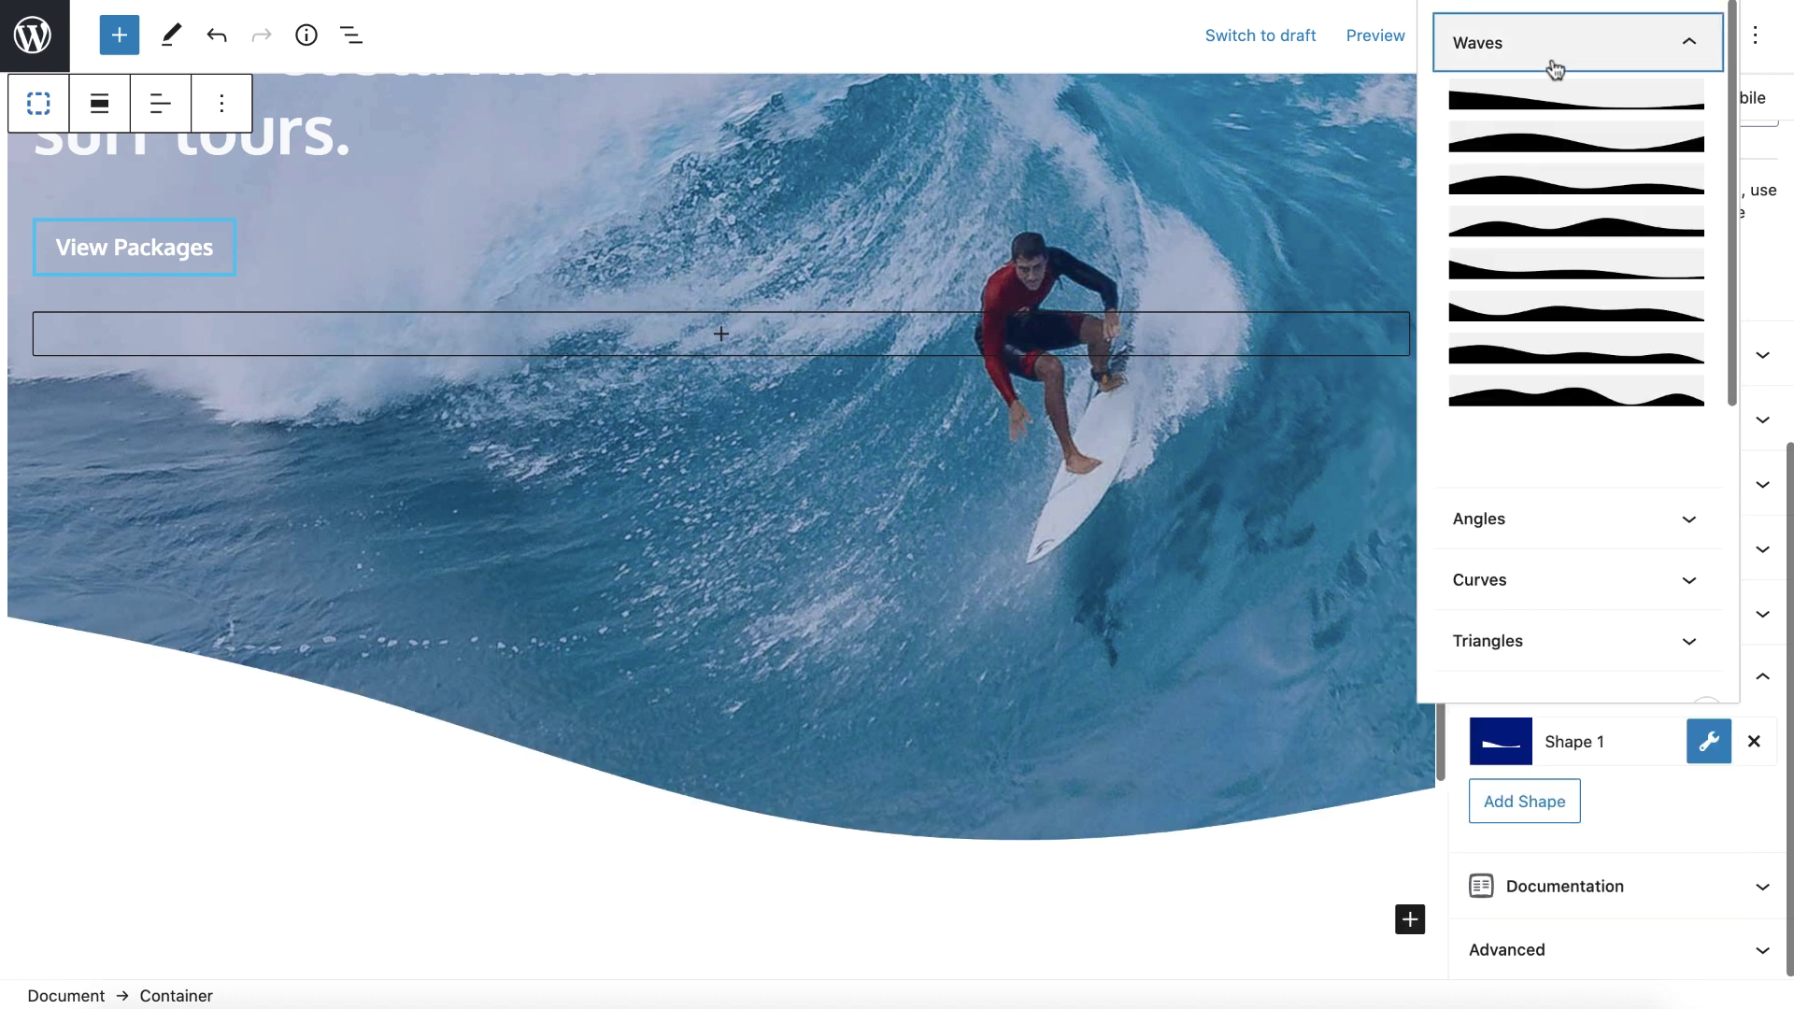
left_click(1548, 397)
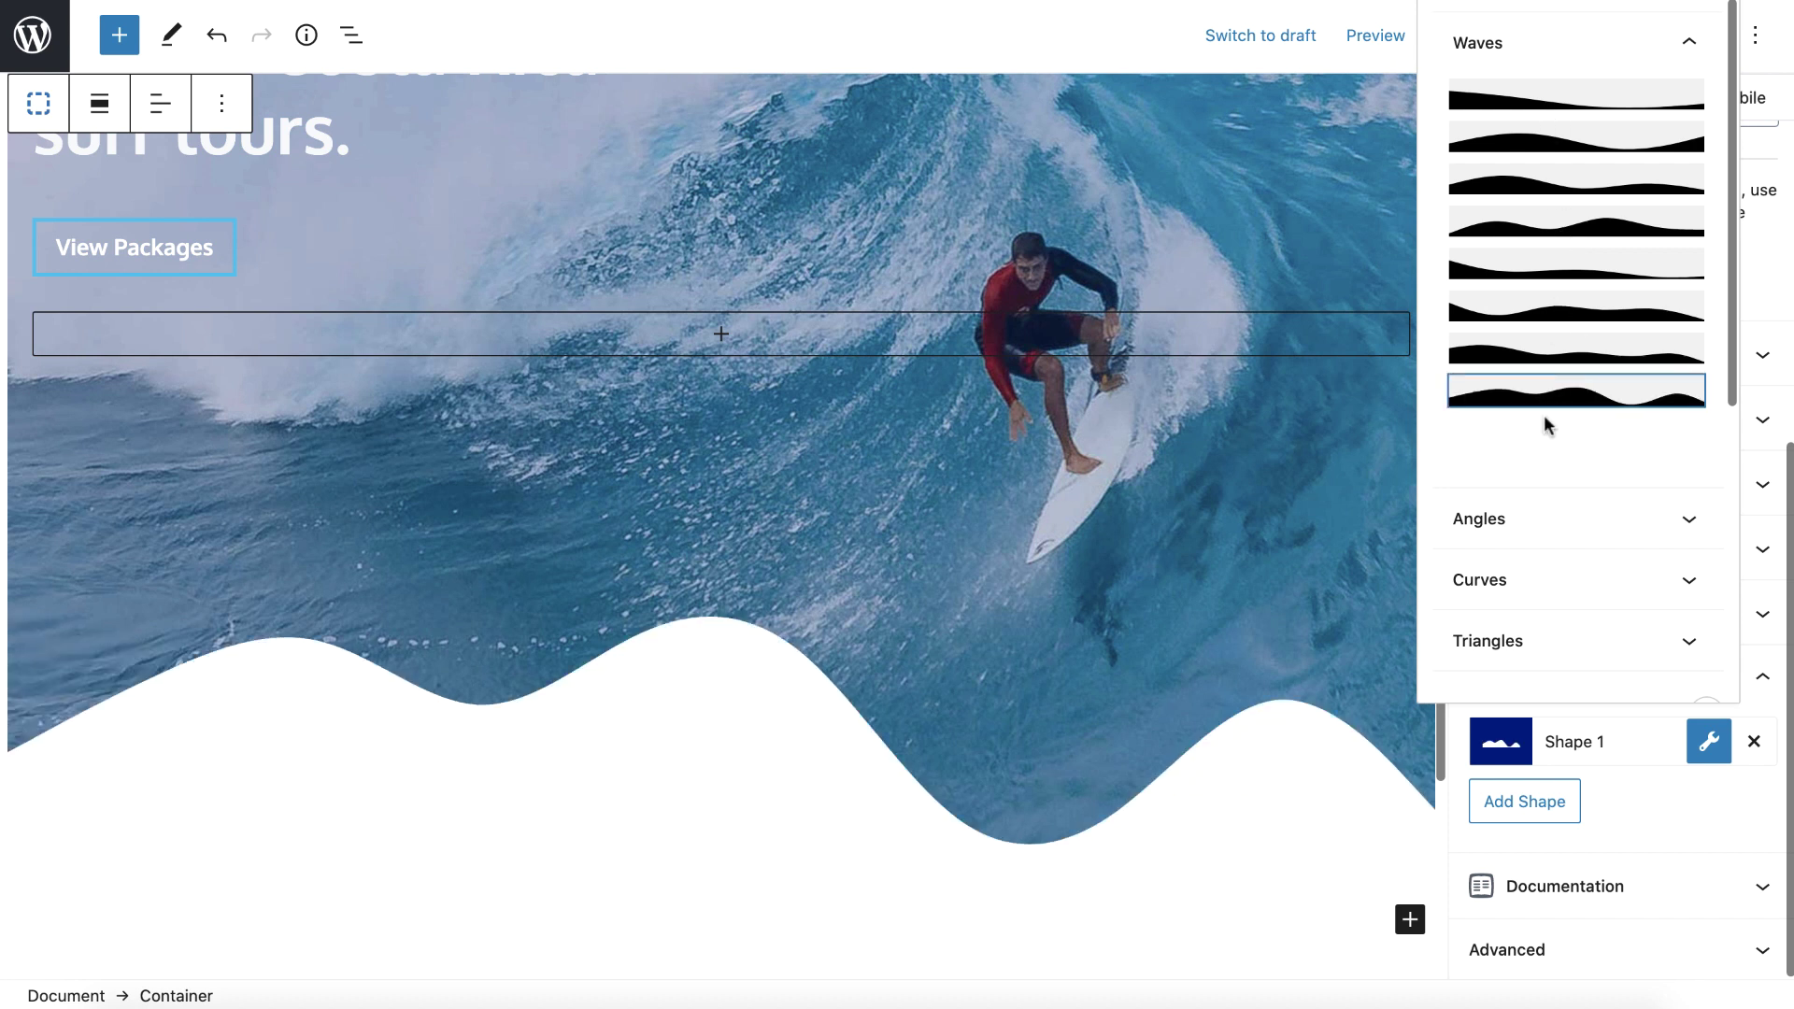
Step: Try the divider at the Top location, then set it back to Bottom
scroll(1544, 415, "down", 5)
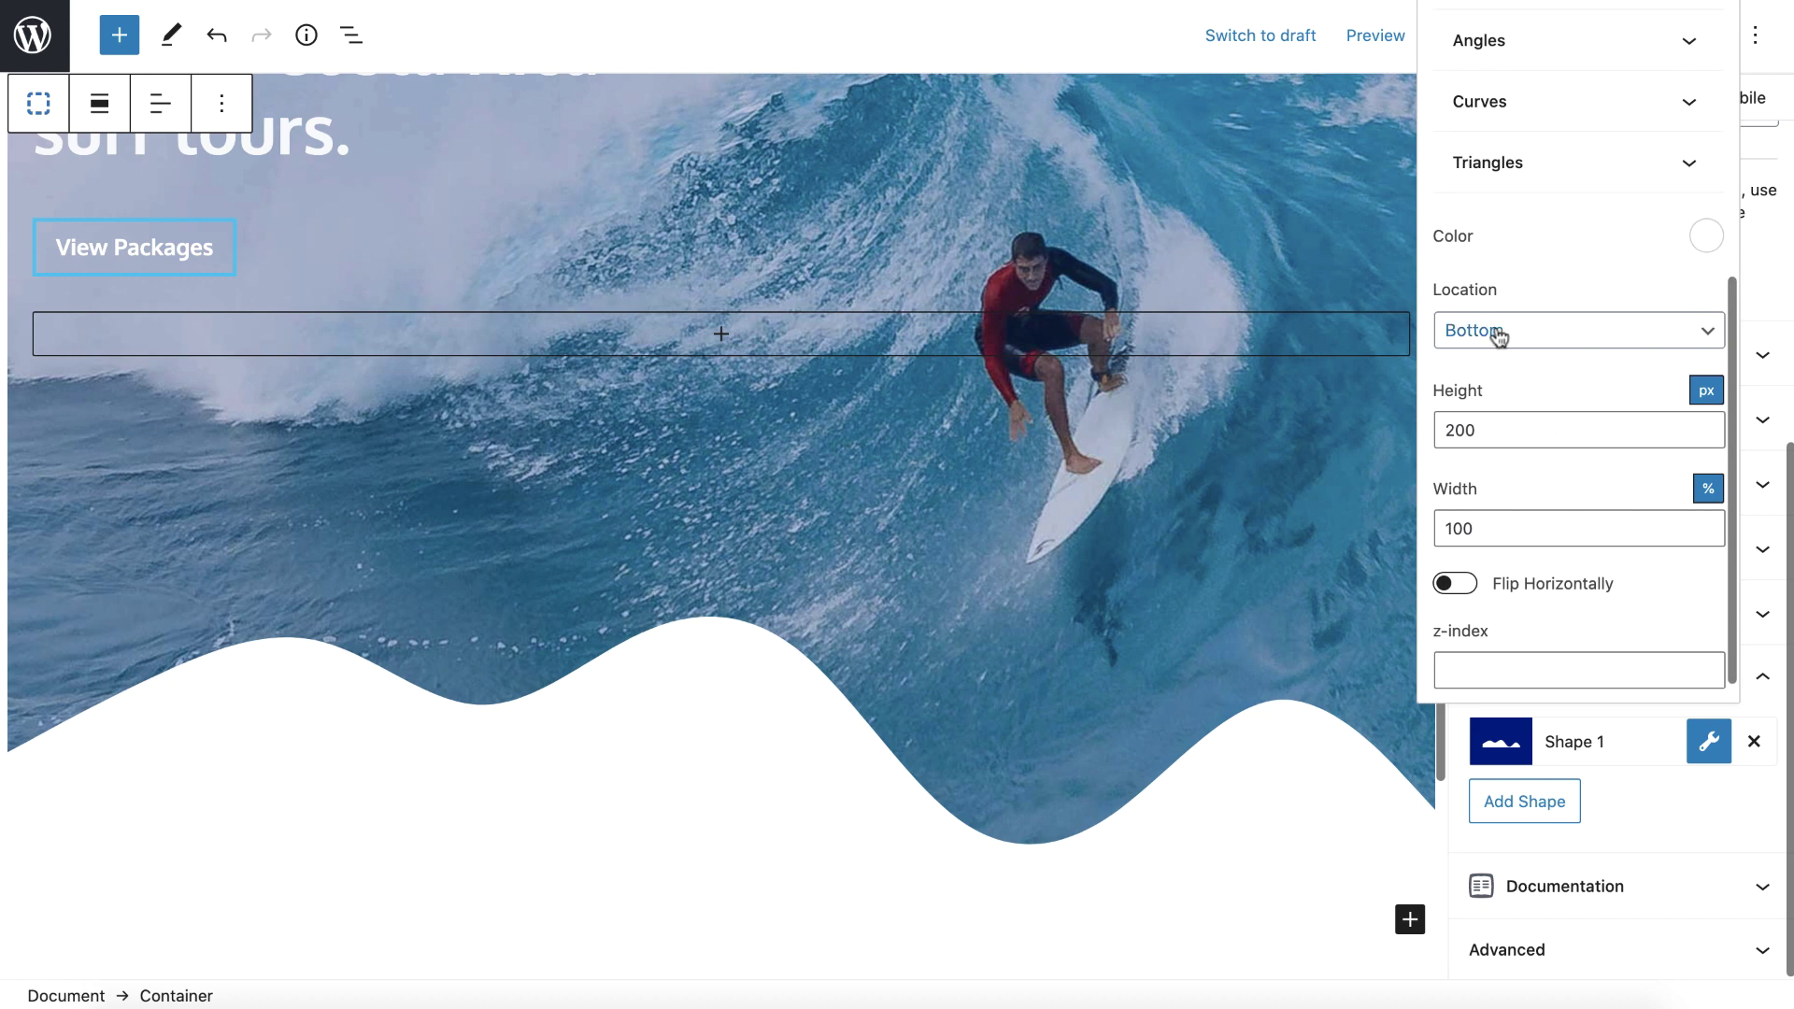
left_click(1499, 337)
left_click(1496, 305)
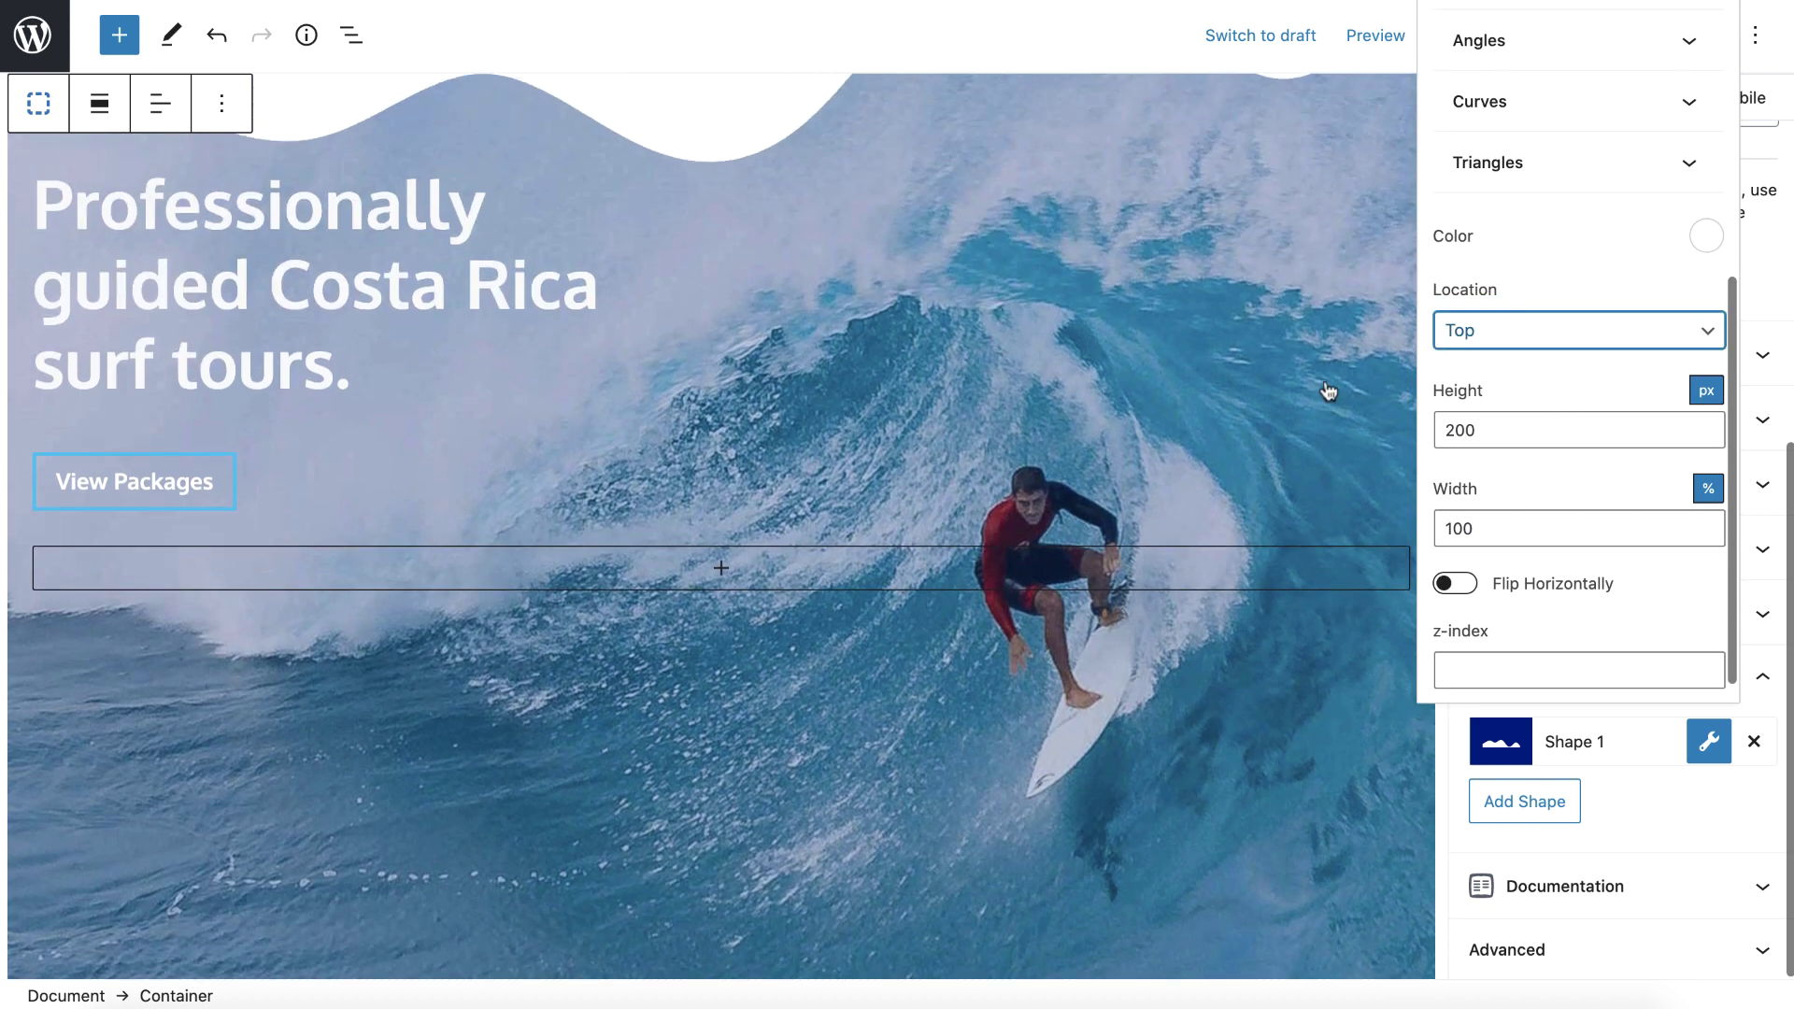
scroll(1327, 389, "up", 2)
scroll(1327, 389, "down", 4)
left_click(1539, 321)
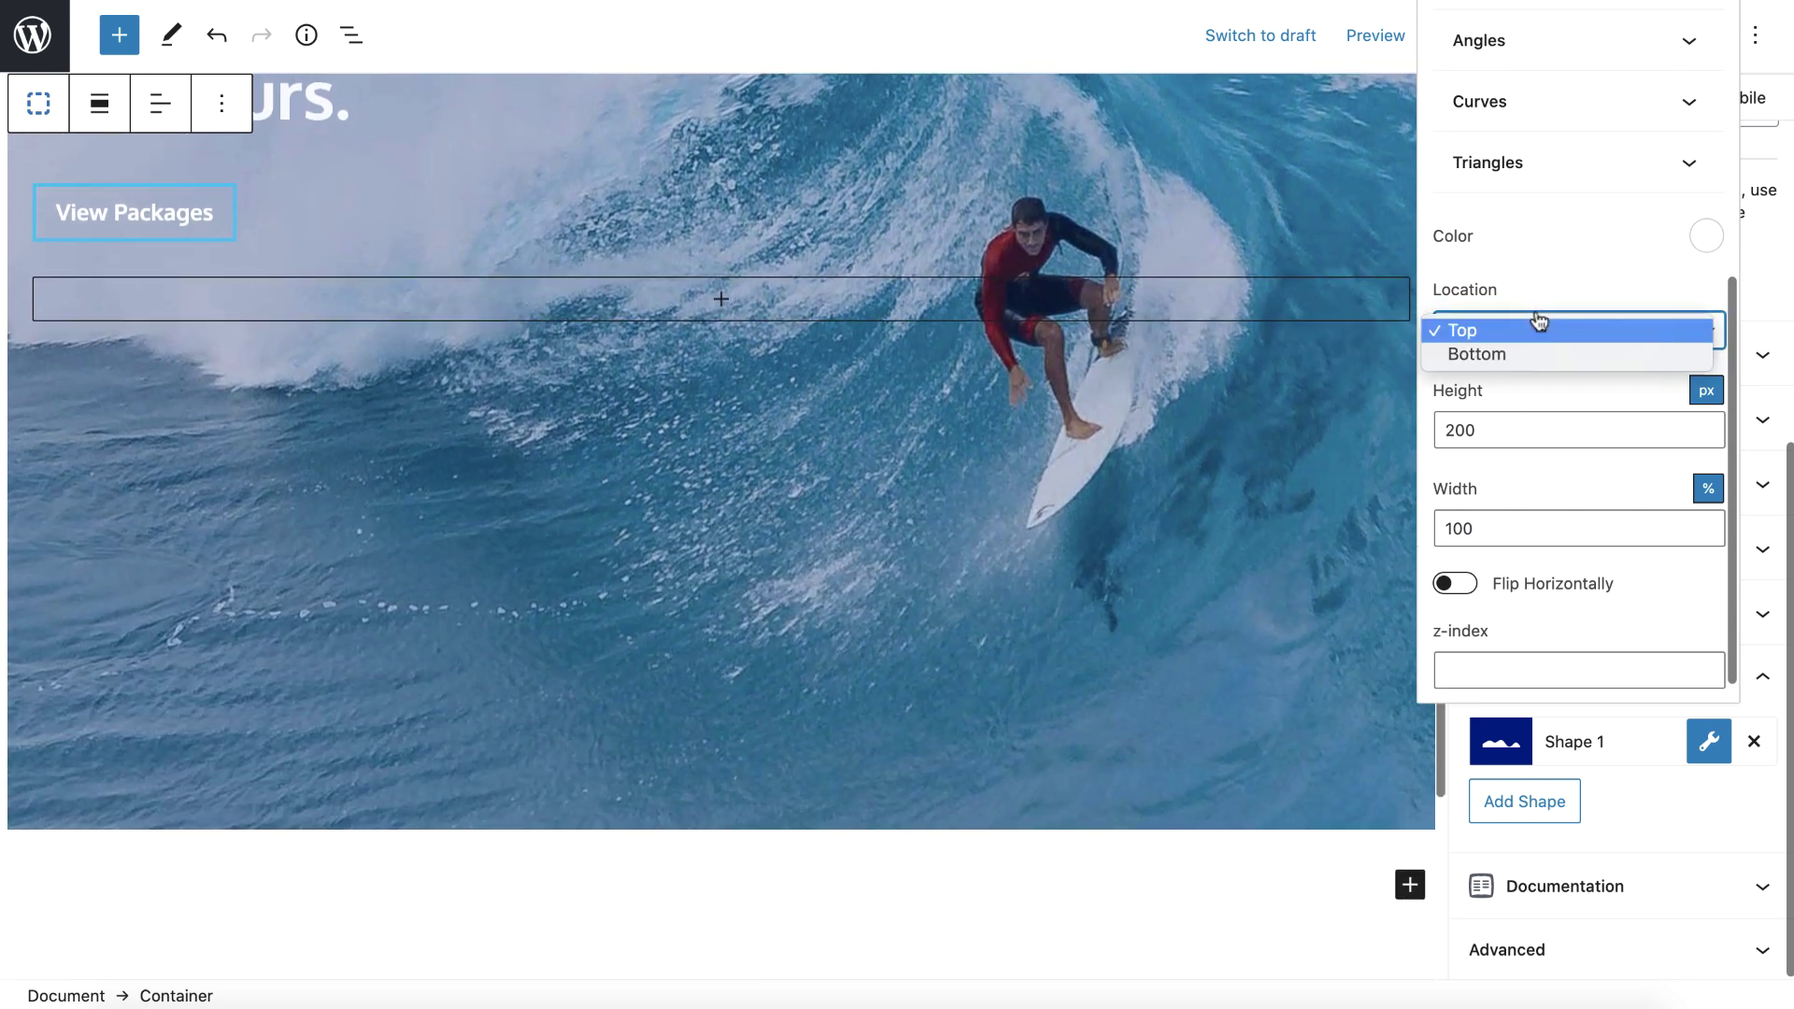
left_click(1495, 354)
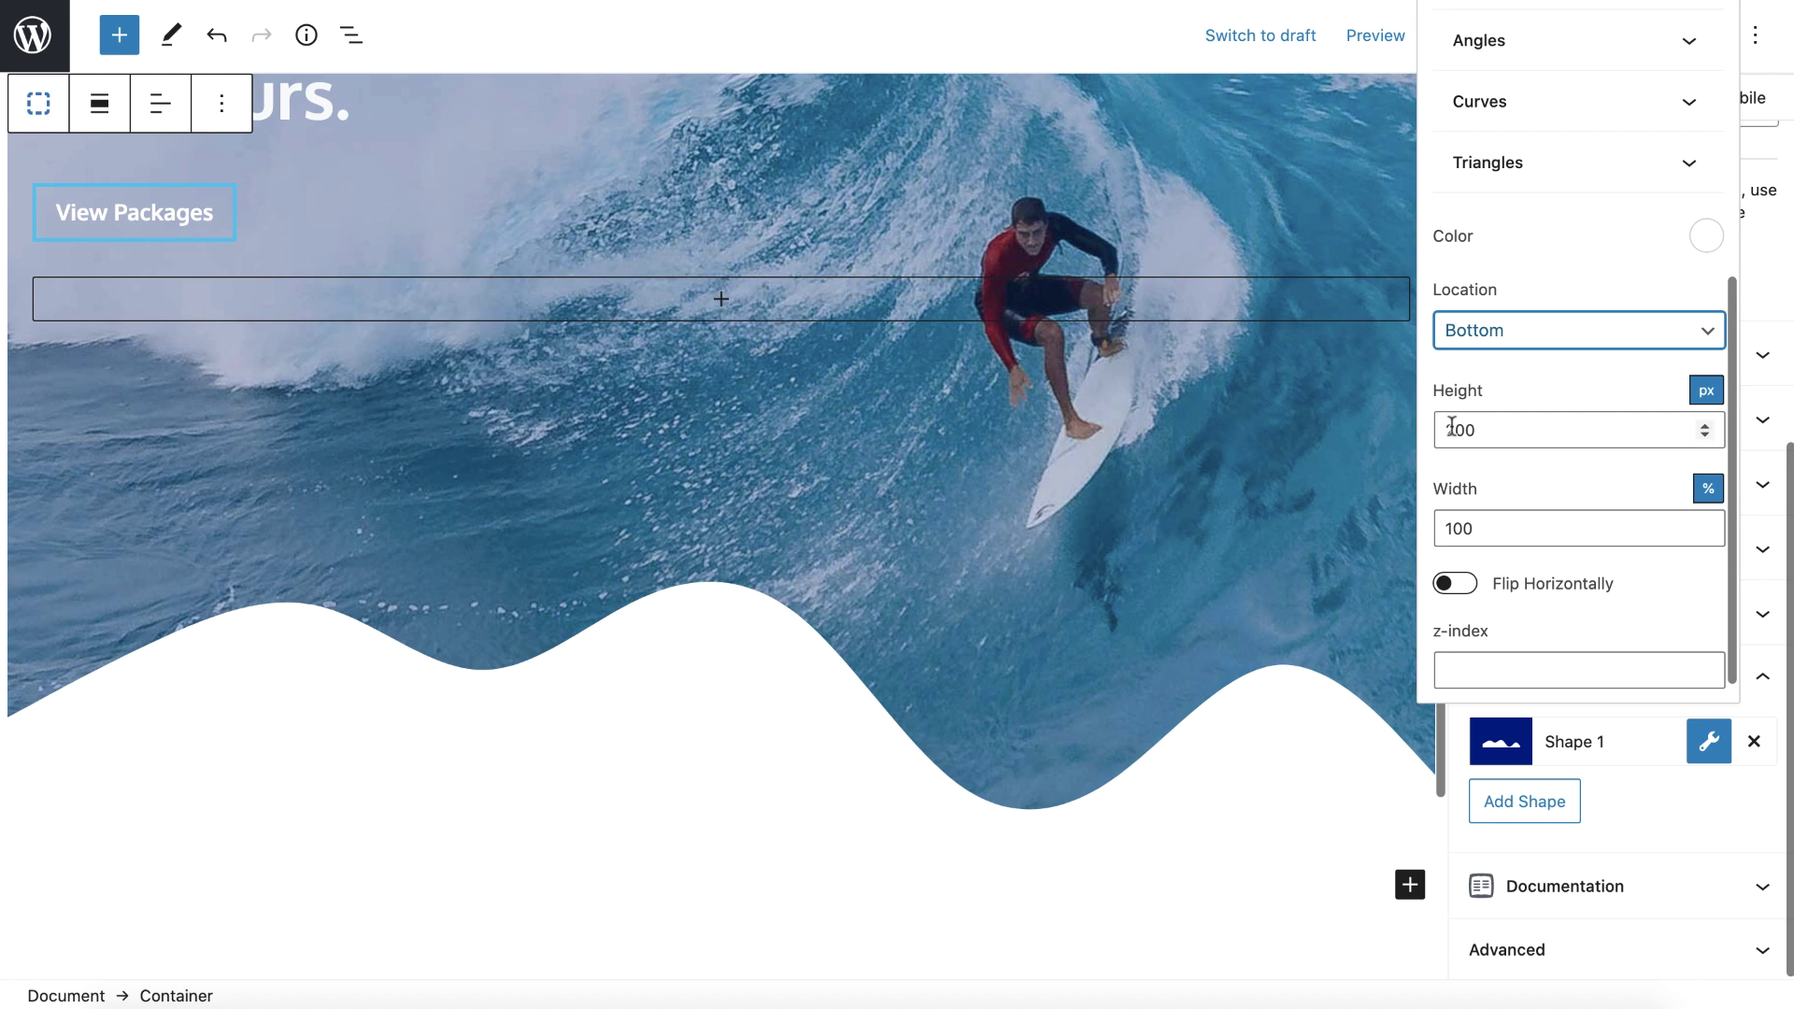
Step: Try a 400 px divider height, then set it back to 200 px
left_click_drag(1451, 427, 1440, 427)
type("2")
key("BackSpace")
type("4")
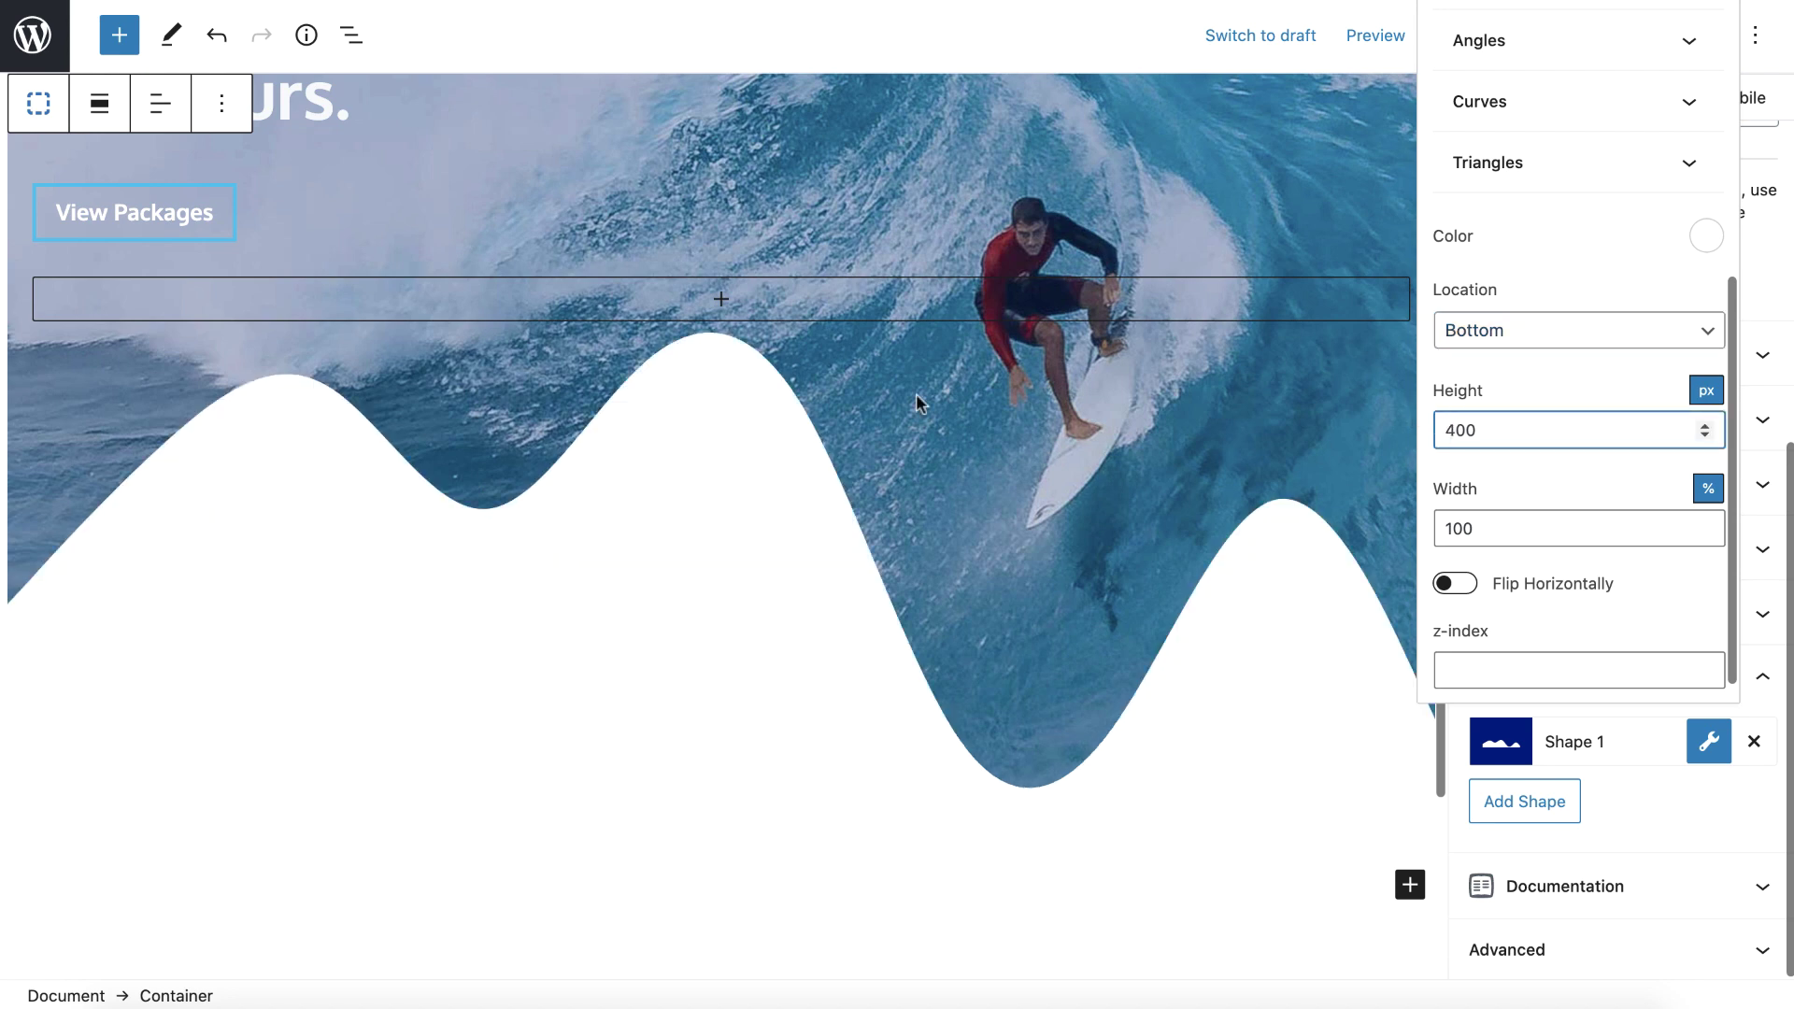
double_click(1491, 415)
type("2")
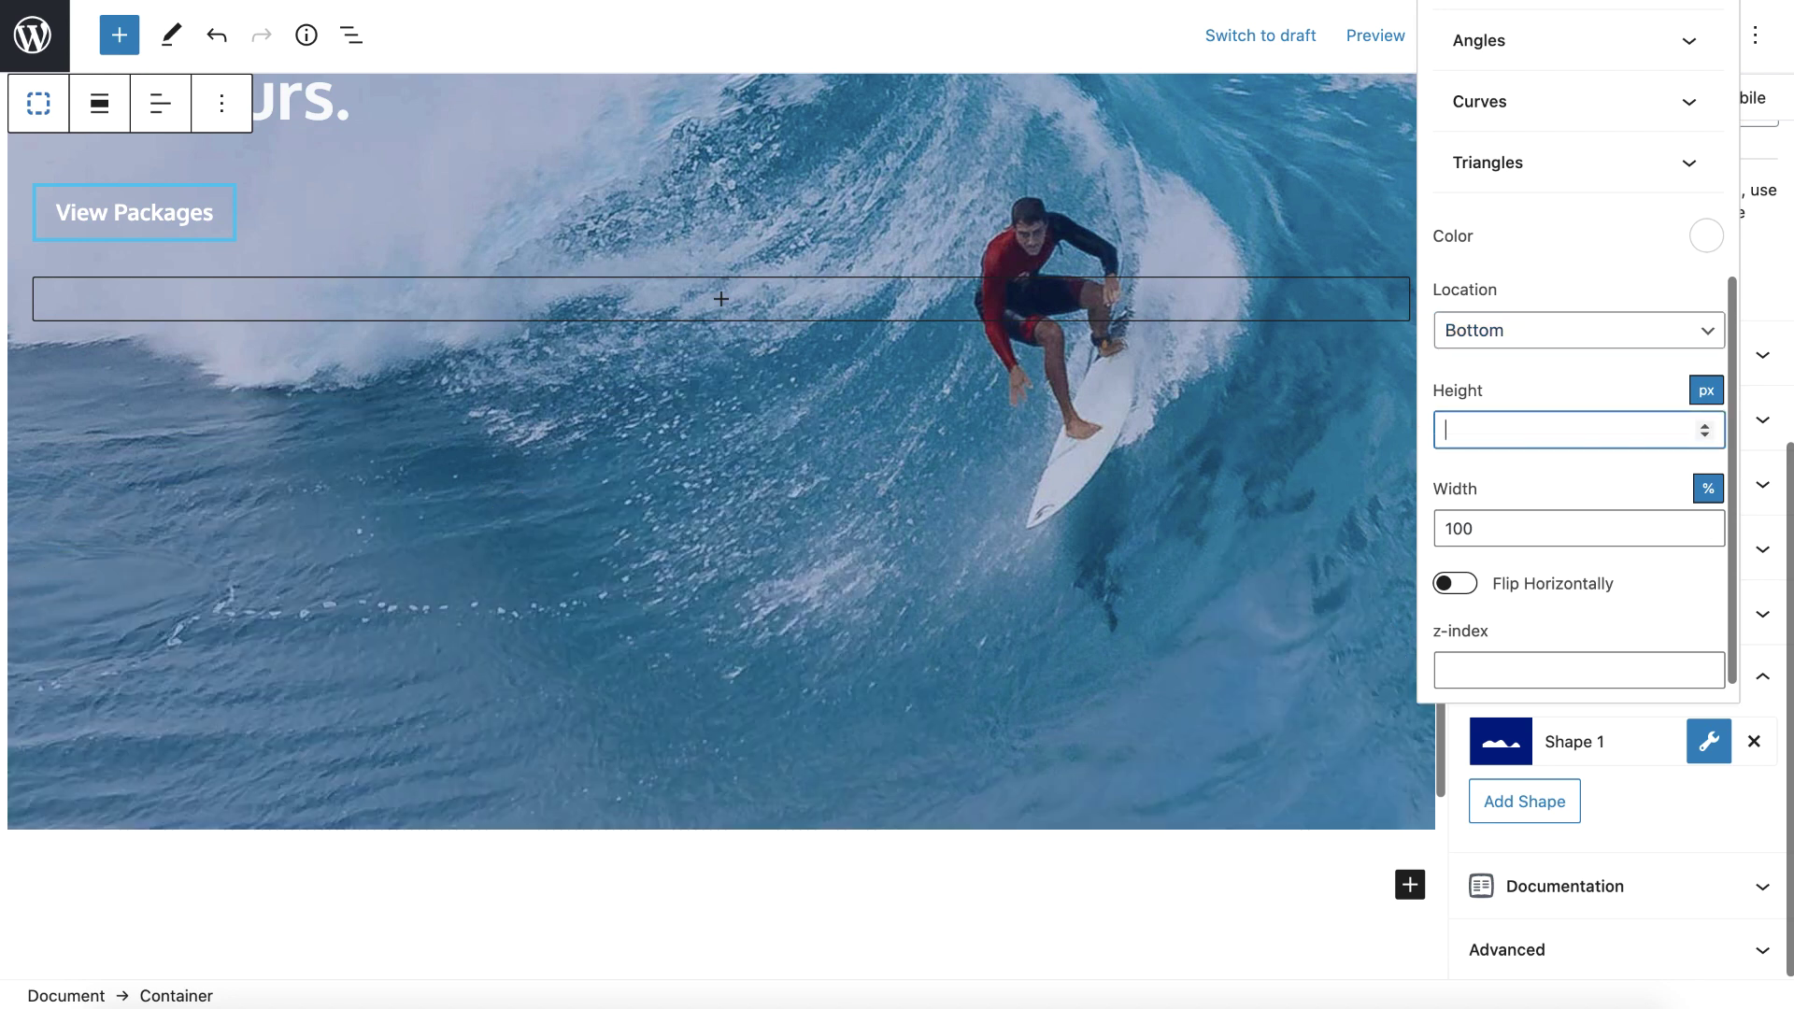
type("00")
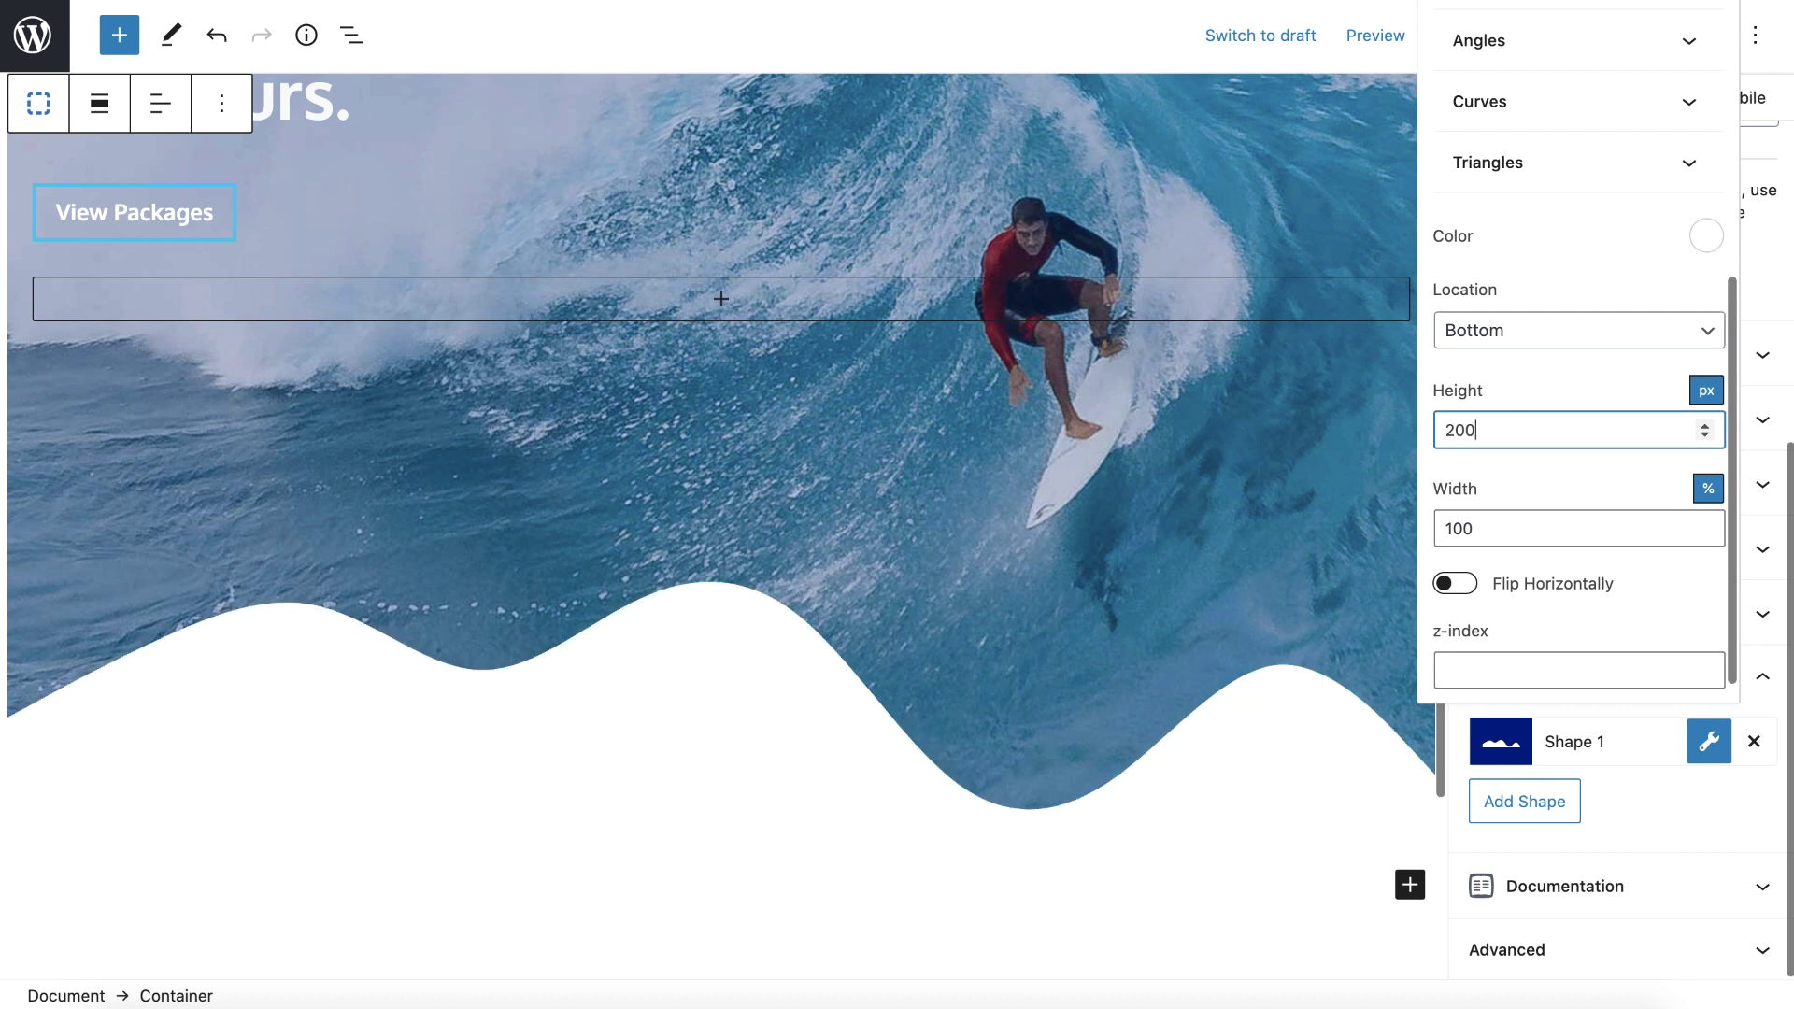
Step: Switch the white divider to the first wave preset, unflipped, and set its z-index to 4
scroll(1532, 257, "up", 5)
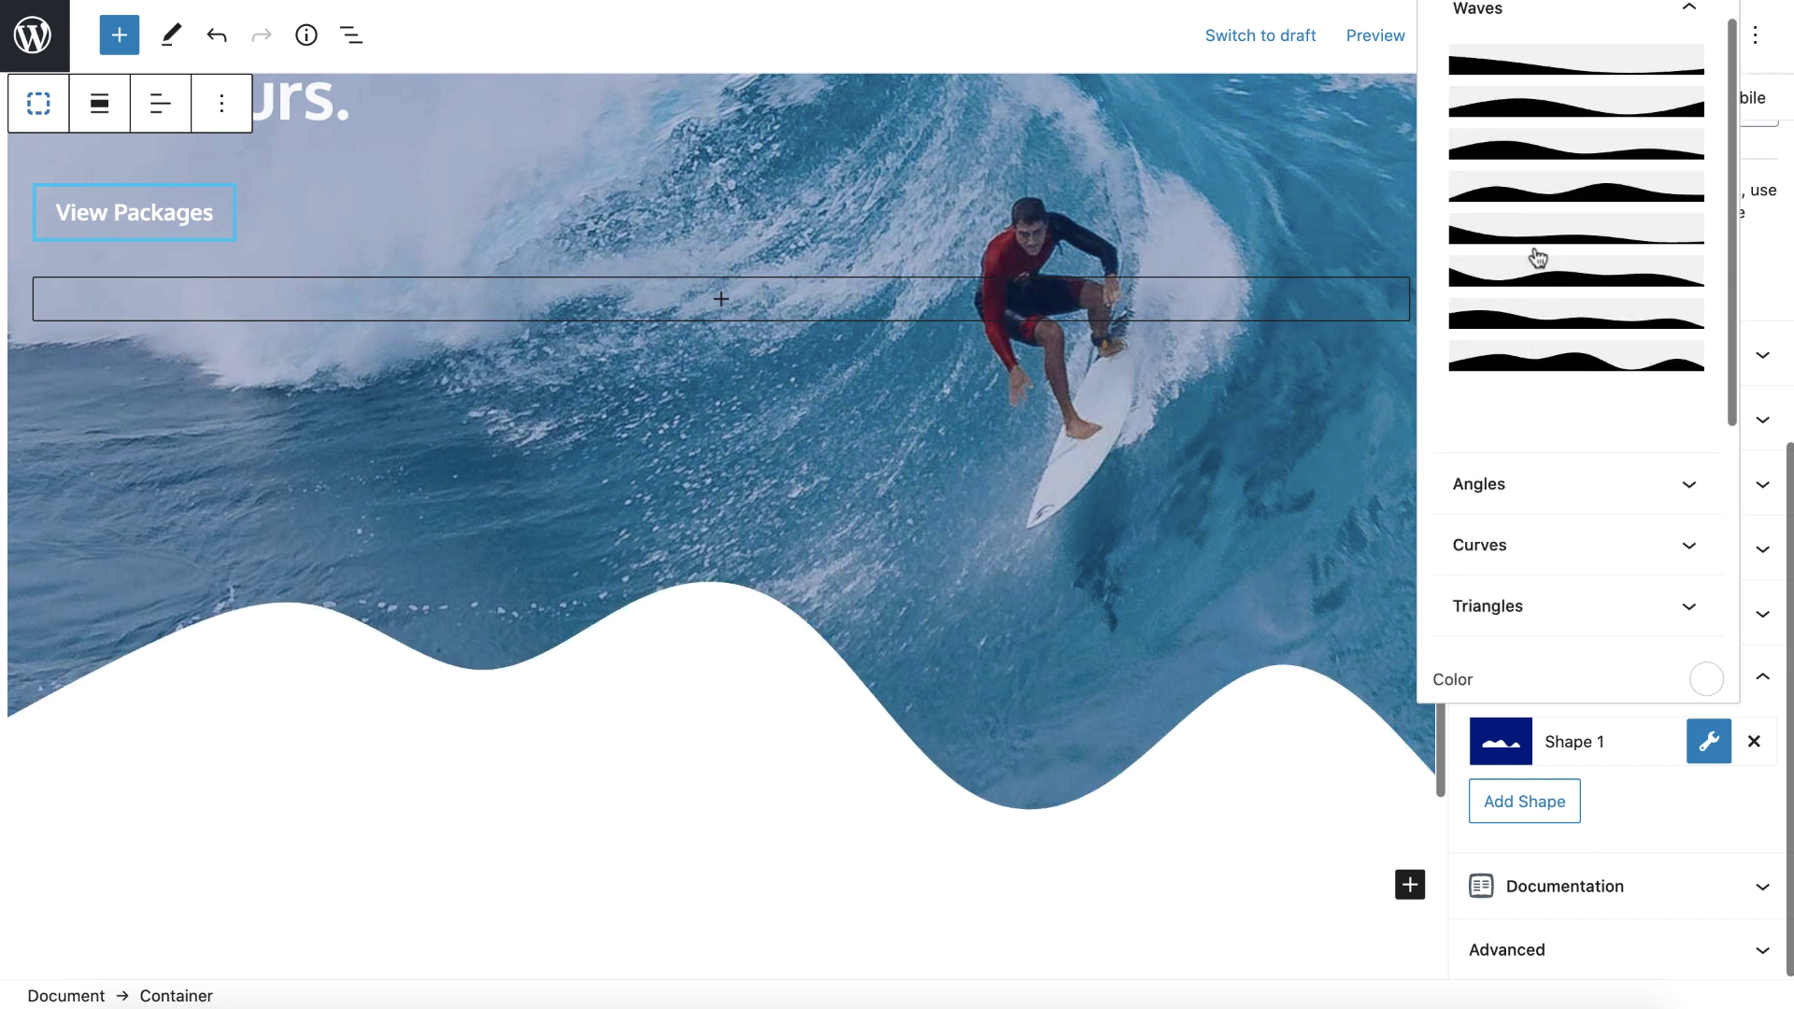
left_click(1540, 78)
left_click(1526, 99)
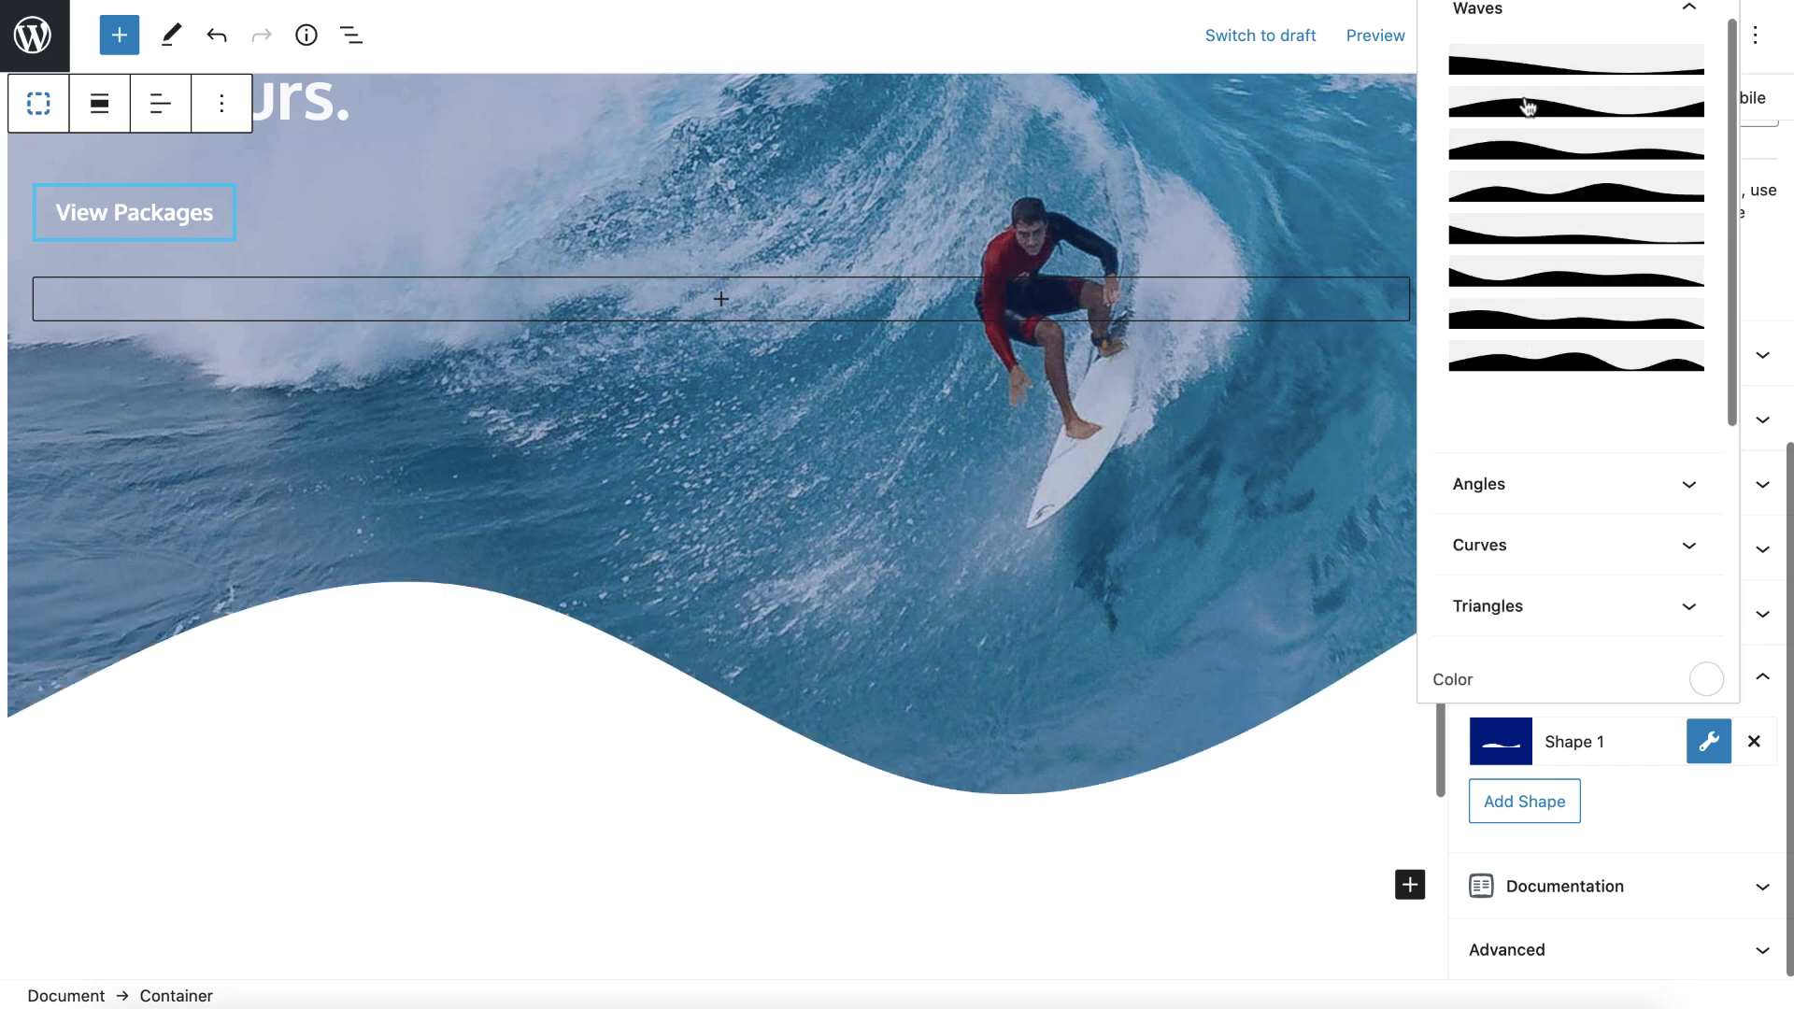
left_click(1534, 64)
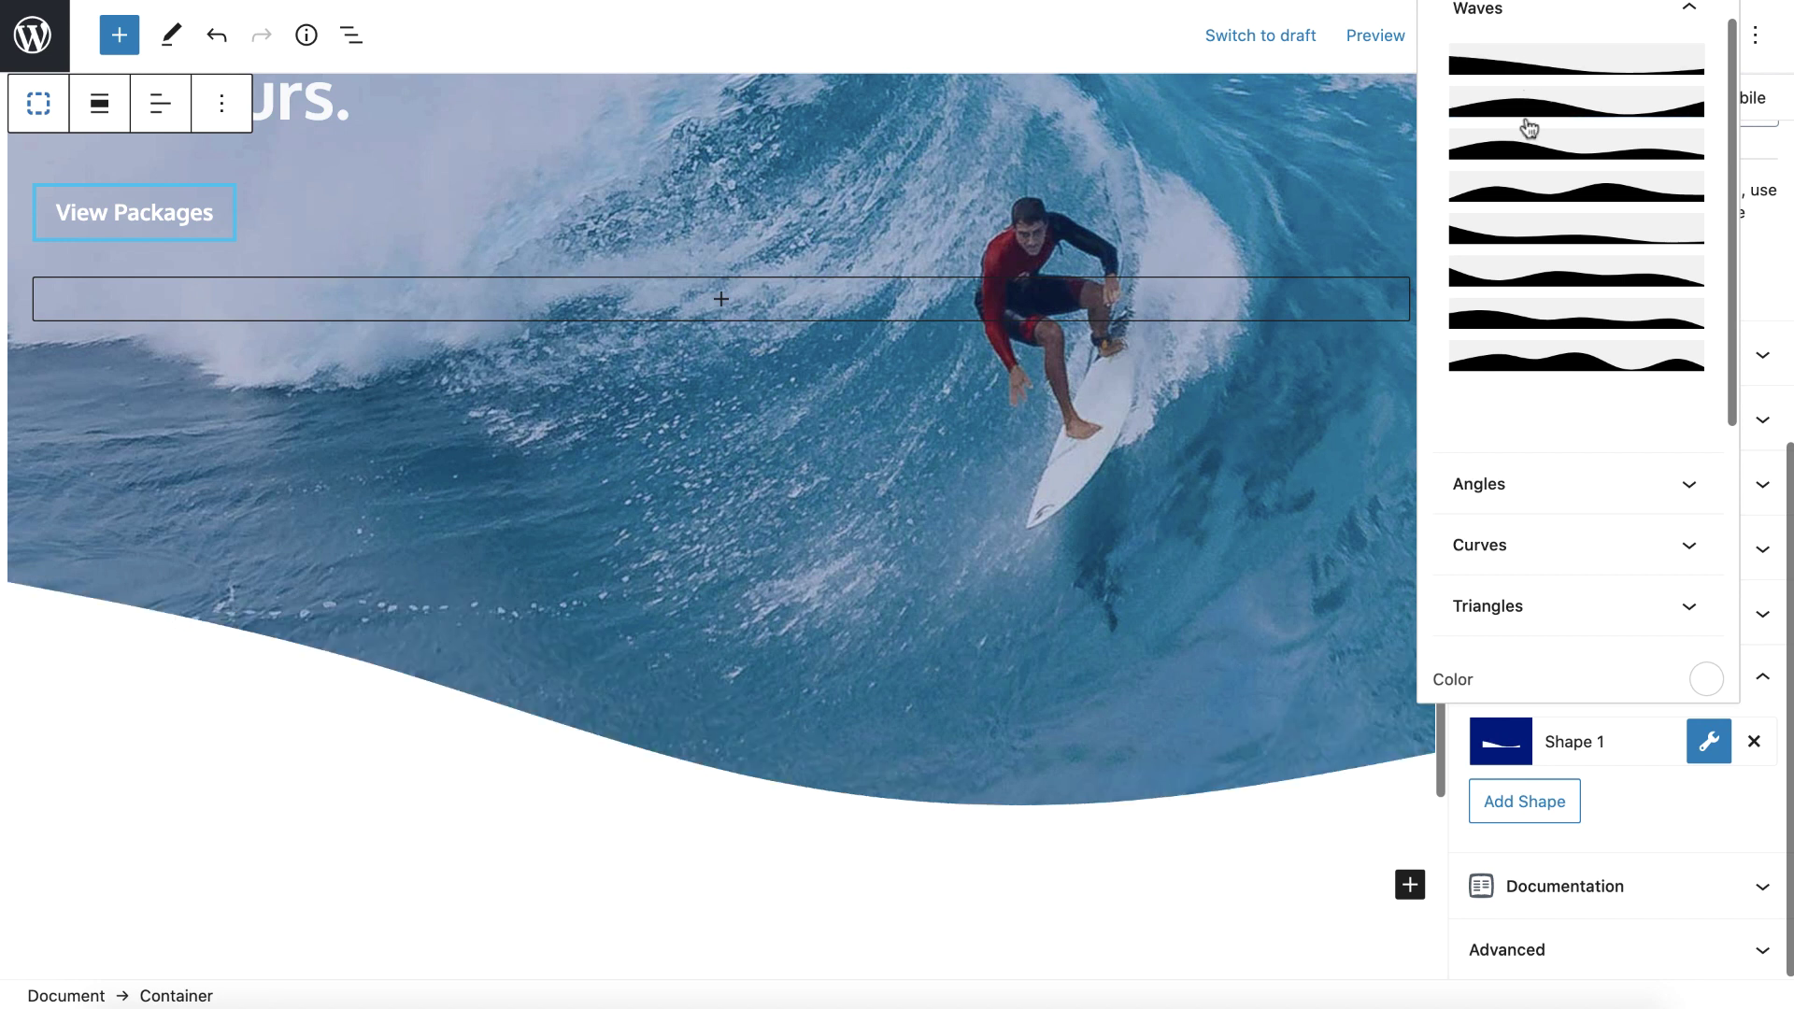
scroll(1568, 526, "down", 5)
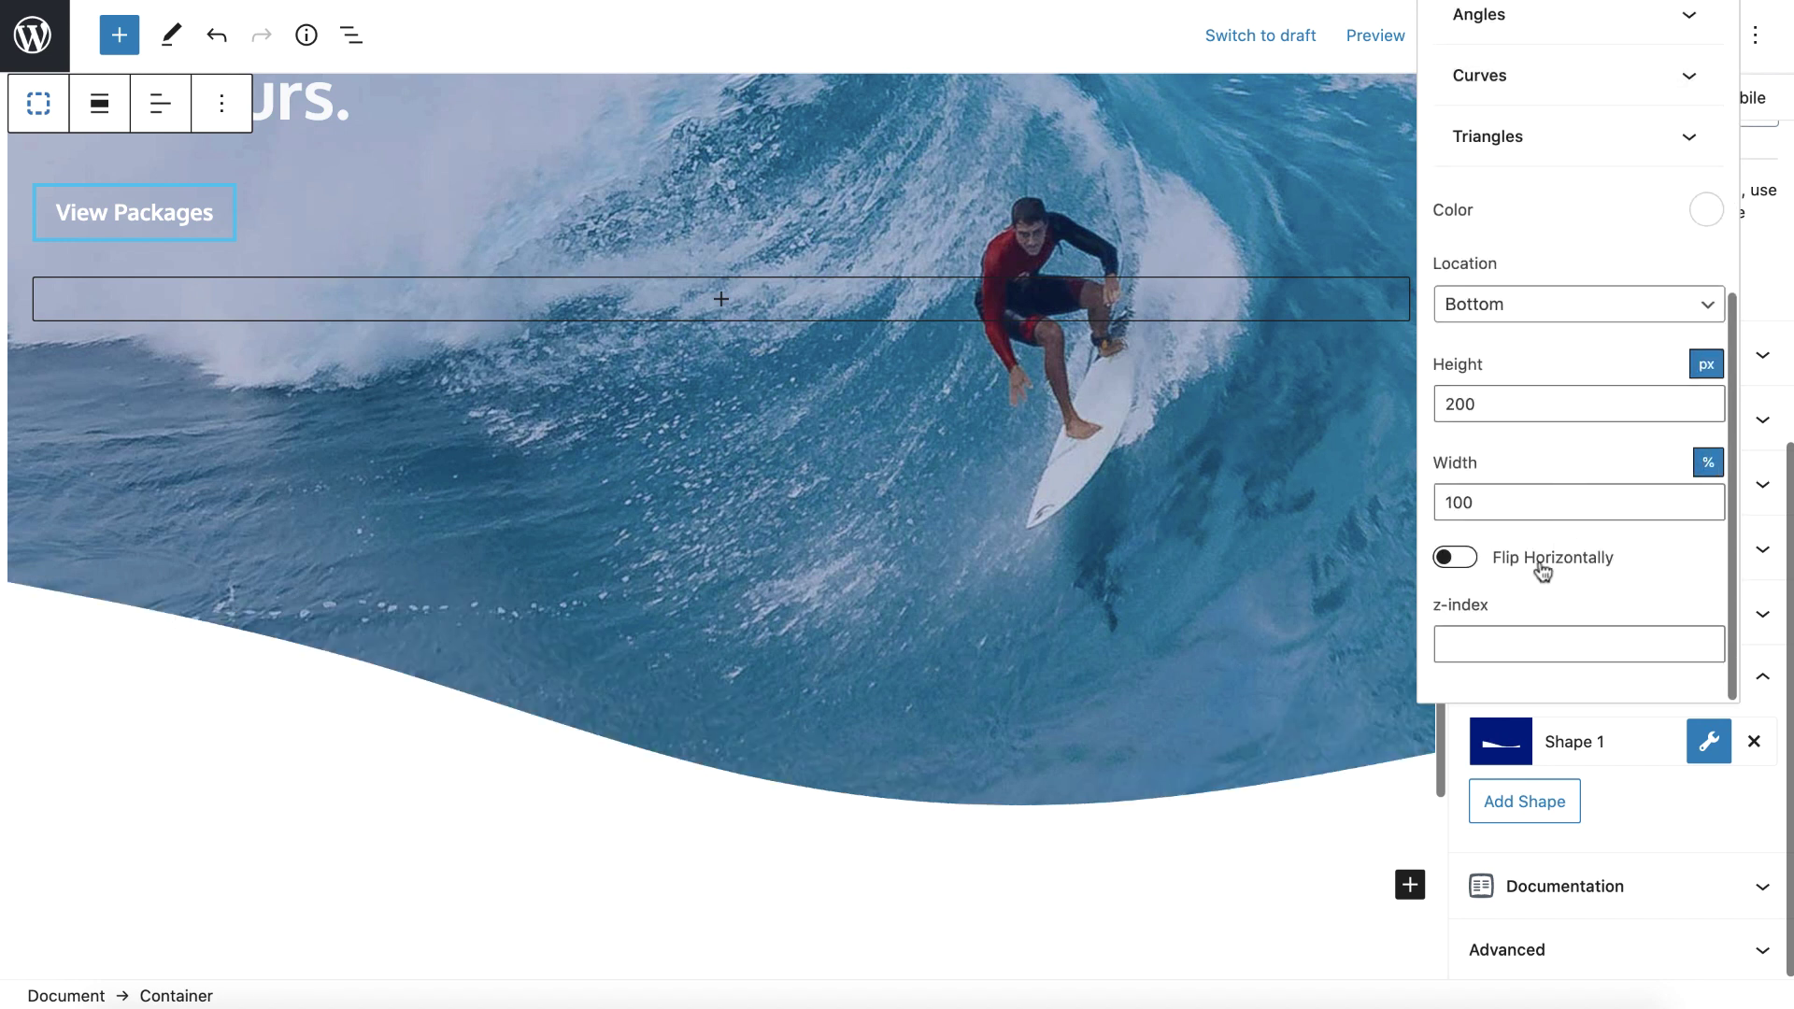
left_click(1548, 559)
left_click(1548, 560)
left_click(1585, 644)
key("Escape")
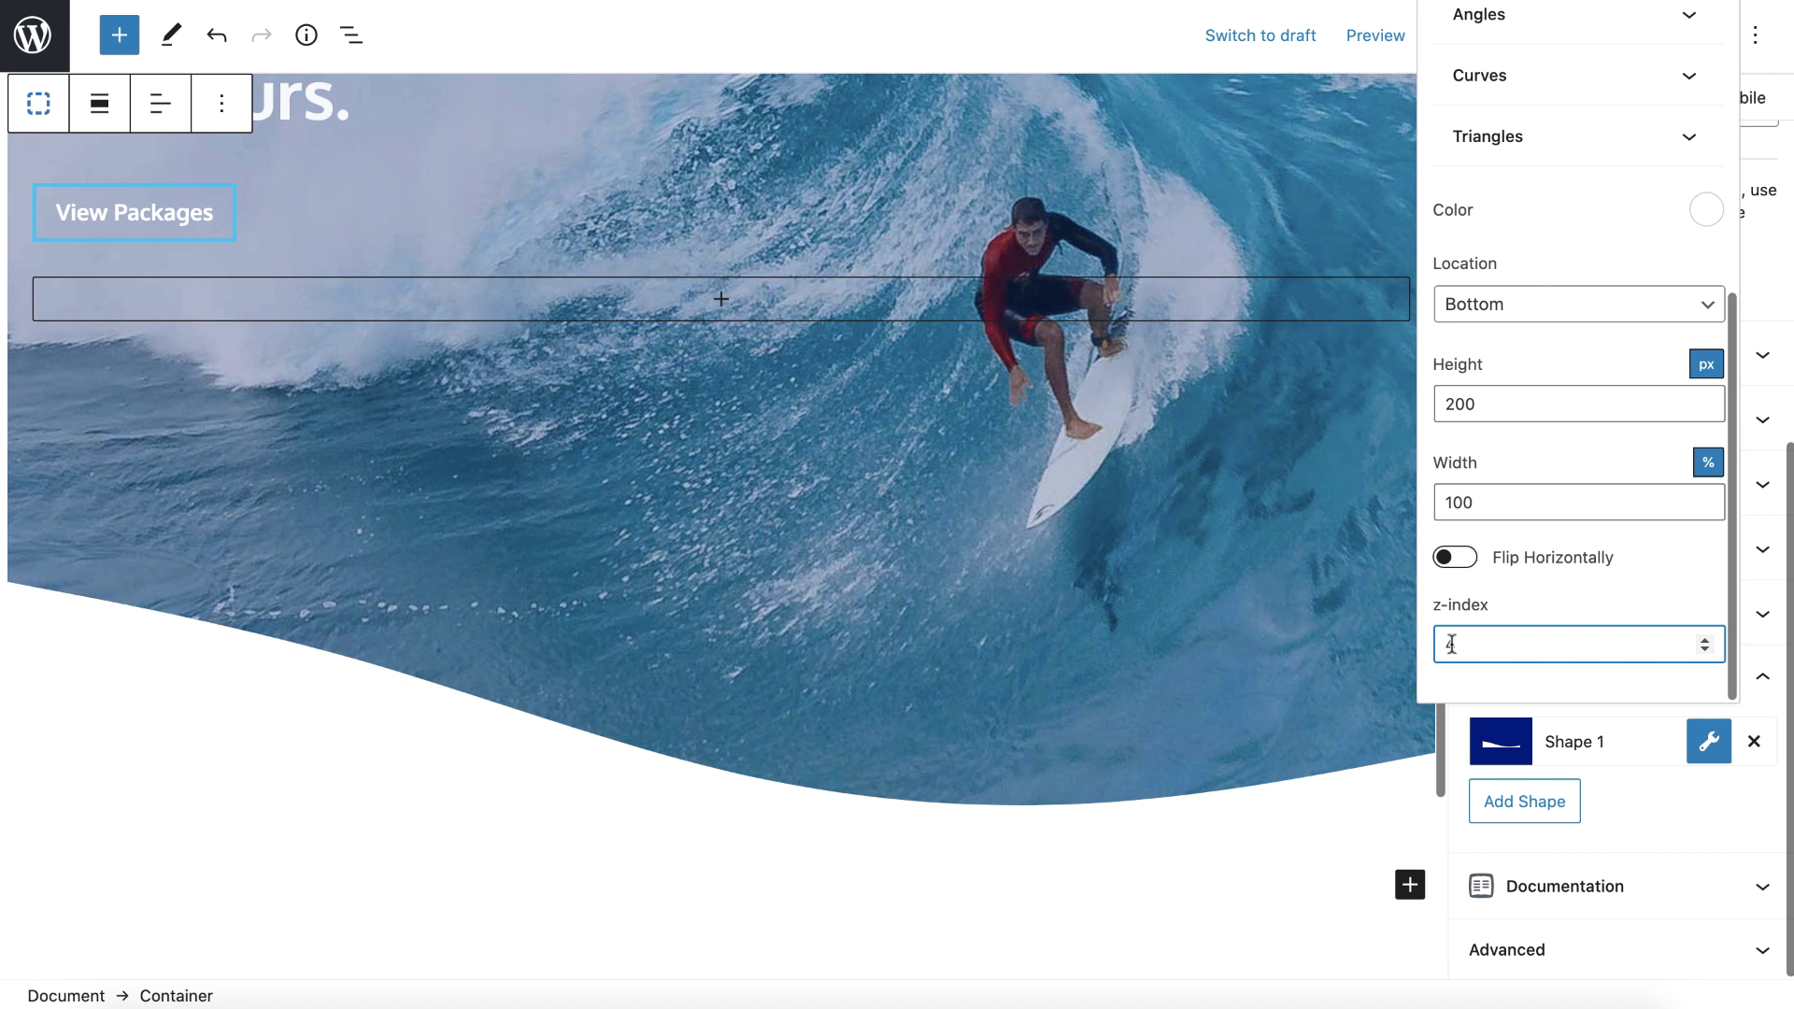
Step: Add a second shape divider colored semi-transparent blue #3089ff
left_click(1711, 745)
left_click(1558, 816)
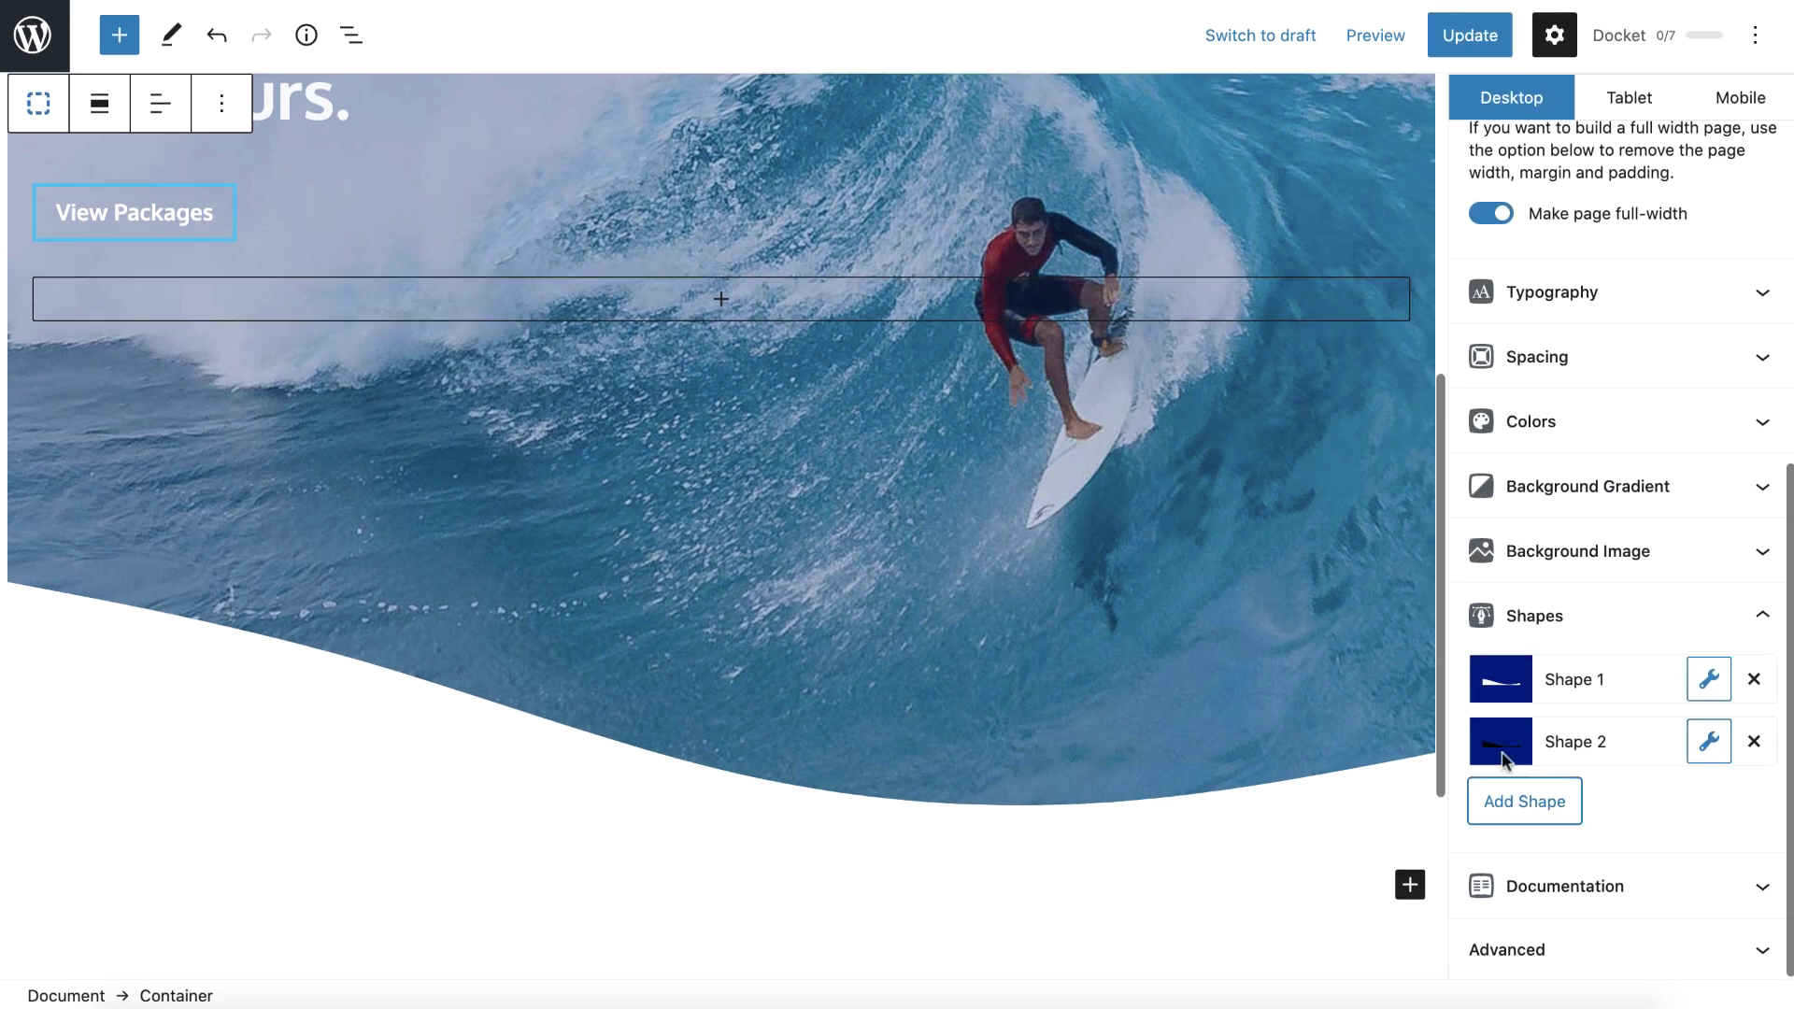
left_click(1712, 746)
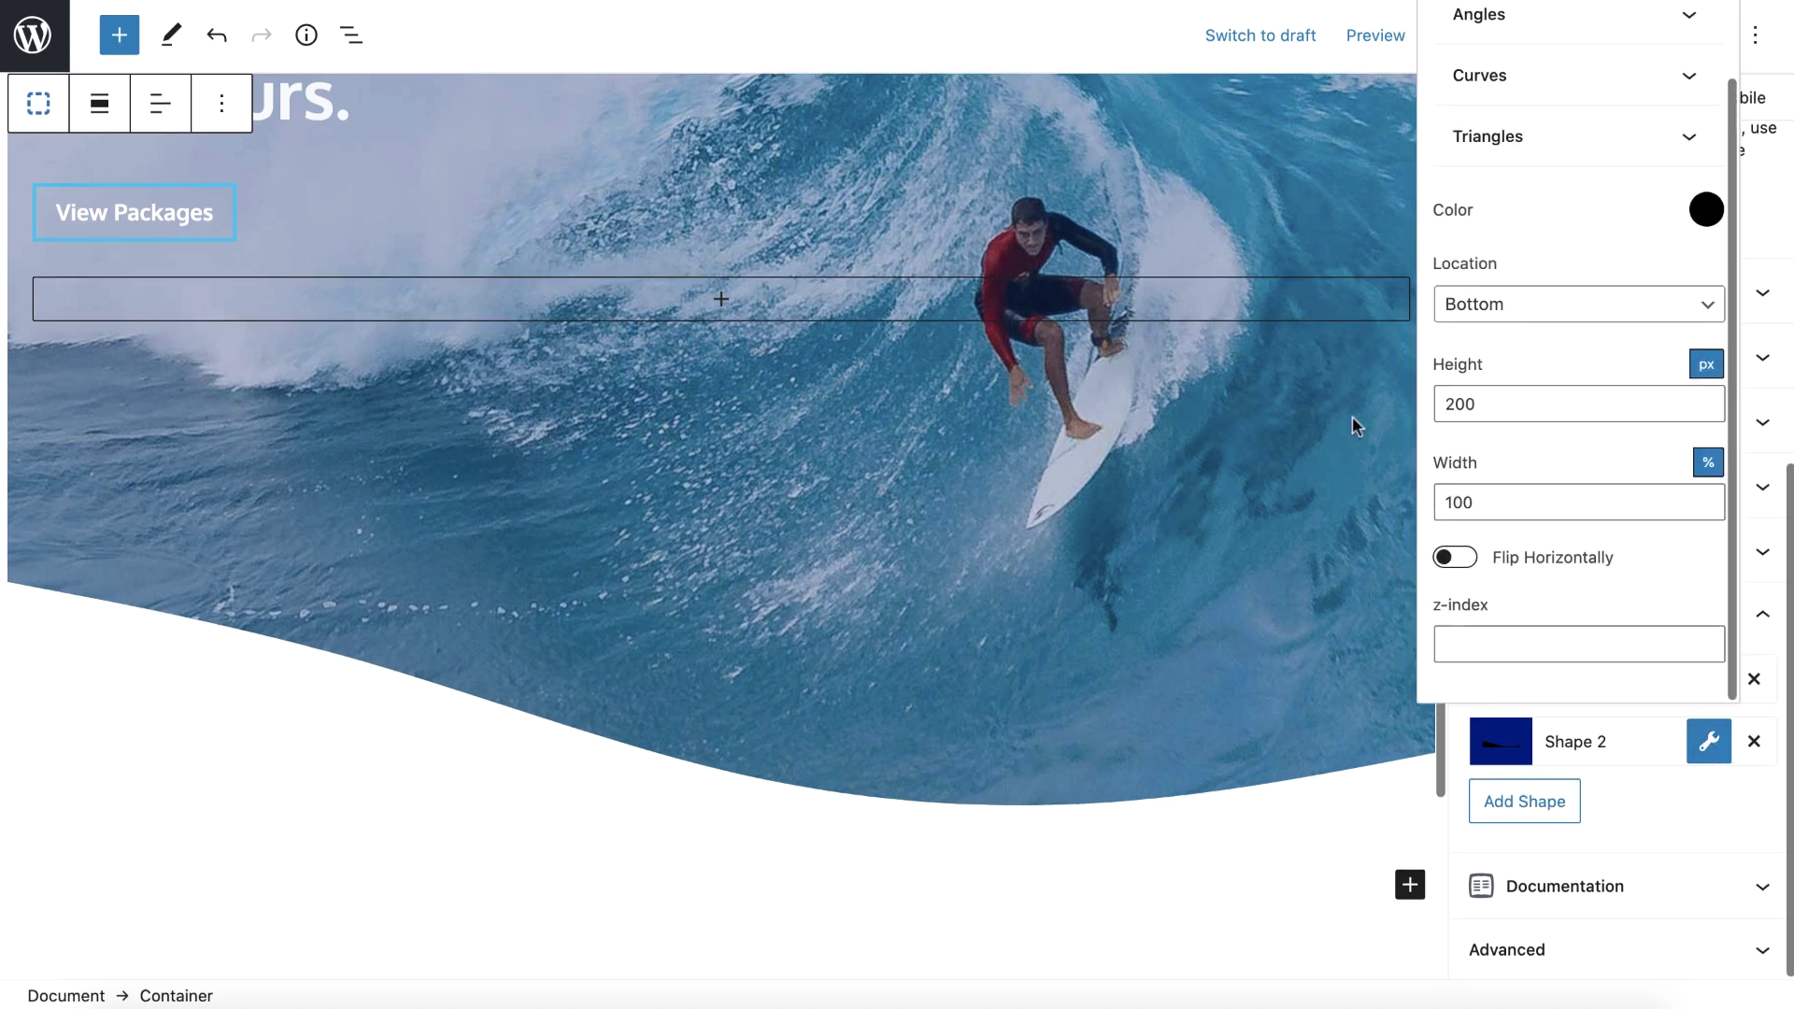
left_click(1706, 211)
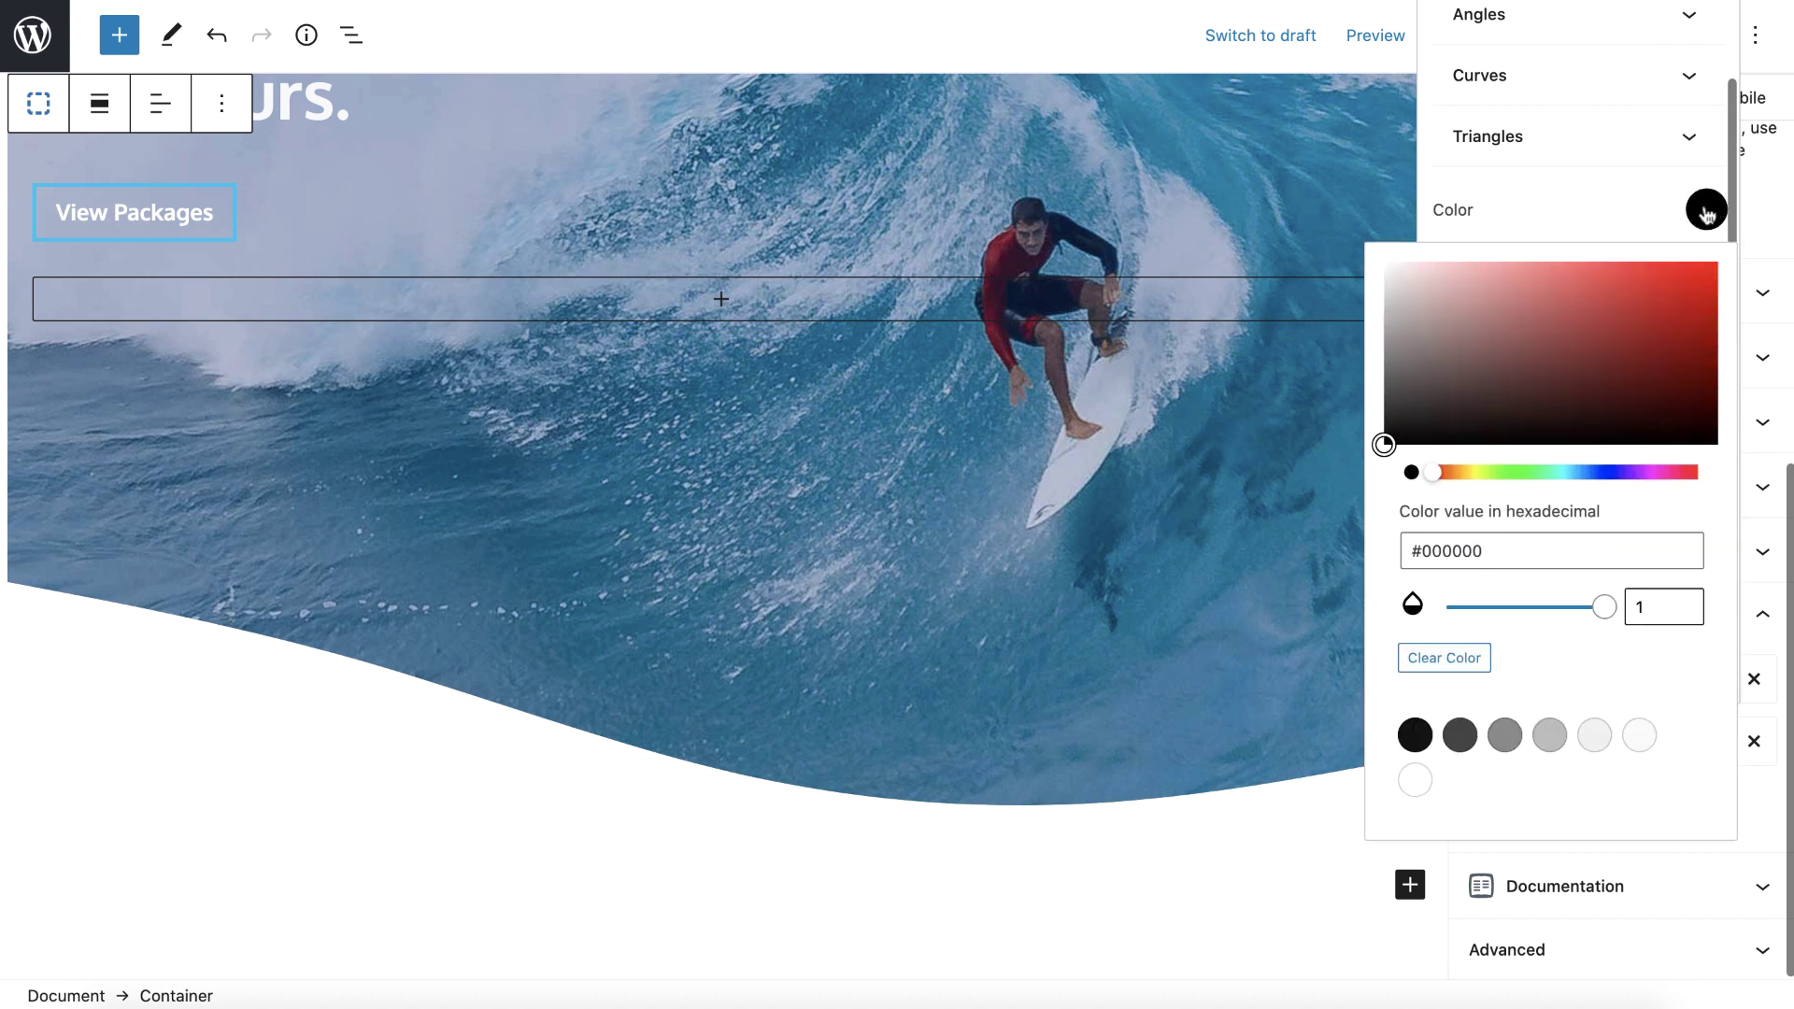
left_click(1589, 471)
left_click_drag(1643, 279, 1655, 260)
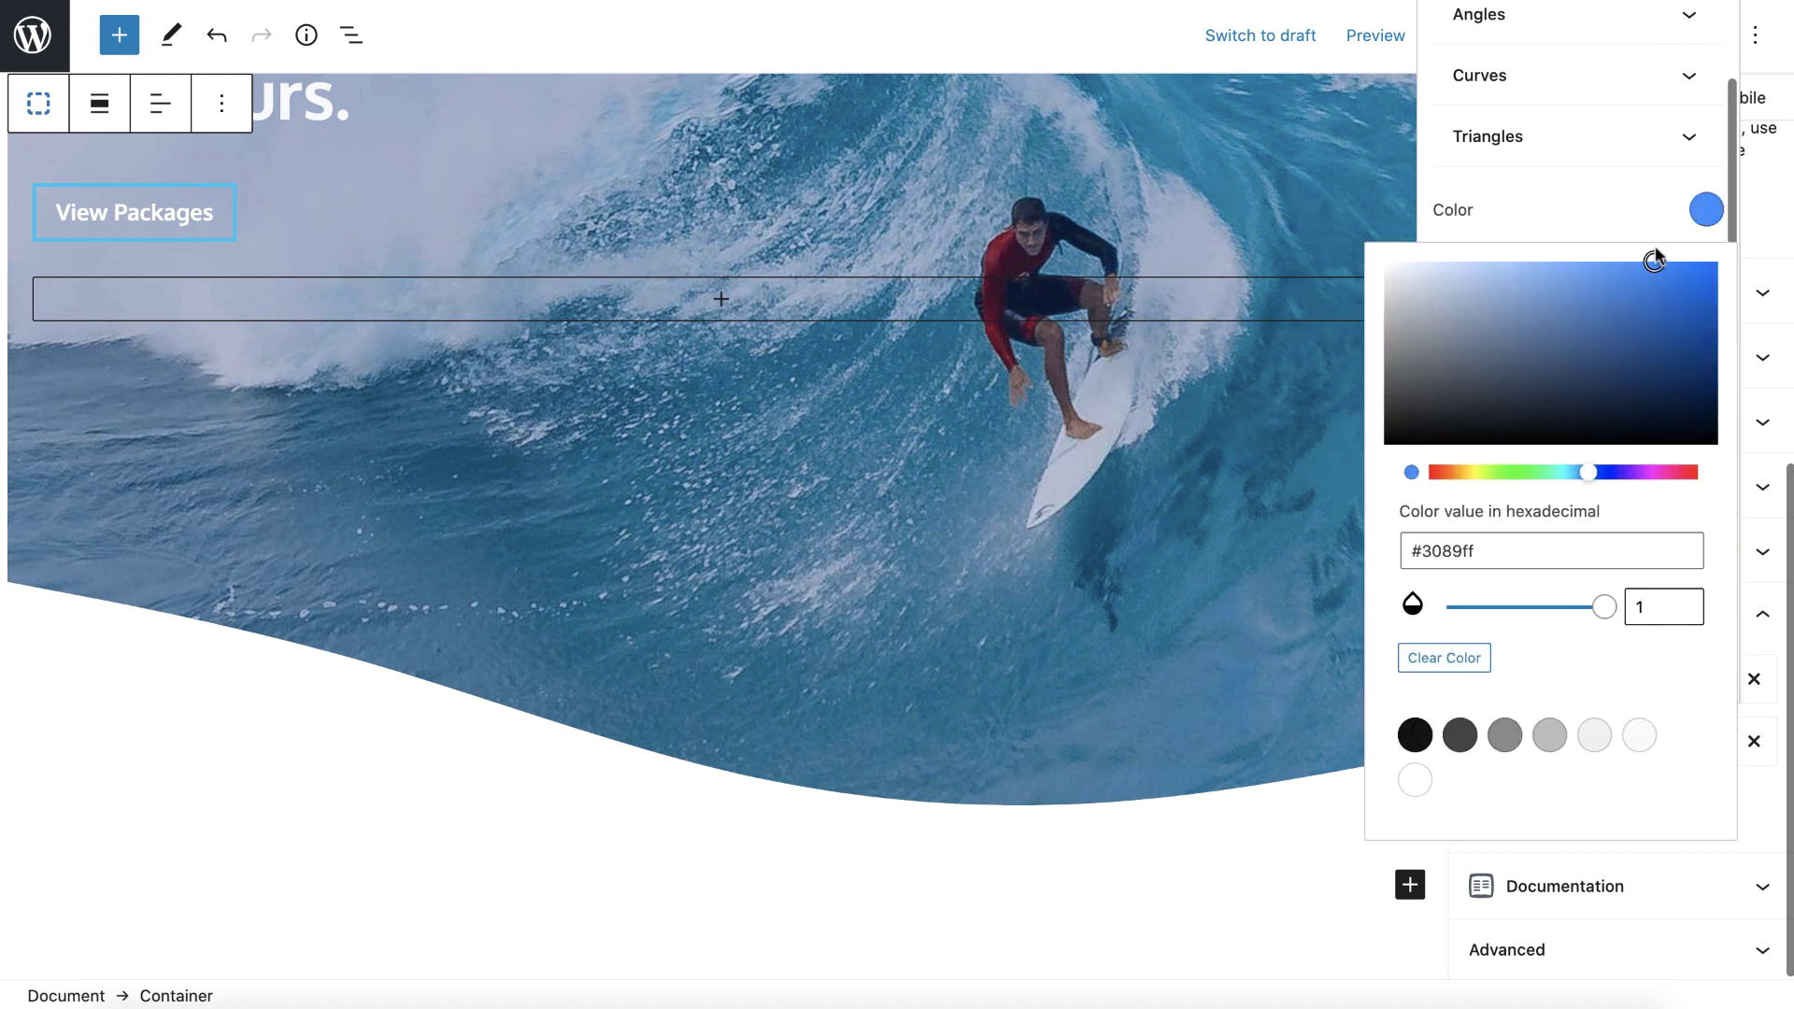
left_click_drag(1604, 608, 1520, 608)
left_click(1707, 209)
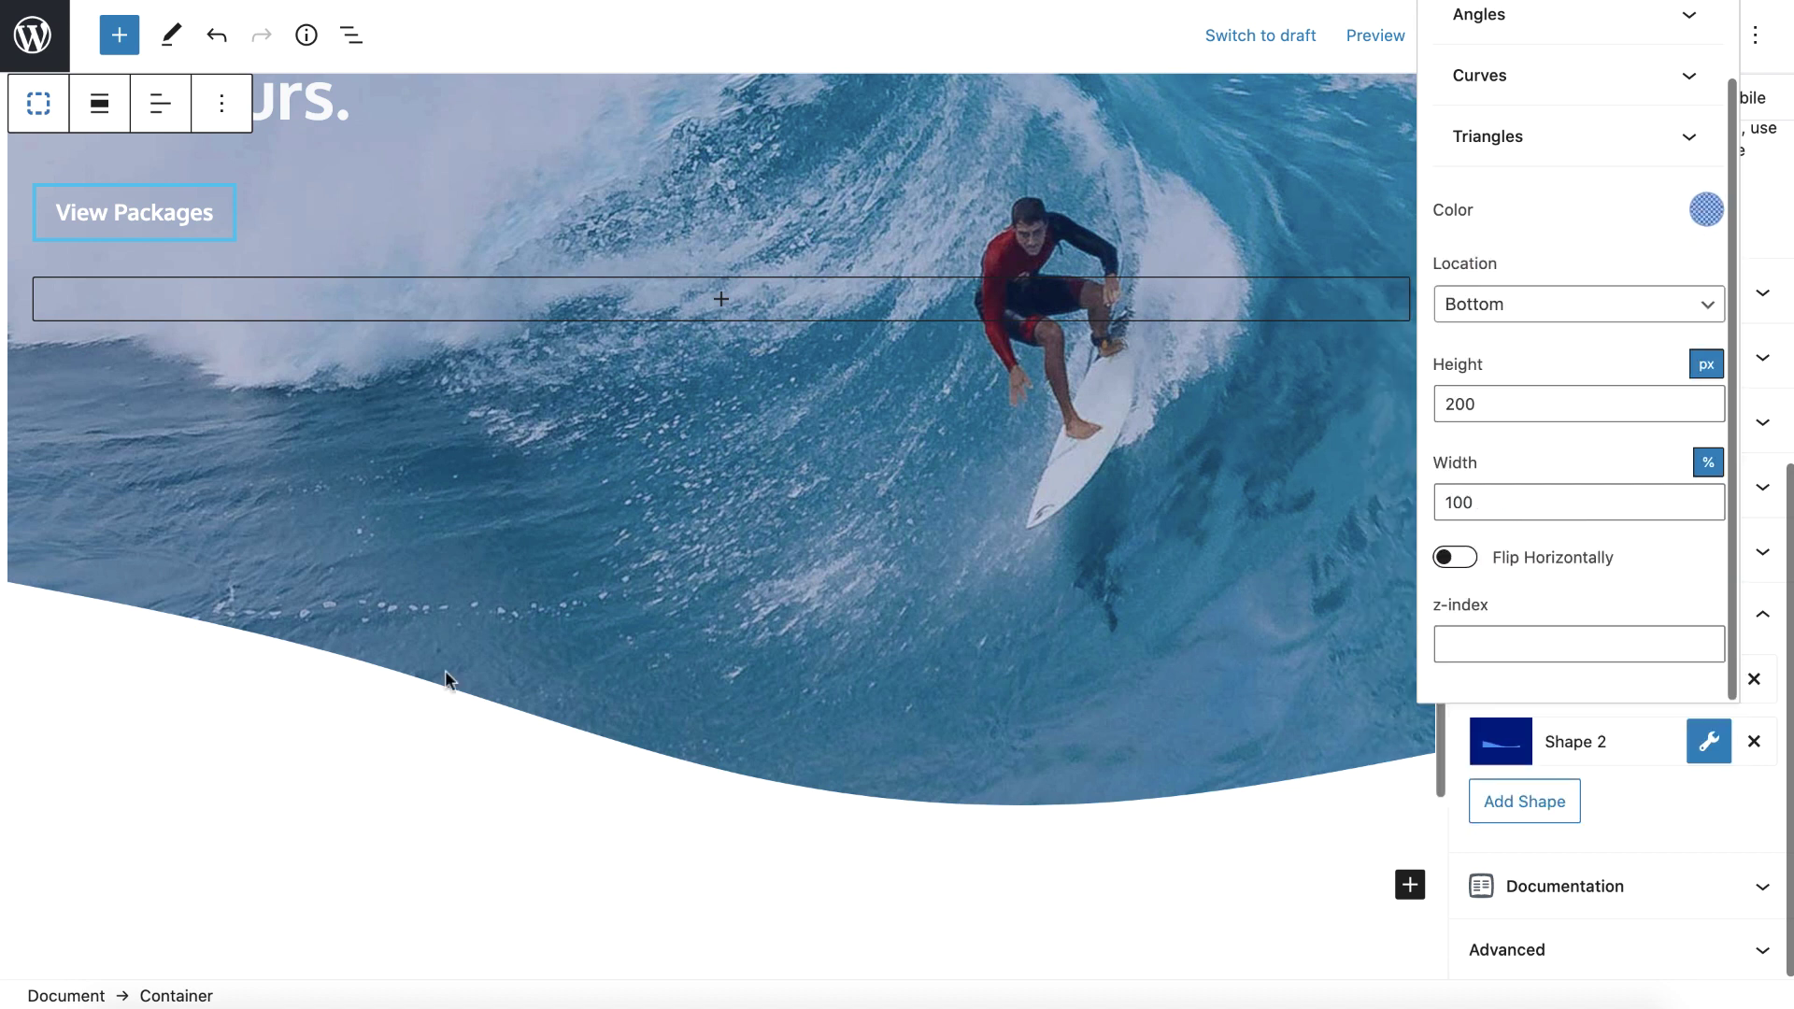
Step: Try 240 and 260 px heights and give the blue divider a larger, unflipped wave preset
left_click(1465, 396)
key("BackSpace")
type("4")
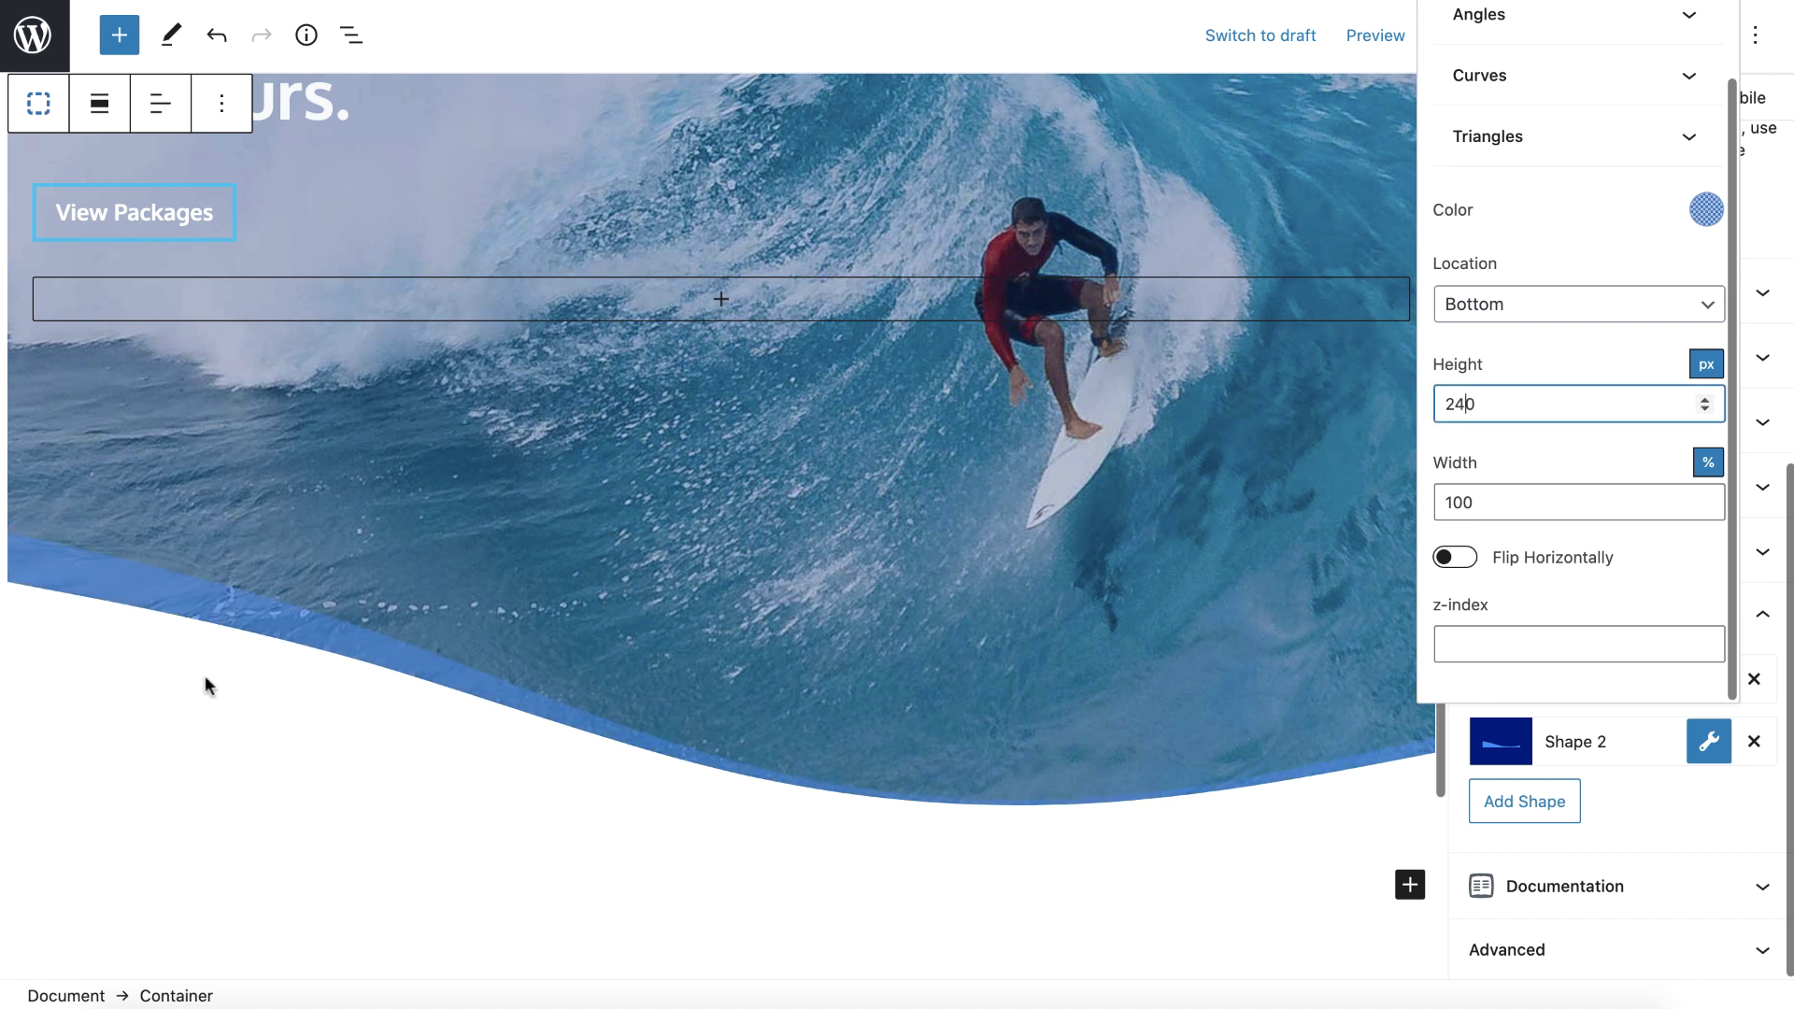
key("BackSpace")
type("6")
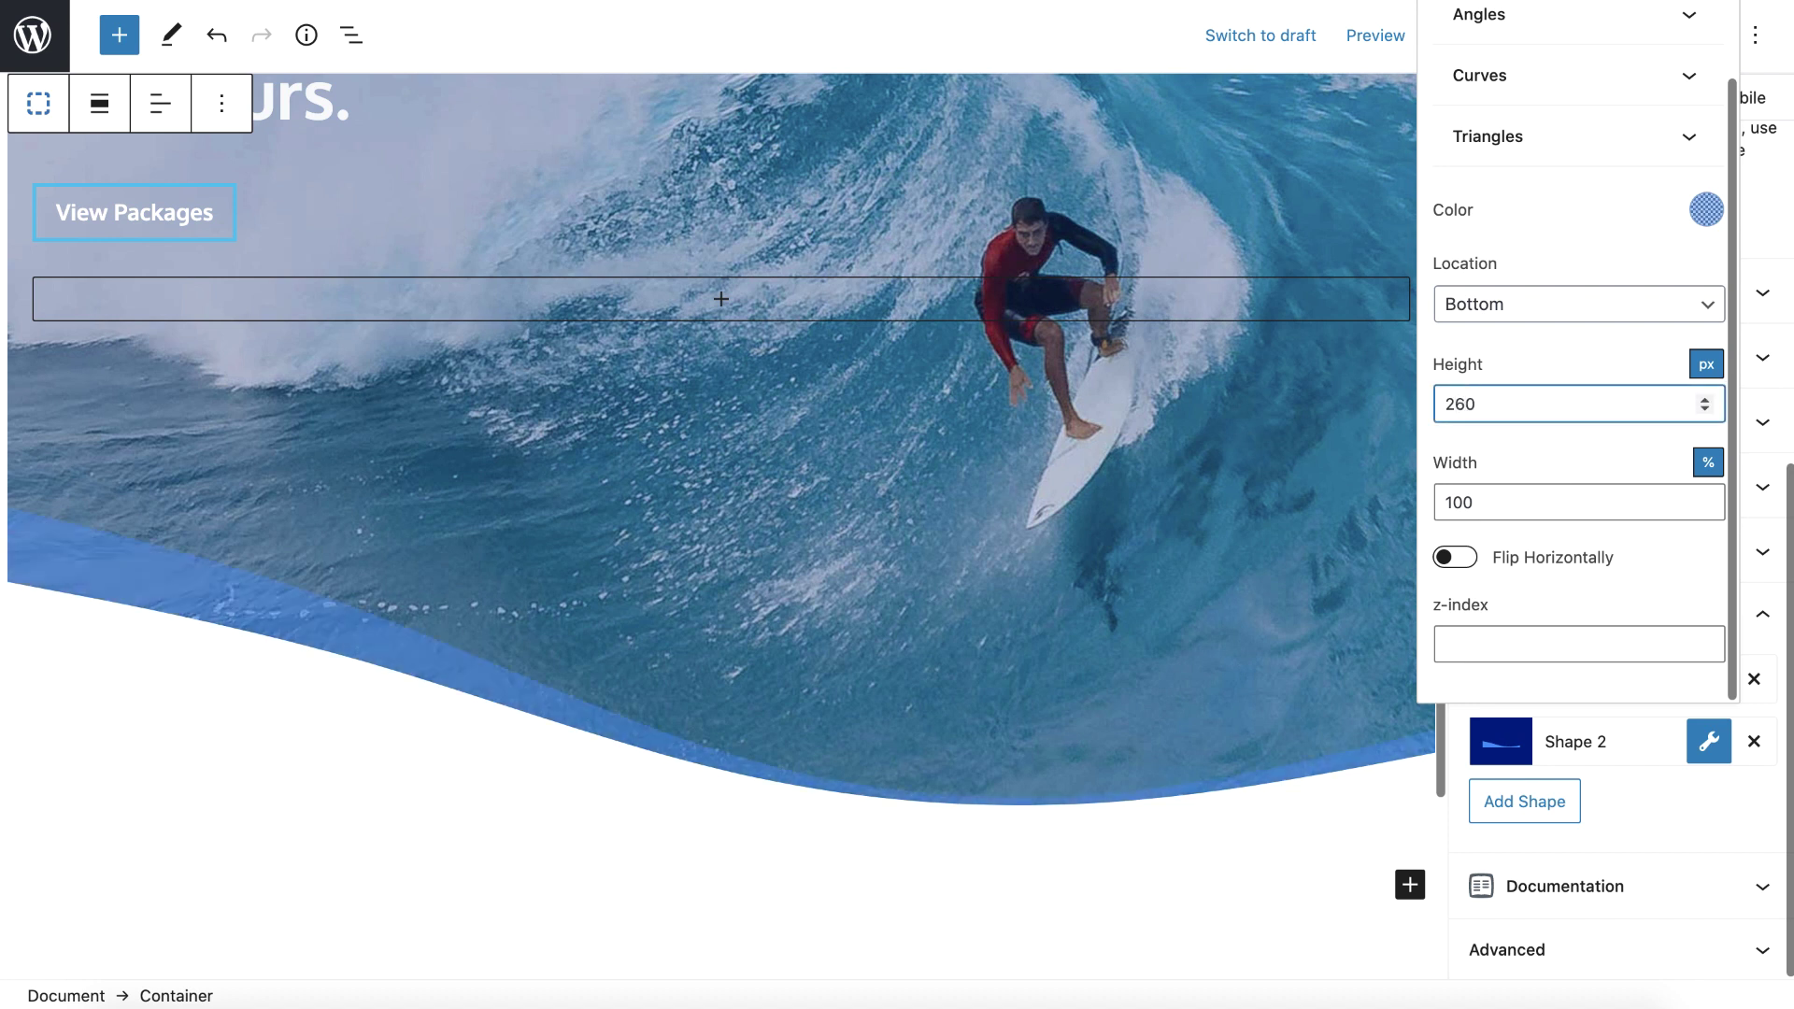
scroll(1518, 270, "up", 2)
left_click(1530, 52)
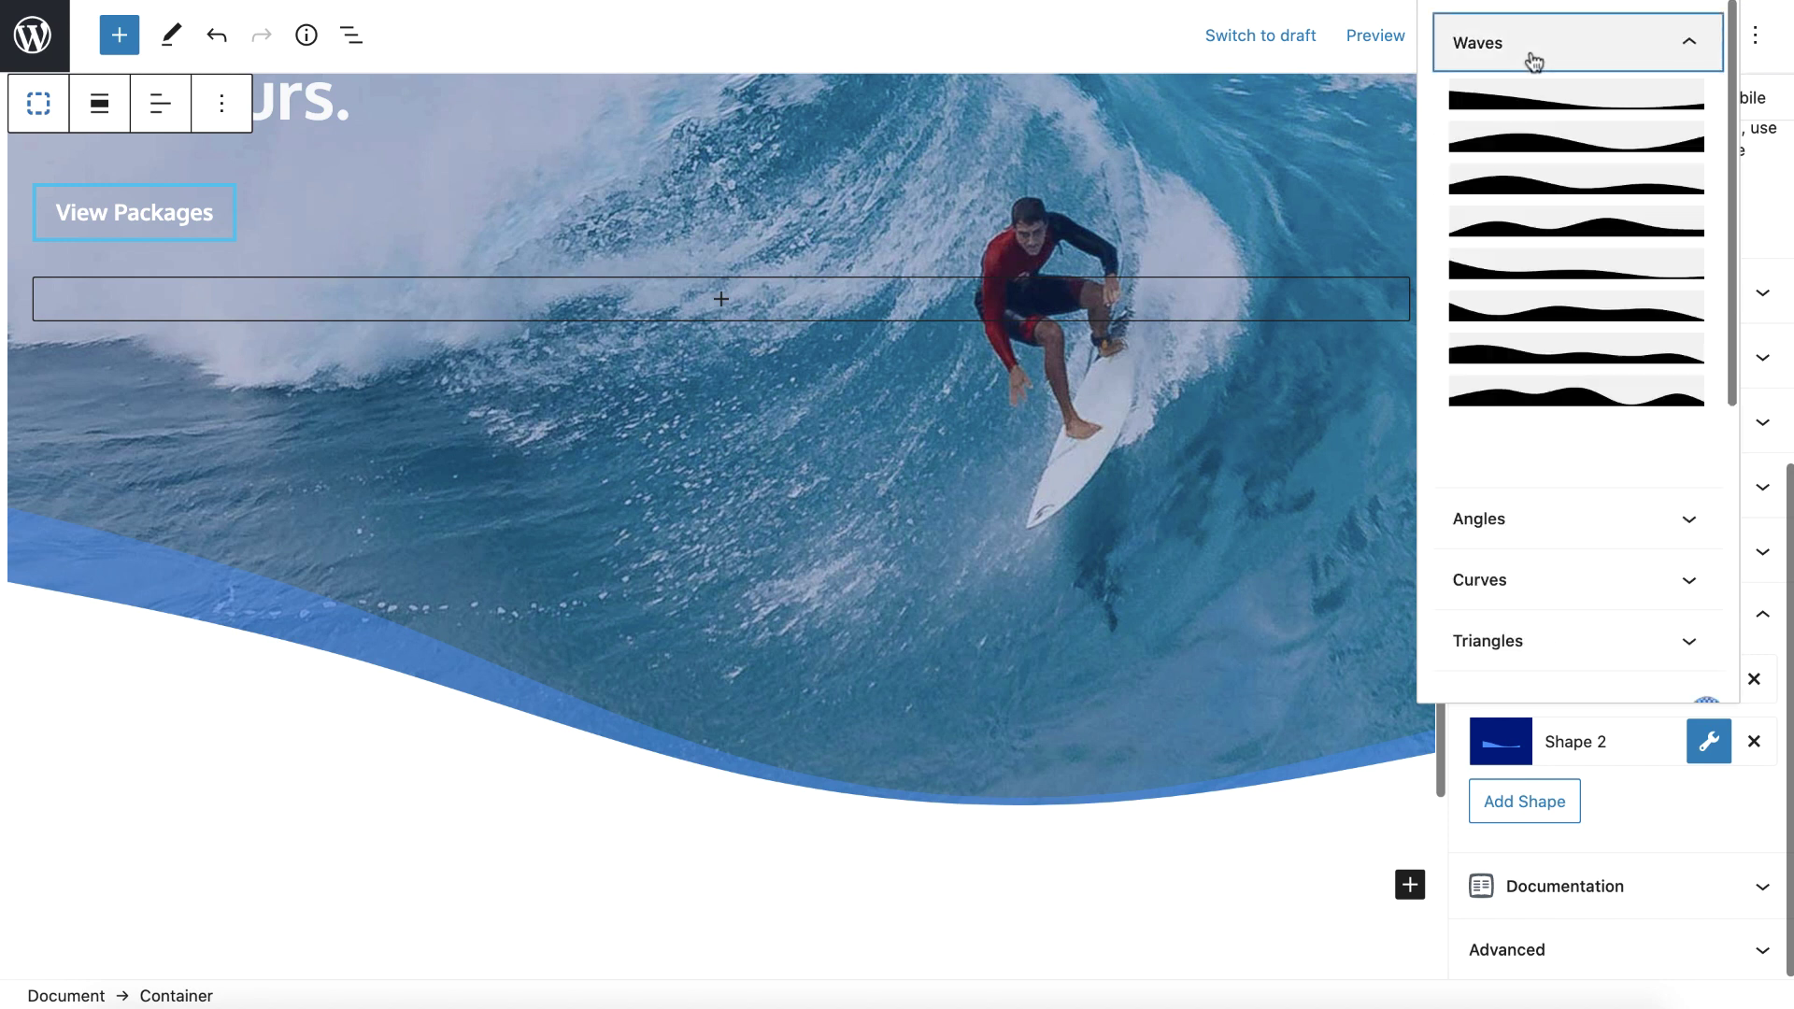
left_click(1540, 138)
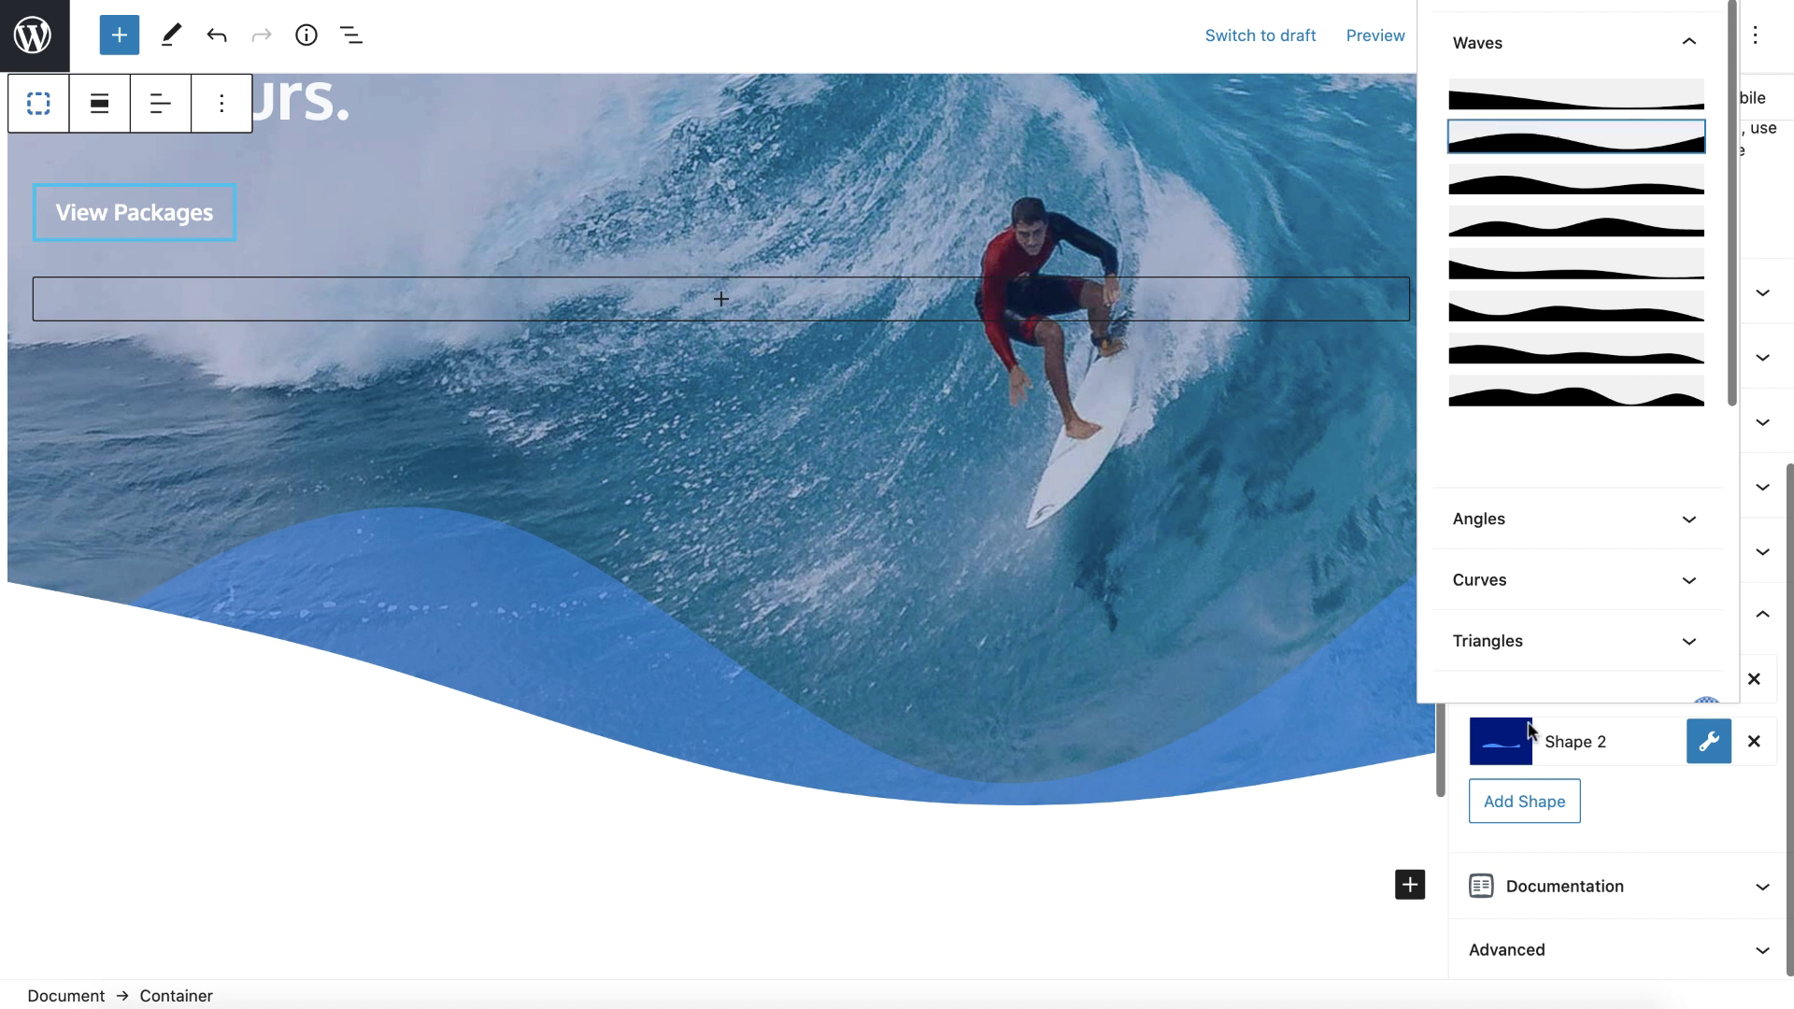
scroll(1550, 524, "down", 5)
left_click(1535, 568)
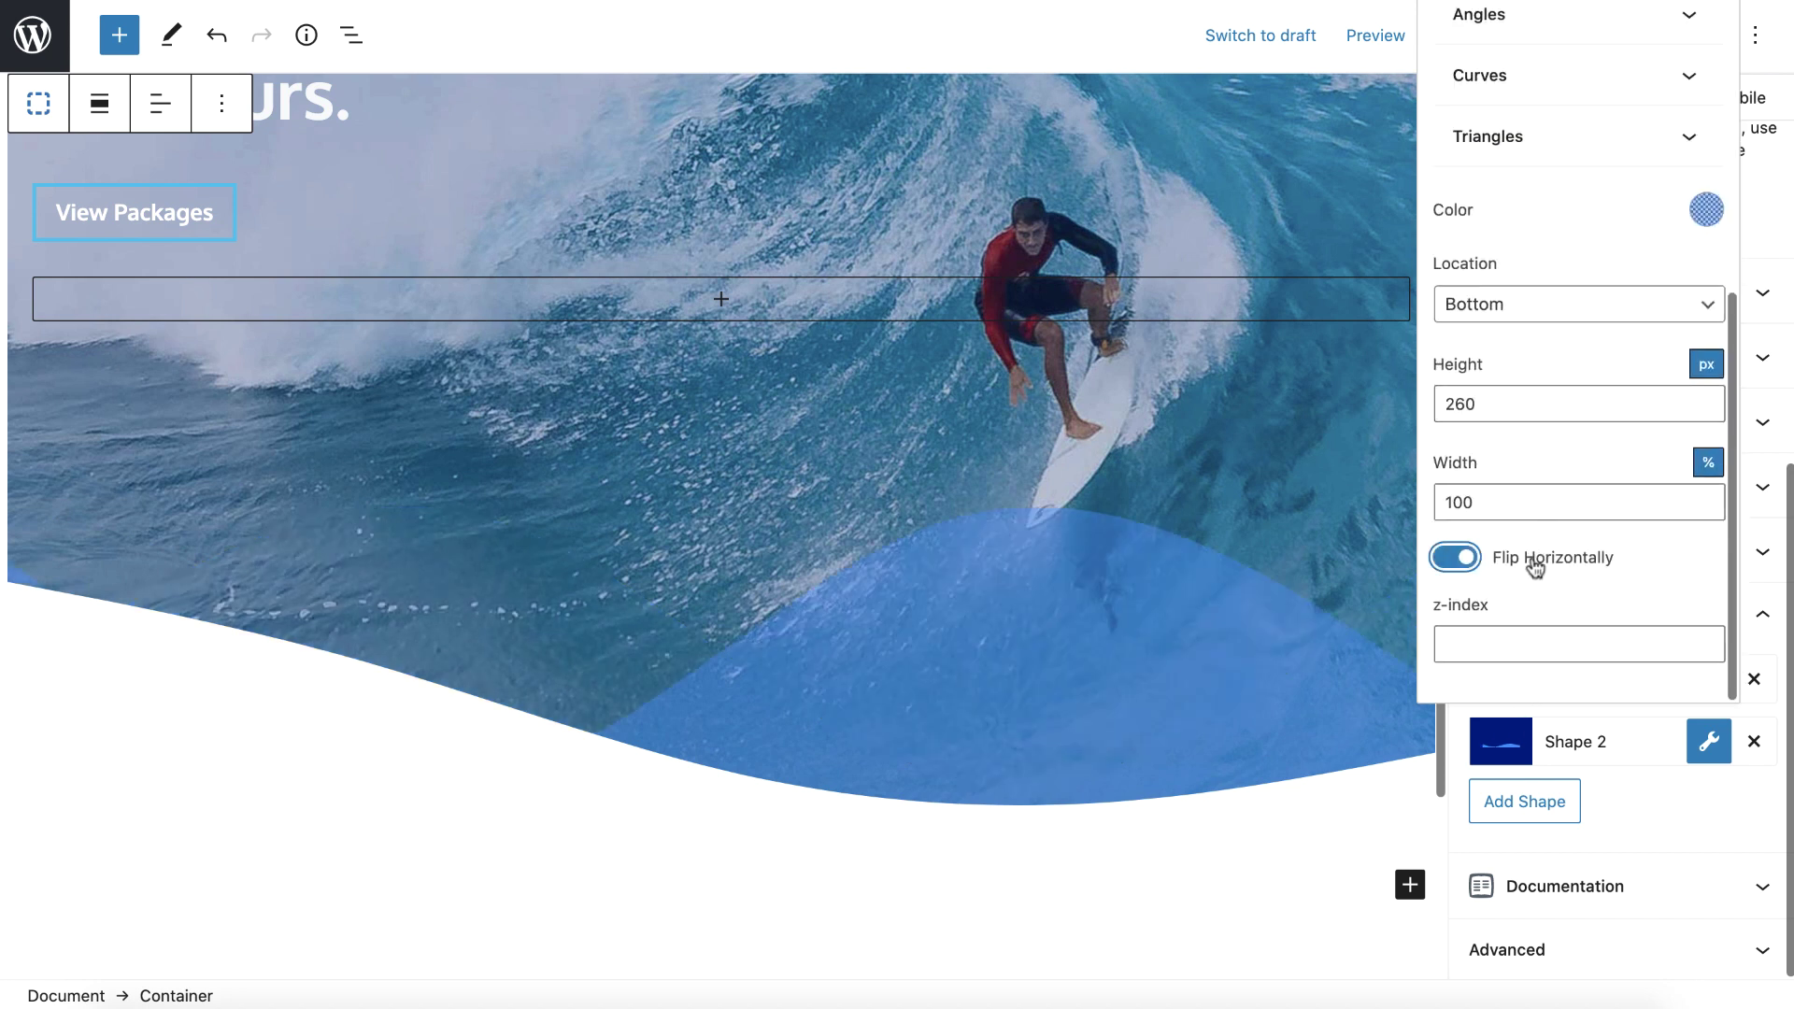
left_click(1535, 567)
Step: Set the blue wave divider's height to 180 px
double_click(1463, 404)
type("160")
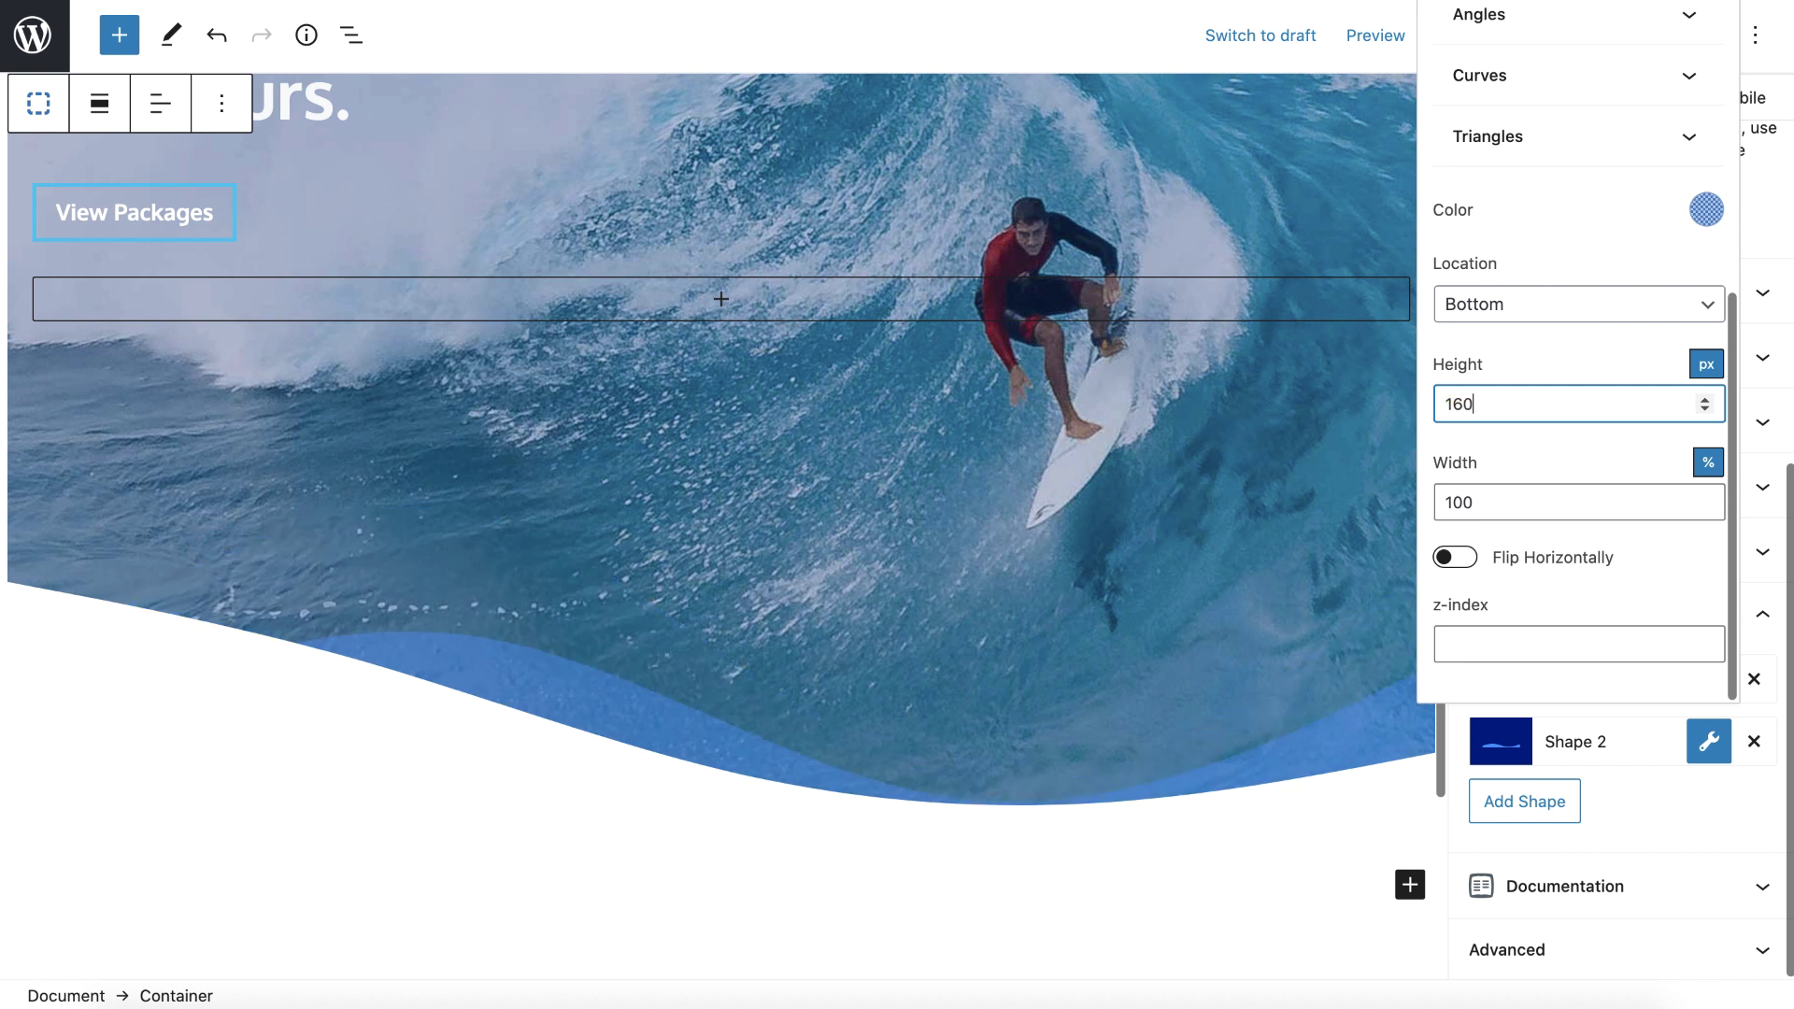
scroll(1143, 470, "down", 2)
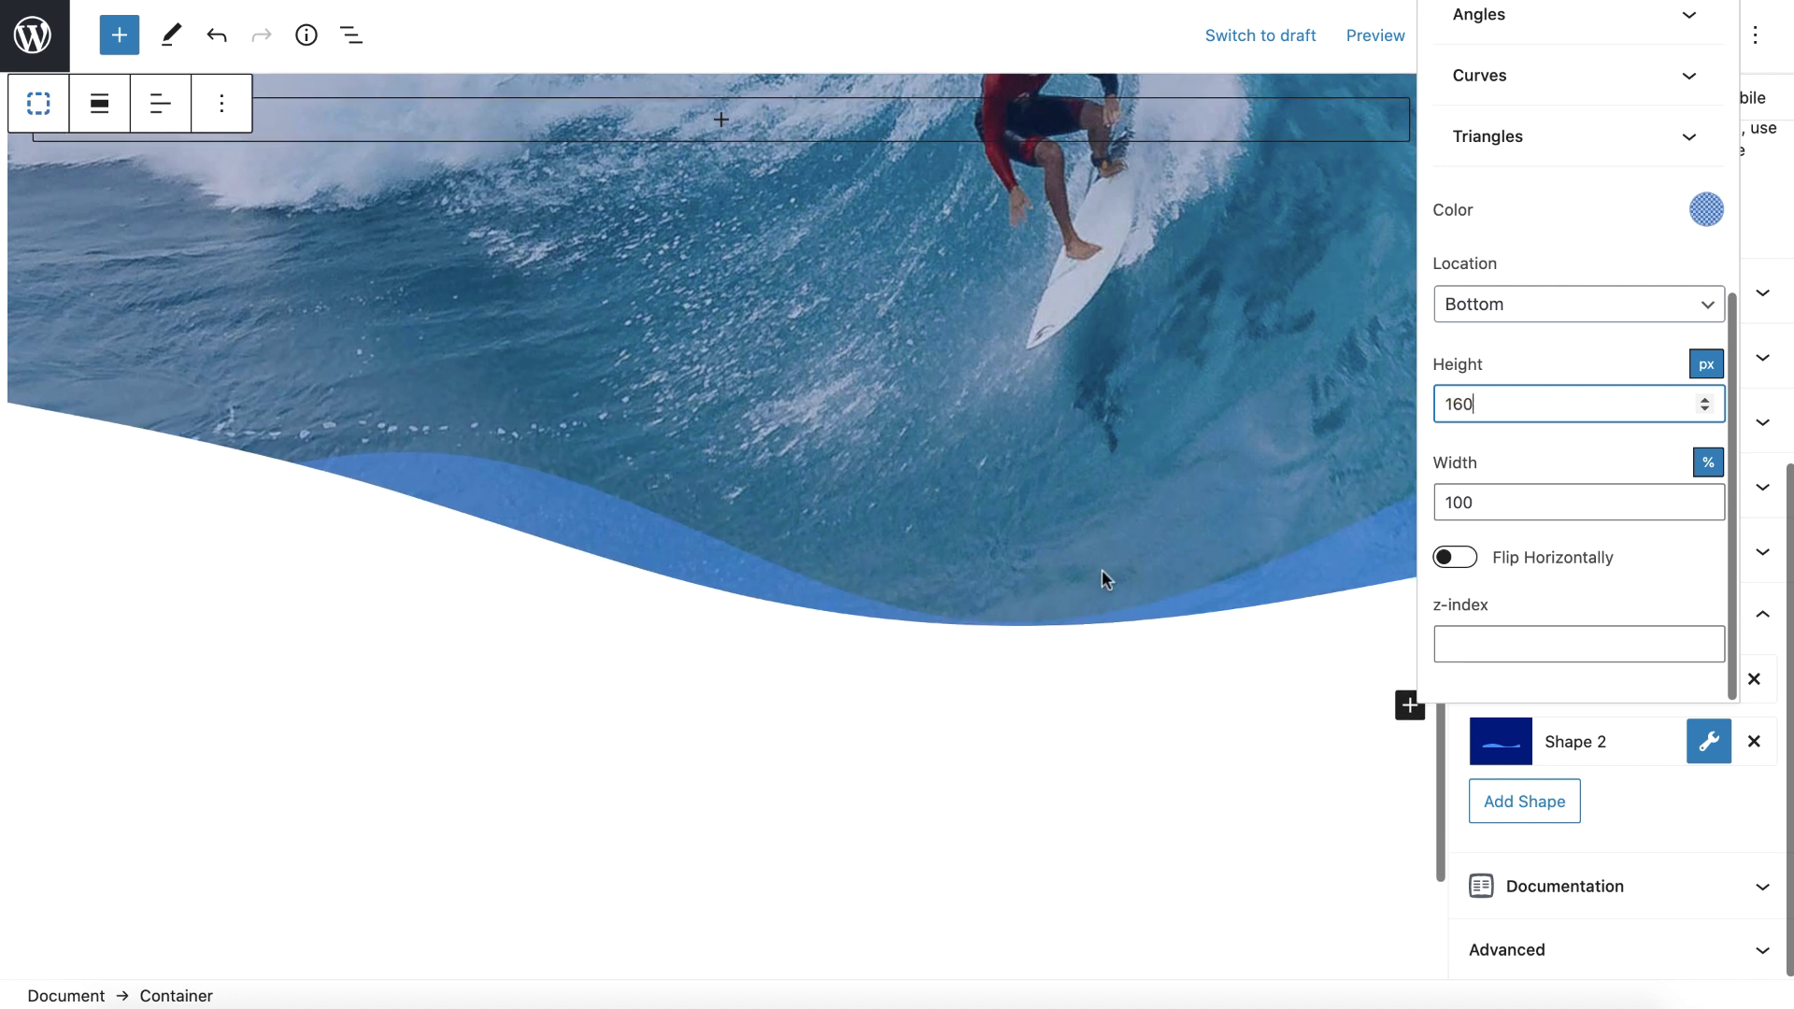
scroll(1117, 587, "up", 2)
key("BackSpace")
key("BackSpace")
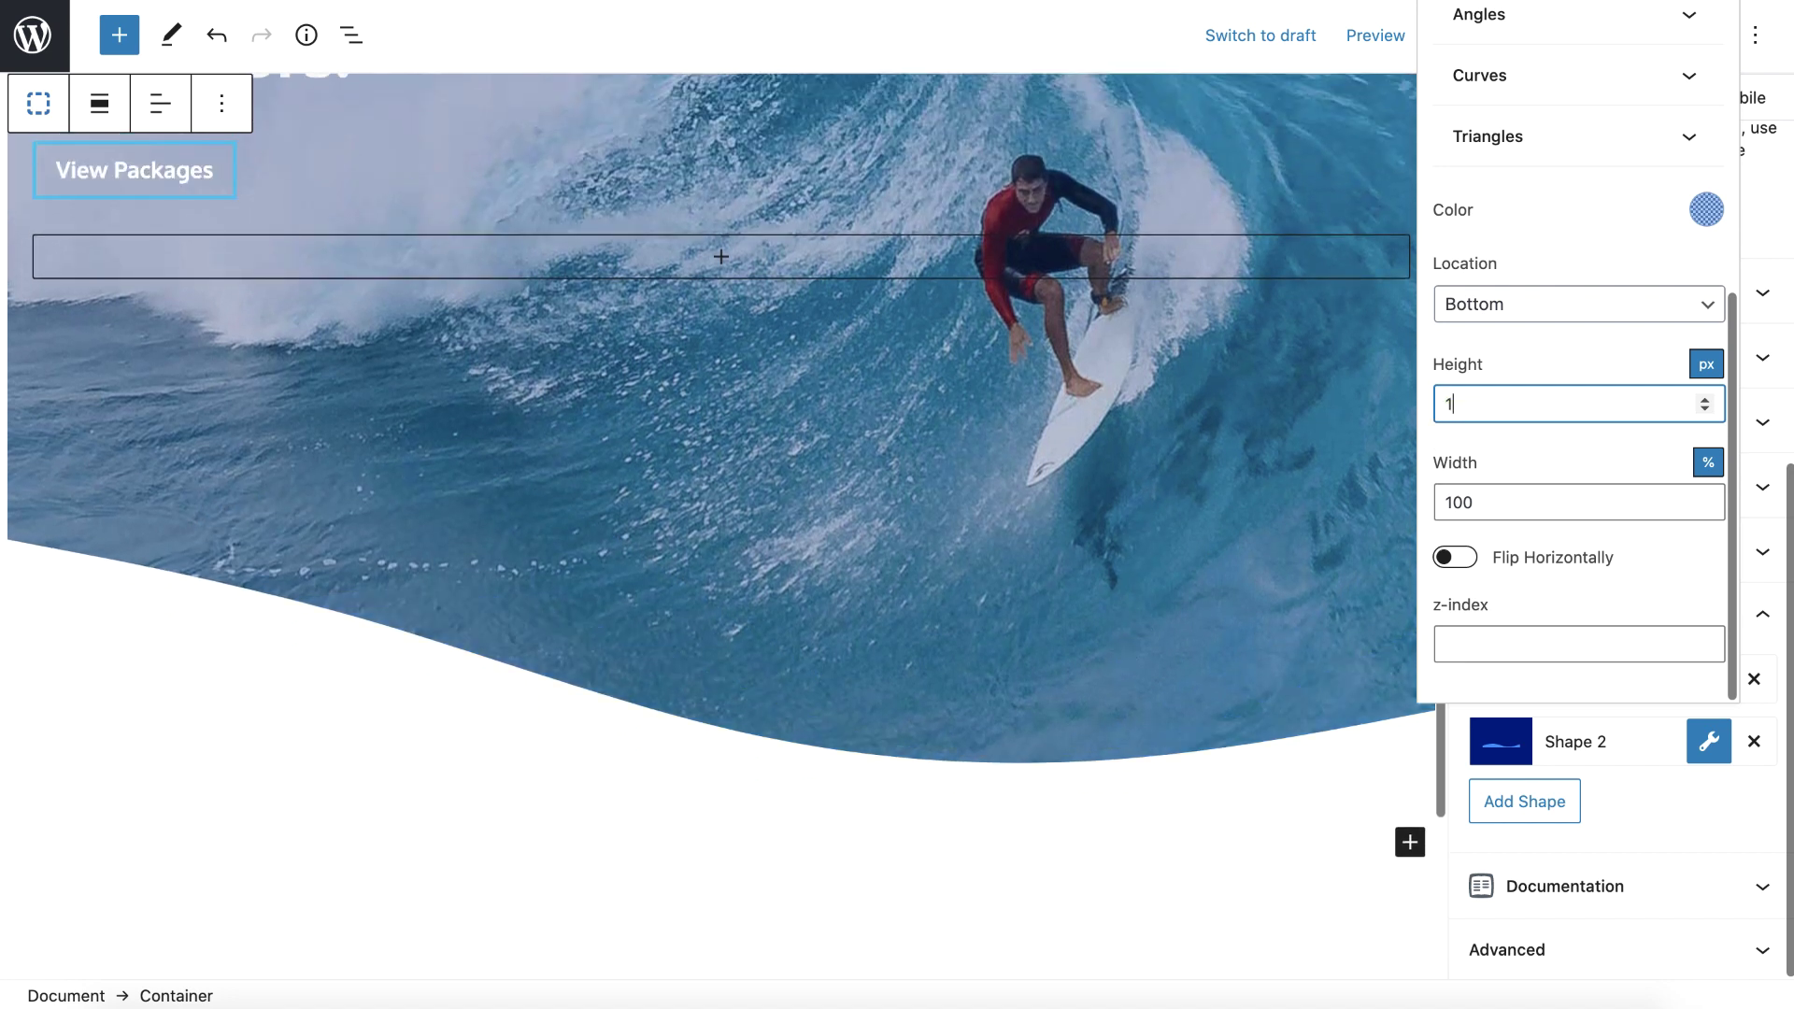
Step: Add a third shape coloured teal #24ffc8 at 0.45 opacity
type("80")
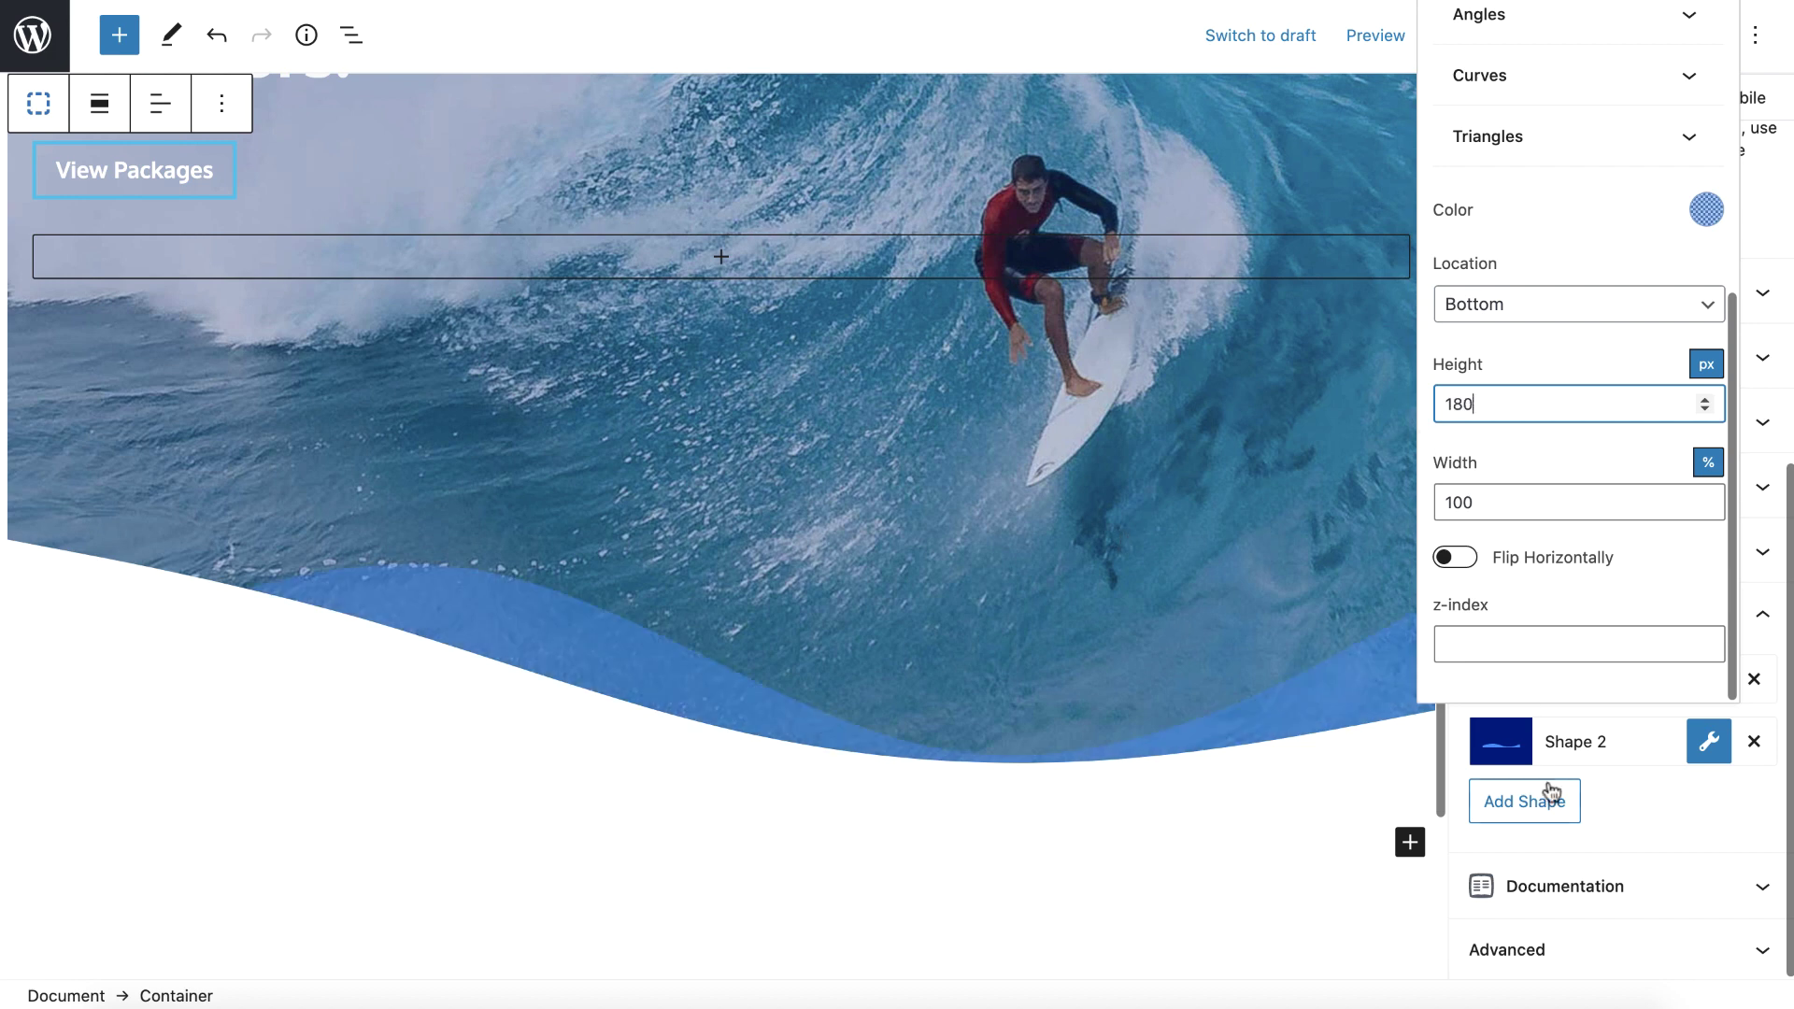
left_click(1495, 799)
left_click(1709, 742)
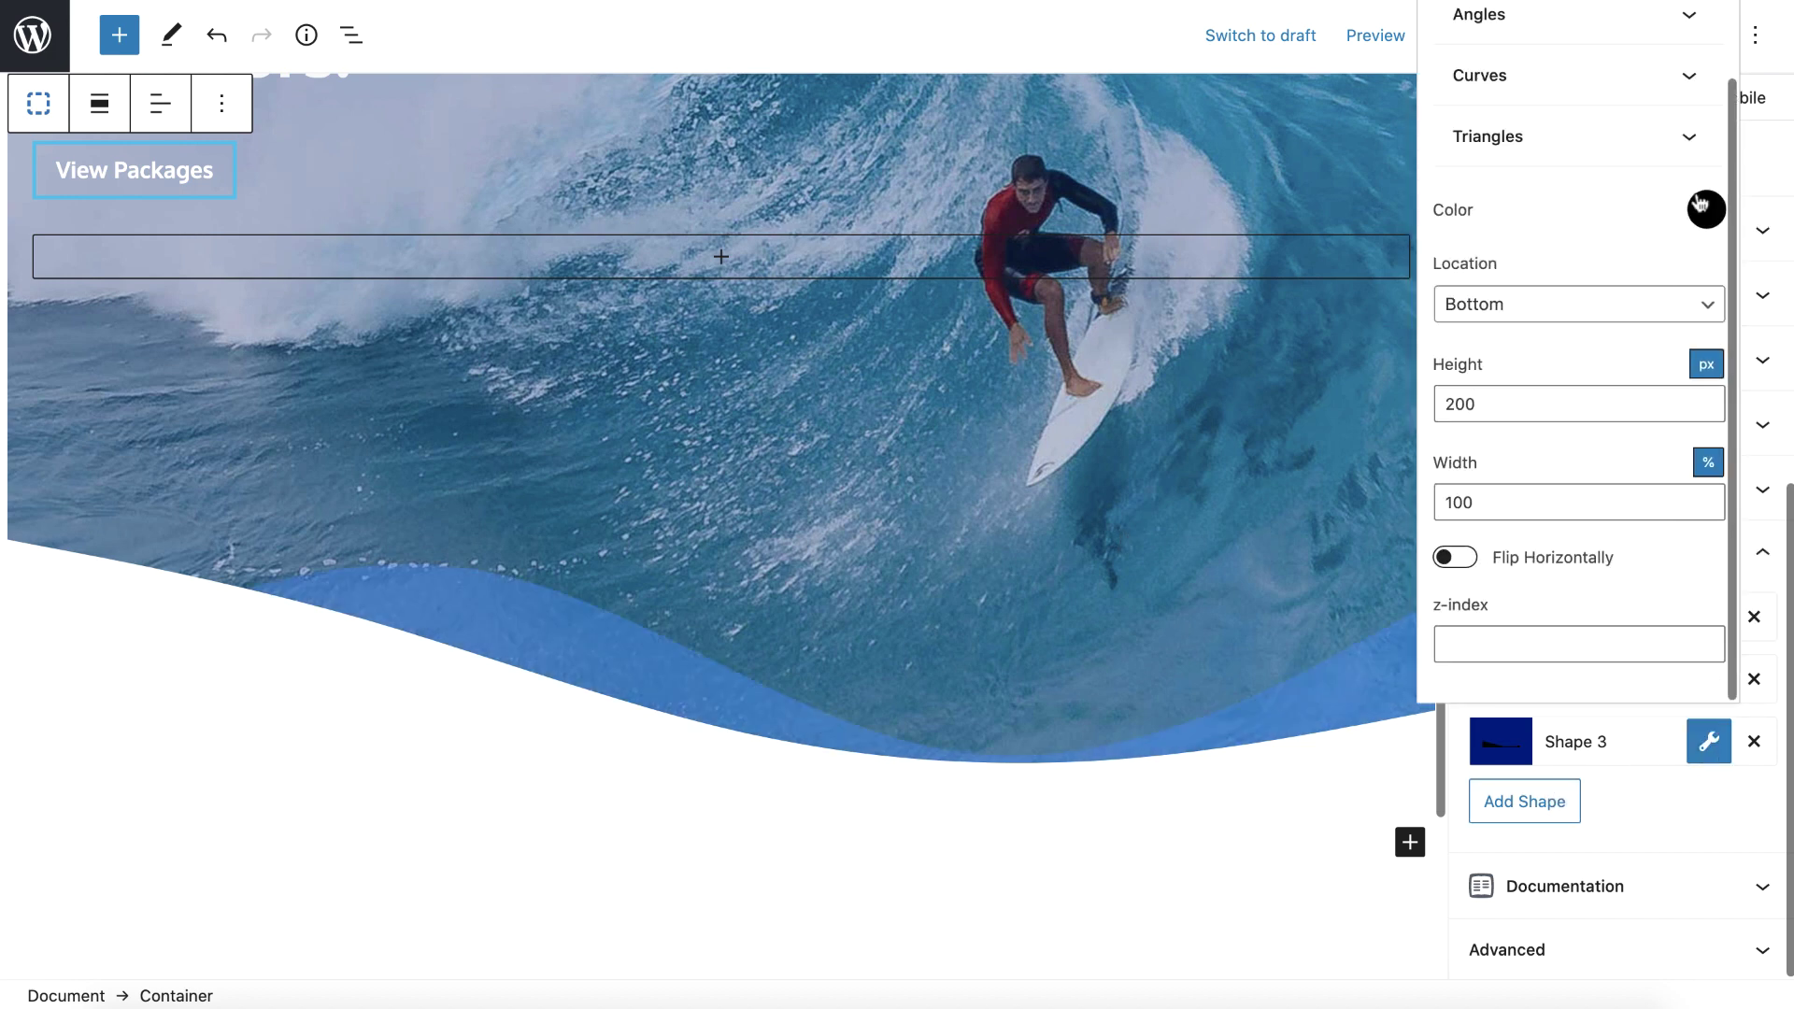
left_click(1707, 209)
left_click(1540, 473)
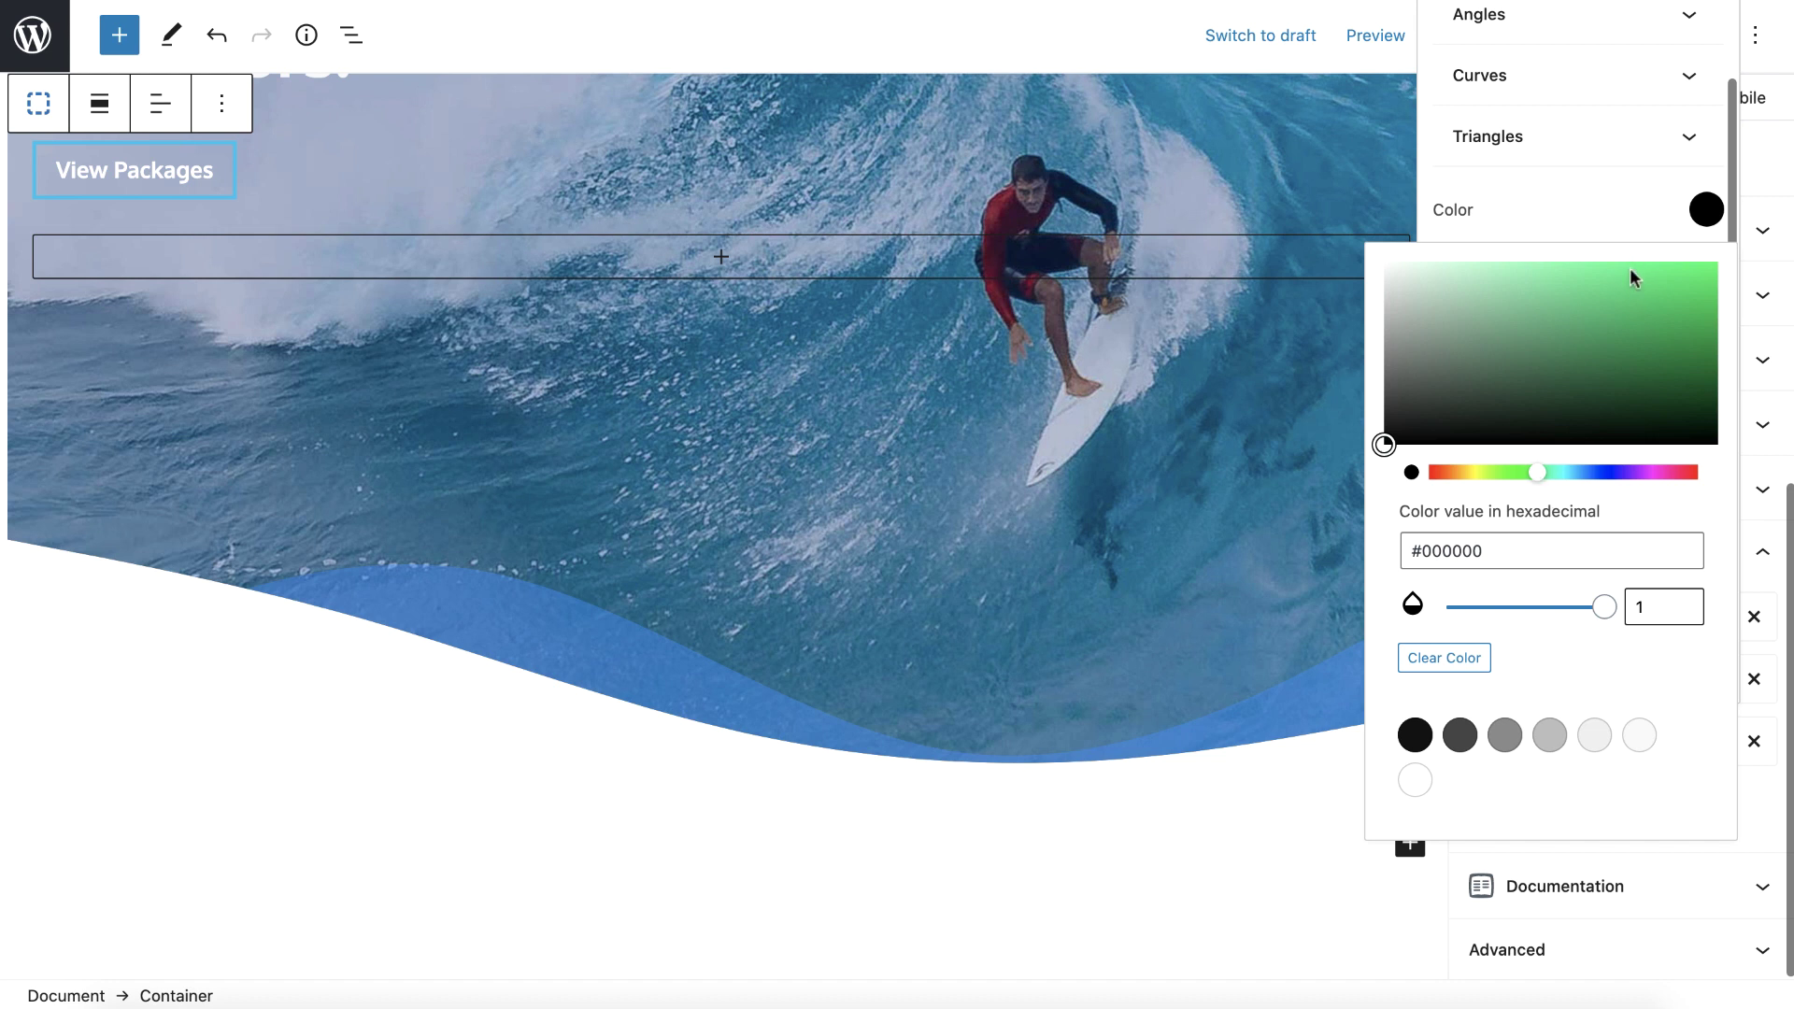
left_click(1552, 473)
left_click(1658, 272)
left_click_drag(1659, 277, 1671, 262)
left_click(1518, 608)
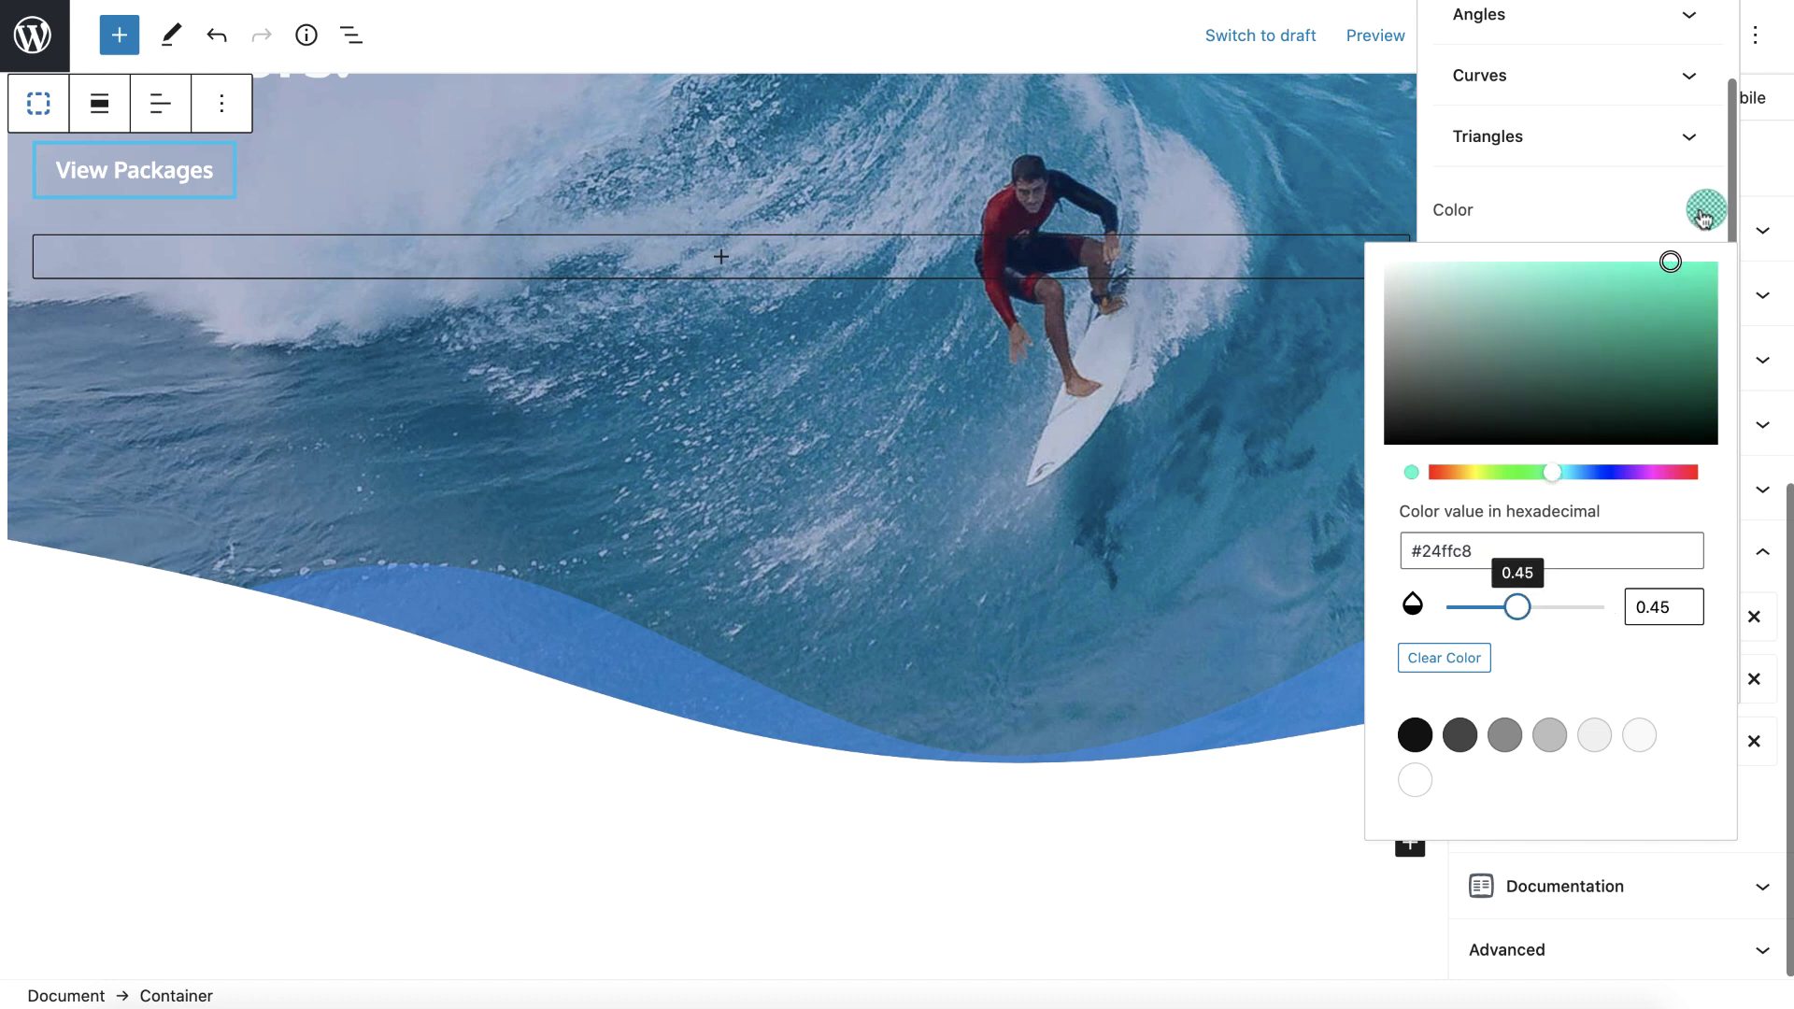
left_click(1706, 209)
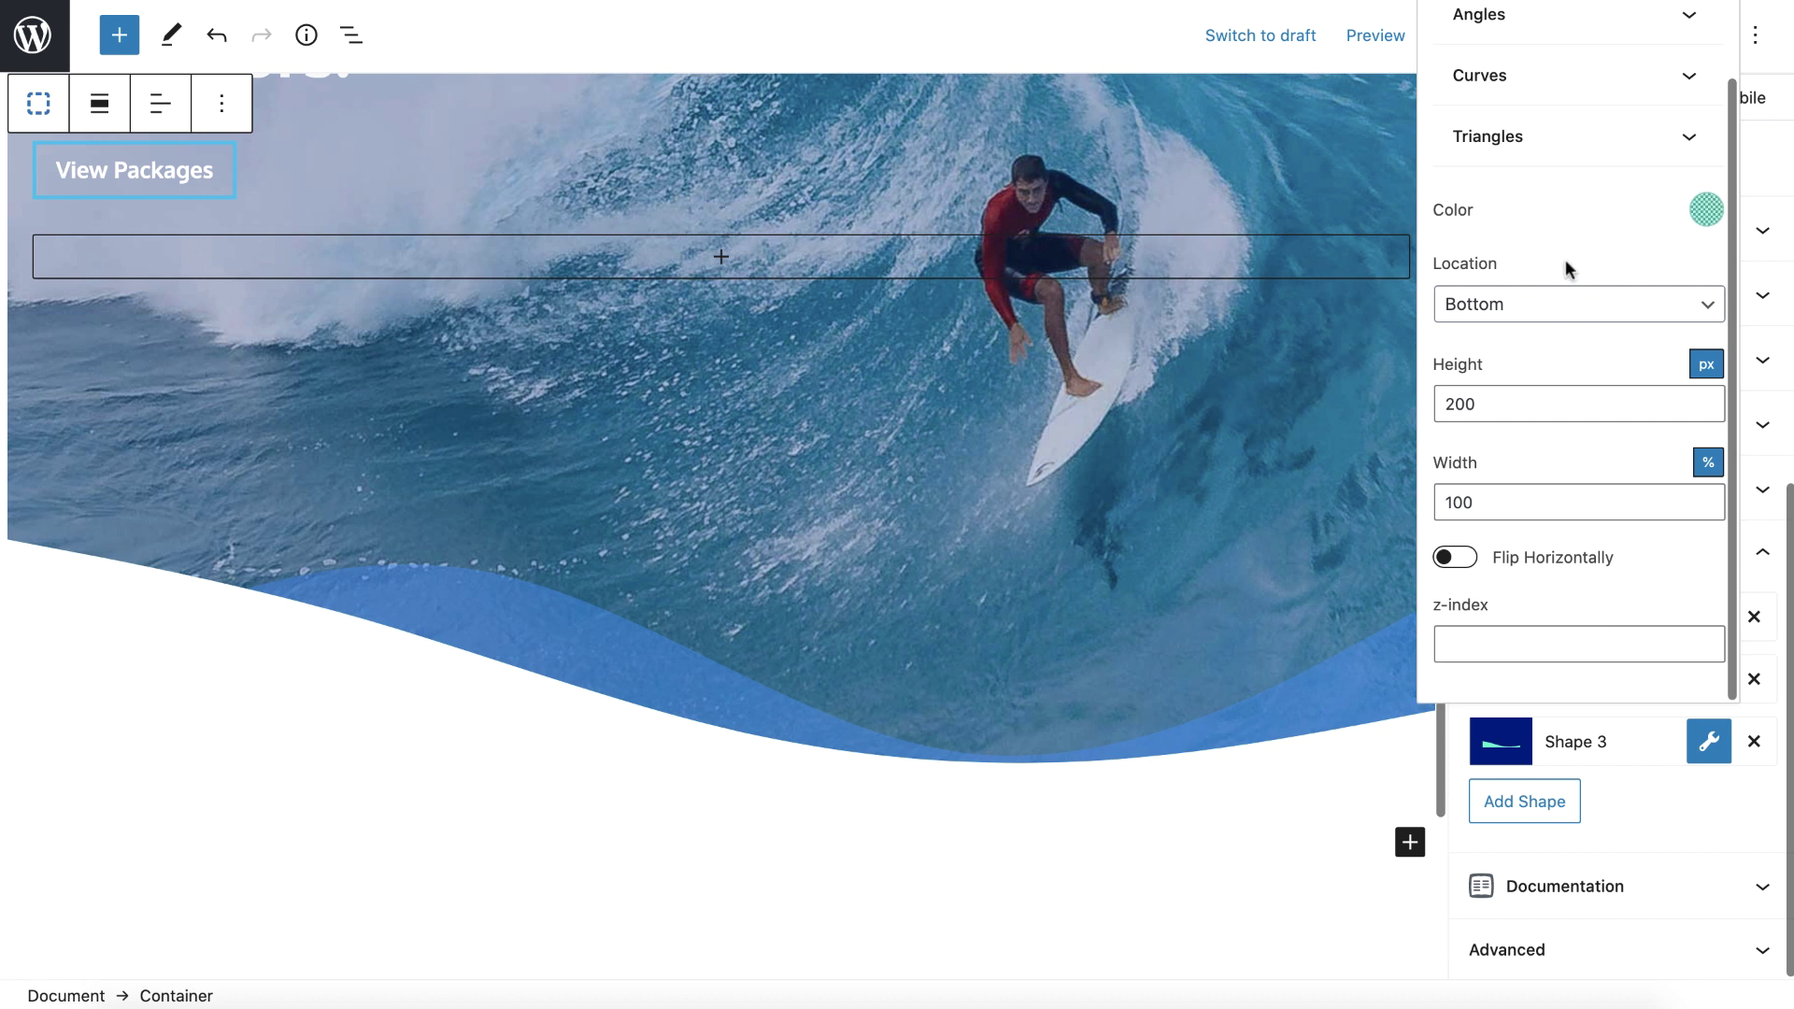
Step: Make Shape 3 the fifth wave form, 300 px tall and unflipped
scroll(1566, 260, "up", 2)
left_click(1545, 58)
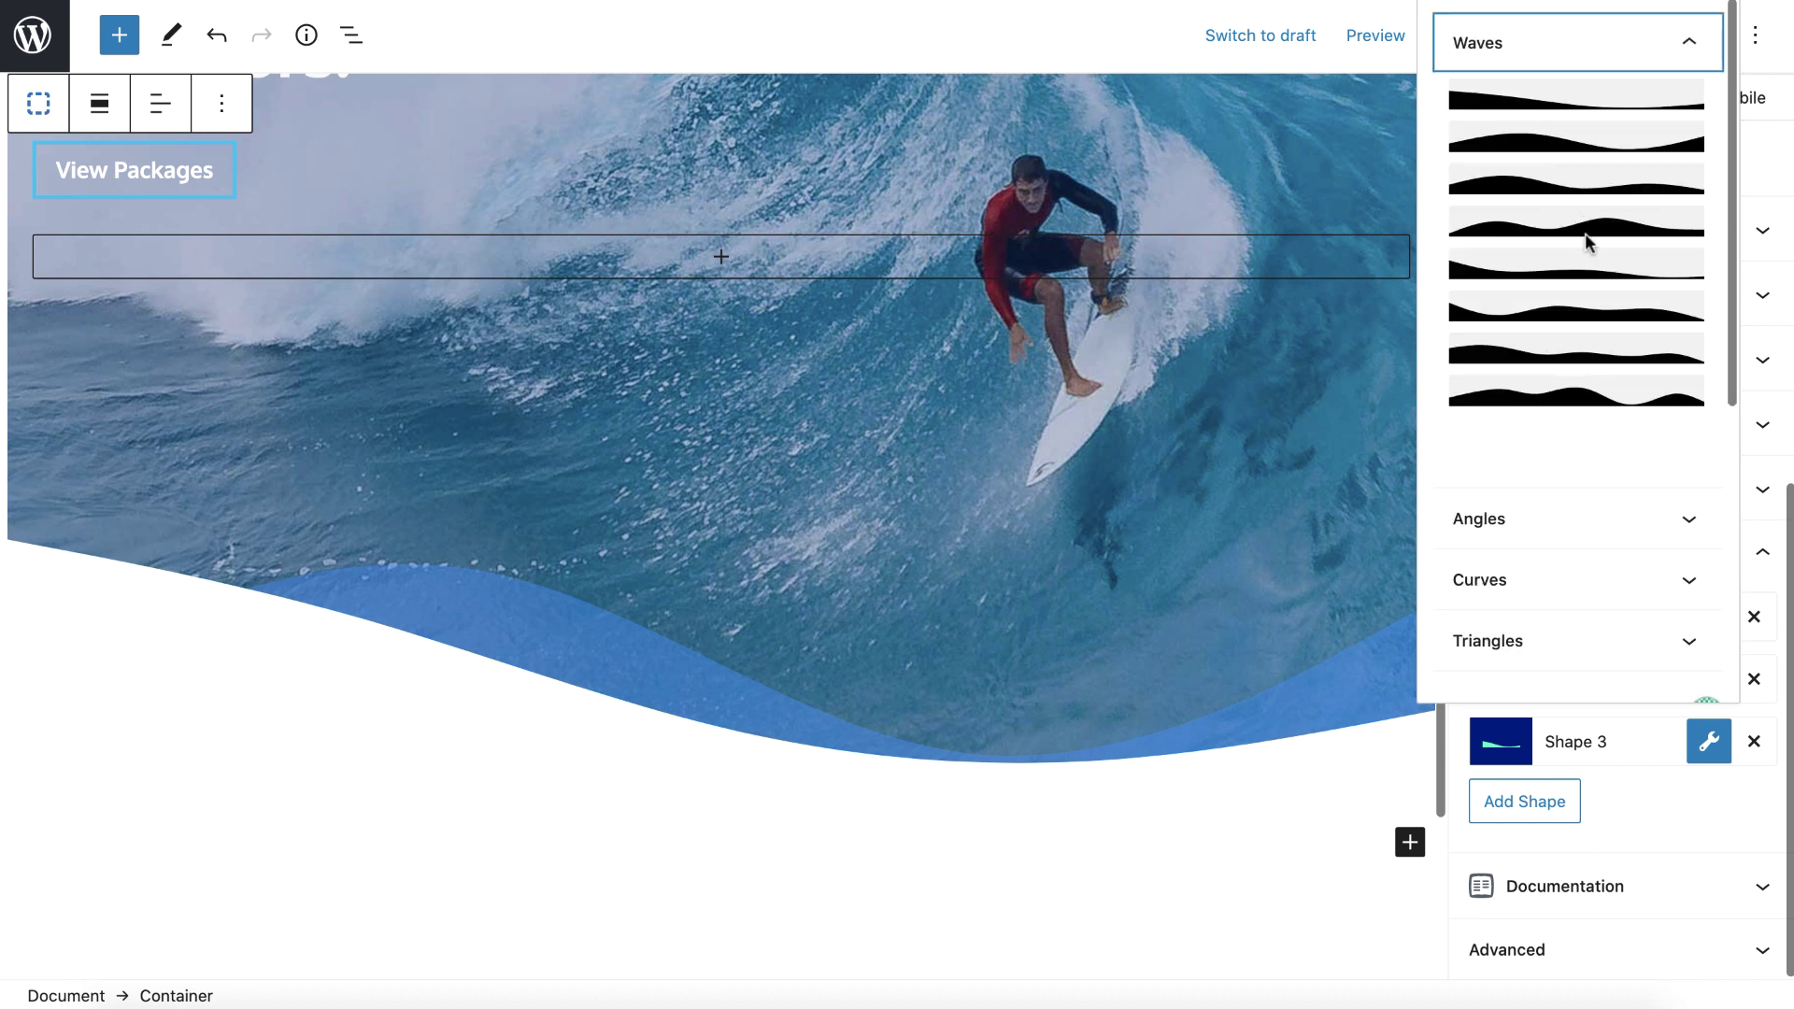
left_click(1572, 270)
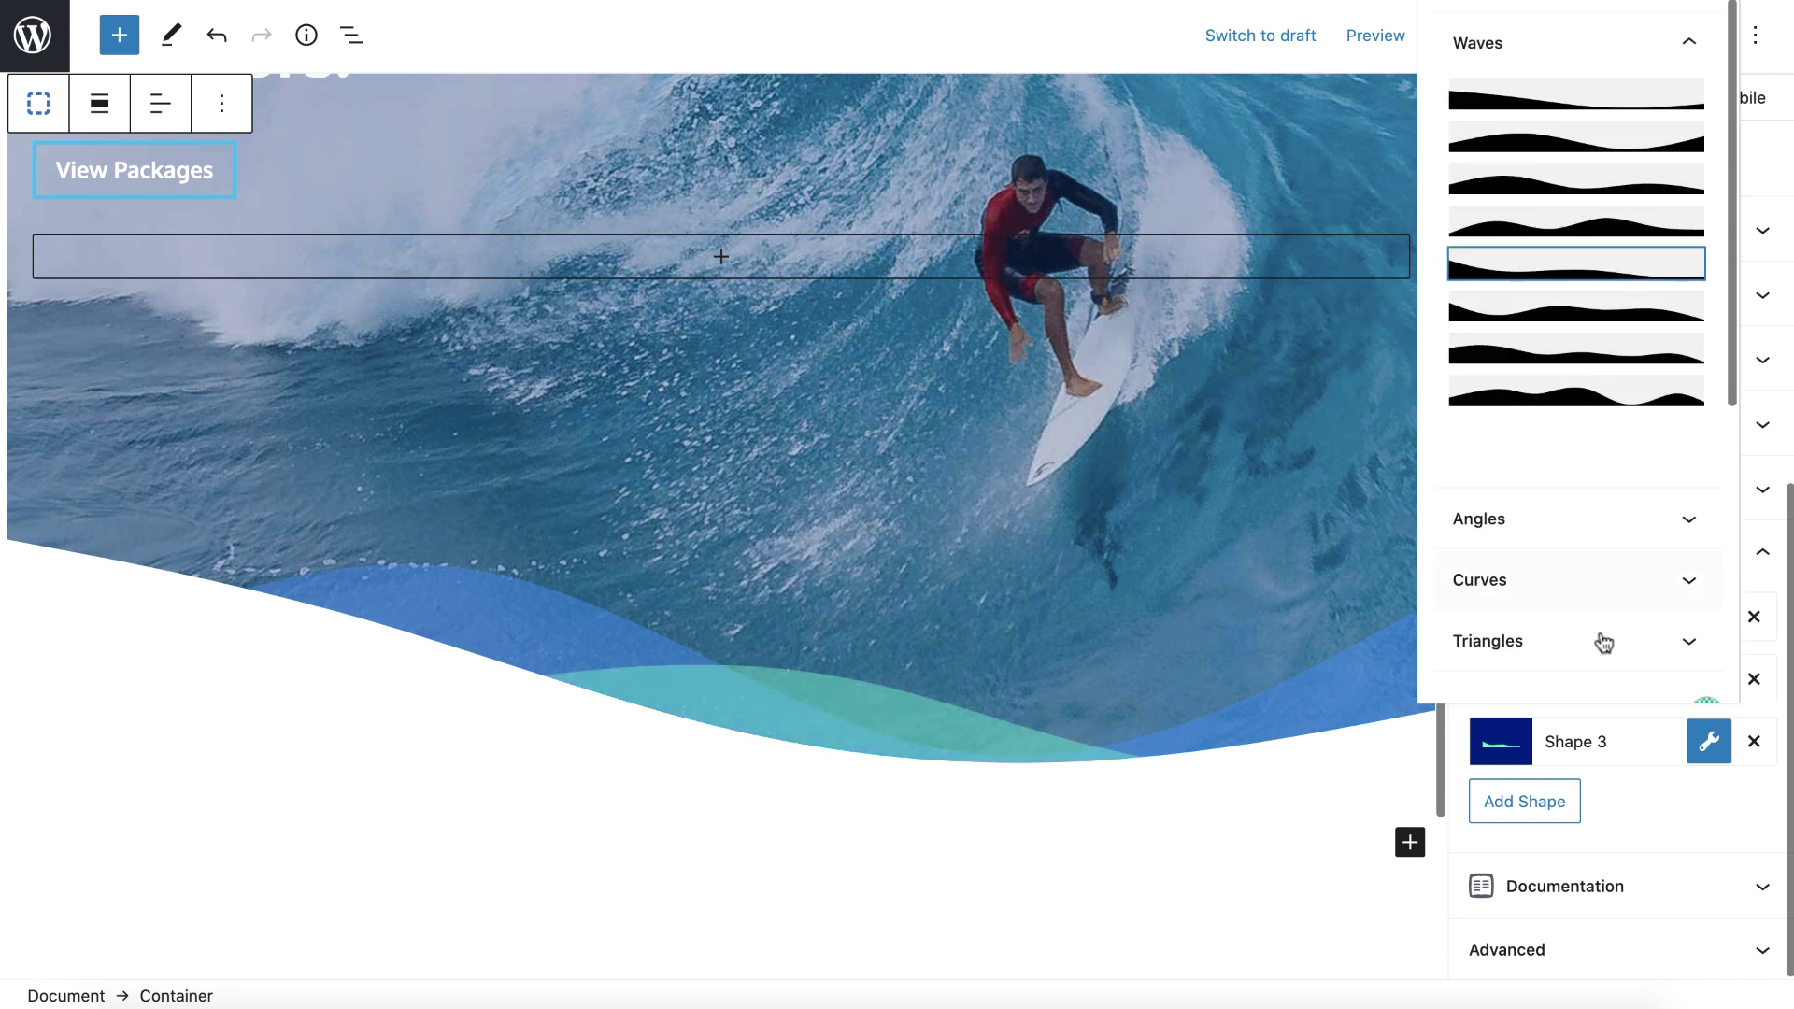
scroll(1602, 654, "down", 5)
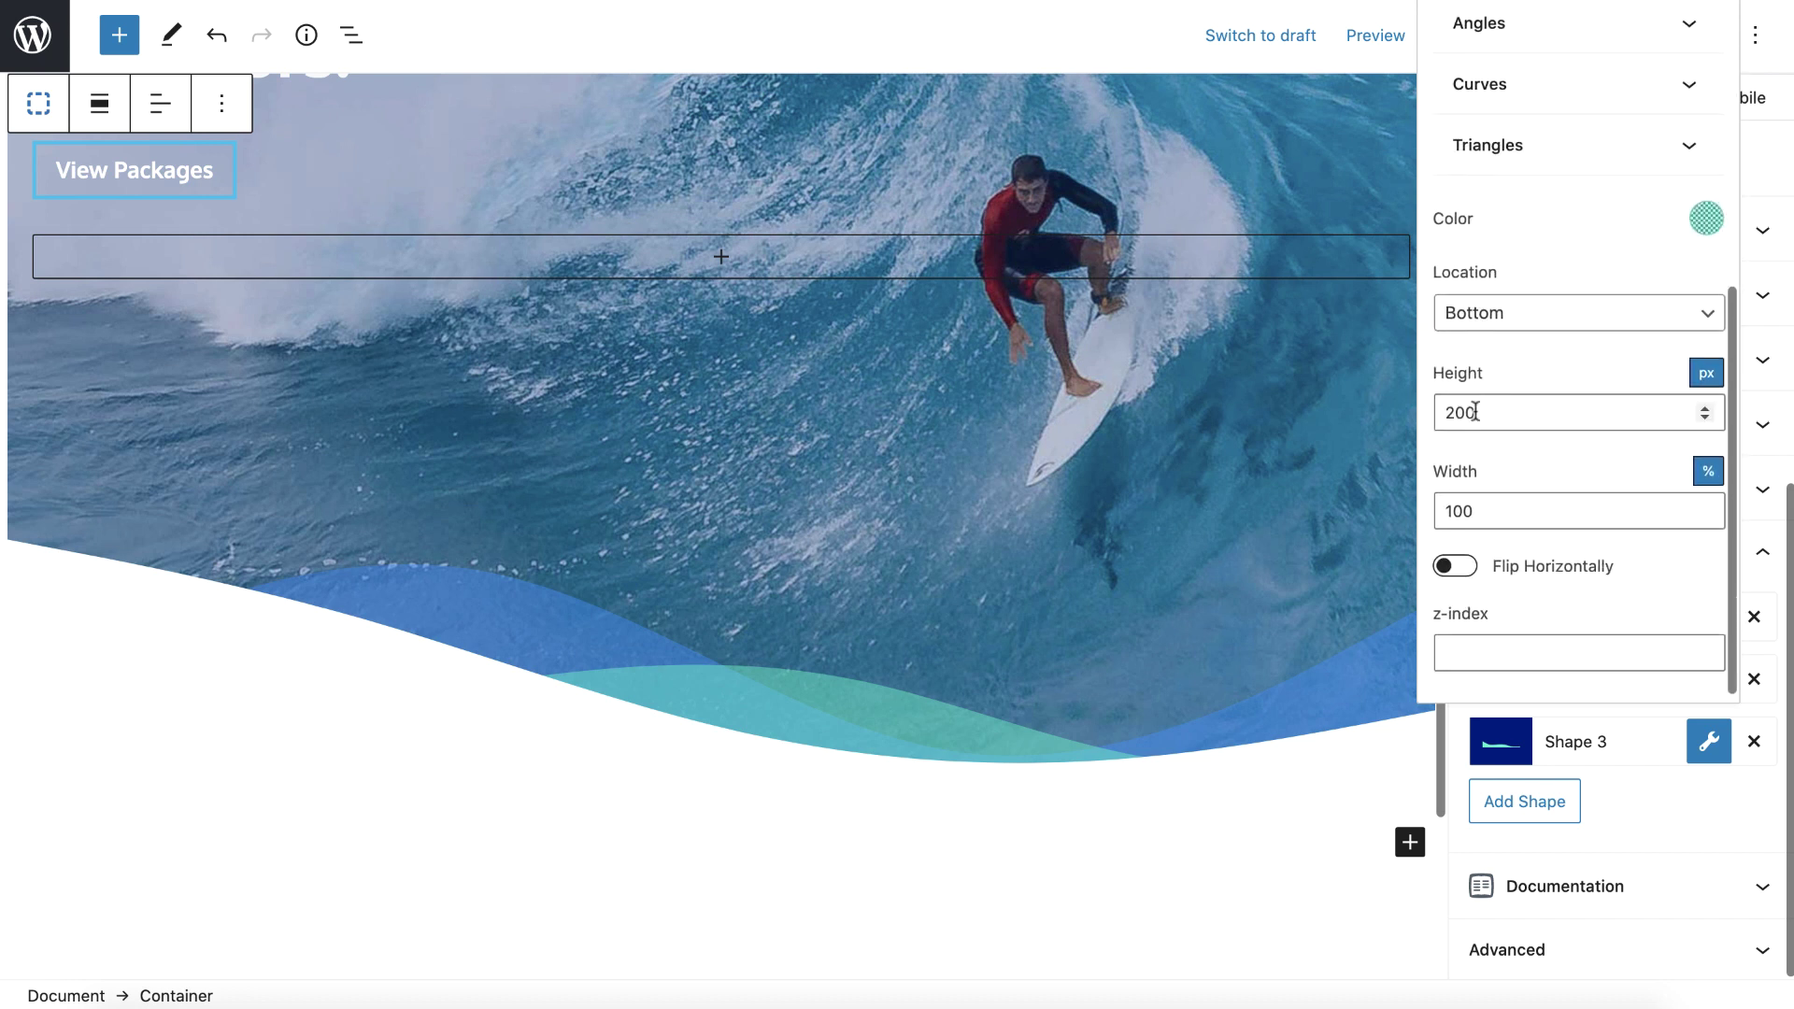
double_click(1476, 412)
type("300")
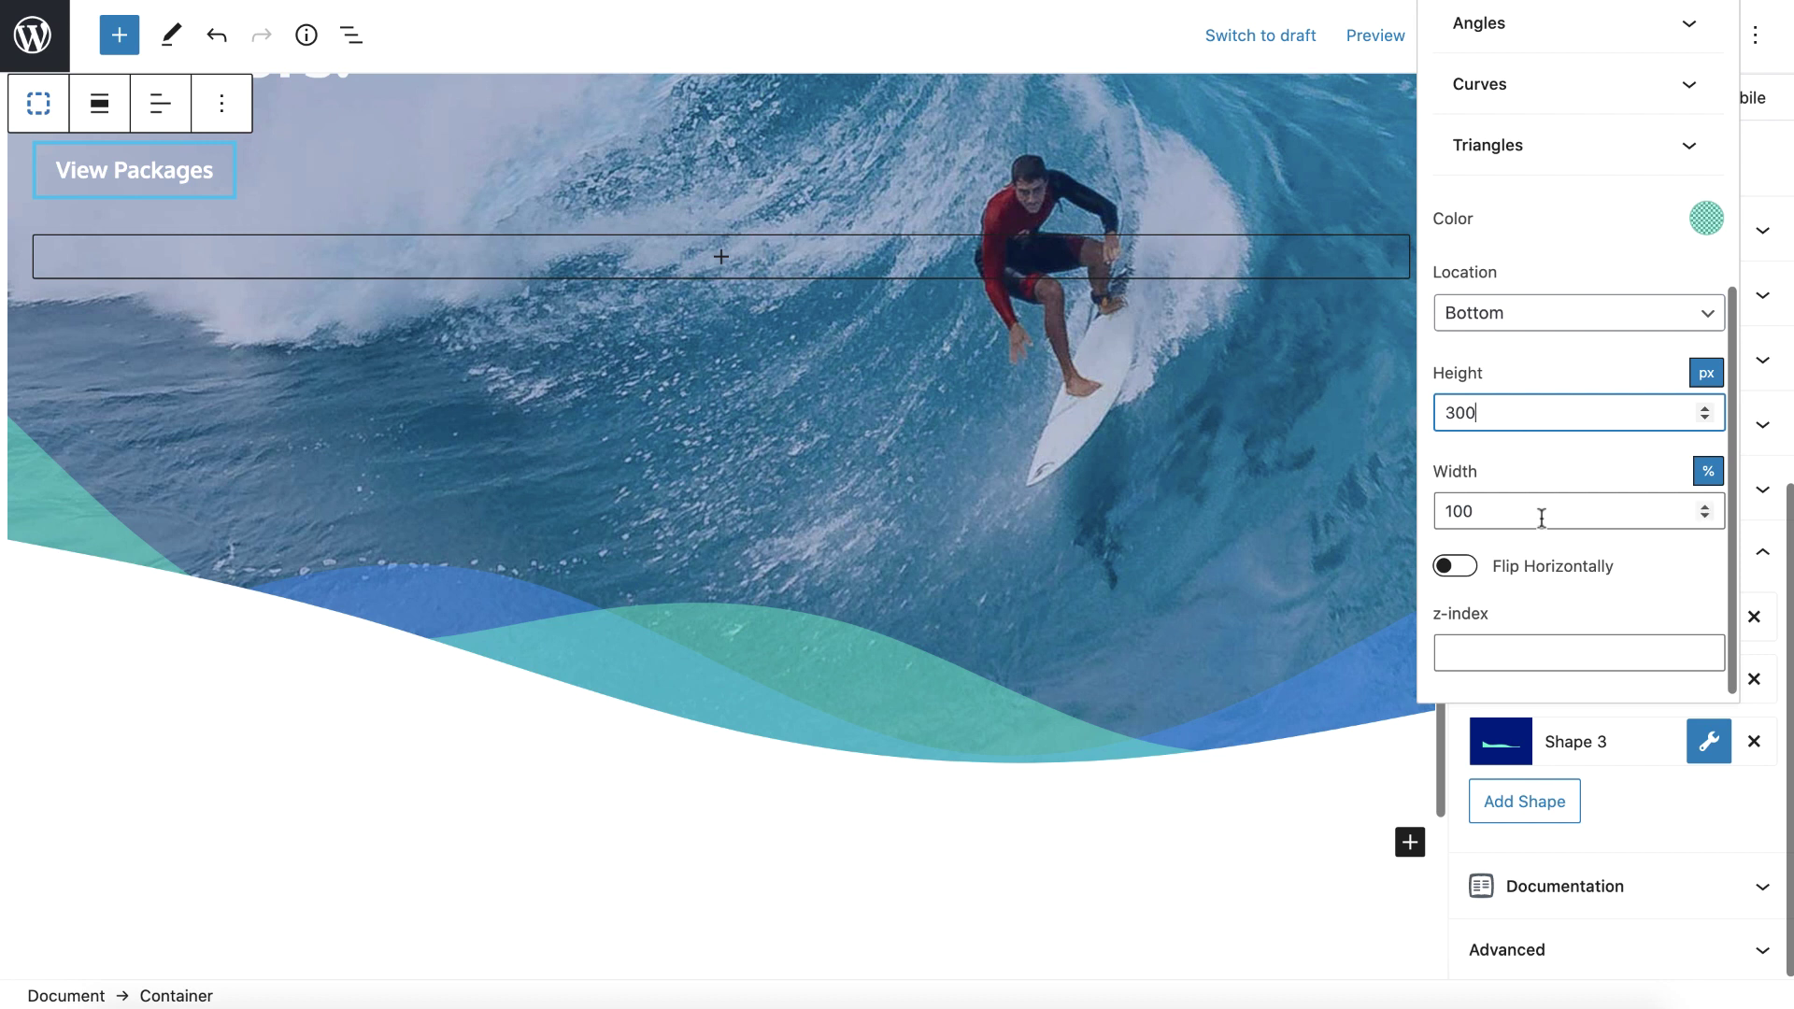
left_click(1550, 566)
left_click(1551, 567)
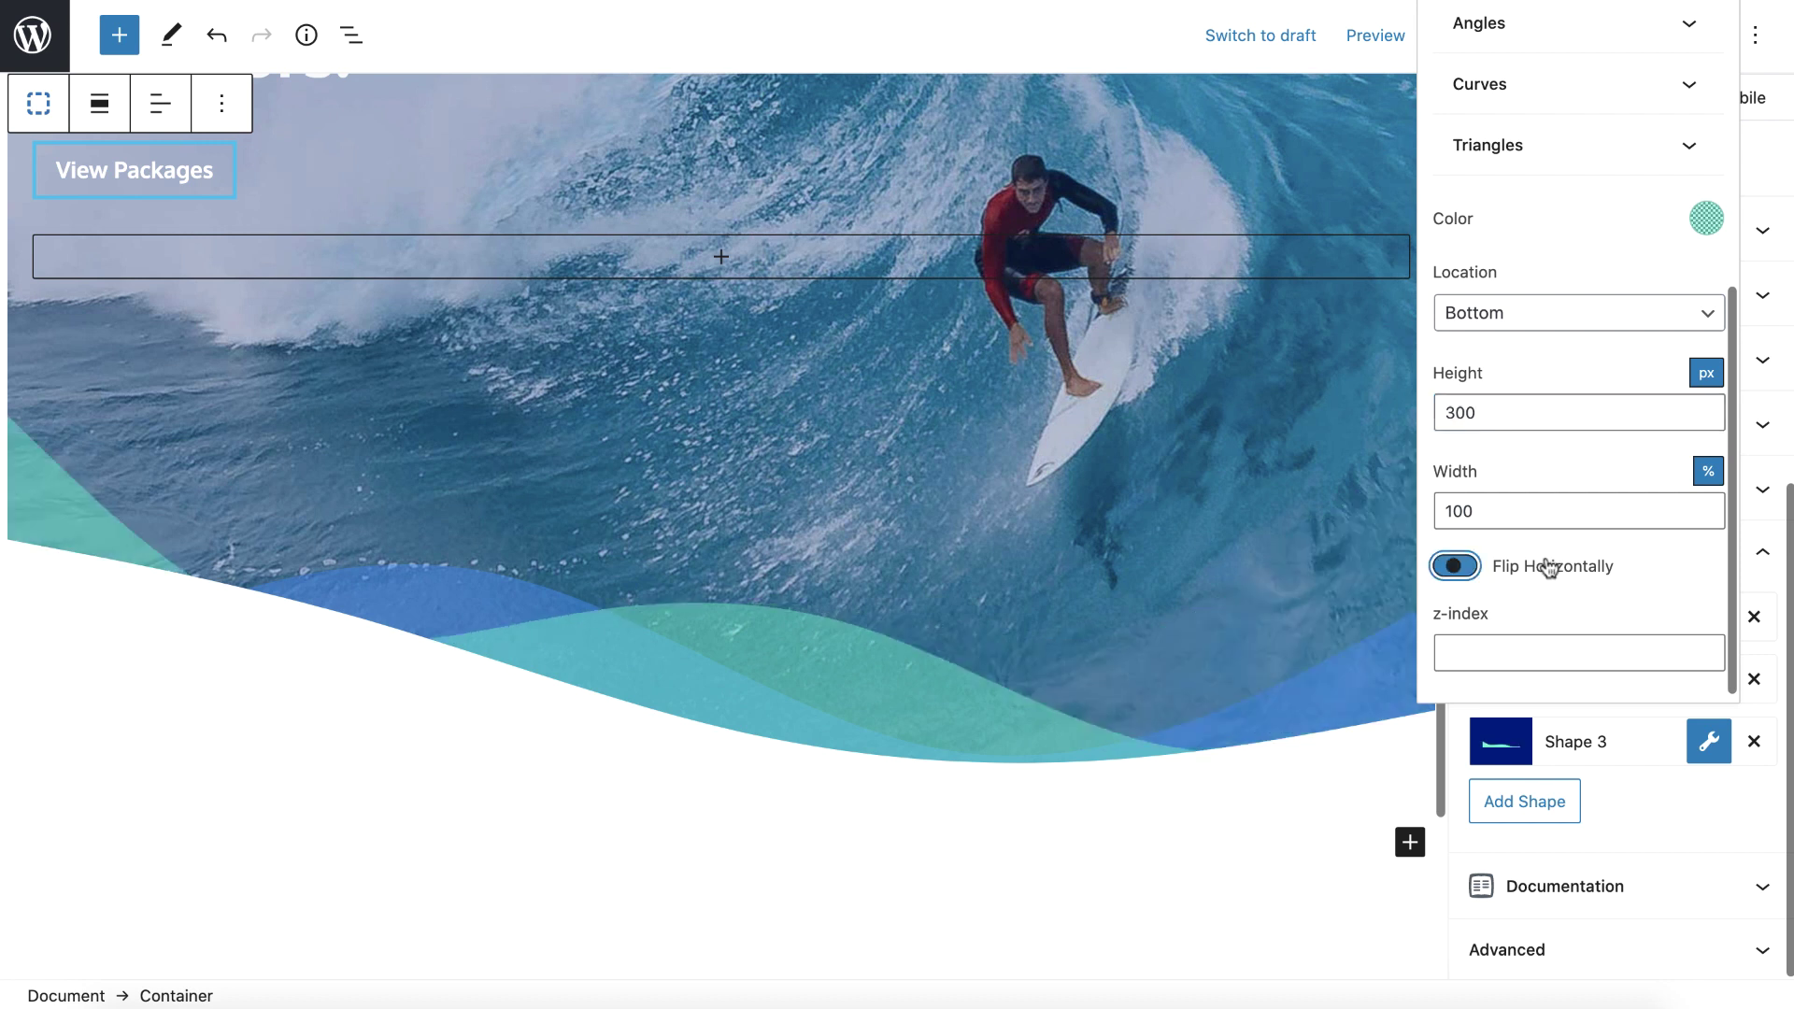
scroll(1551, 566, "down", 1)
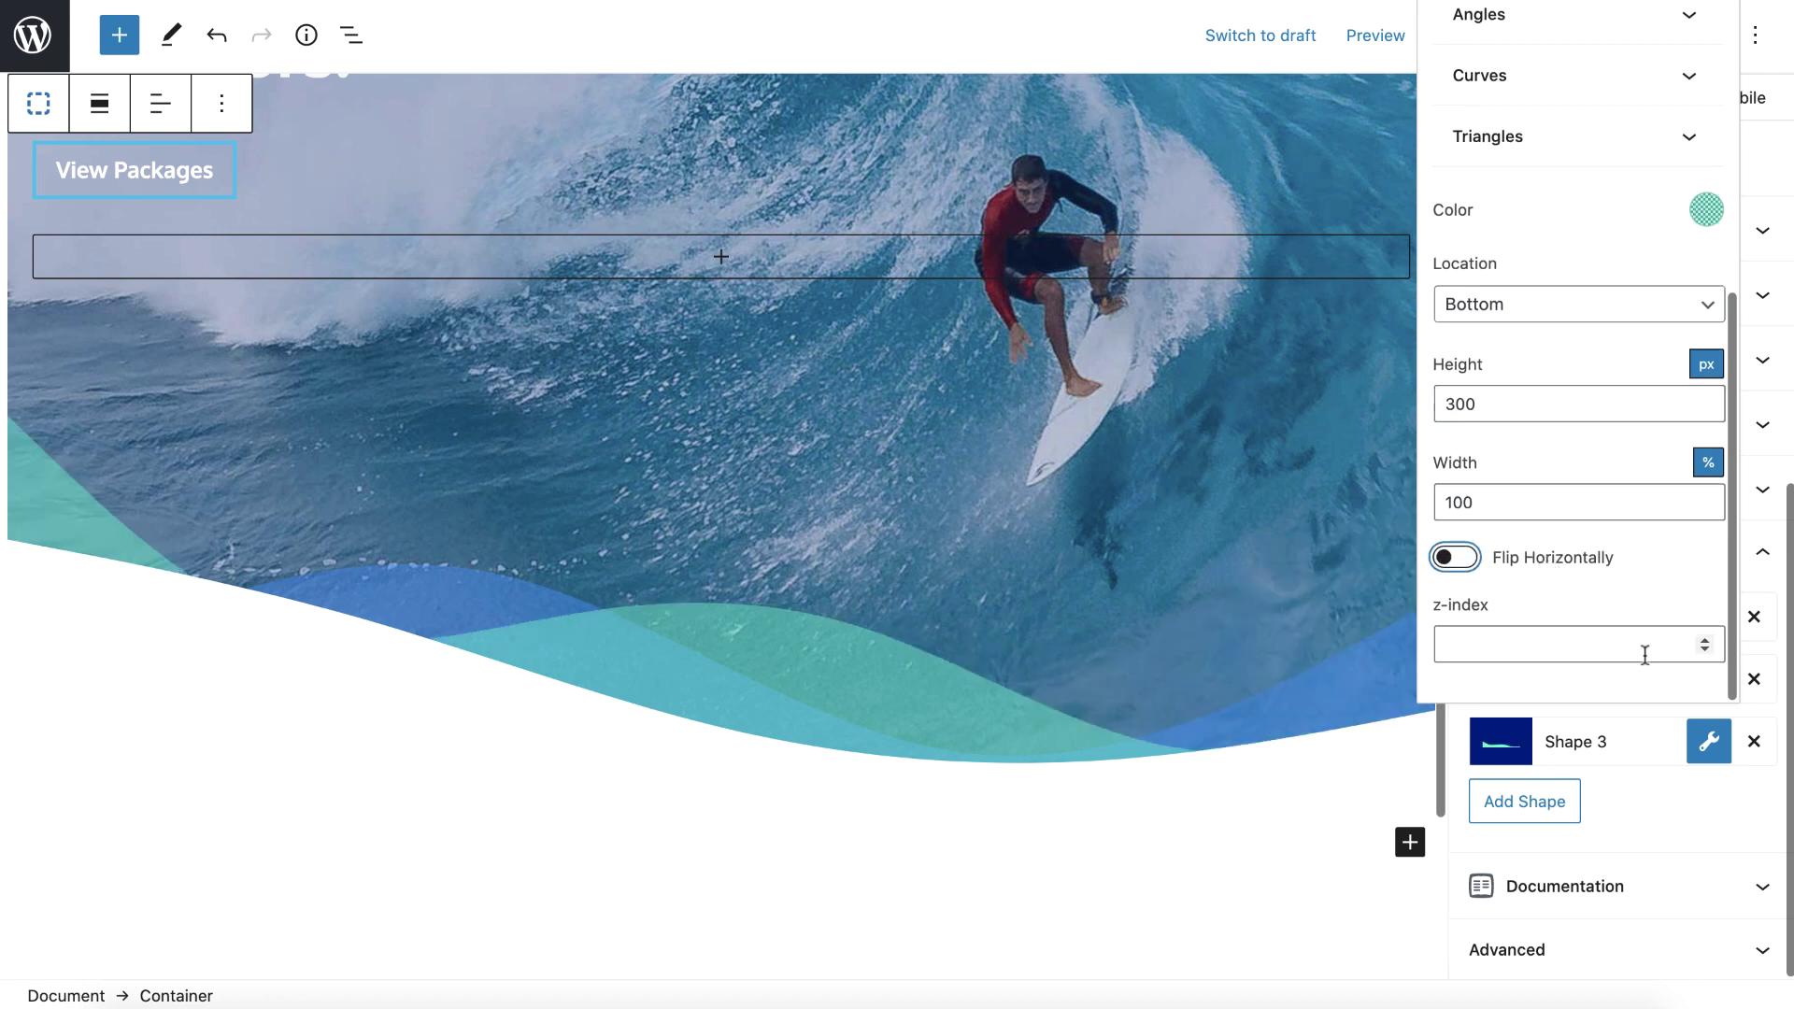
Step: Layer Shape 3 at z-index 3 and Shape 2 beneath it at z-index 2
left_click(1481, 624)
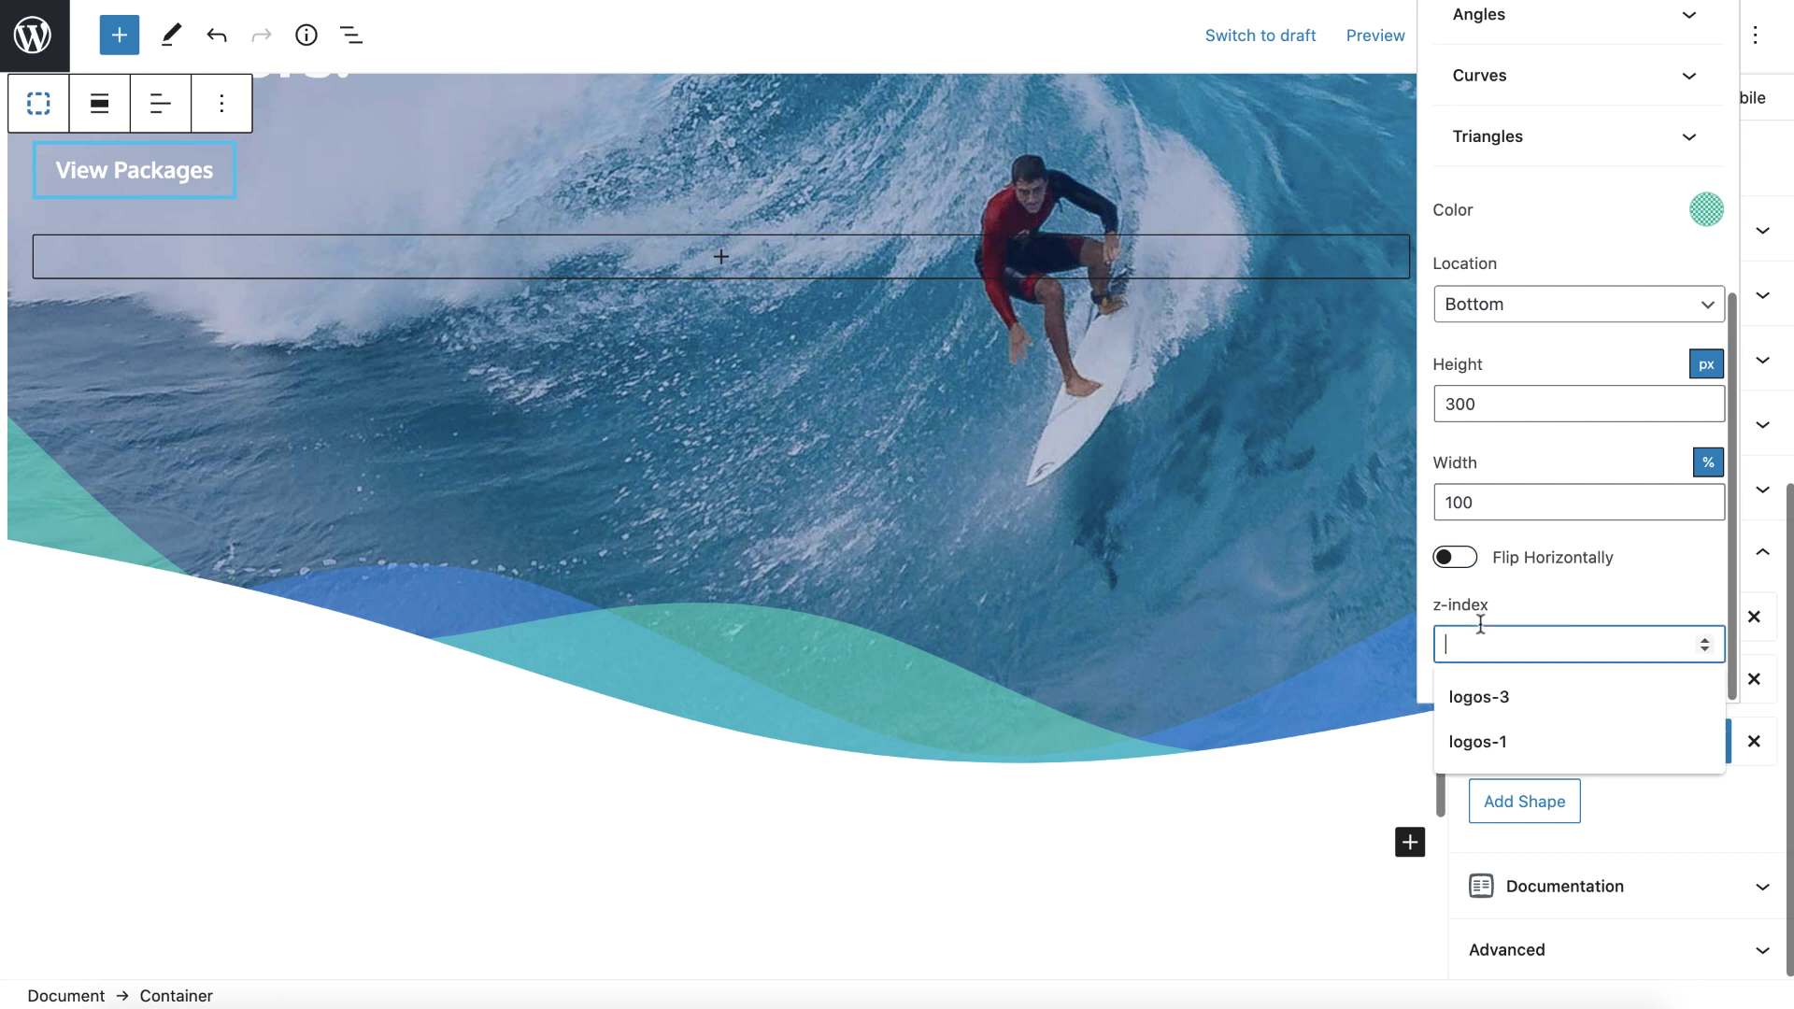
type("3")
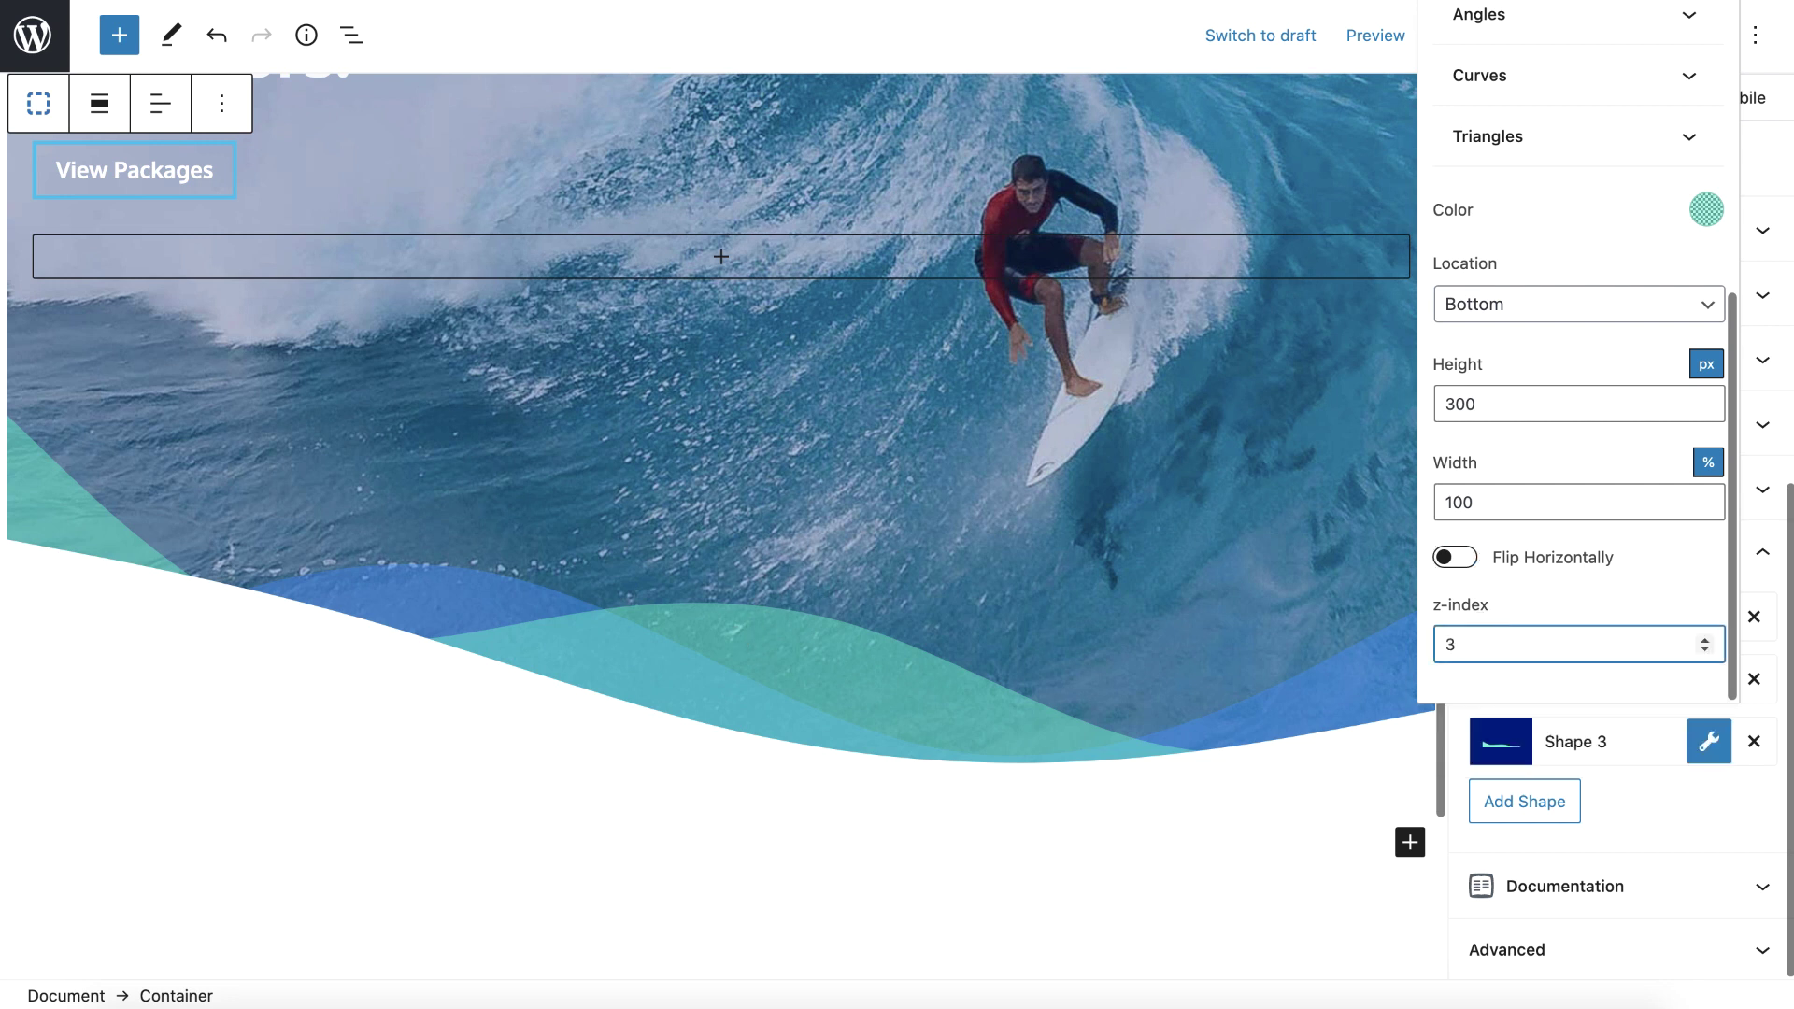
left_click(1709, 743)
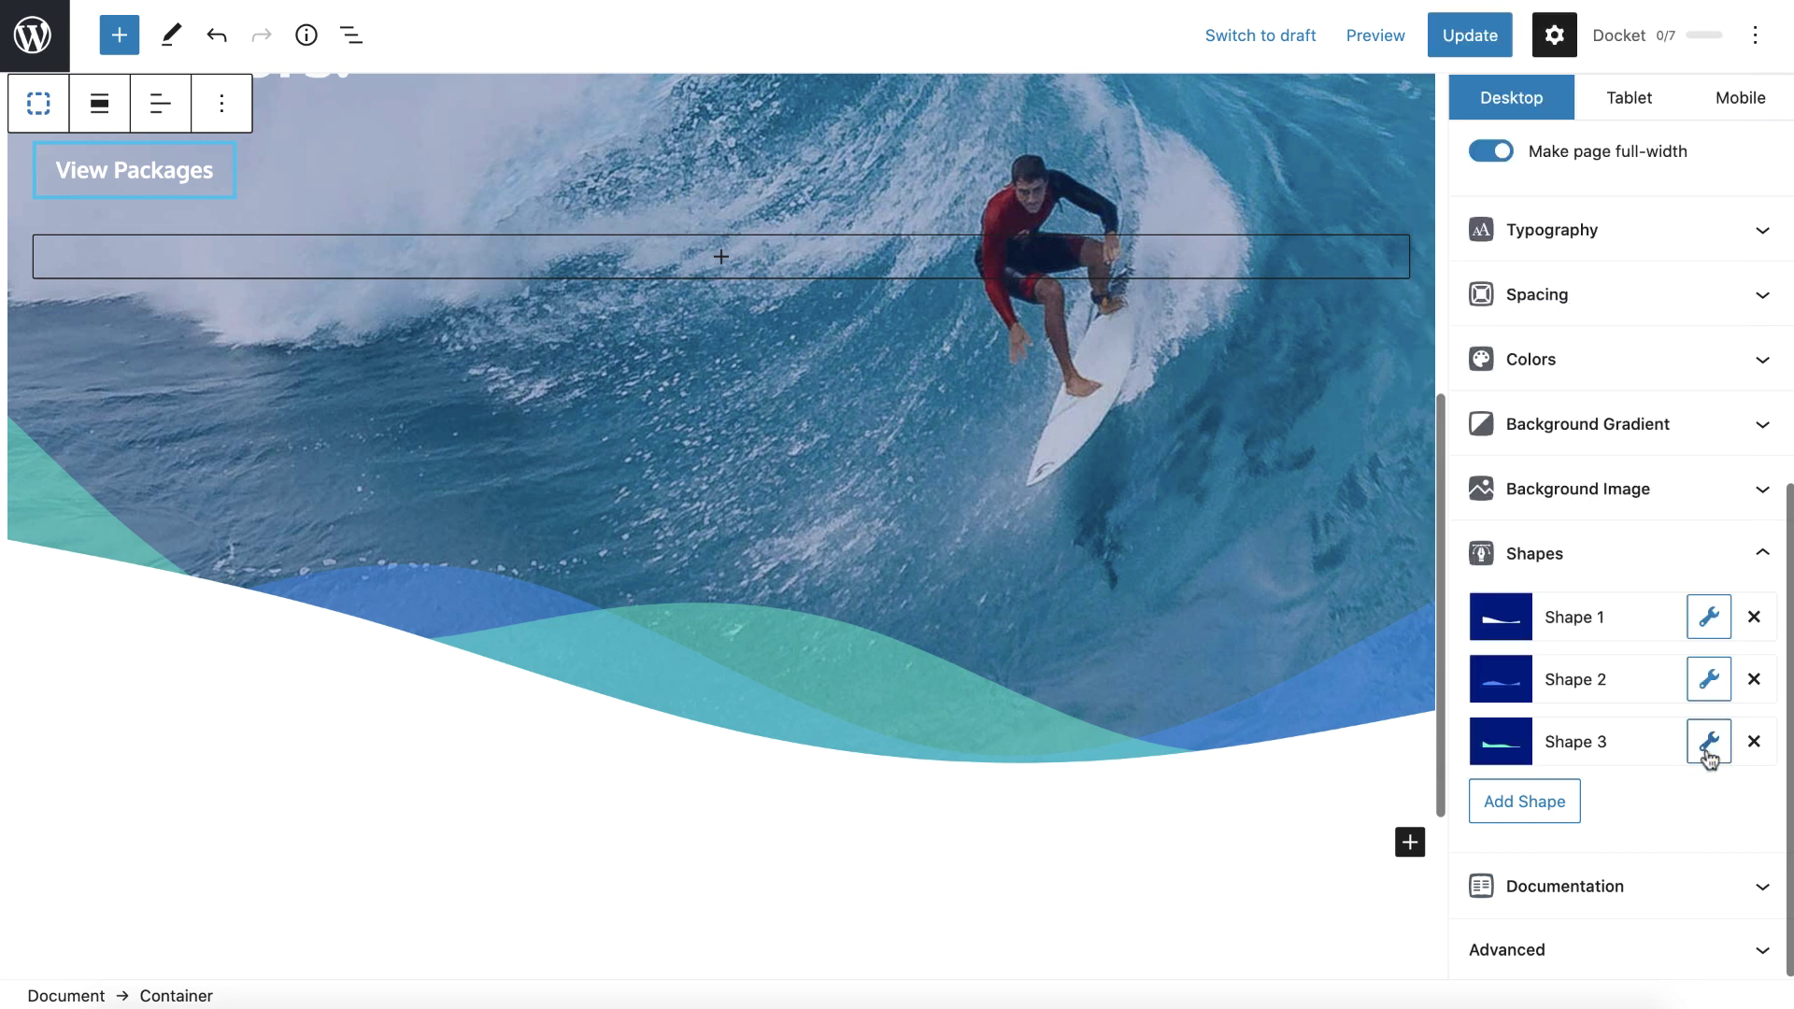
left_click(1709, 682)
left_click(1543, 570)
type("2")
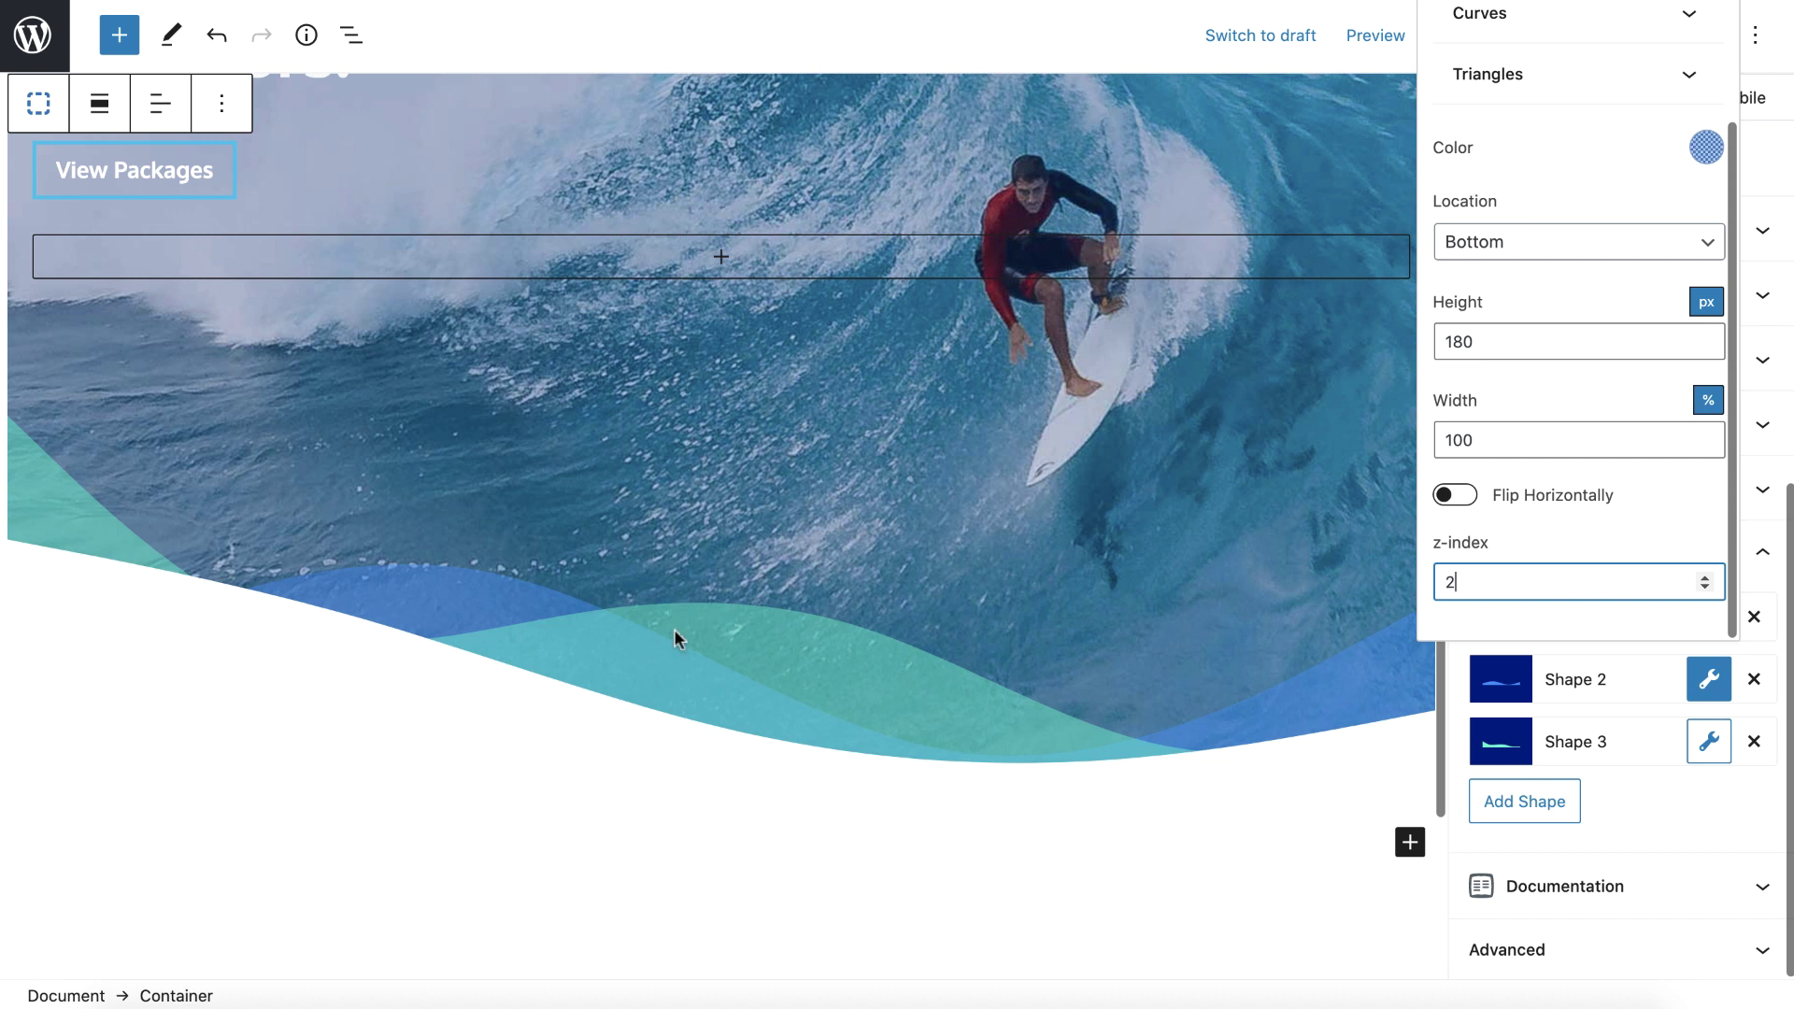
Step: Add a fourth shape coloured green #49ff31 at 0.38 opacity
left_click(1684, 810)
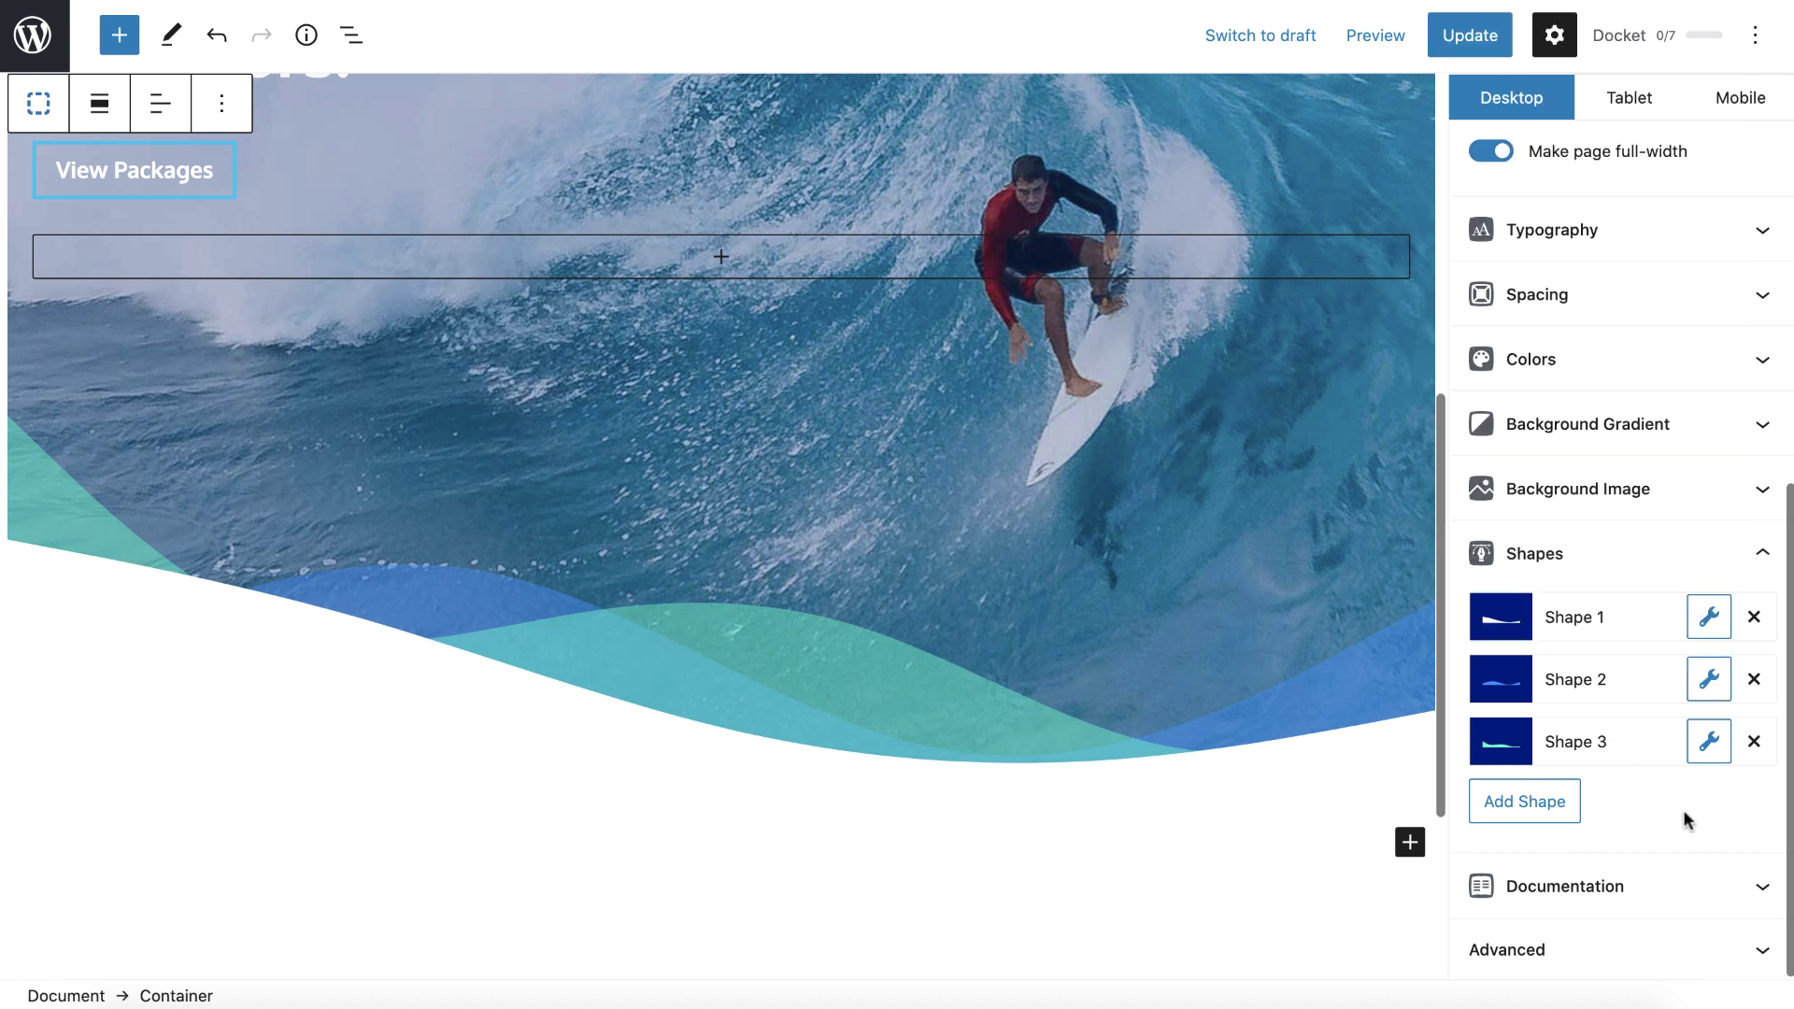
left_click(1578, 821)
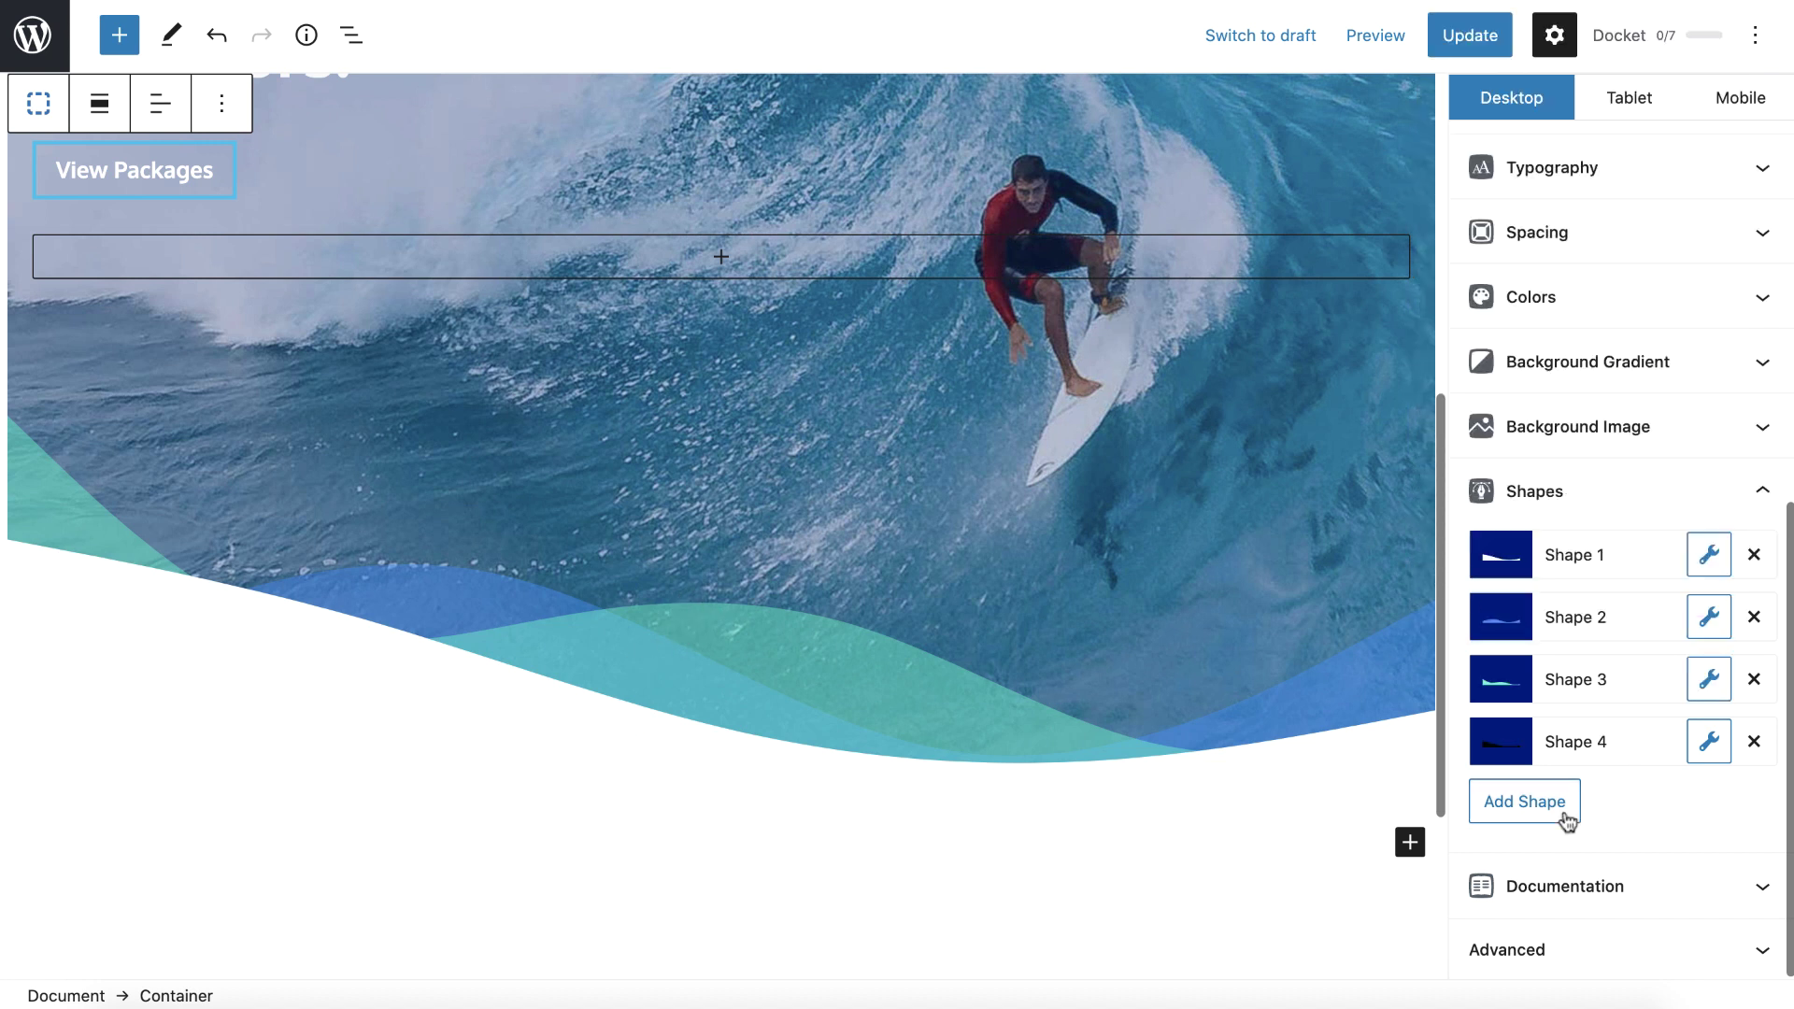
left_click(1709, 743)
left_click(1703, 213)
left_click(1514, 472)
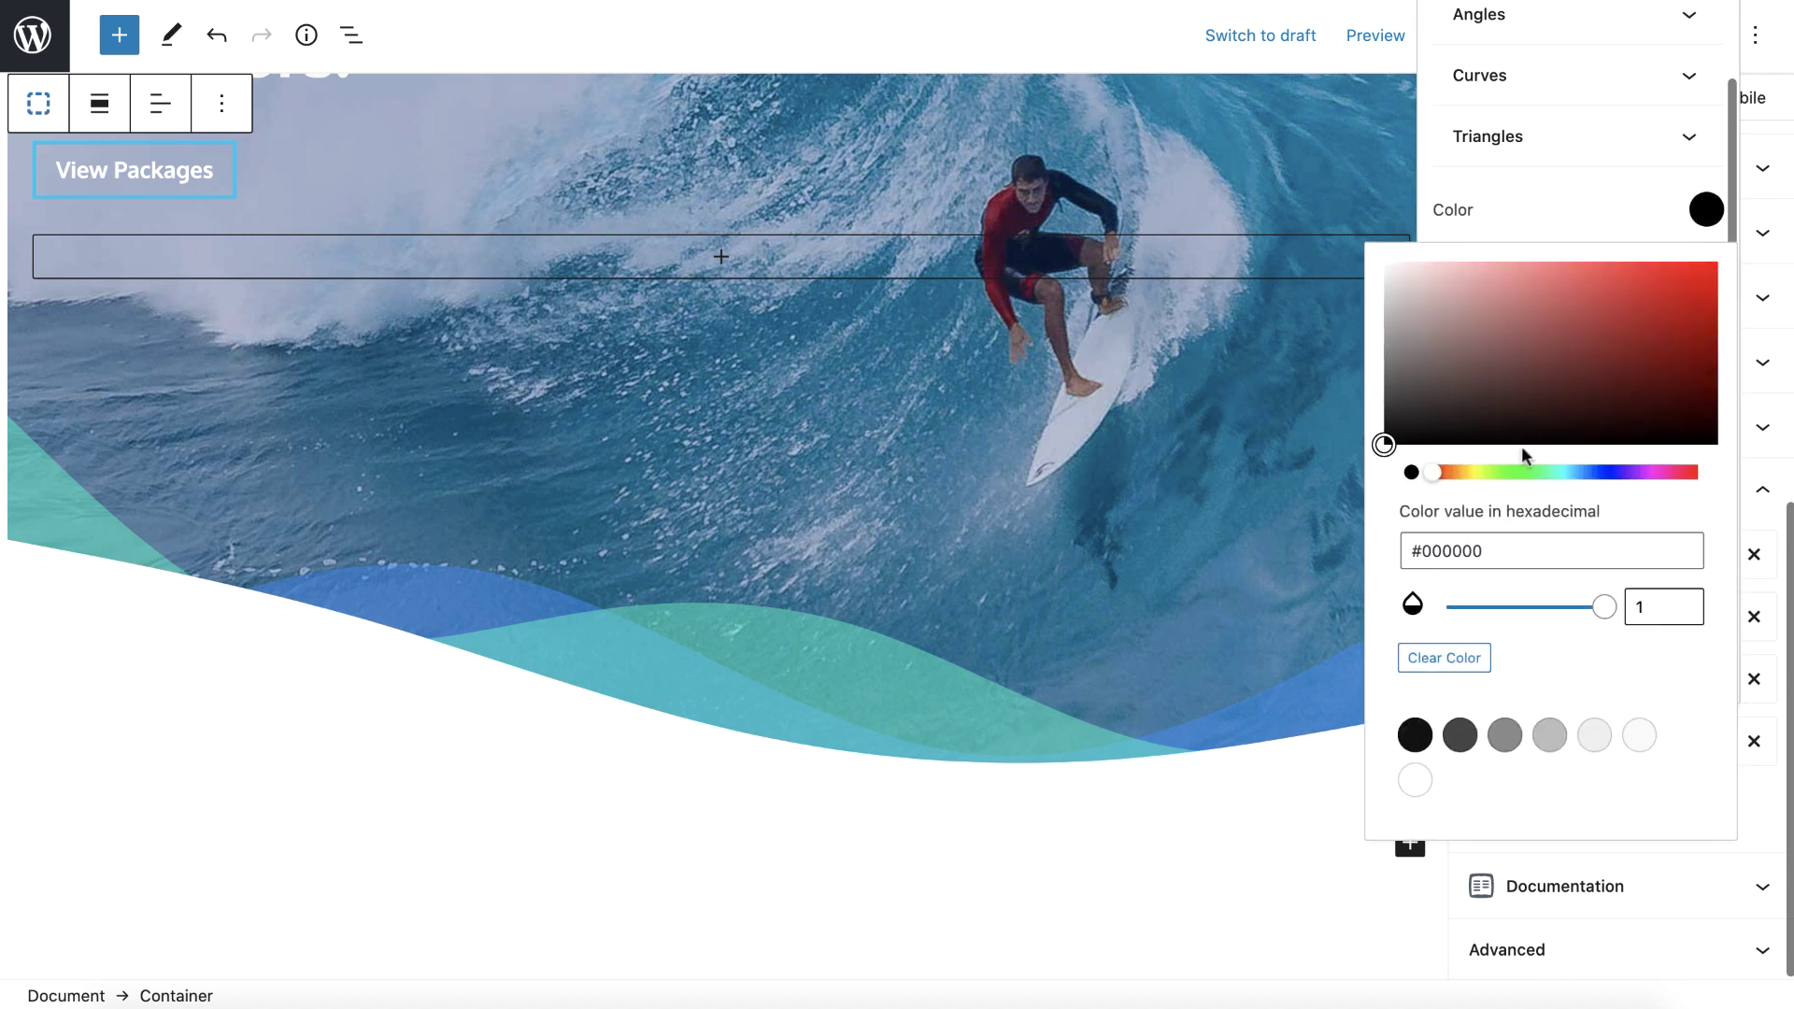
left_click(1602, 286)
left_click_drag(1601, 286, 1654, 262)
left_click(1507, 607)
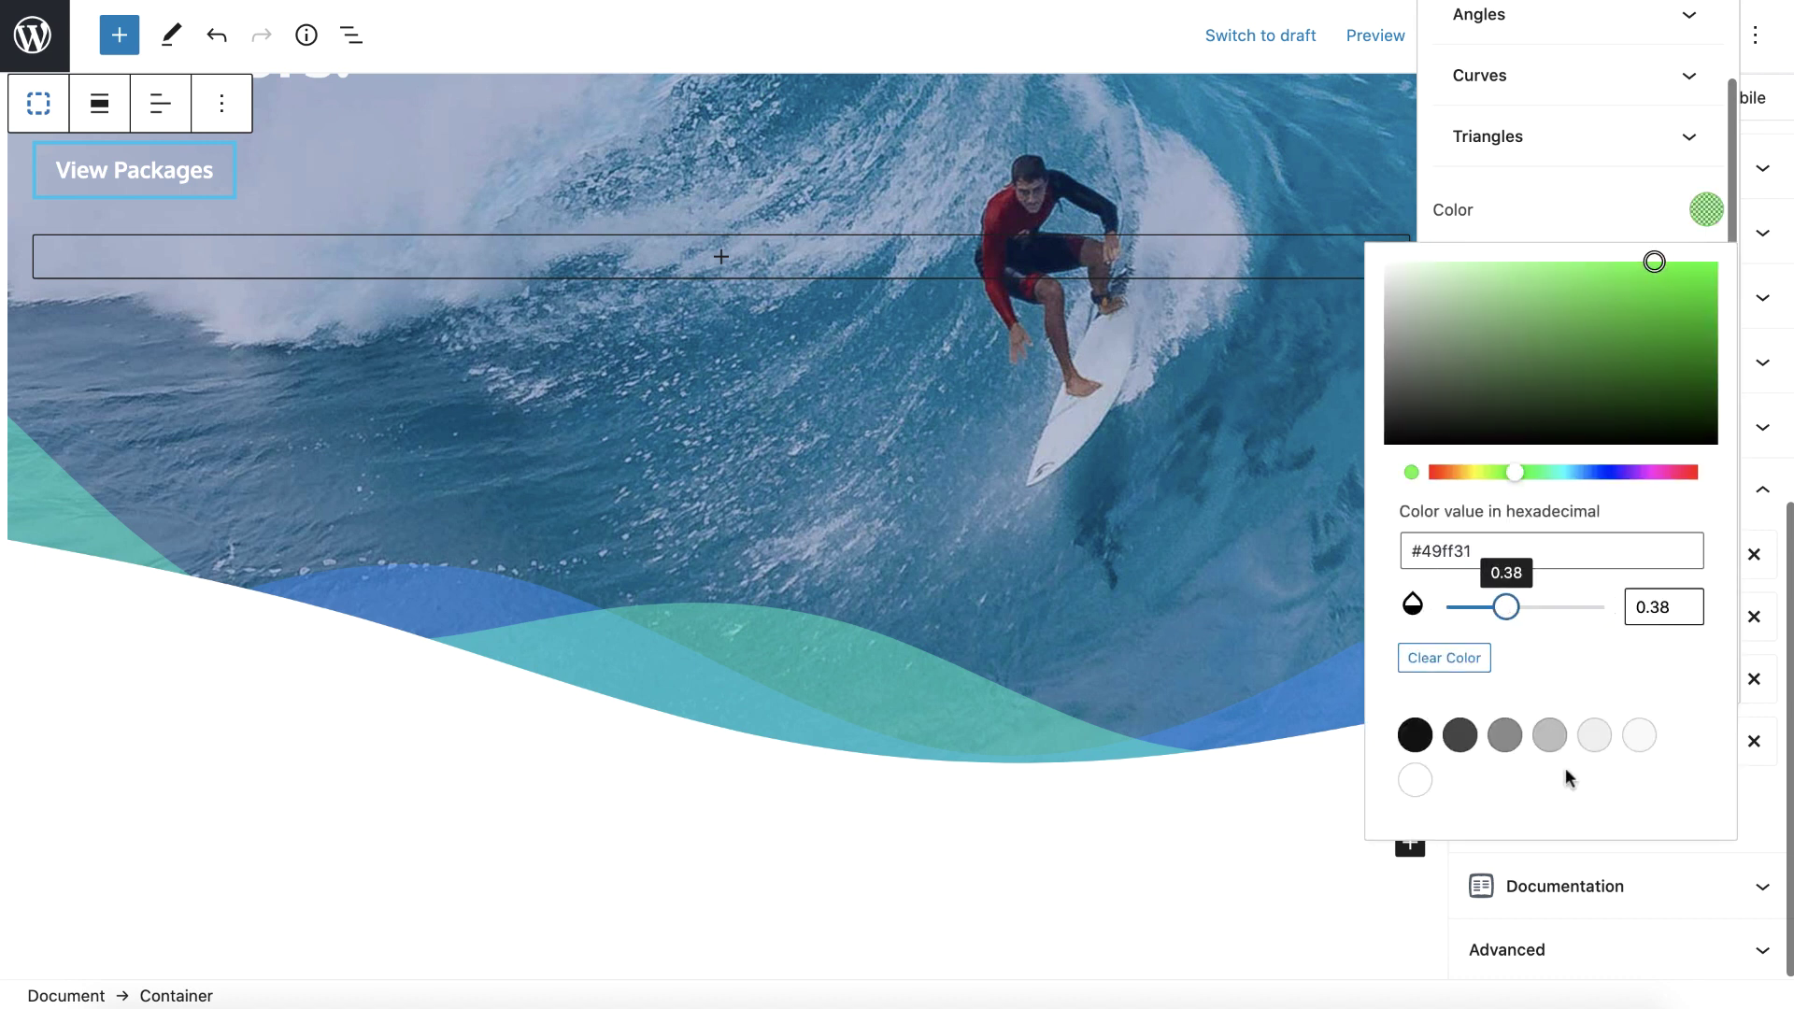
left_click(1706, 213)
Step: Make Shape 4 the third wave form with a height of 220 px
scroll(1565, 124, "up", 2)
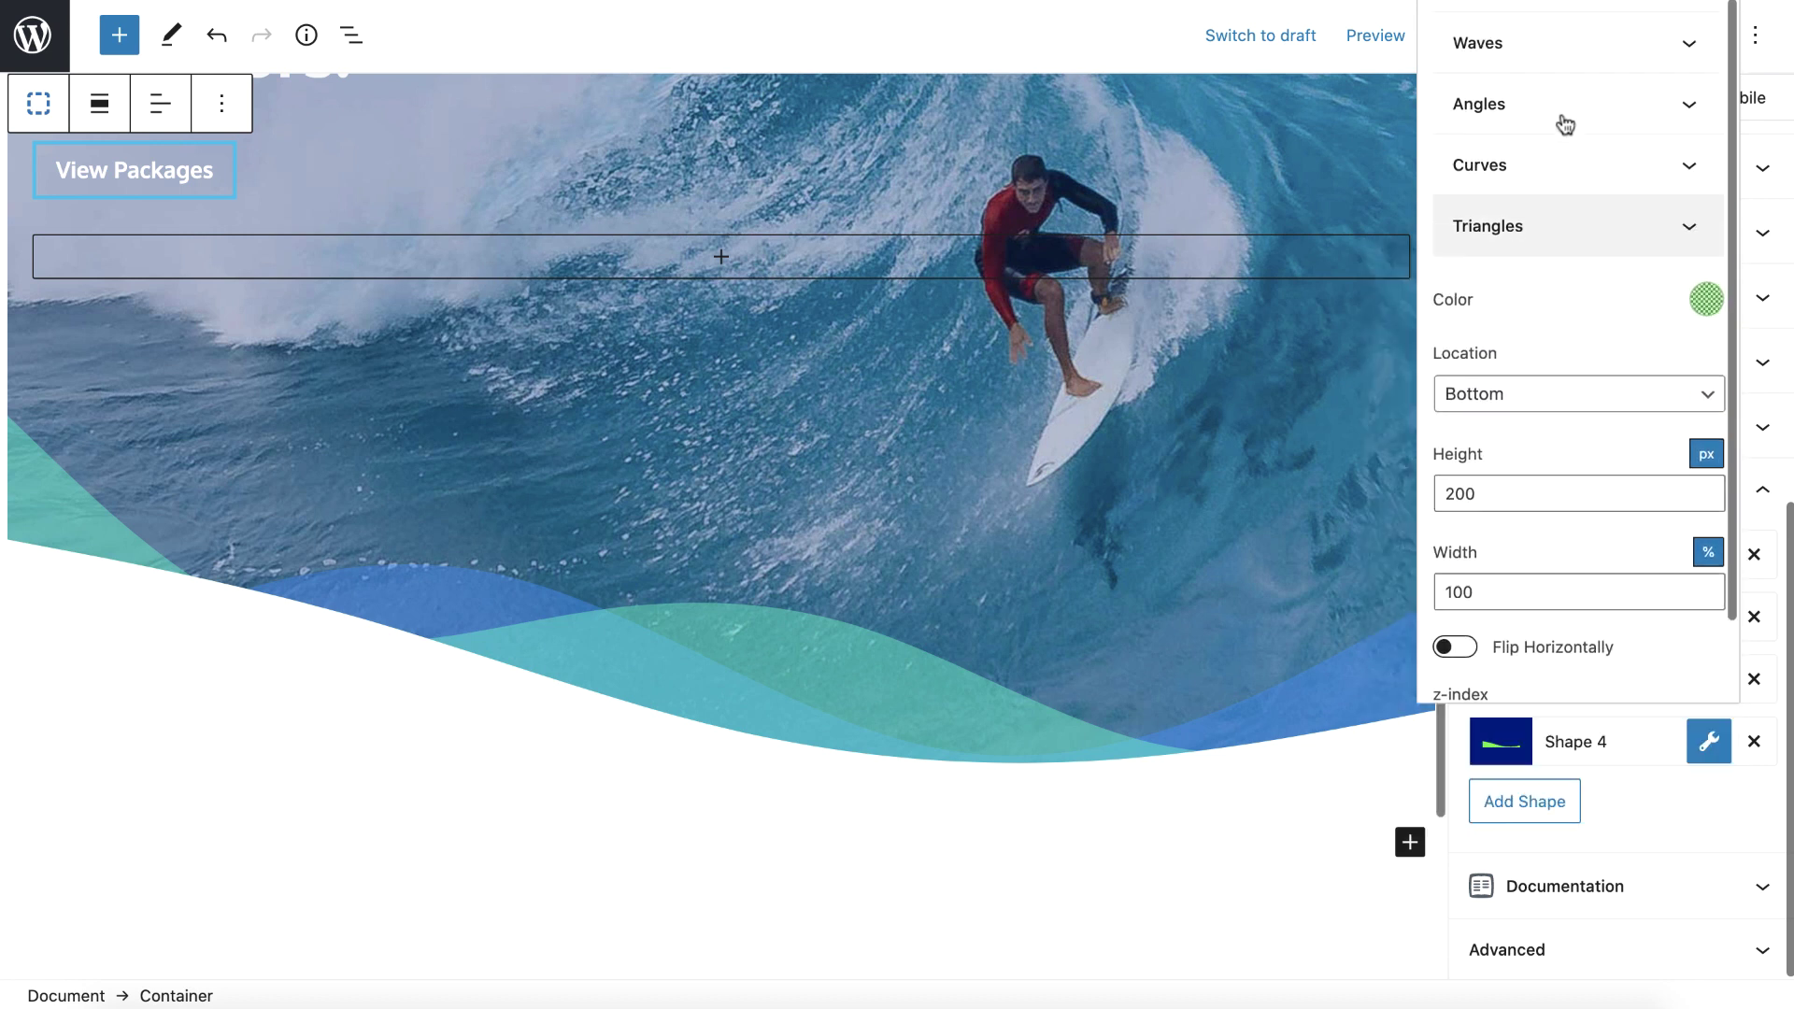
left_click(1534, 51)
left_click(1561, 234)
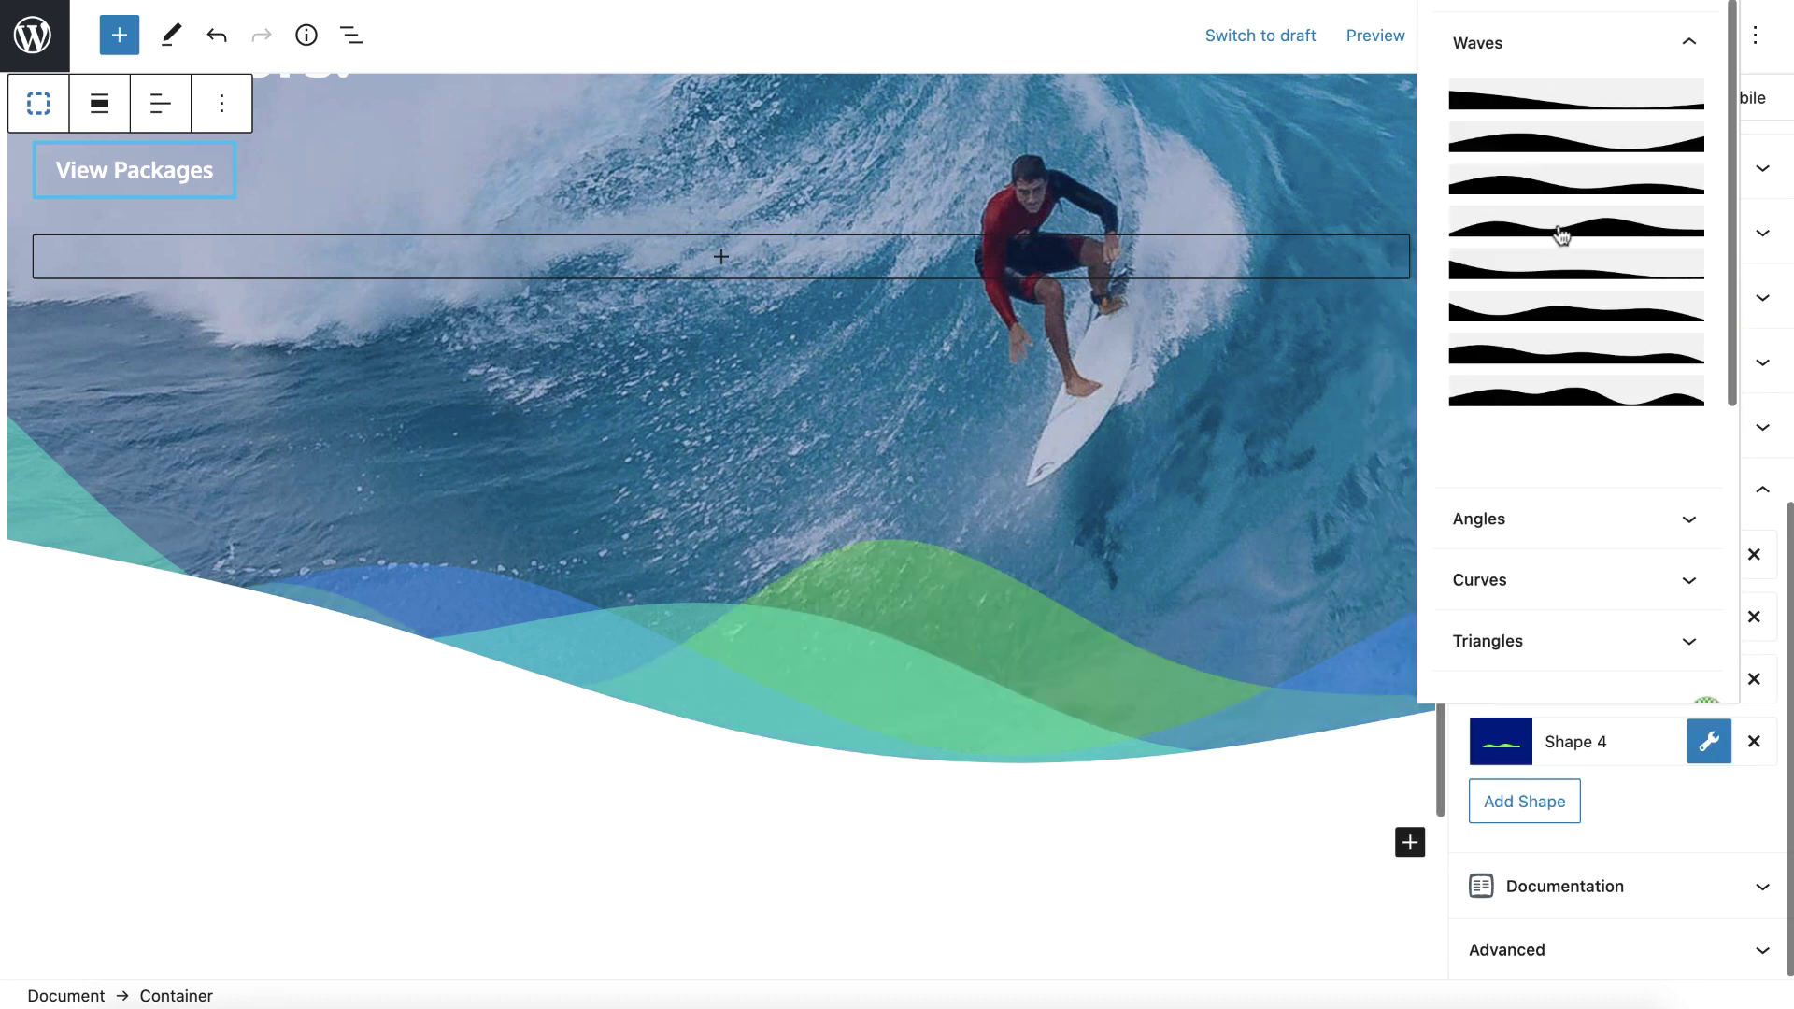
left_click(1556, 184)
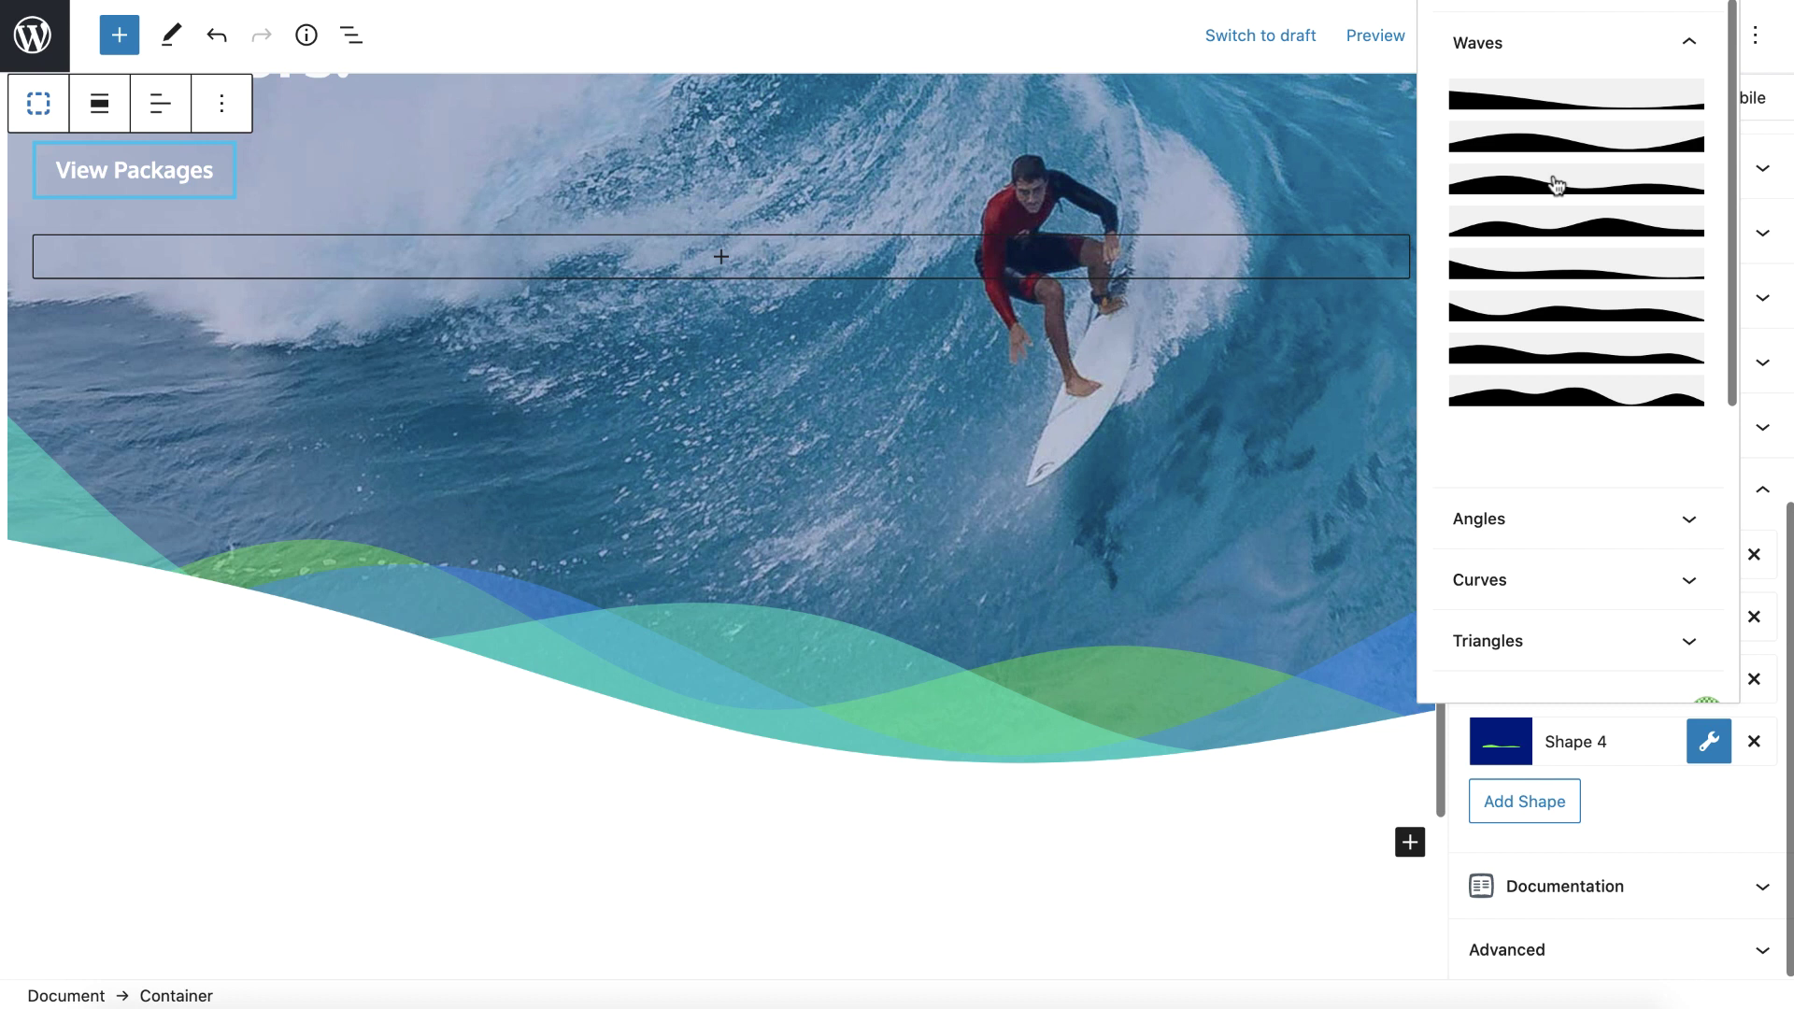
scroll(1626, 636, "down", 5)
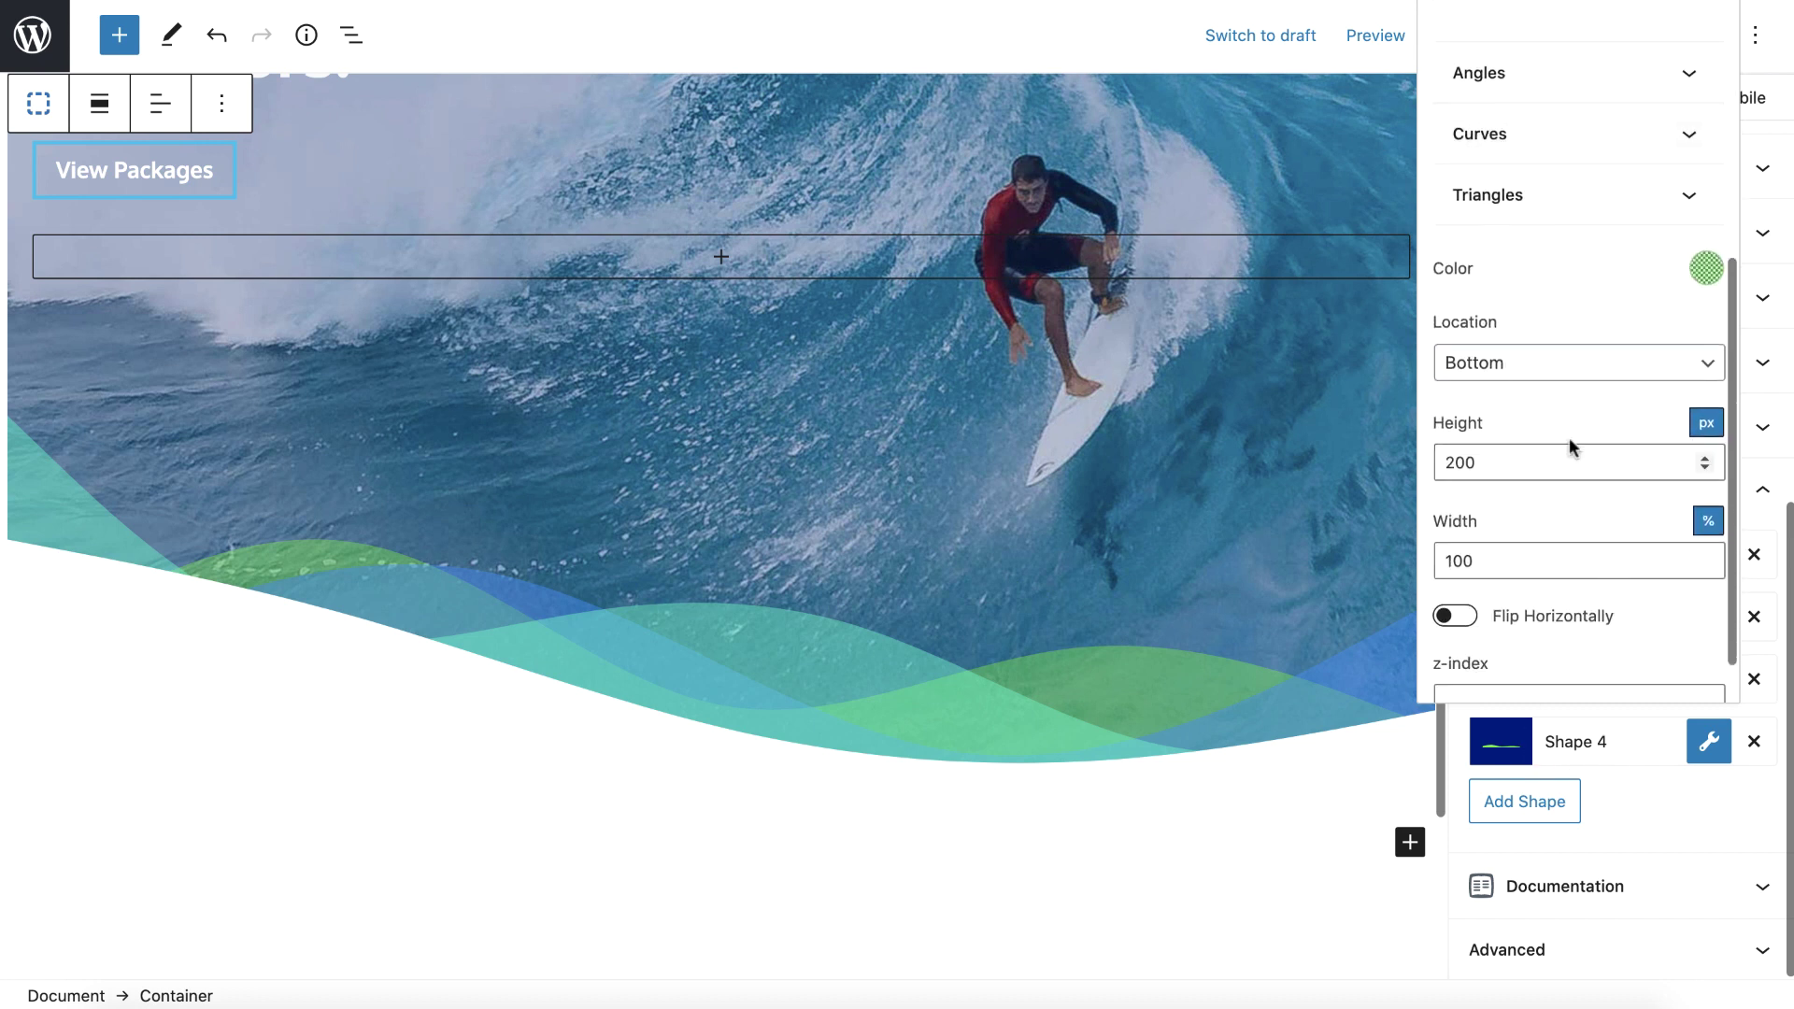
left_click(1501, 463)
double_click(1502, 462)
type("240")
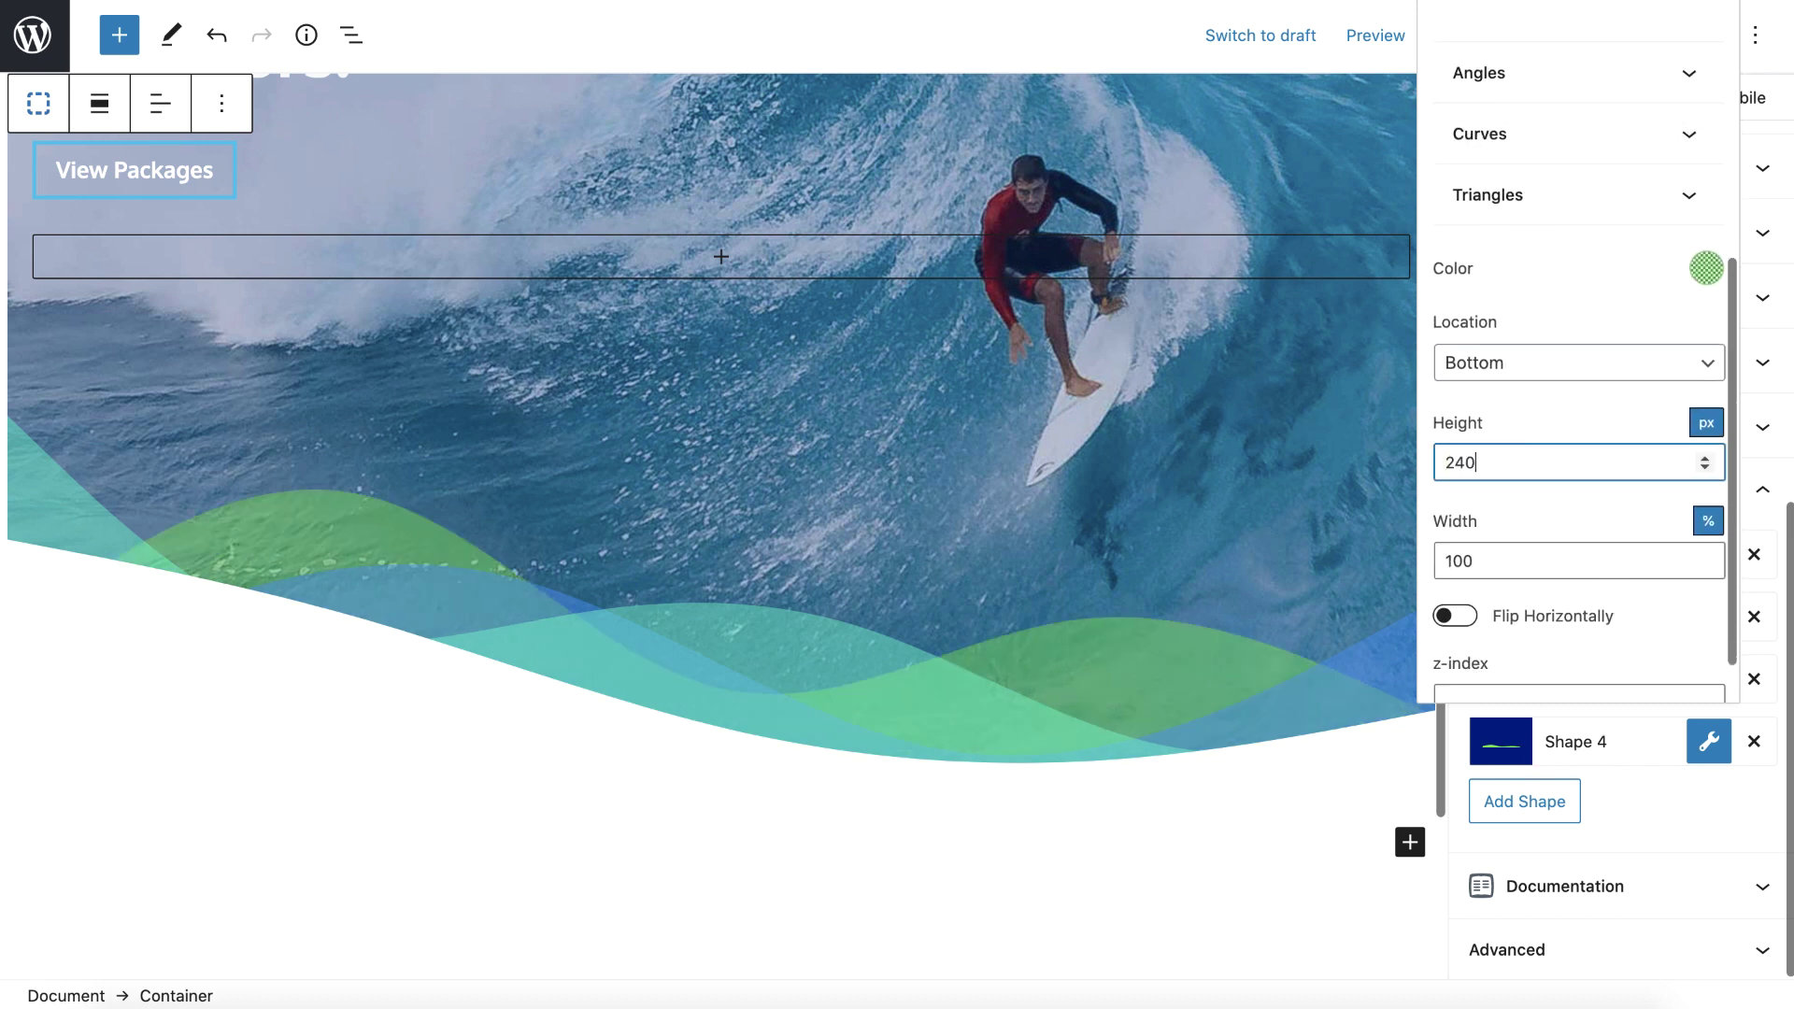
double_click(1493, 456)
type("220")
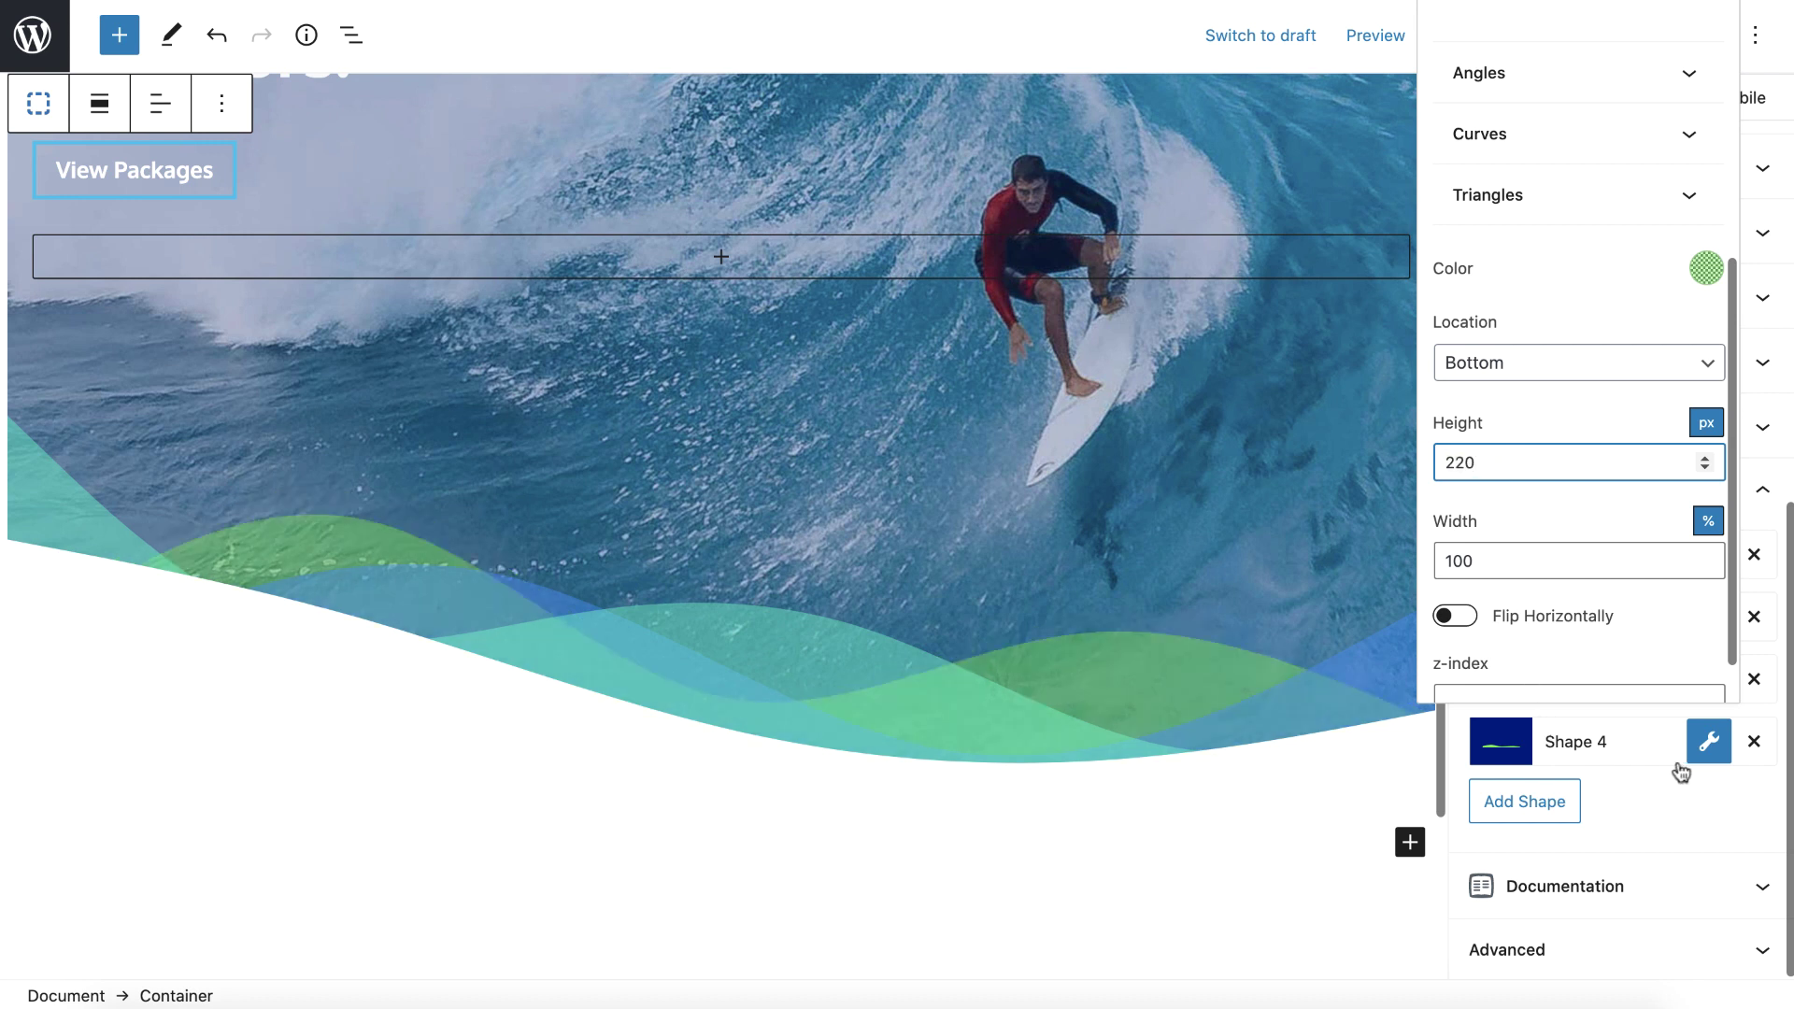
left_click(1709, 741)
Step: Update the page, check the layered waves on the live site, and return to the editor
left_click(1469, 28)
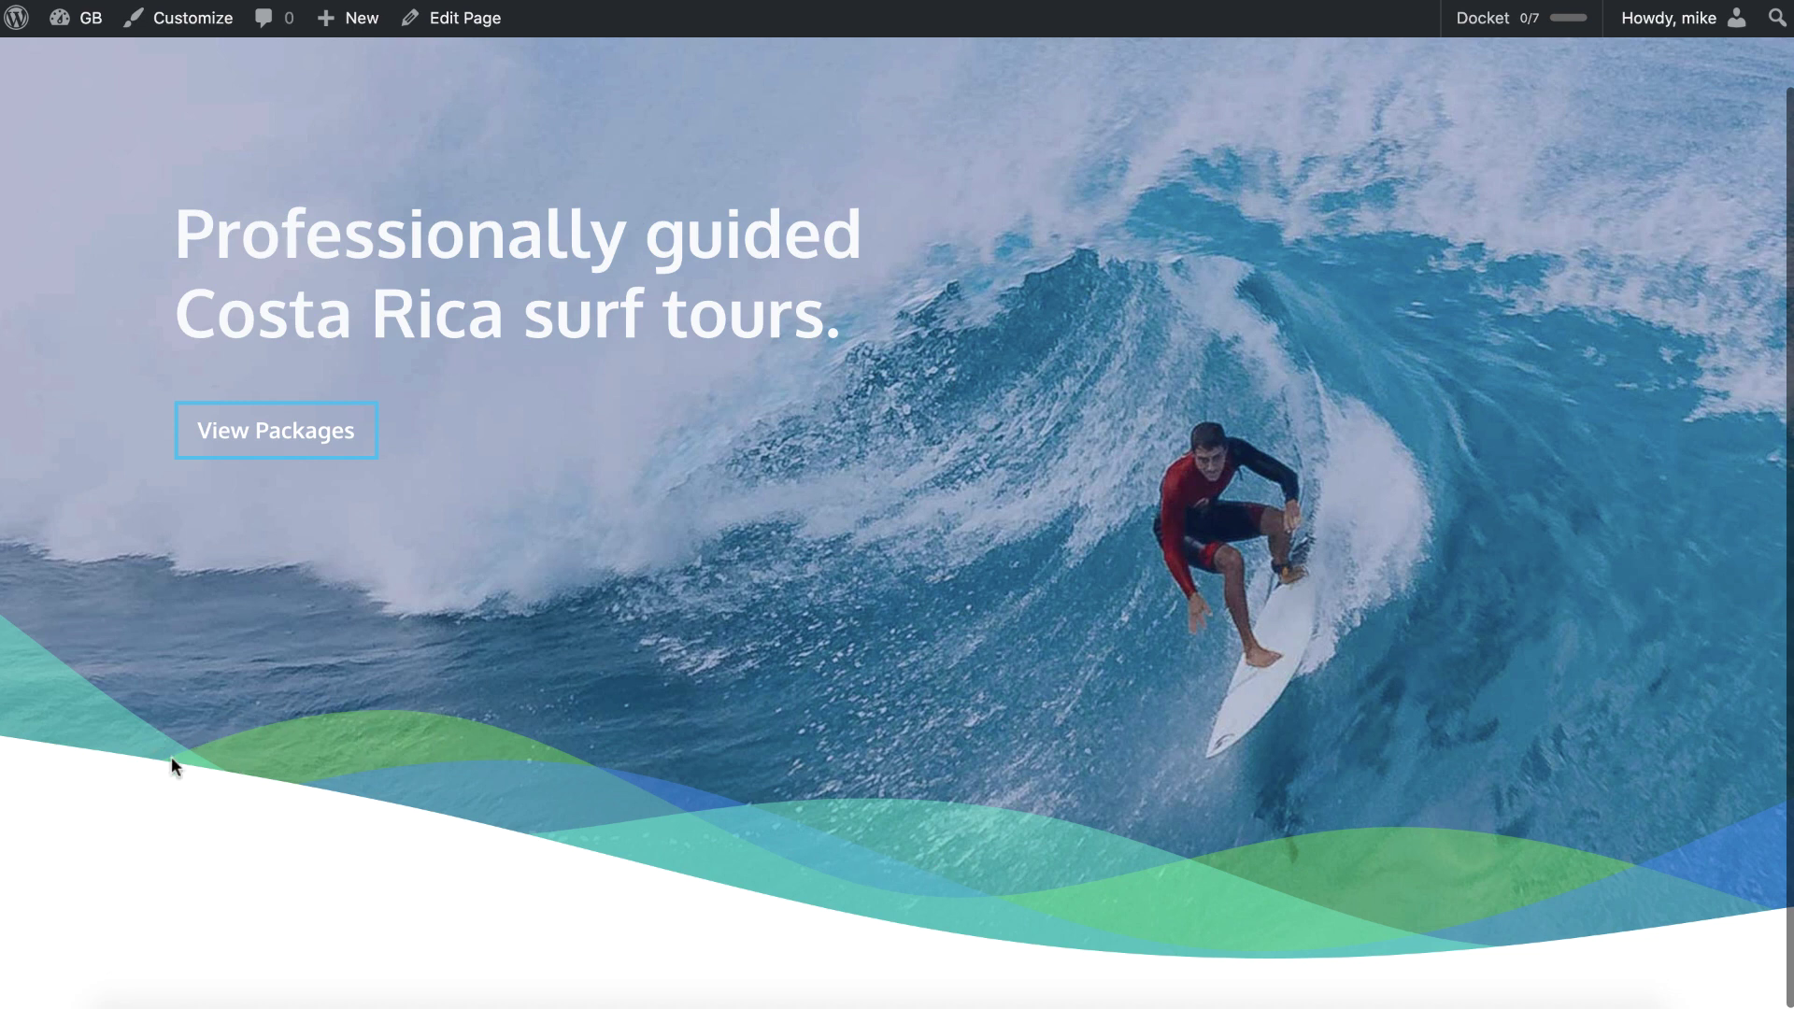
key("super+w")
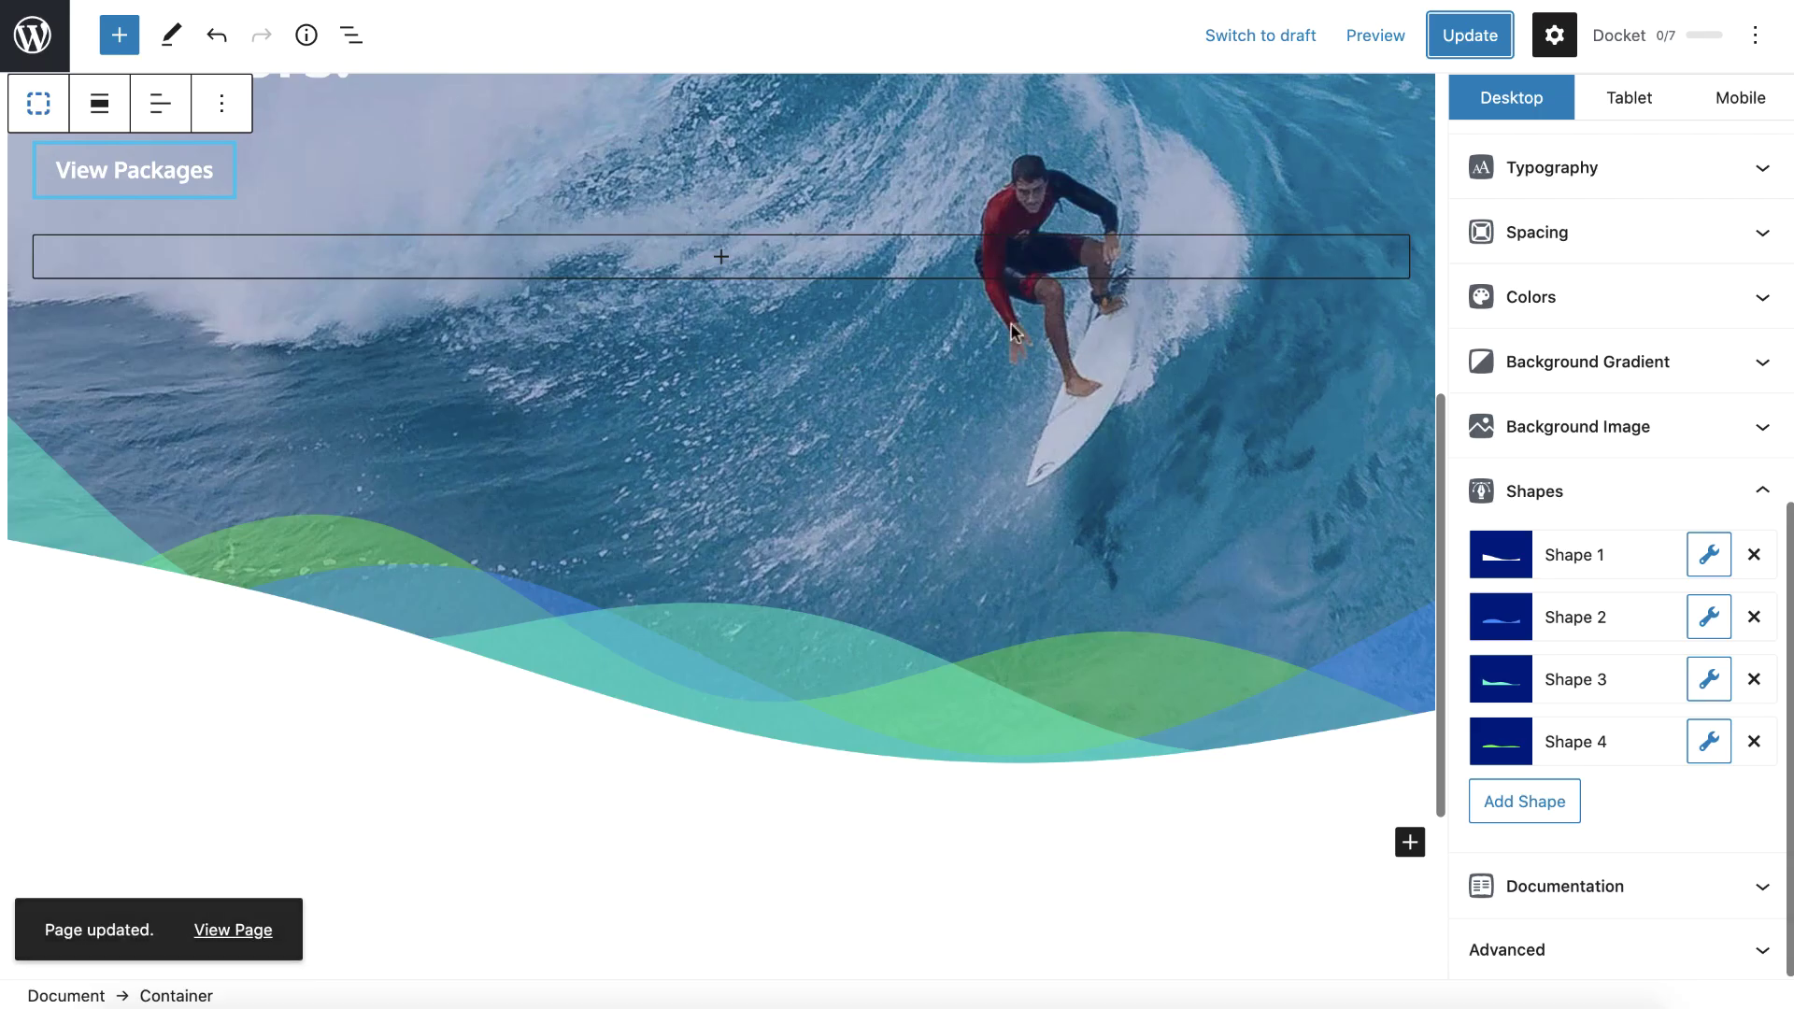
Step: Widen Shape 4 to 140% and update the page
left_click(1709, 741)
double_click(1542, 488)
type("140")
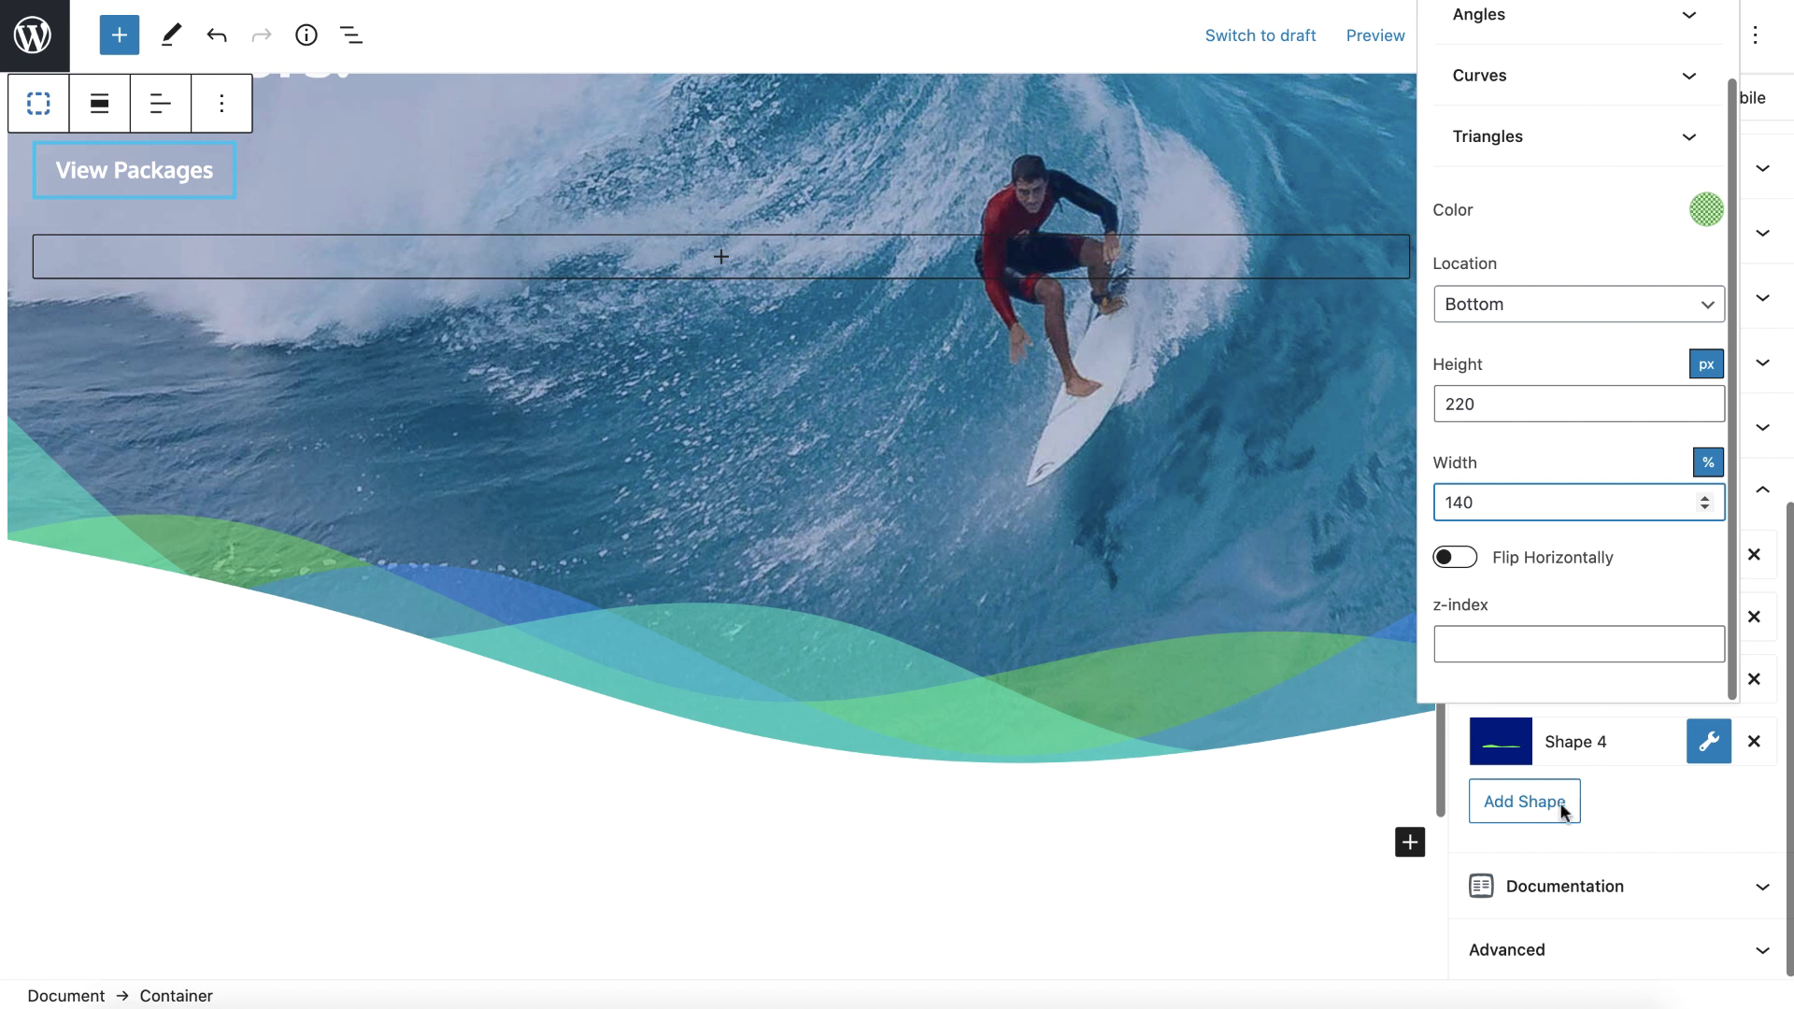
left_click(1716, 759)
left_click(1465, 33)
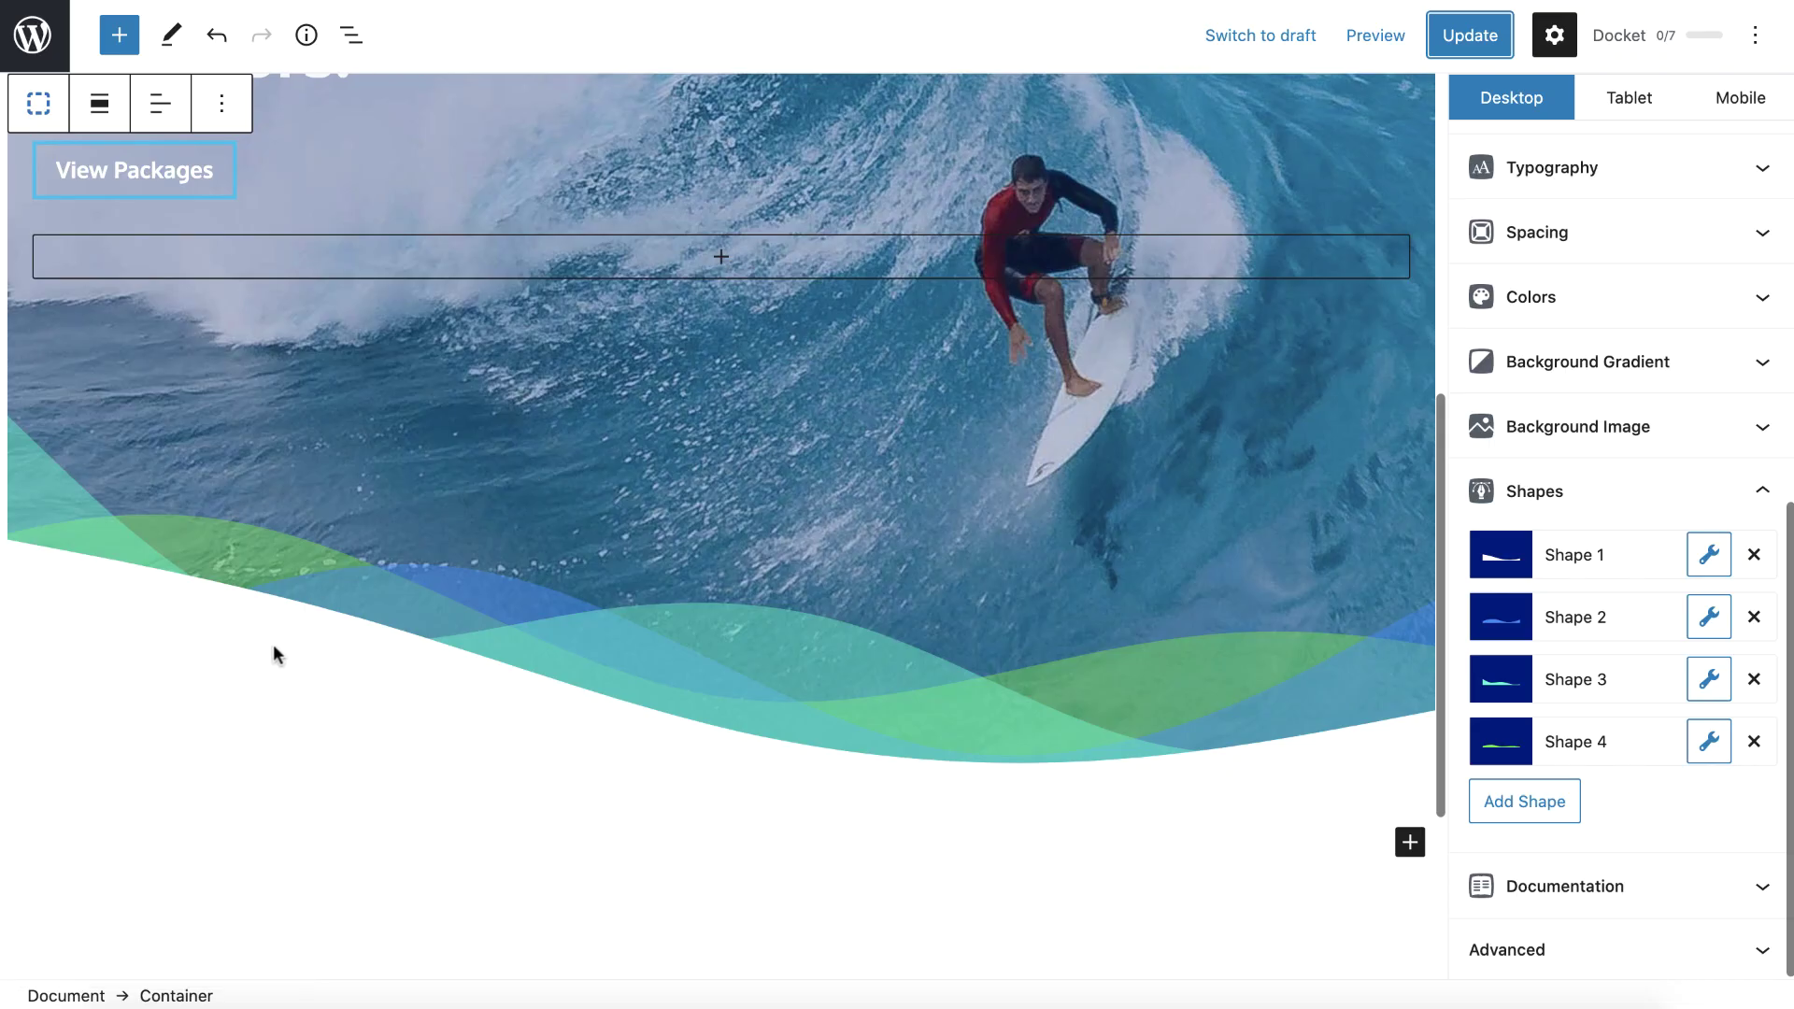
Step: Set Shape 4's z-index to 1 so the green wave sits behind the others
left_click(1693, 755)
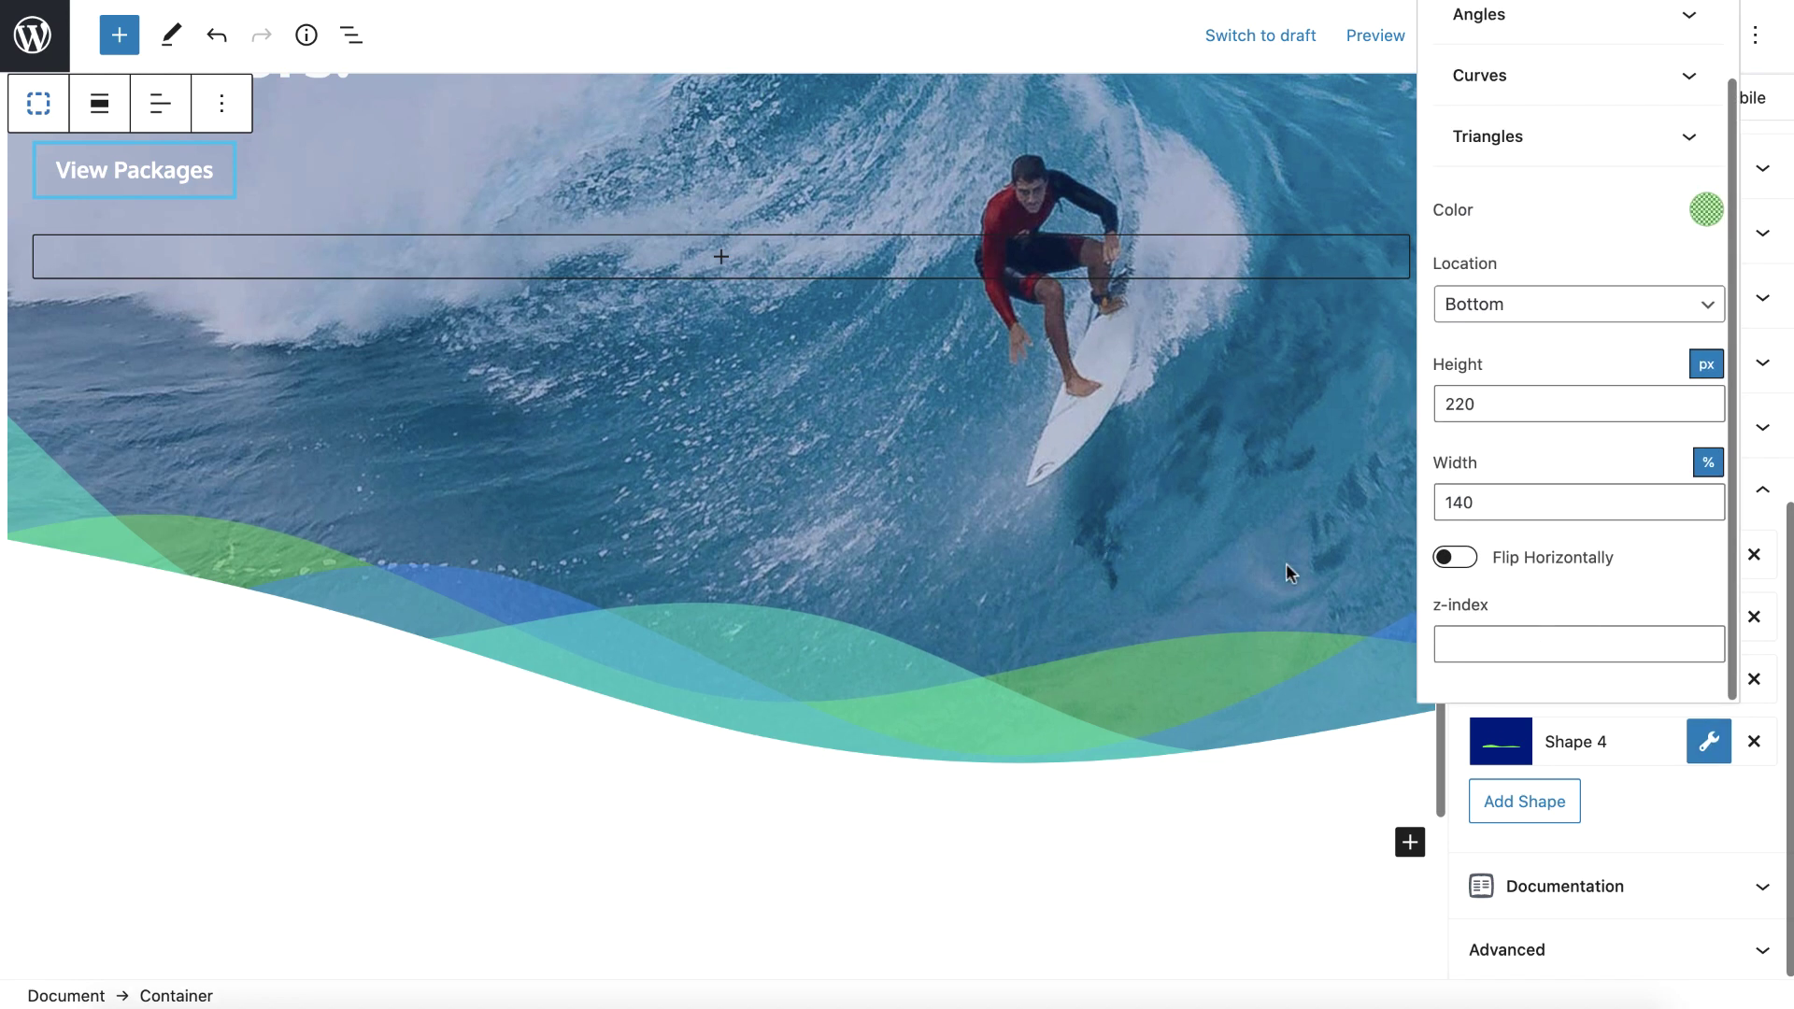
left_click(1457, 638)
type("5")
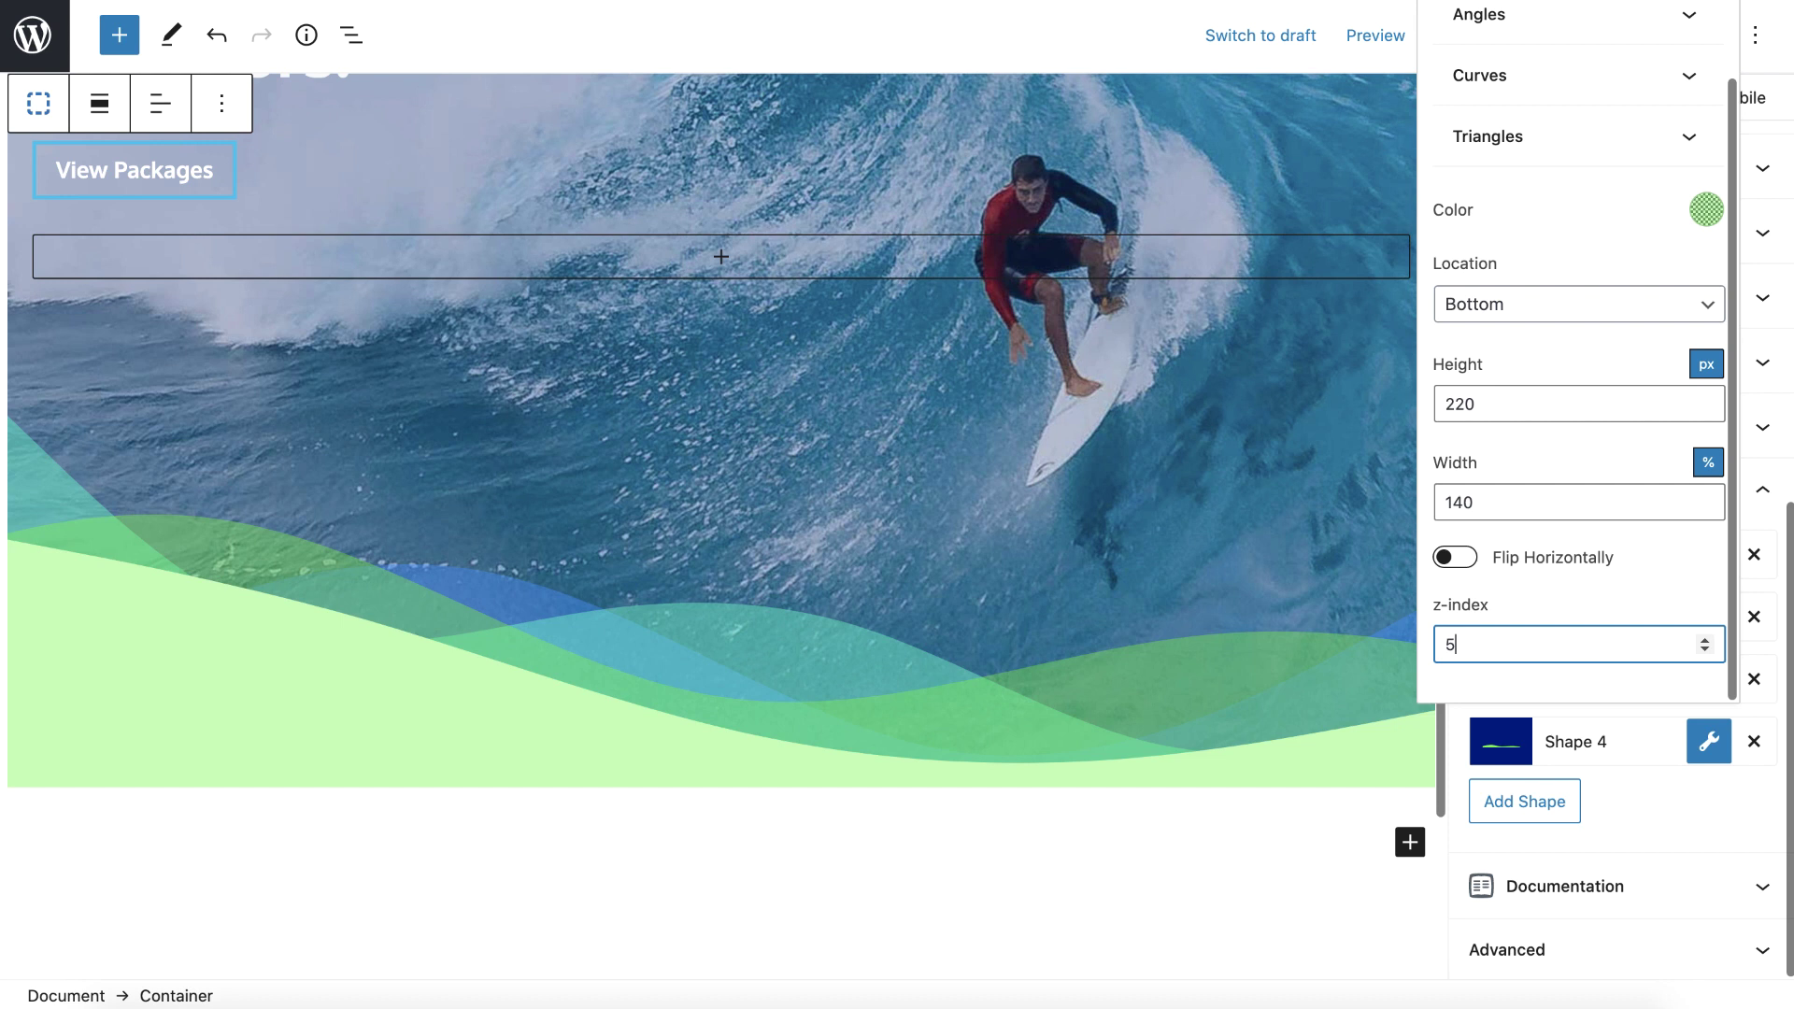
key("BackSpace")
type("1")
left_click(1708, 741)
Step: Try an angled preset for Shape 1 and set its height to 200
left_click(1709, 554)
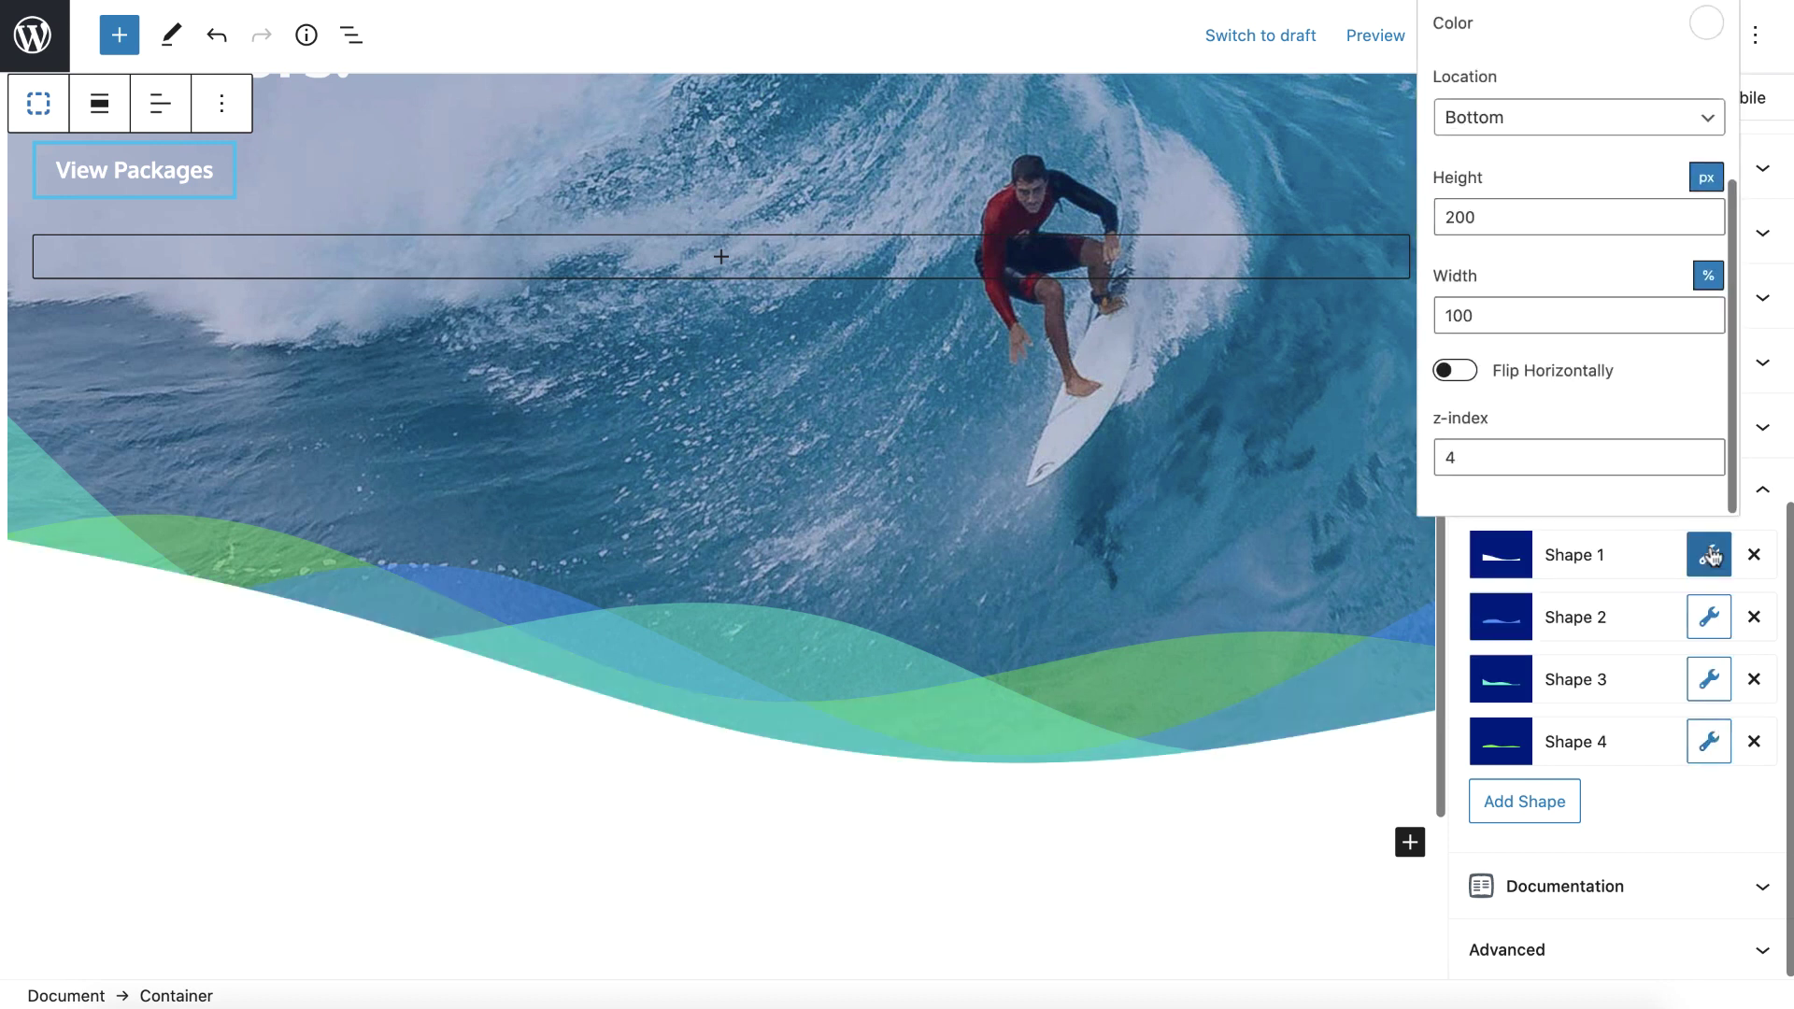
scroll(1598, 208, "up", 3)
left_click(1542, 56)
left_click(1541, 55)
left_click(1511, 101)
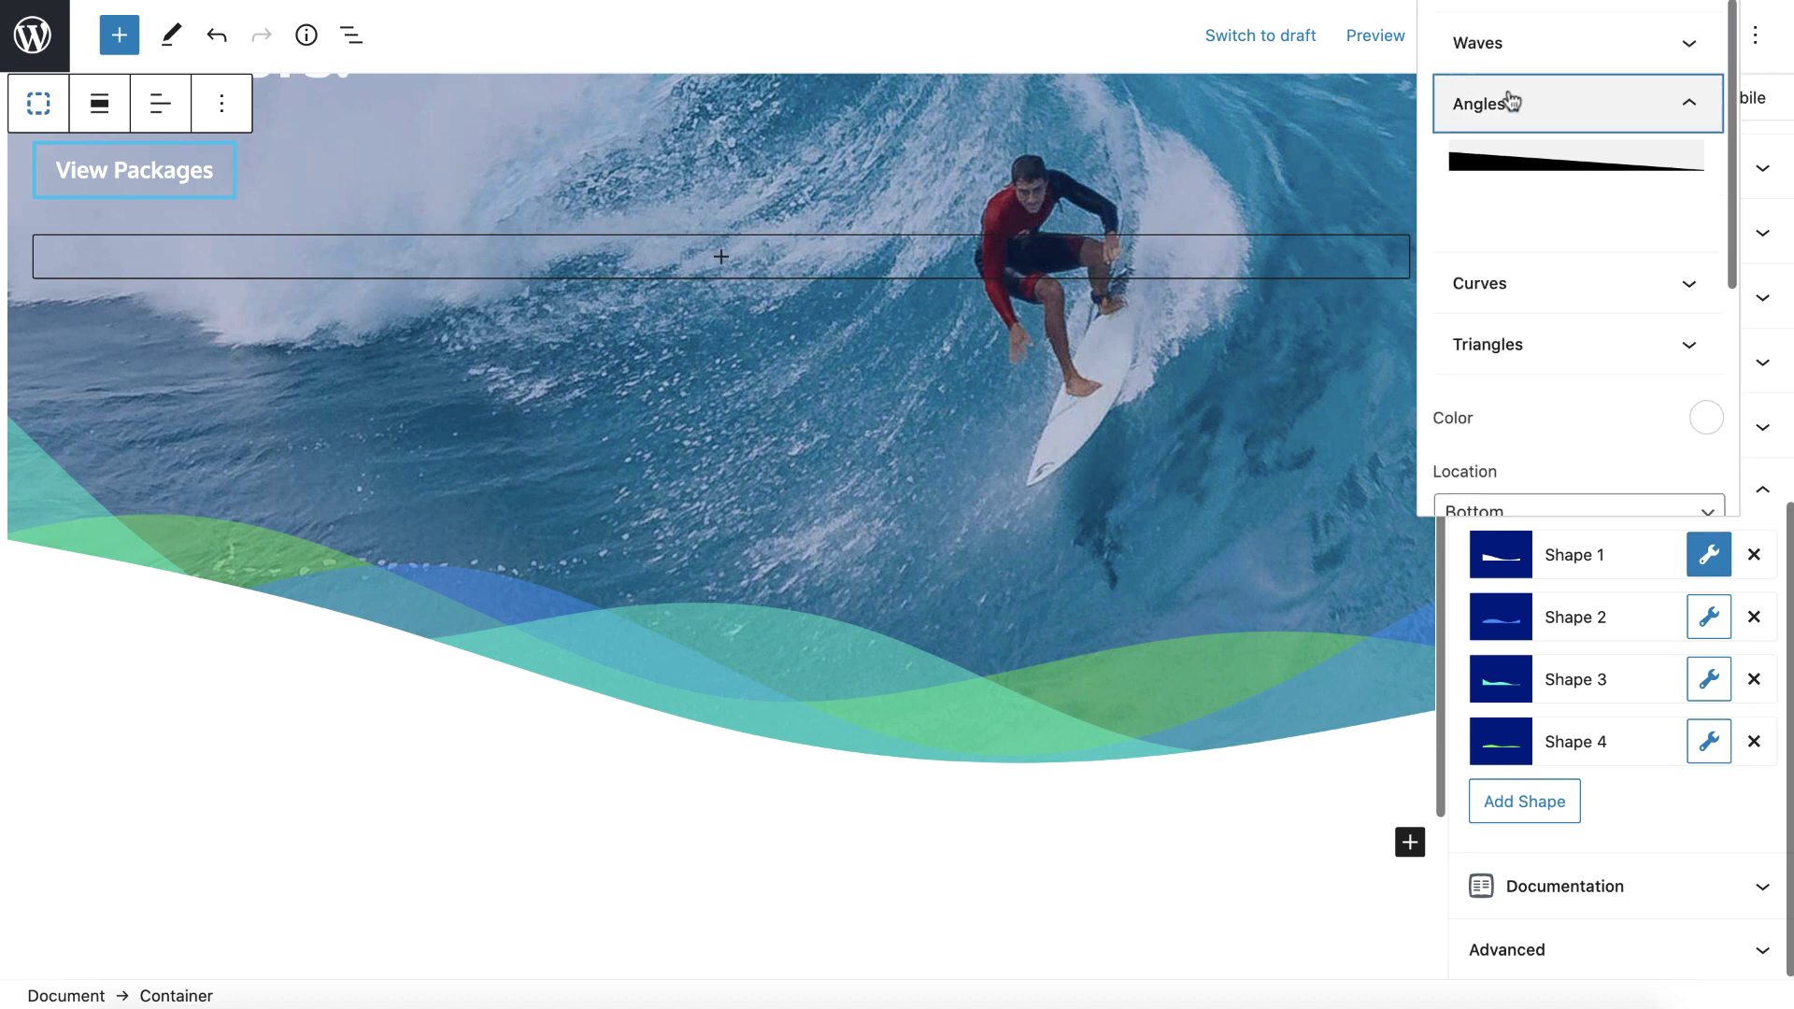
left_click(1502, 156)
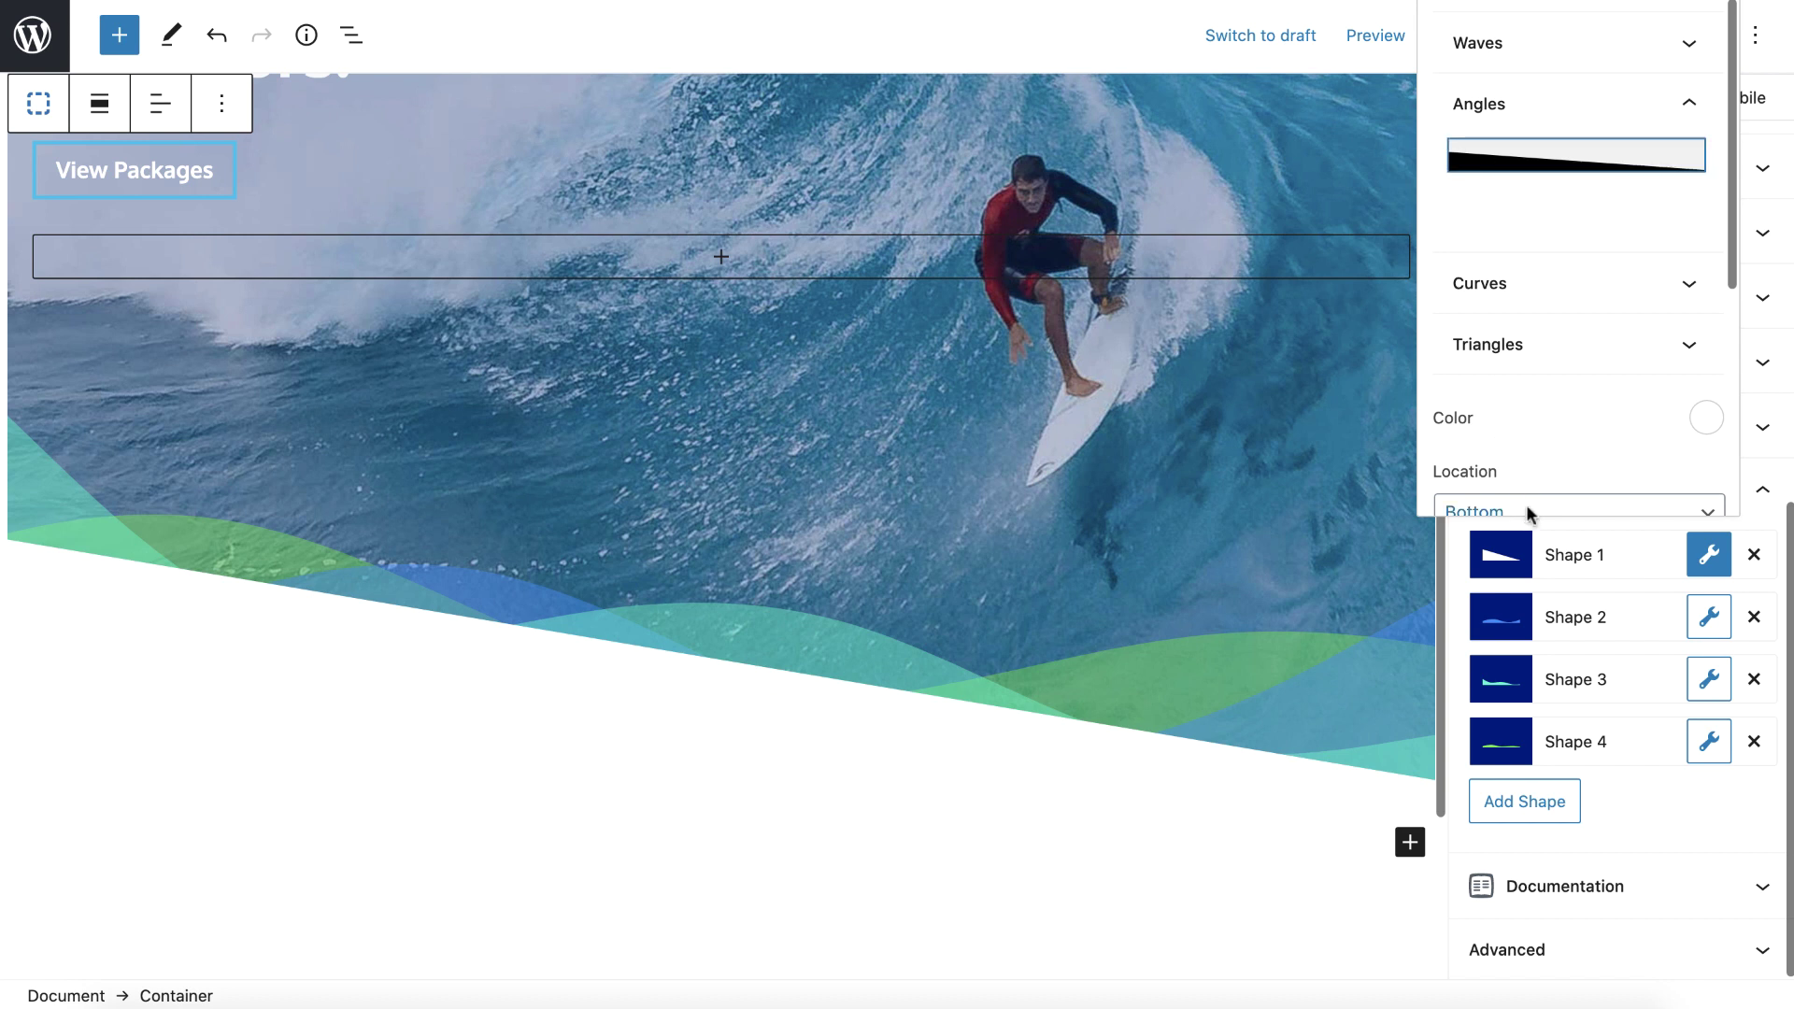
scroll(1550, 368, "down", 5)
left_click(1448, 221)
key("BackSpace")
type("400")
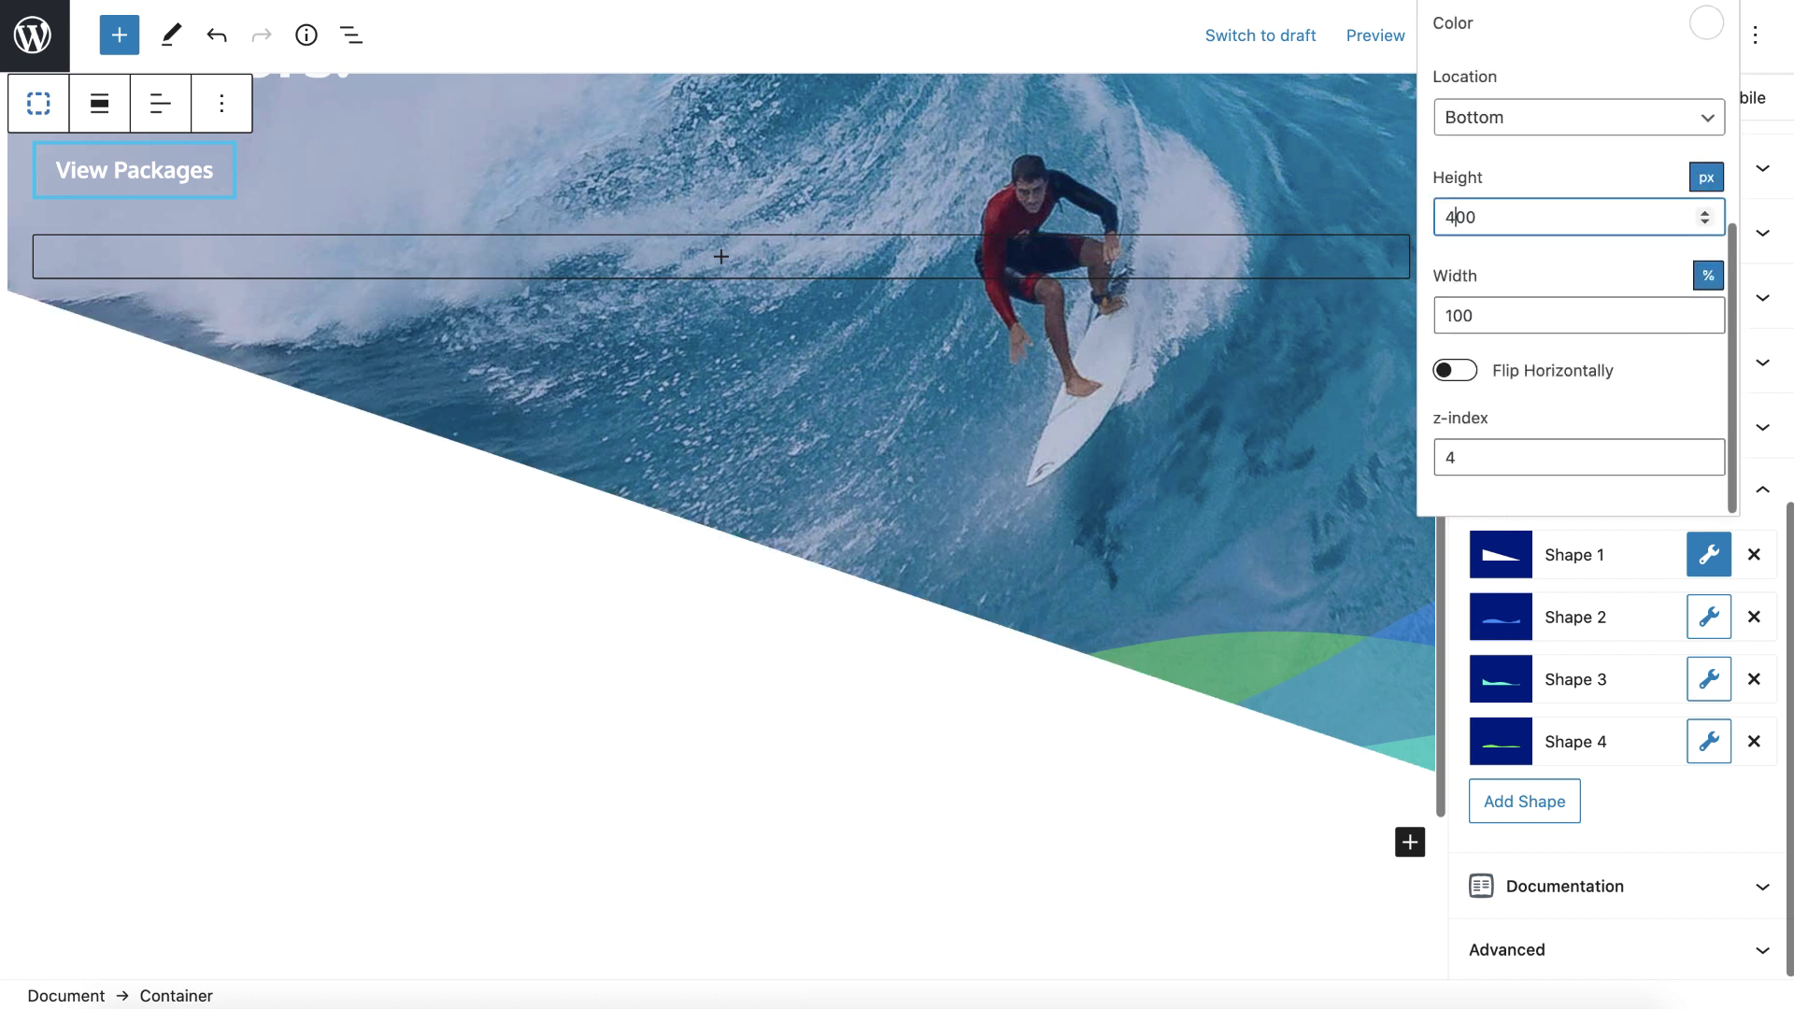
key("BackSpace")
key("Delete")
key("Delete")
type("200")
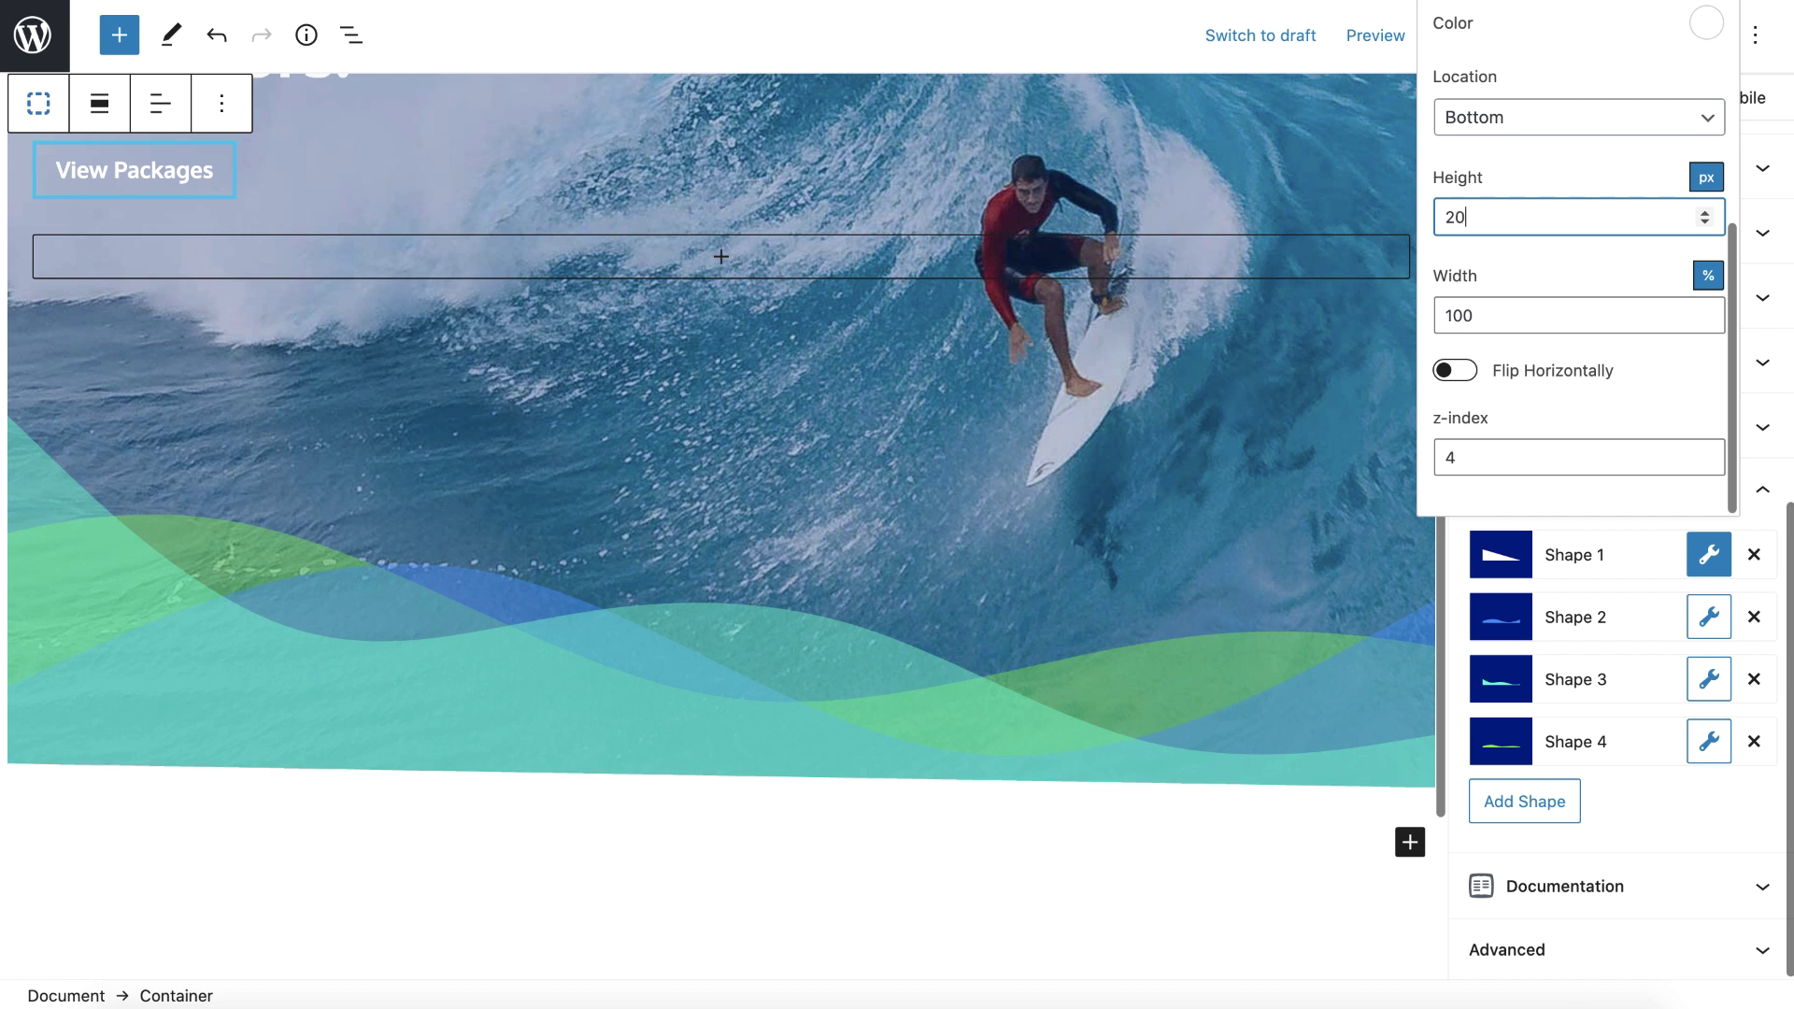
Step: Try several Curves presets for Shape 1, settling on a broad white arch
scroll(1515, 163, "up", 5)
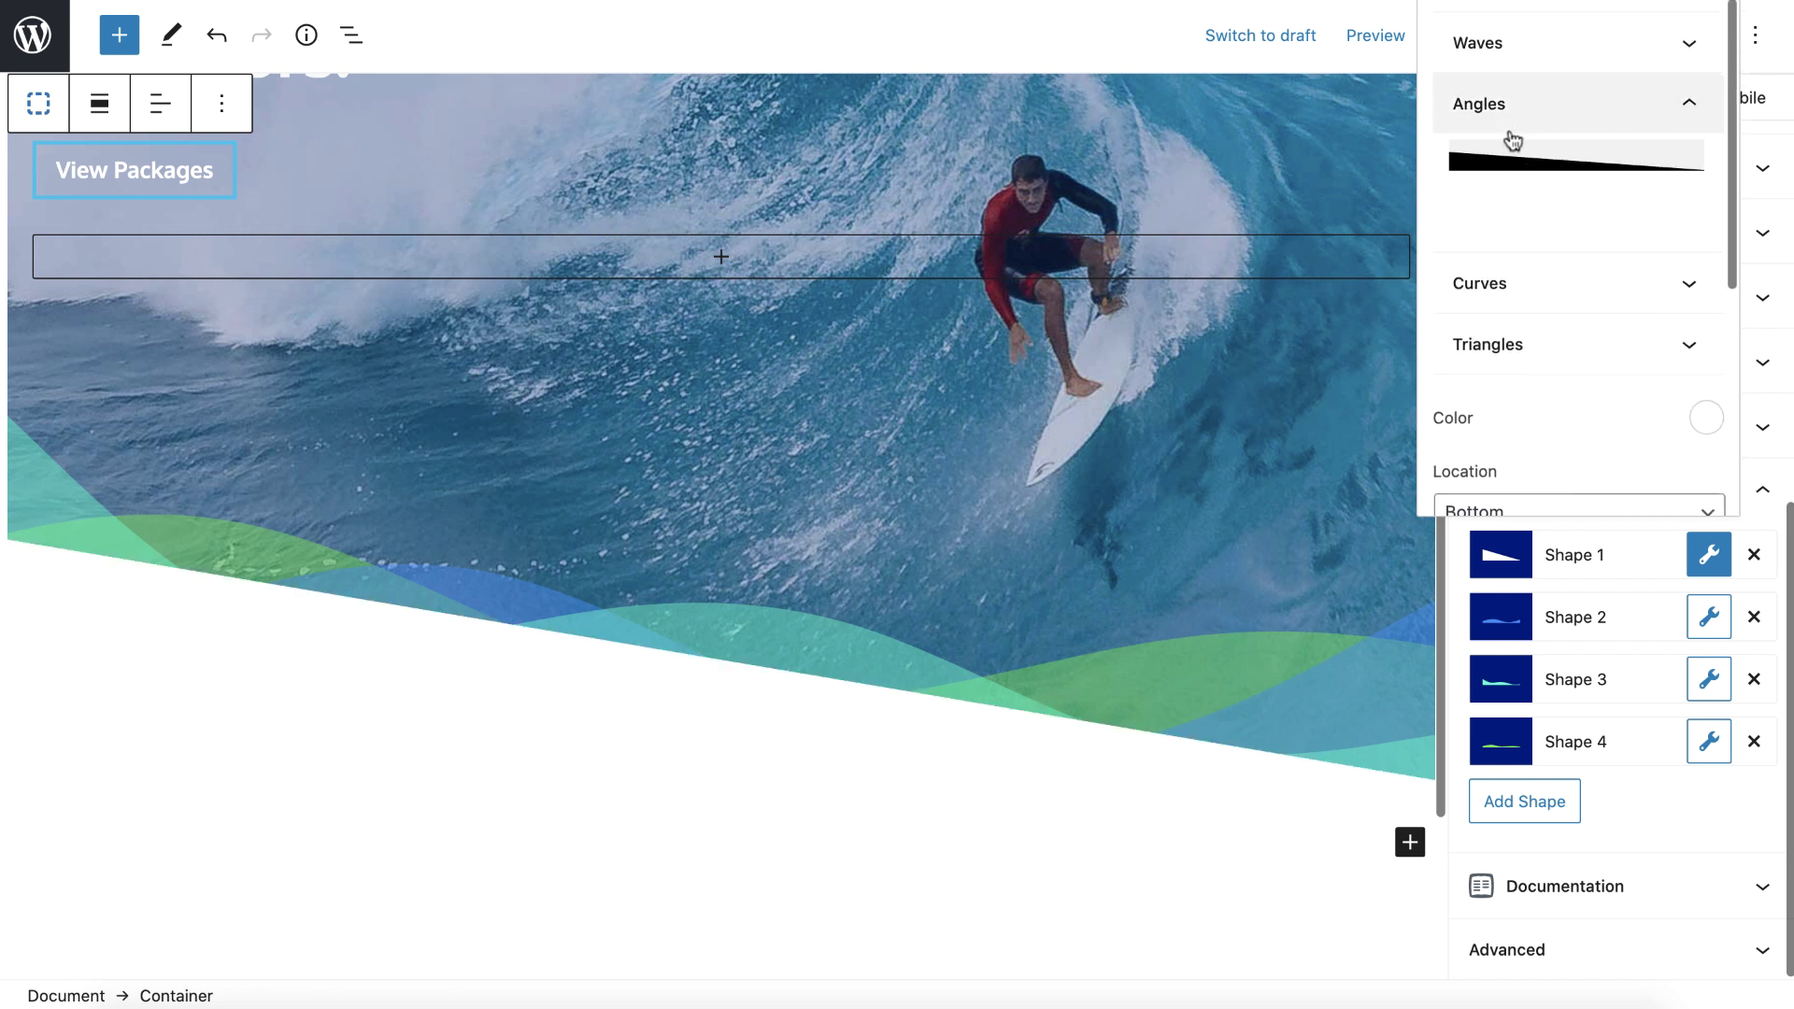
left_click(1510, 280)
left_click(1467, 168)
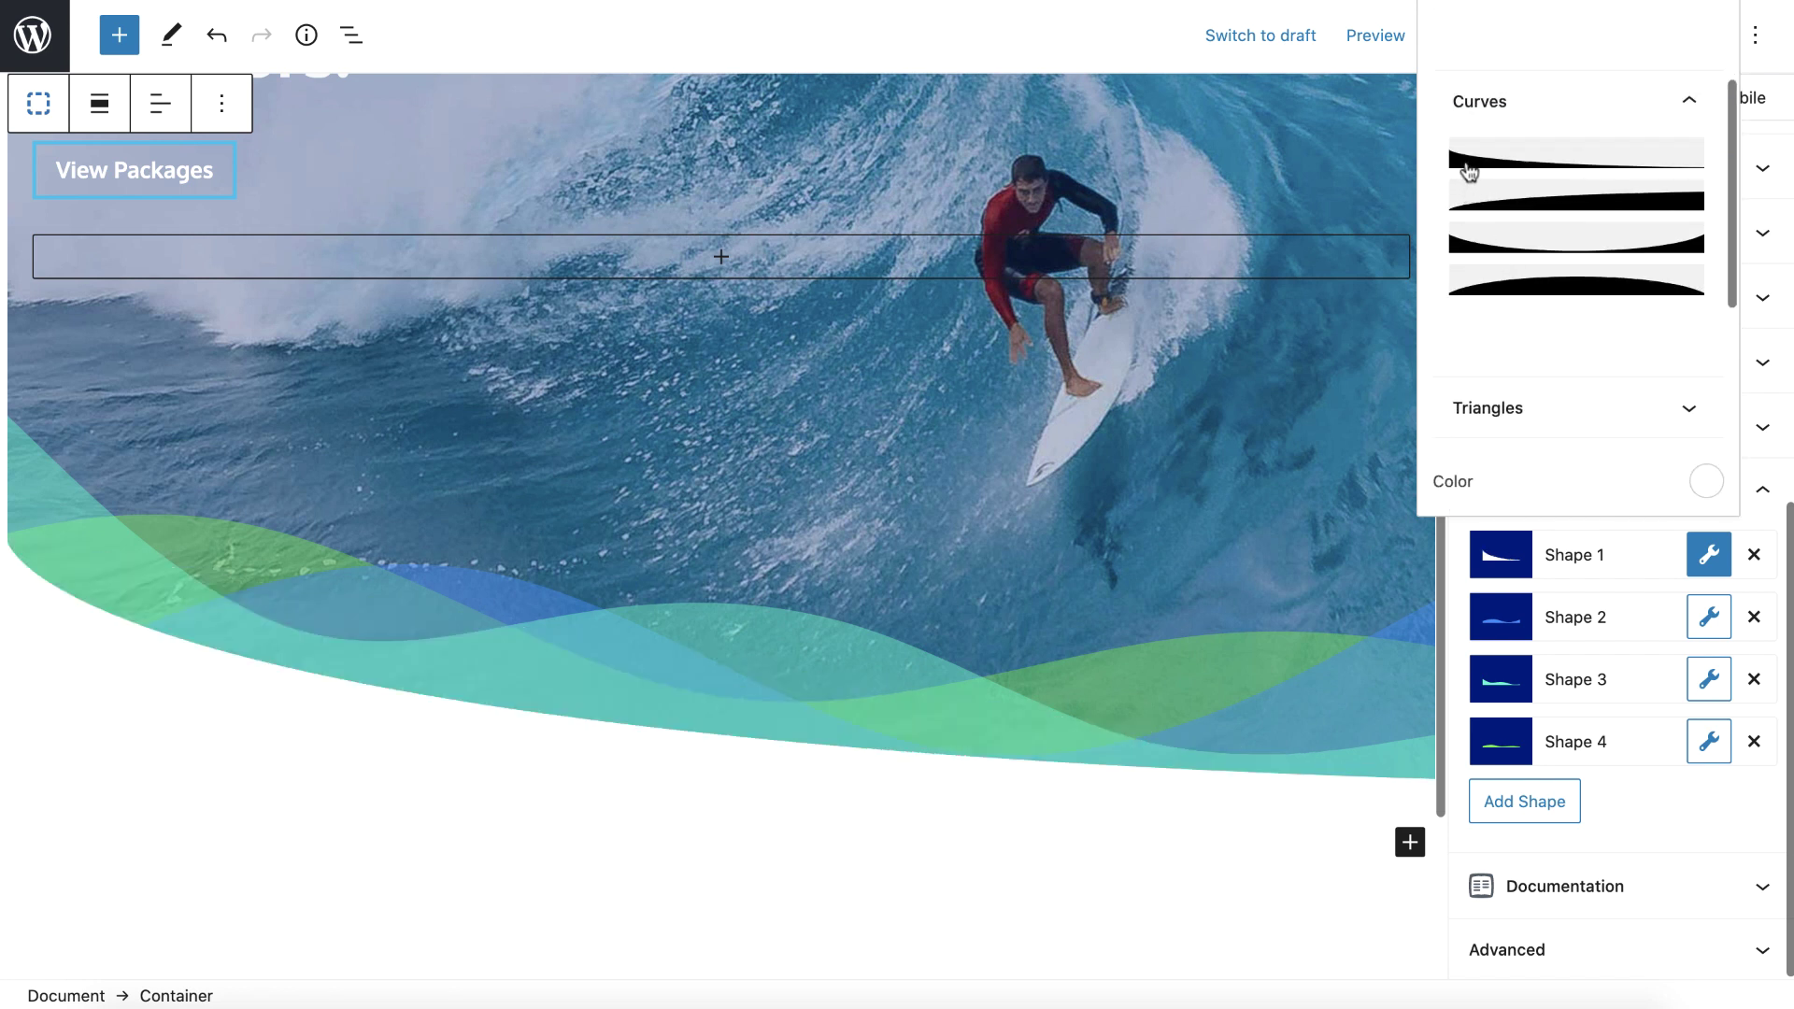
left_click(1543, 213)
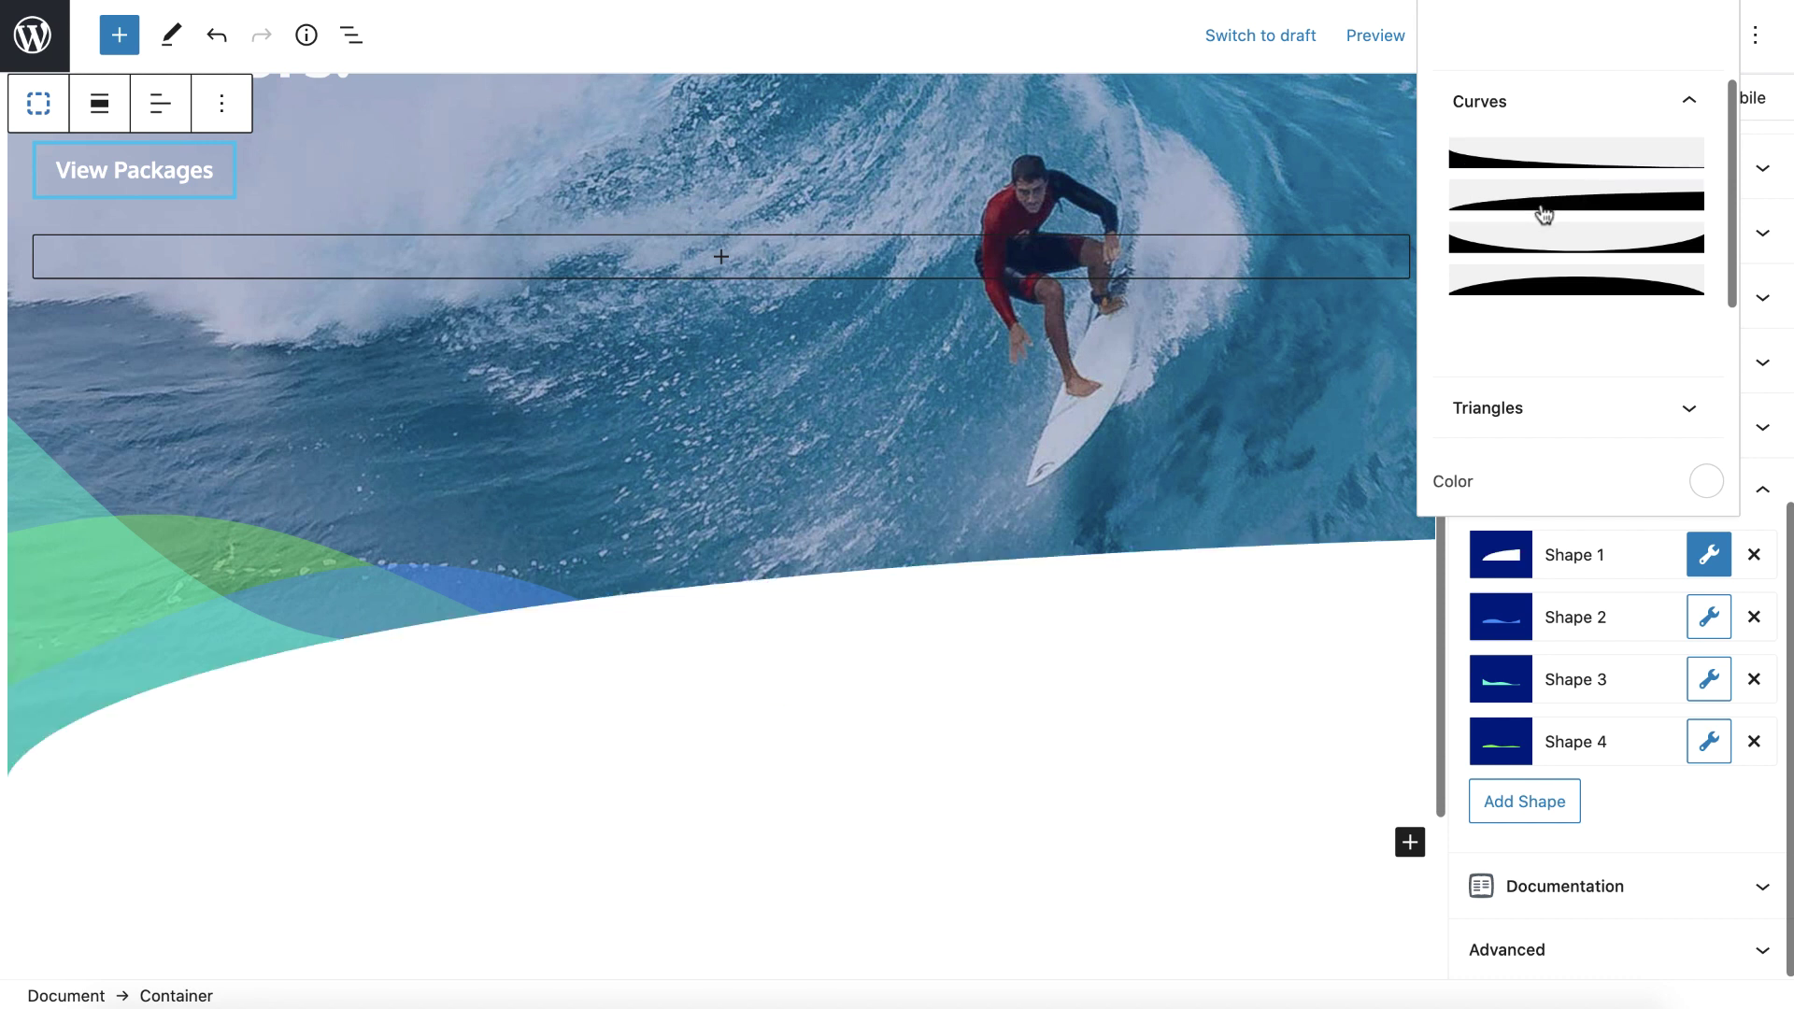
scroll(1552, 327, "down", 5)
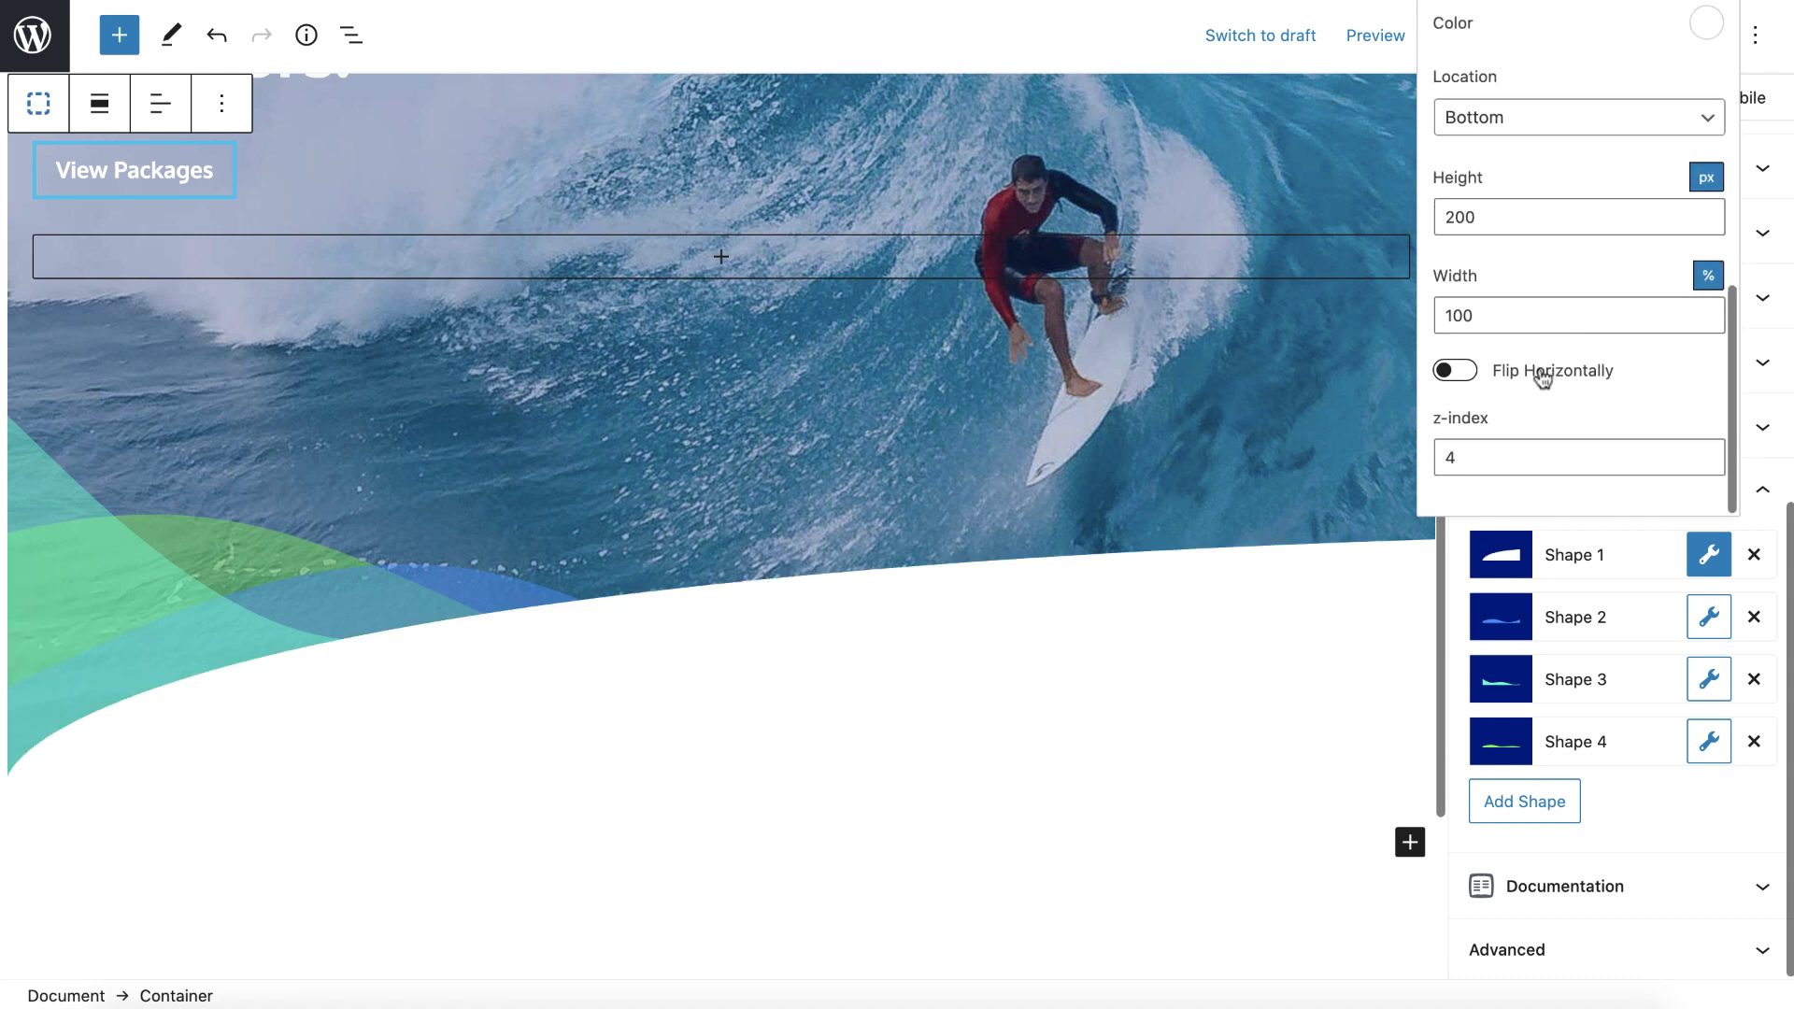
left_click(1542, 373)
left_click(1541, 377)
scroll(1542, 305, "up", 5)
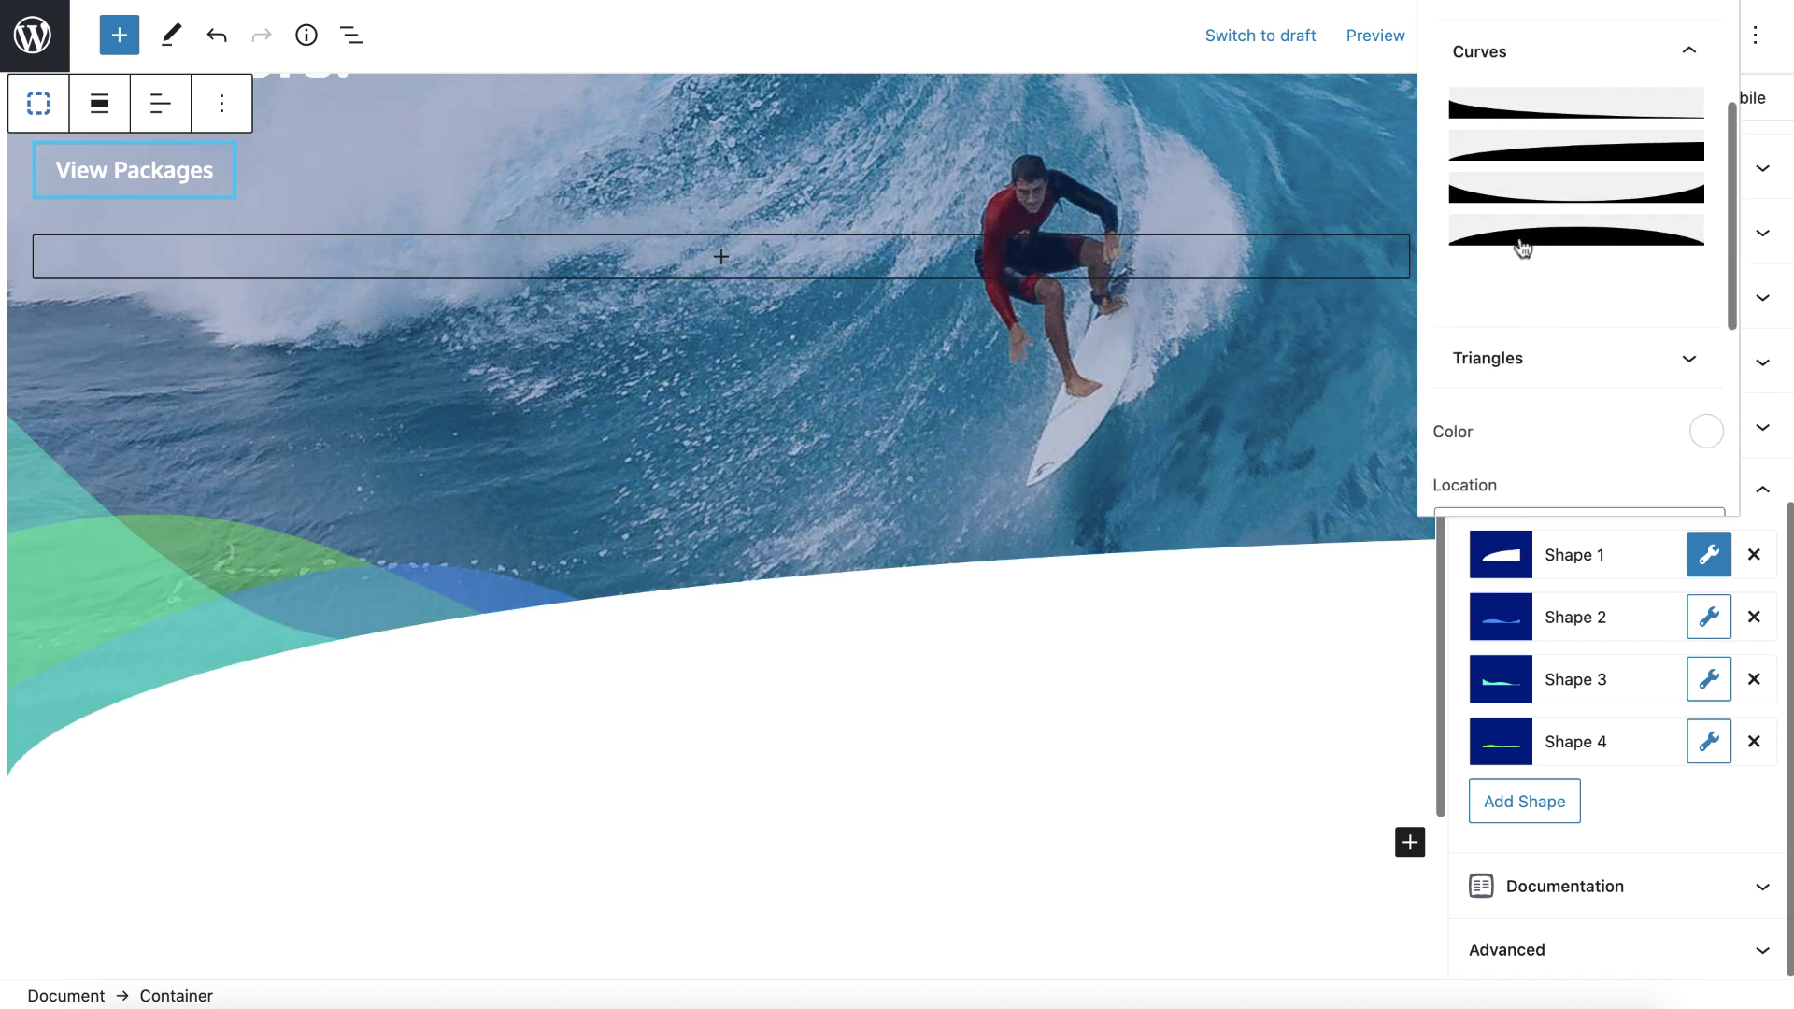
left_click(1526, 203)
left_click(1554, 247)
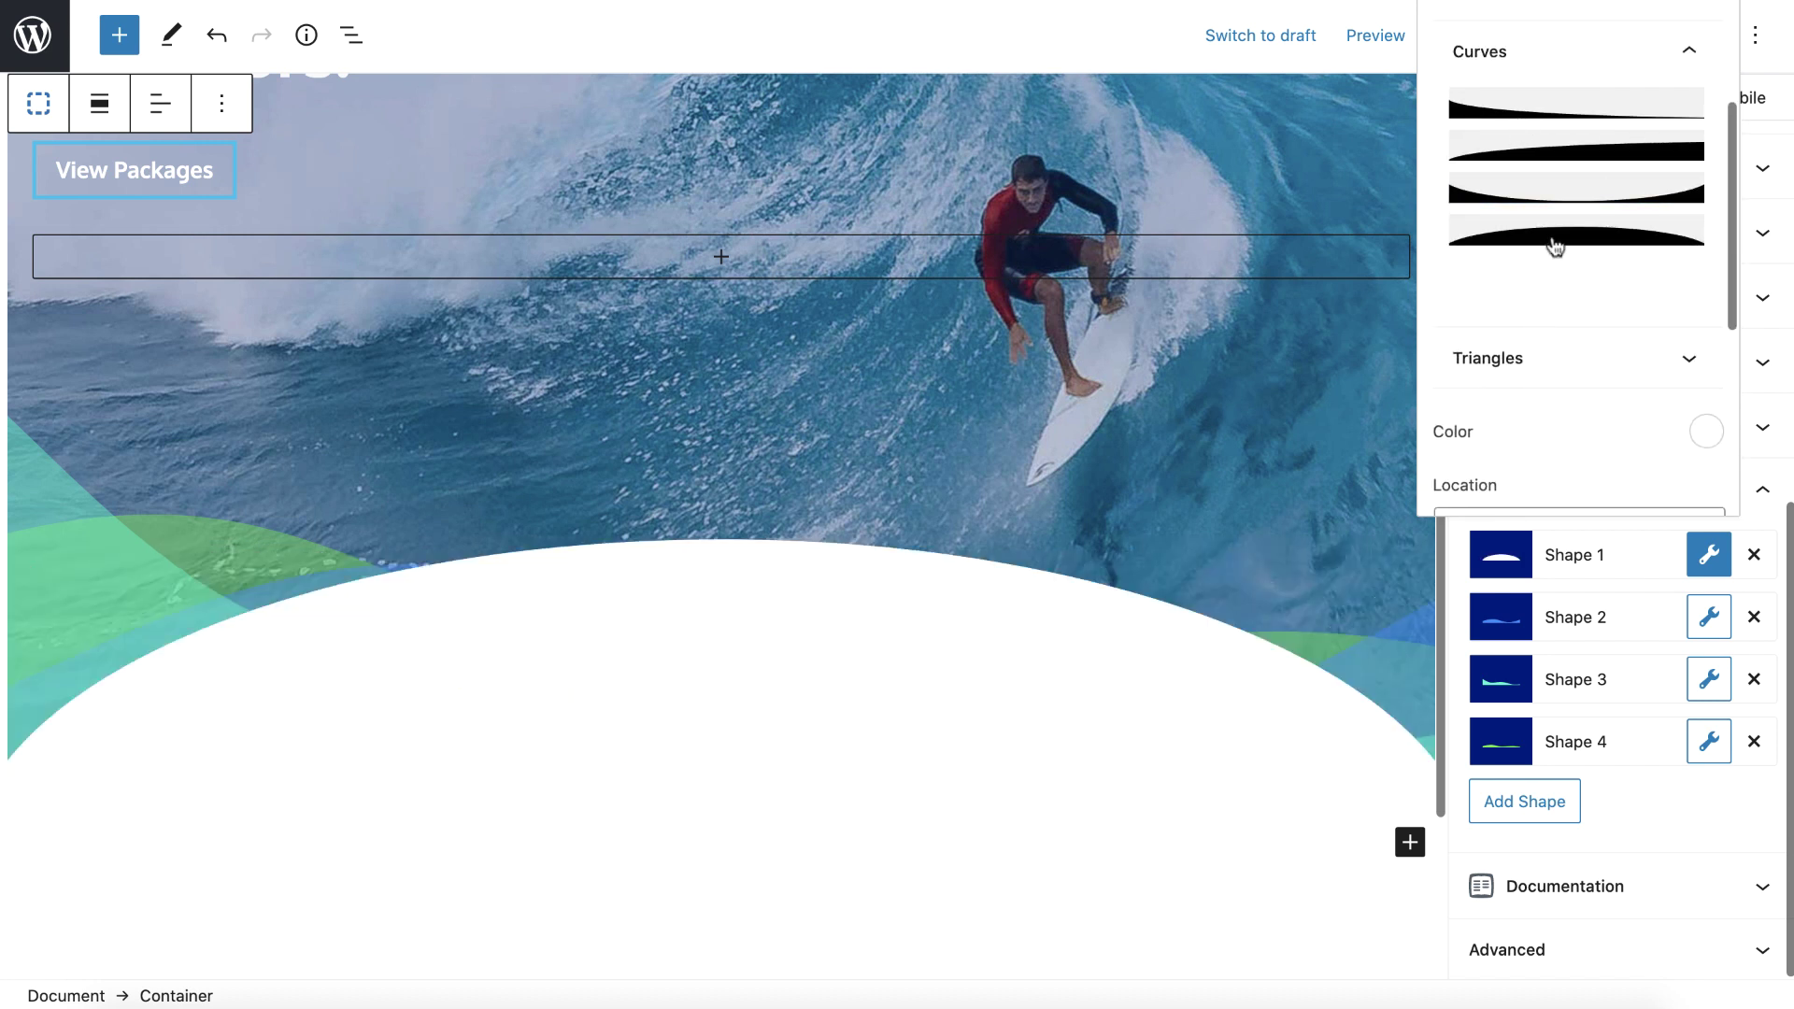
left_click(1542, 358)
Step: Try the Triangles presets on Shape 1, ending on the downward V notch
scroll(1560, 299, "down", 2)
scroll(1570, 240, "up", 2)
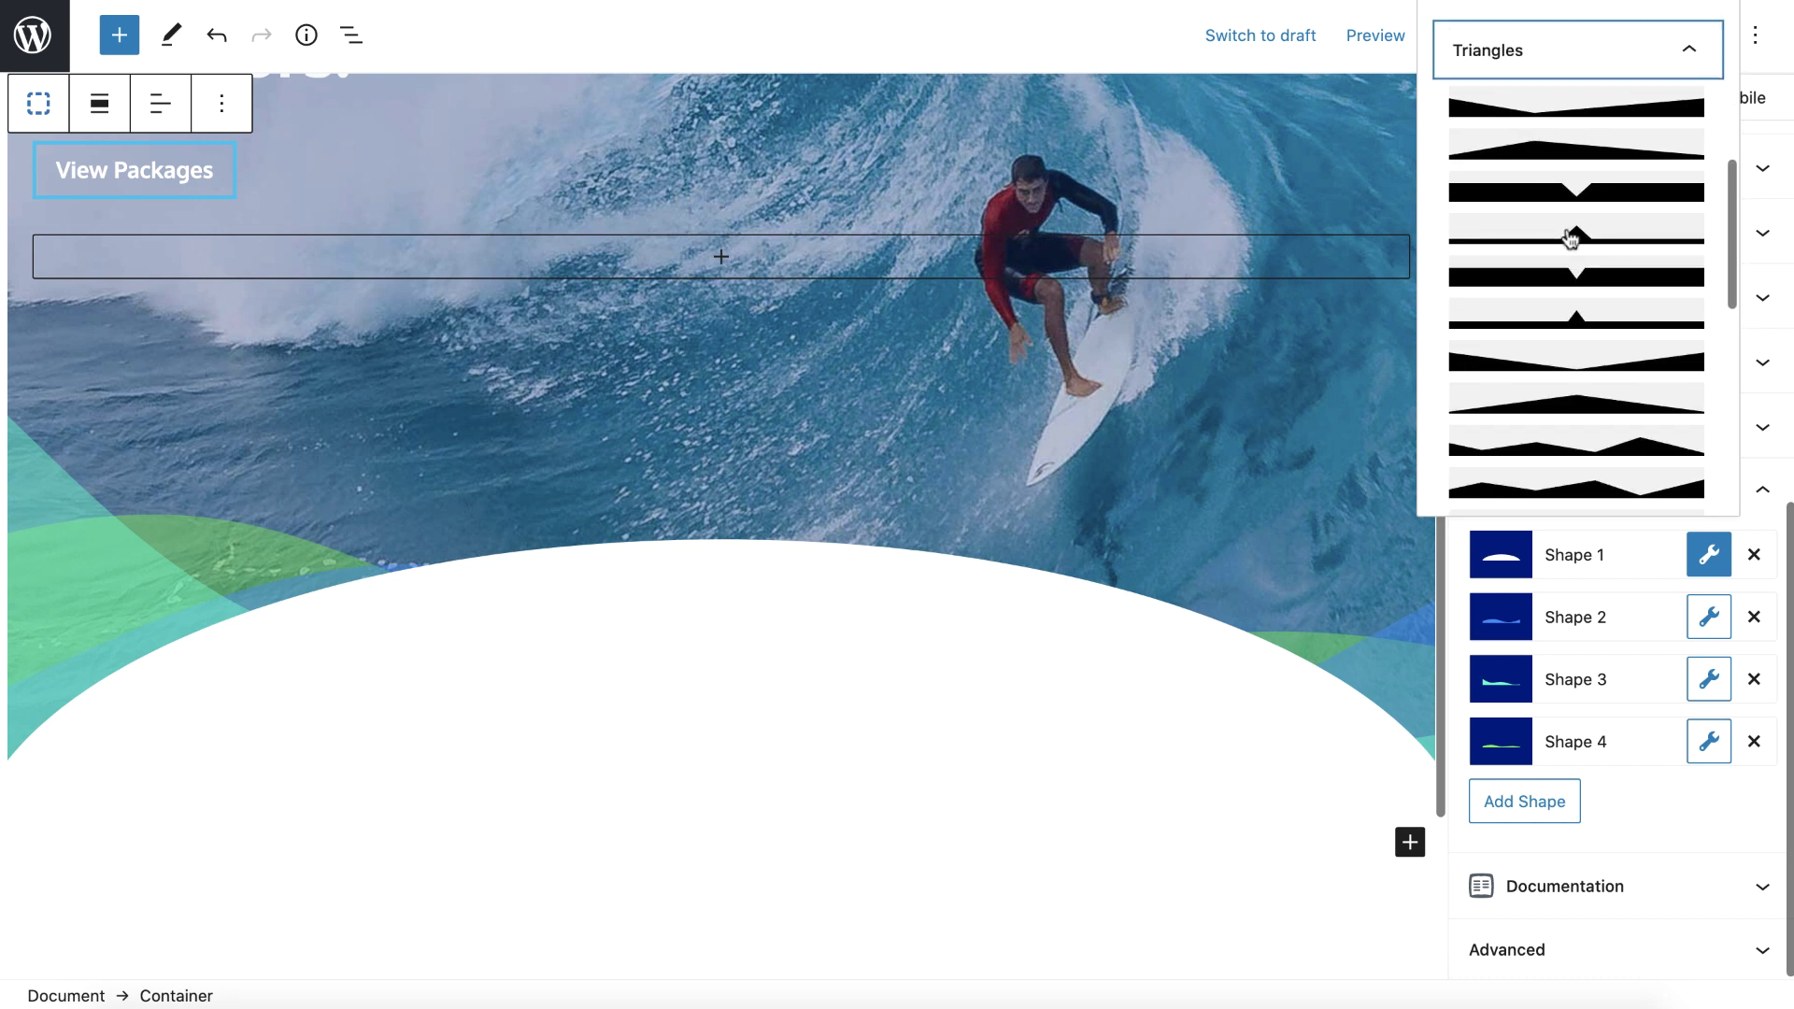
left_click(1548, 116)
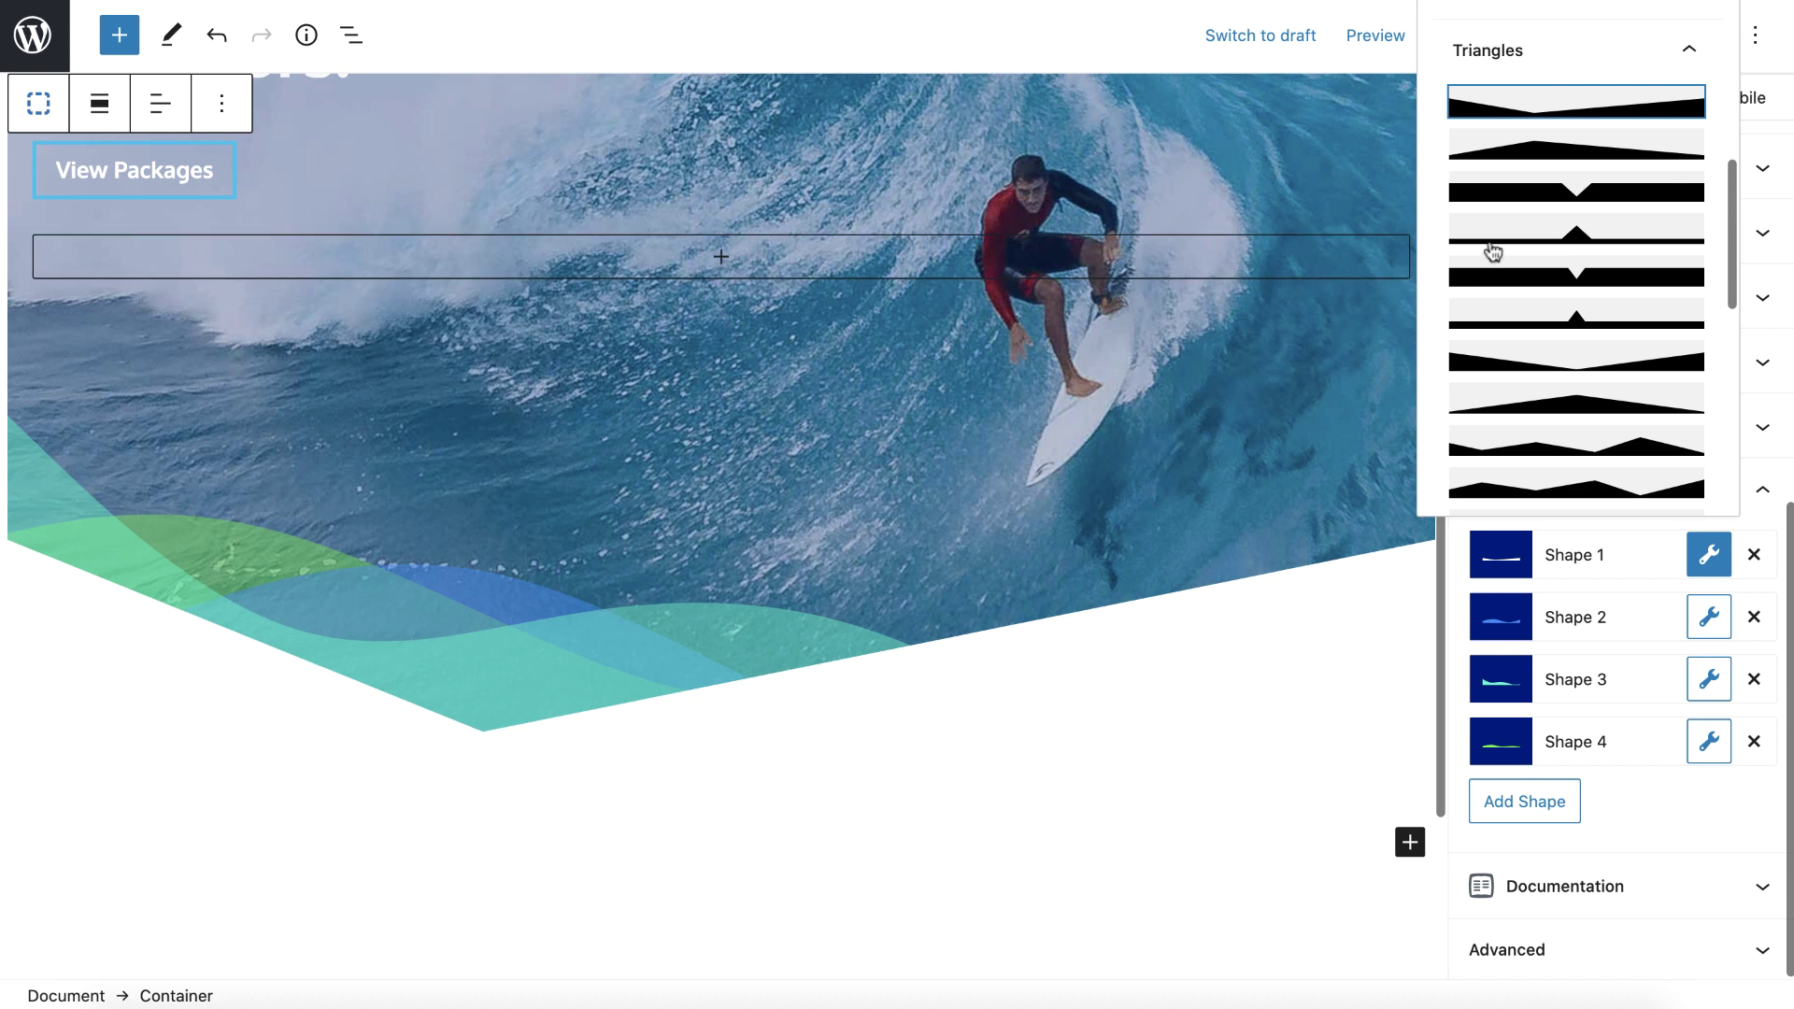
left_click(1542, 154)
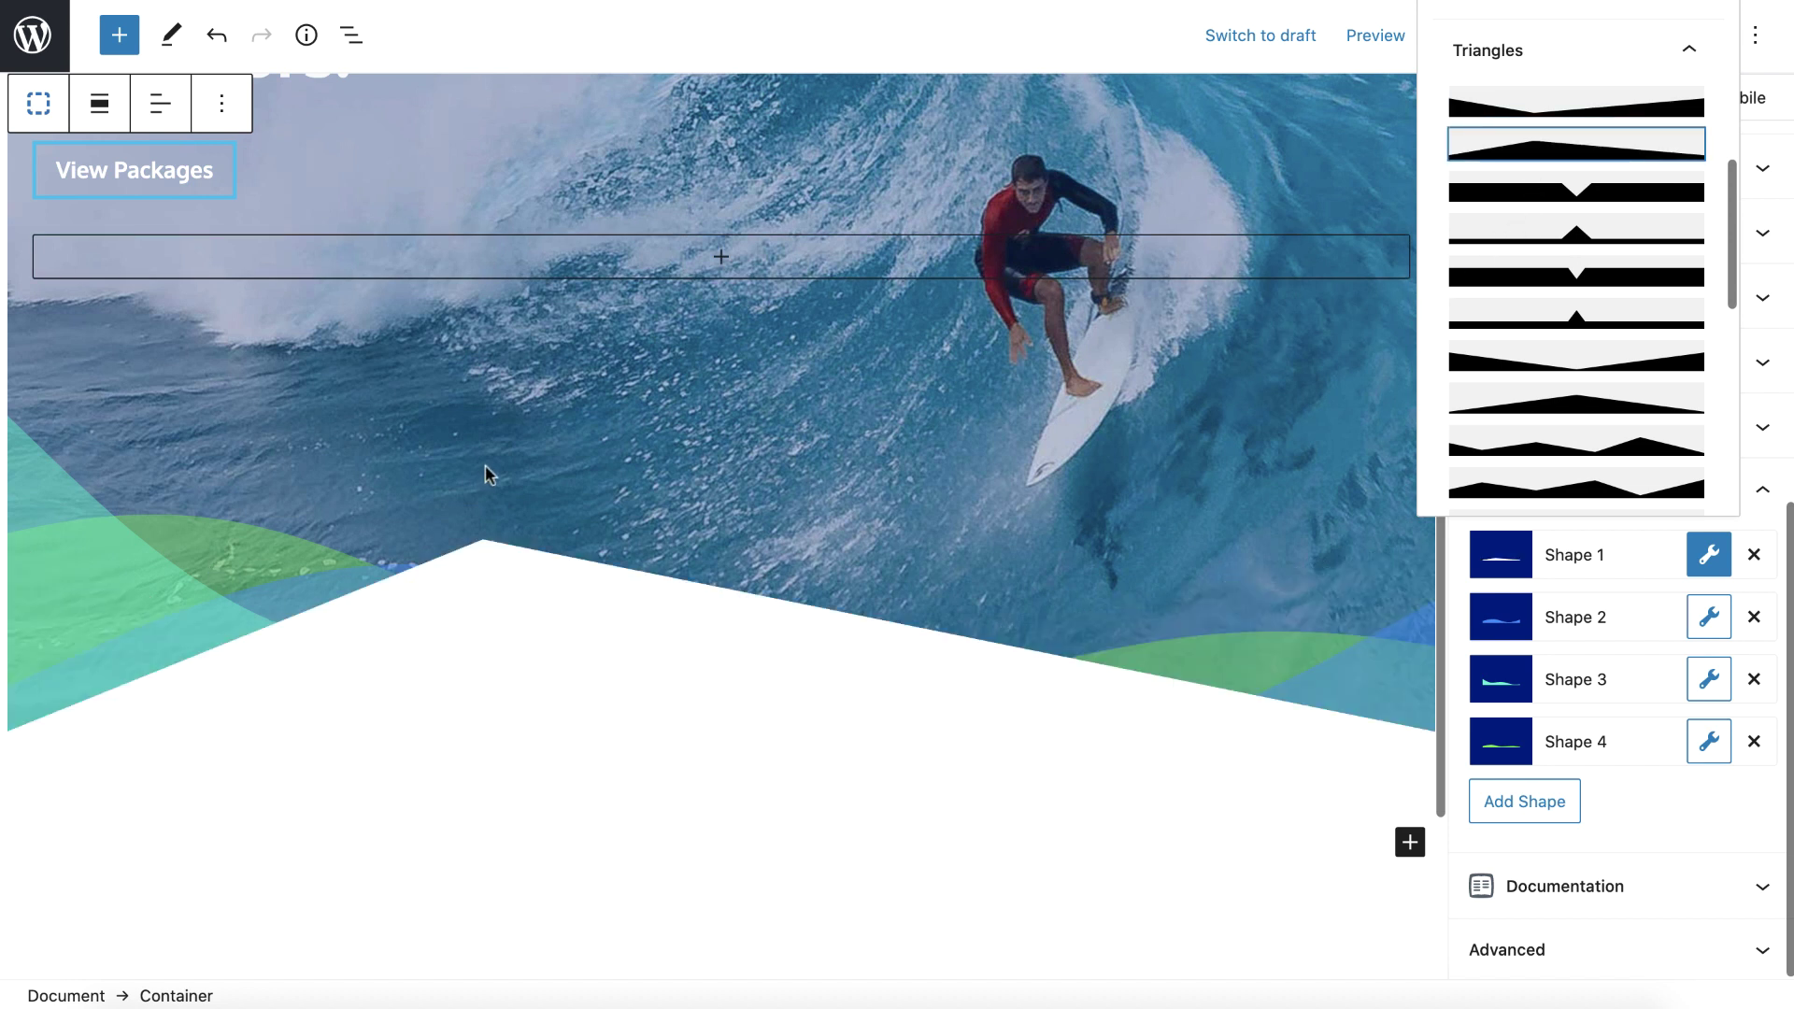
left_click(1588, 203)
left_click(1579, 235)
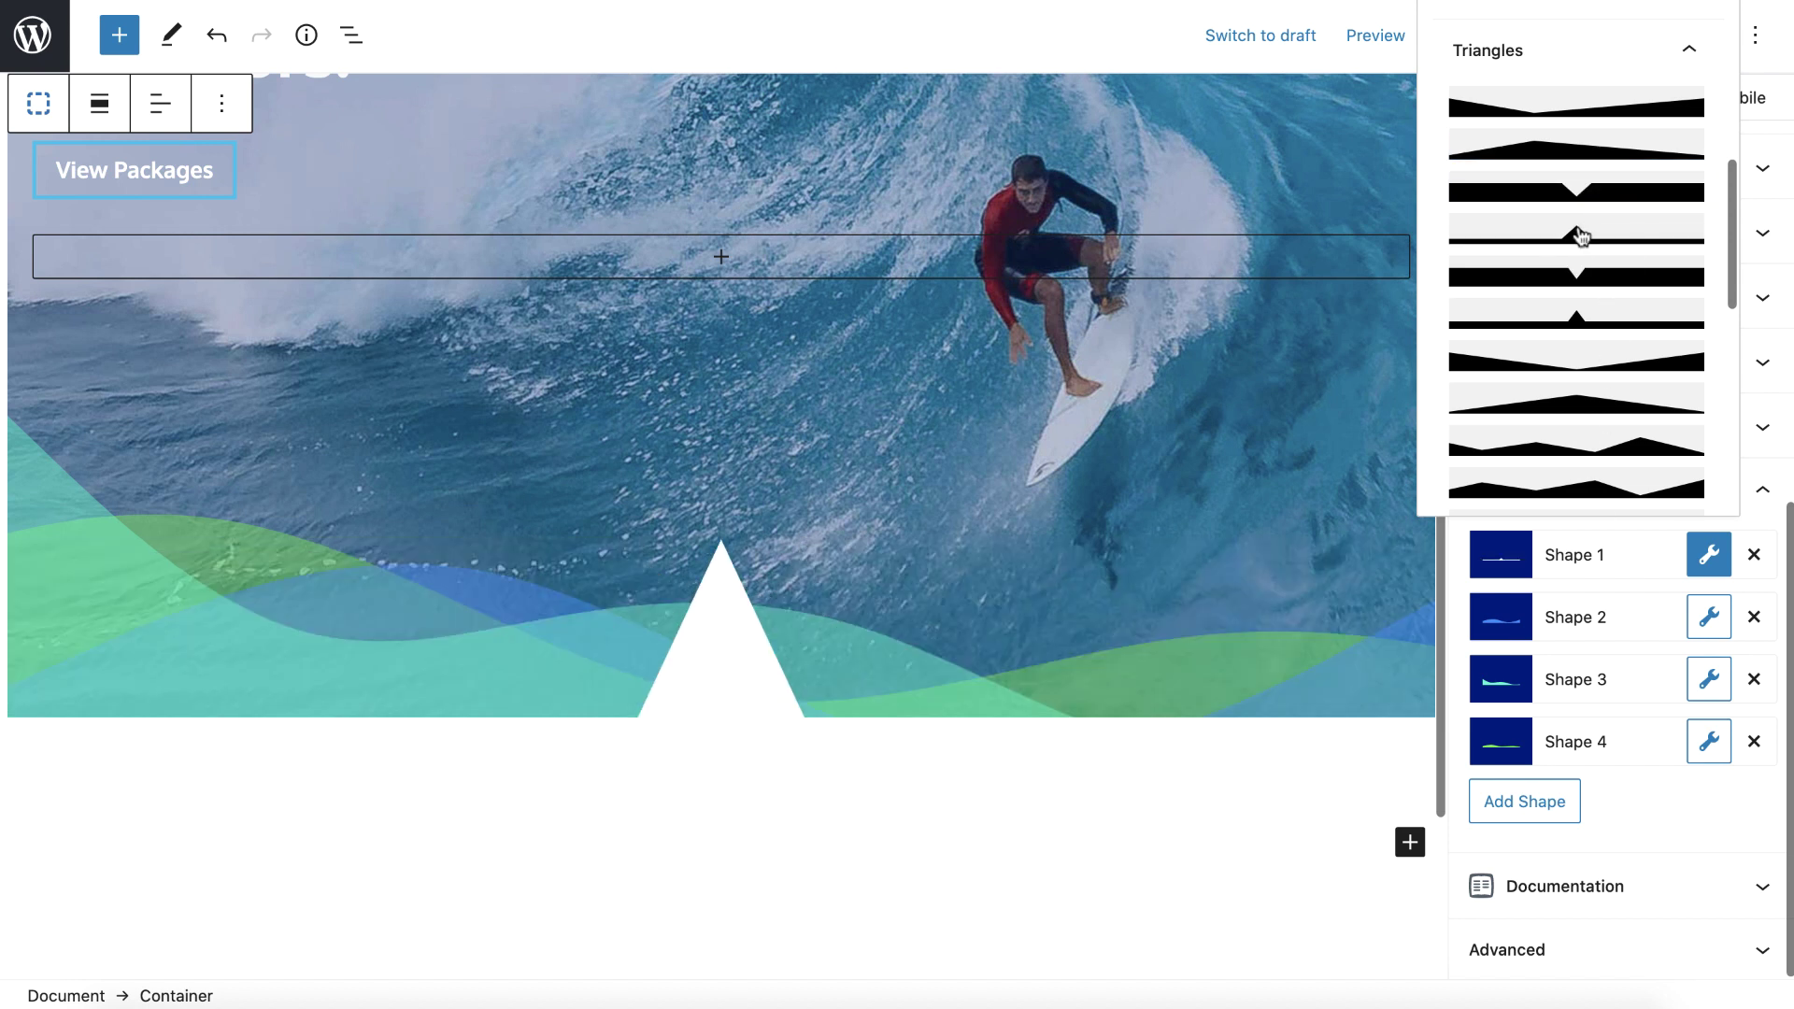
left_click(1524, 183)
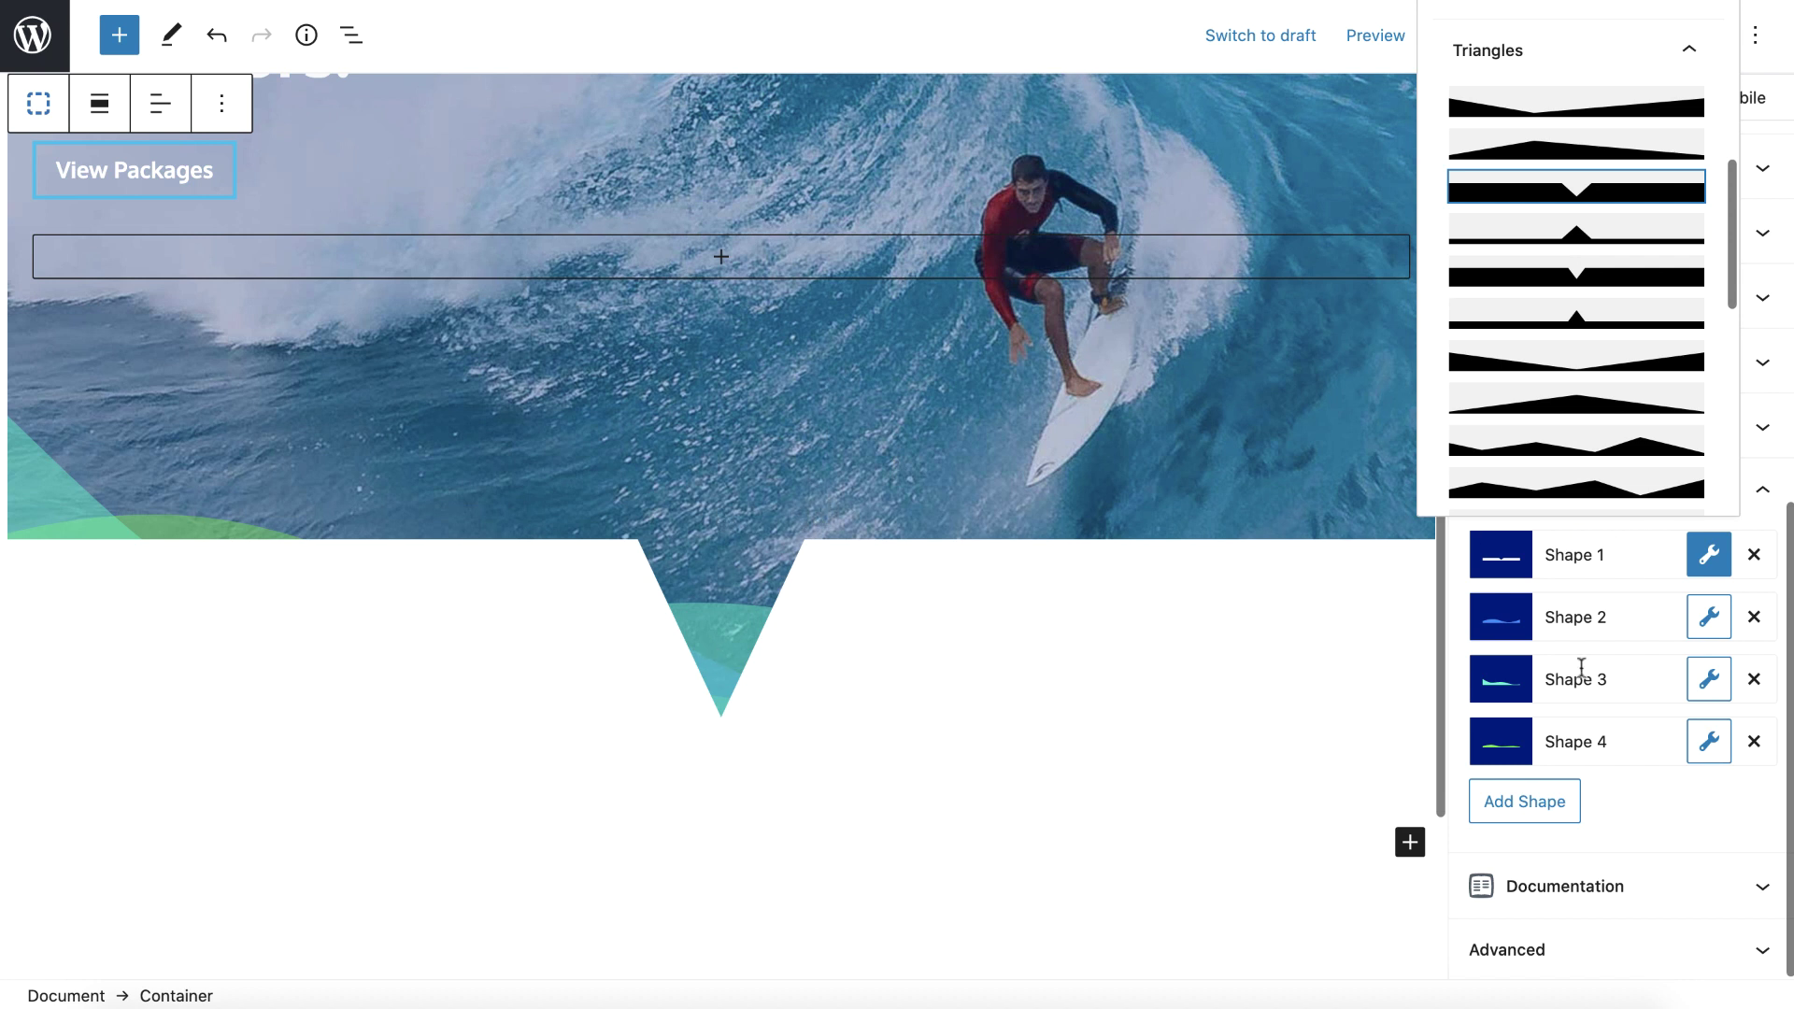
scroll(1617, 486, "down", 10)
Step: Set Shape 1's height to 100 and pick the jagged mountain-like triangle preset
double_click(1475, 208)
type("100")
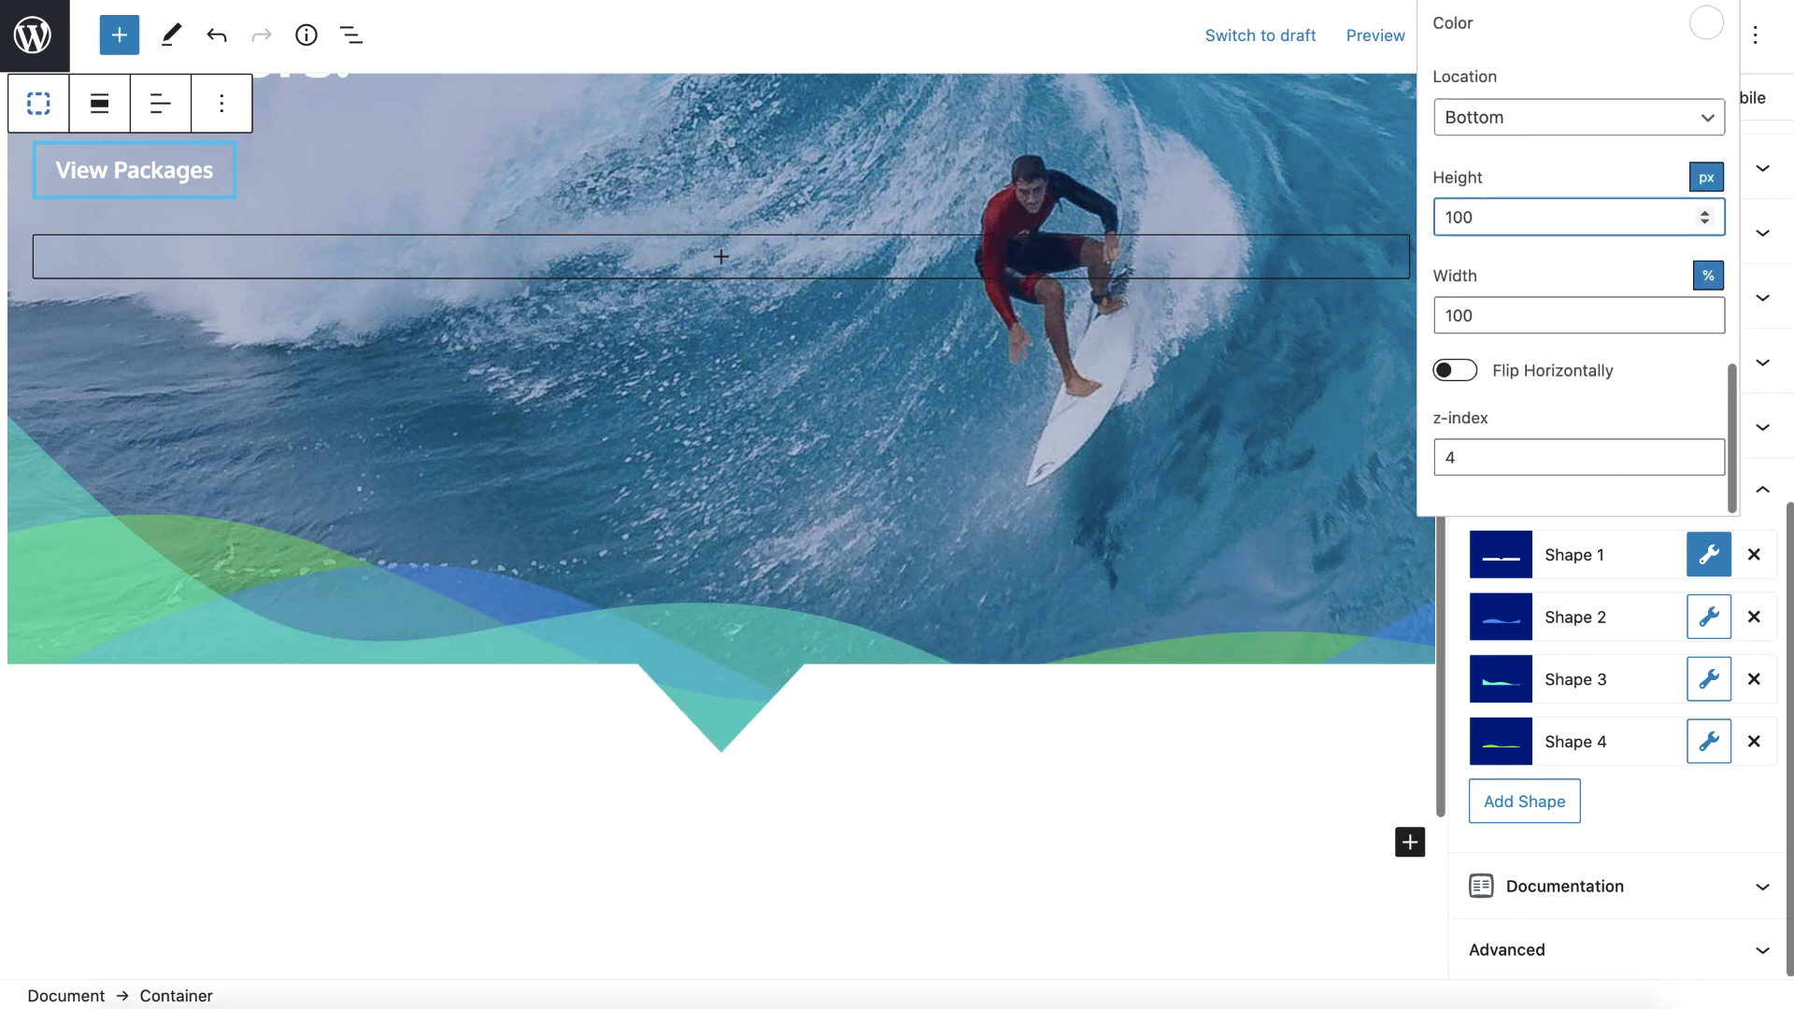
scroll(909, 368, "down", 3)
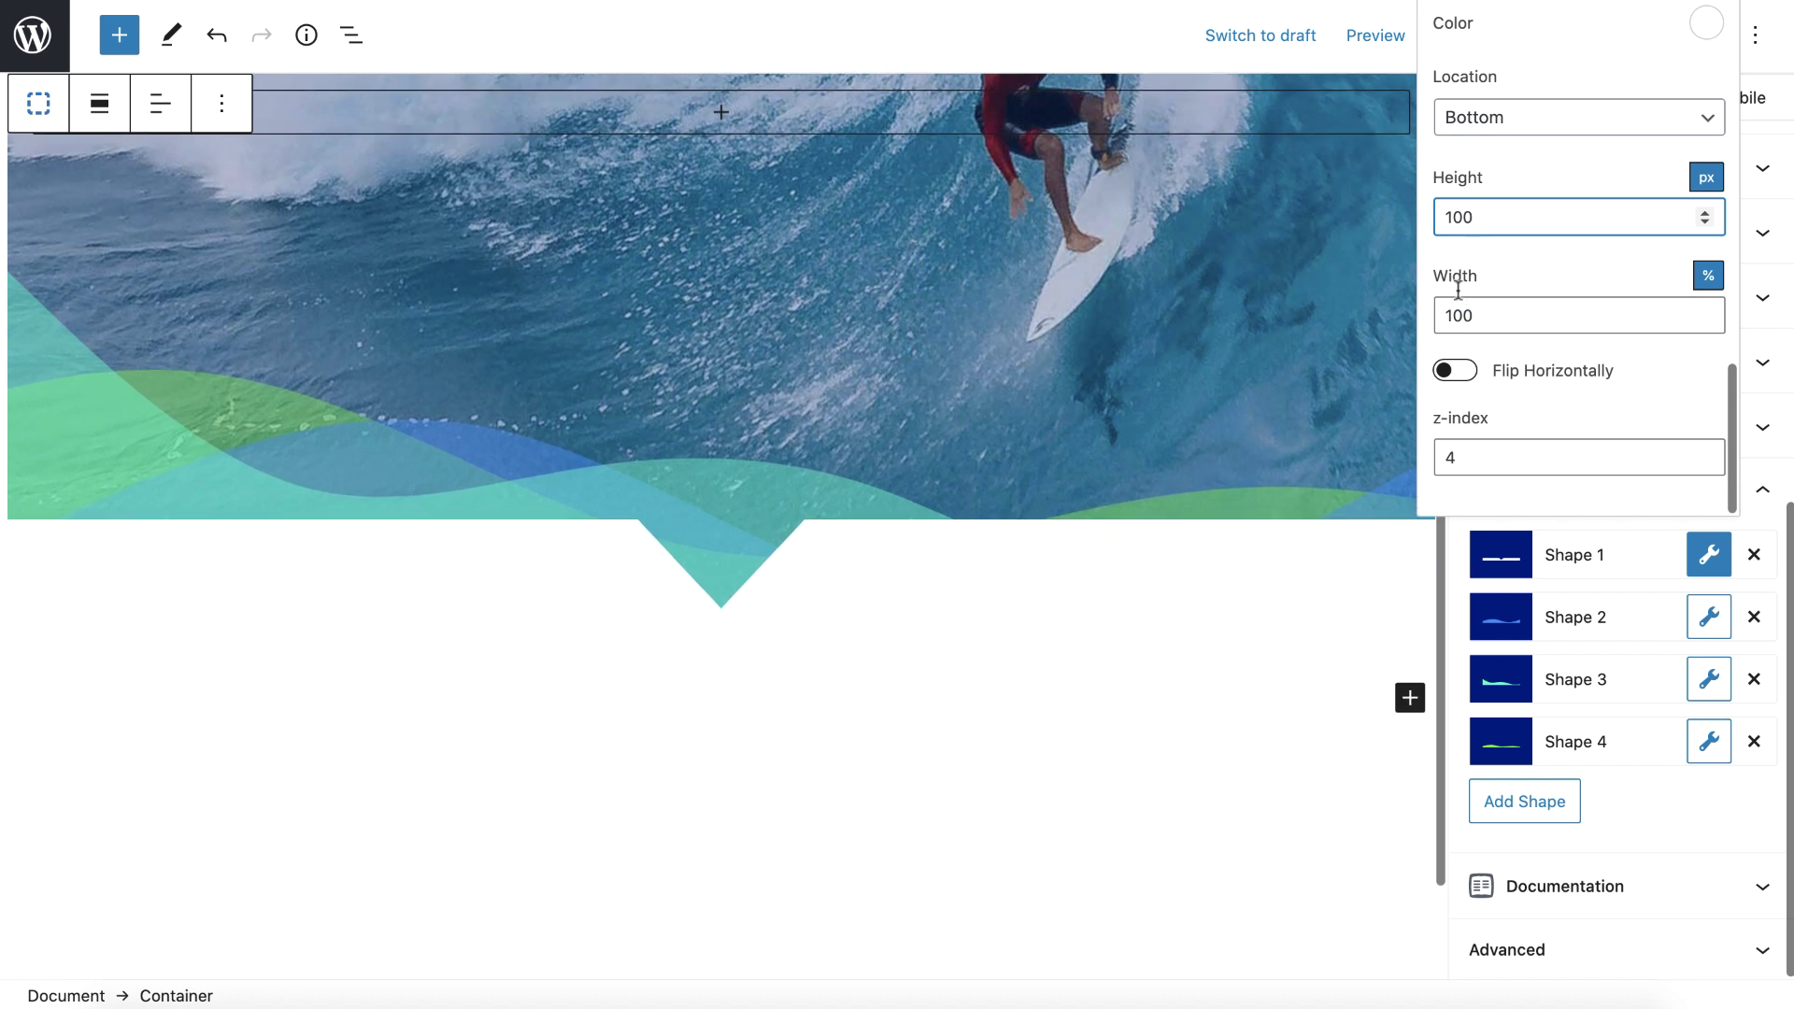
scroll(1470, 309, "up", 5)
left_click(1528, 312)
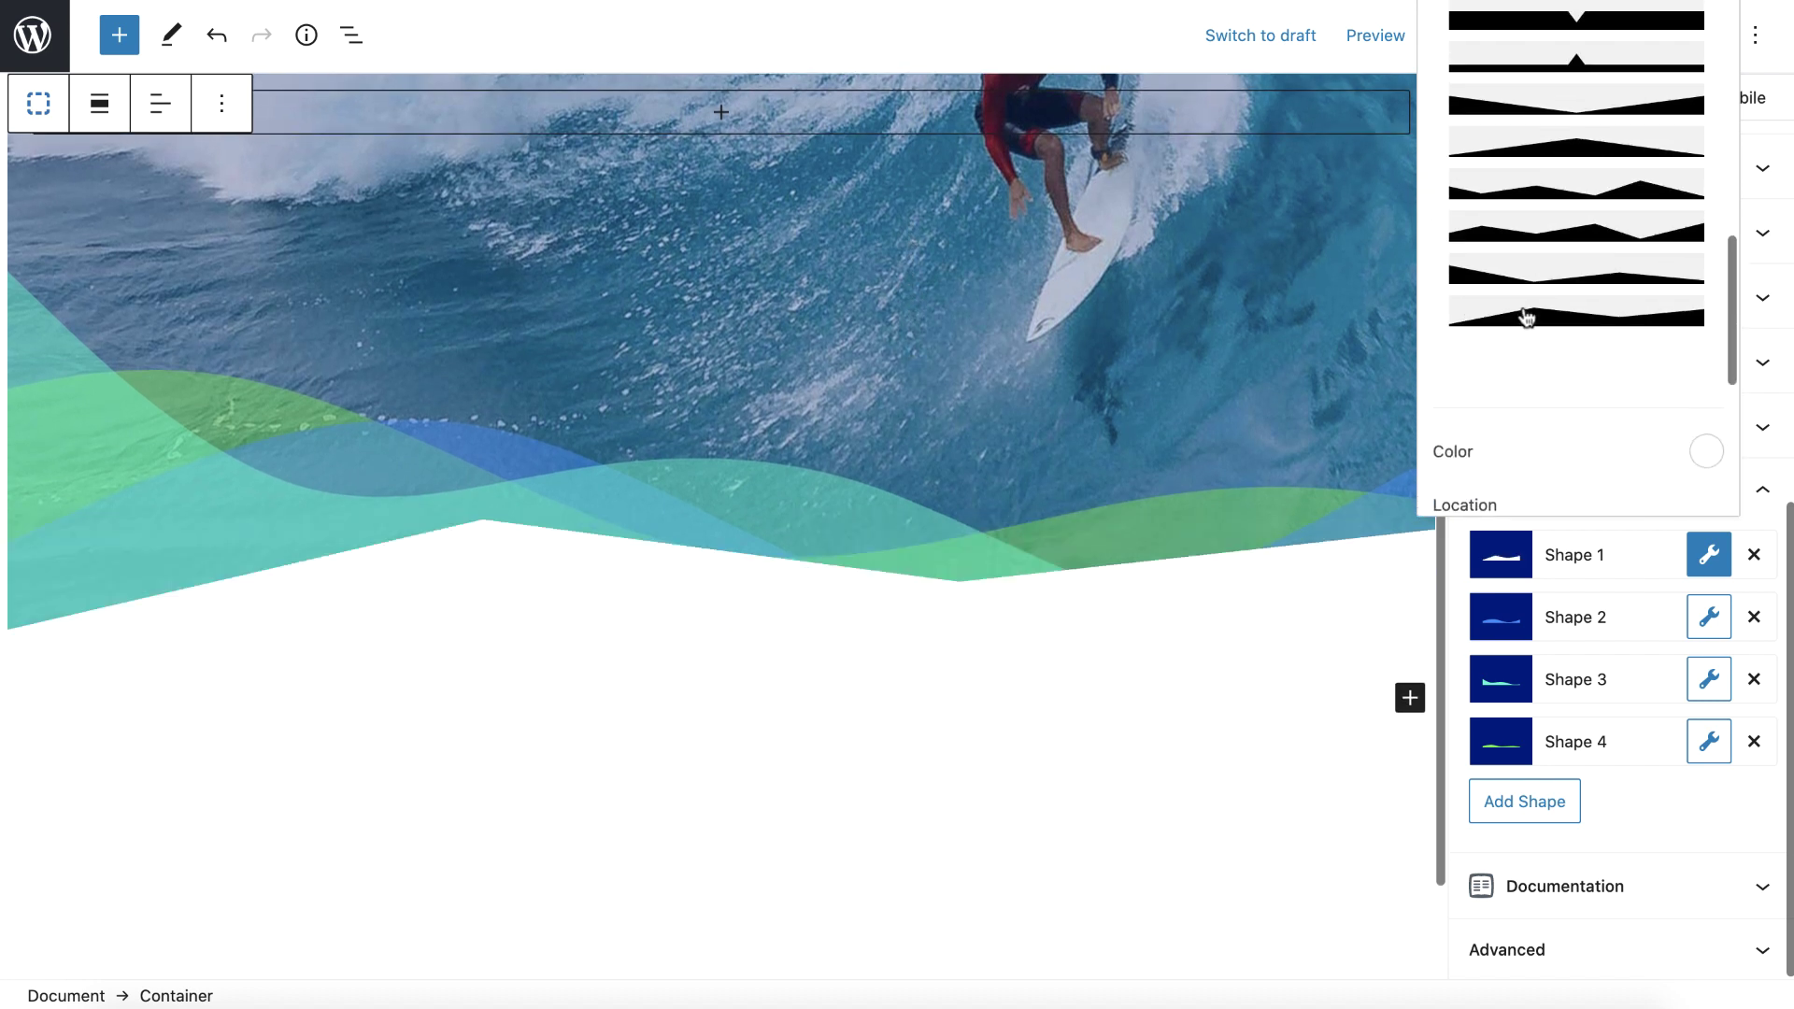
left_click(1563, 239)
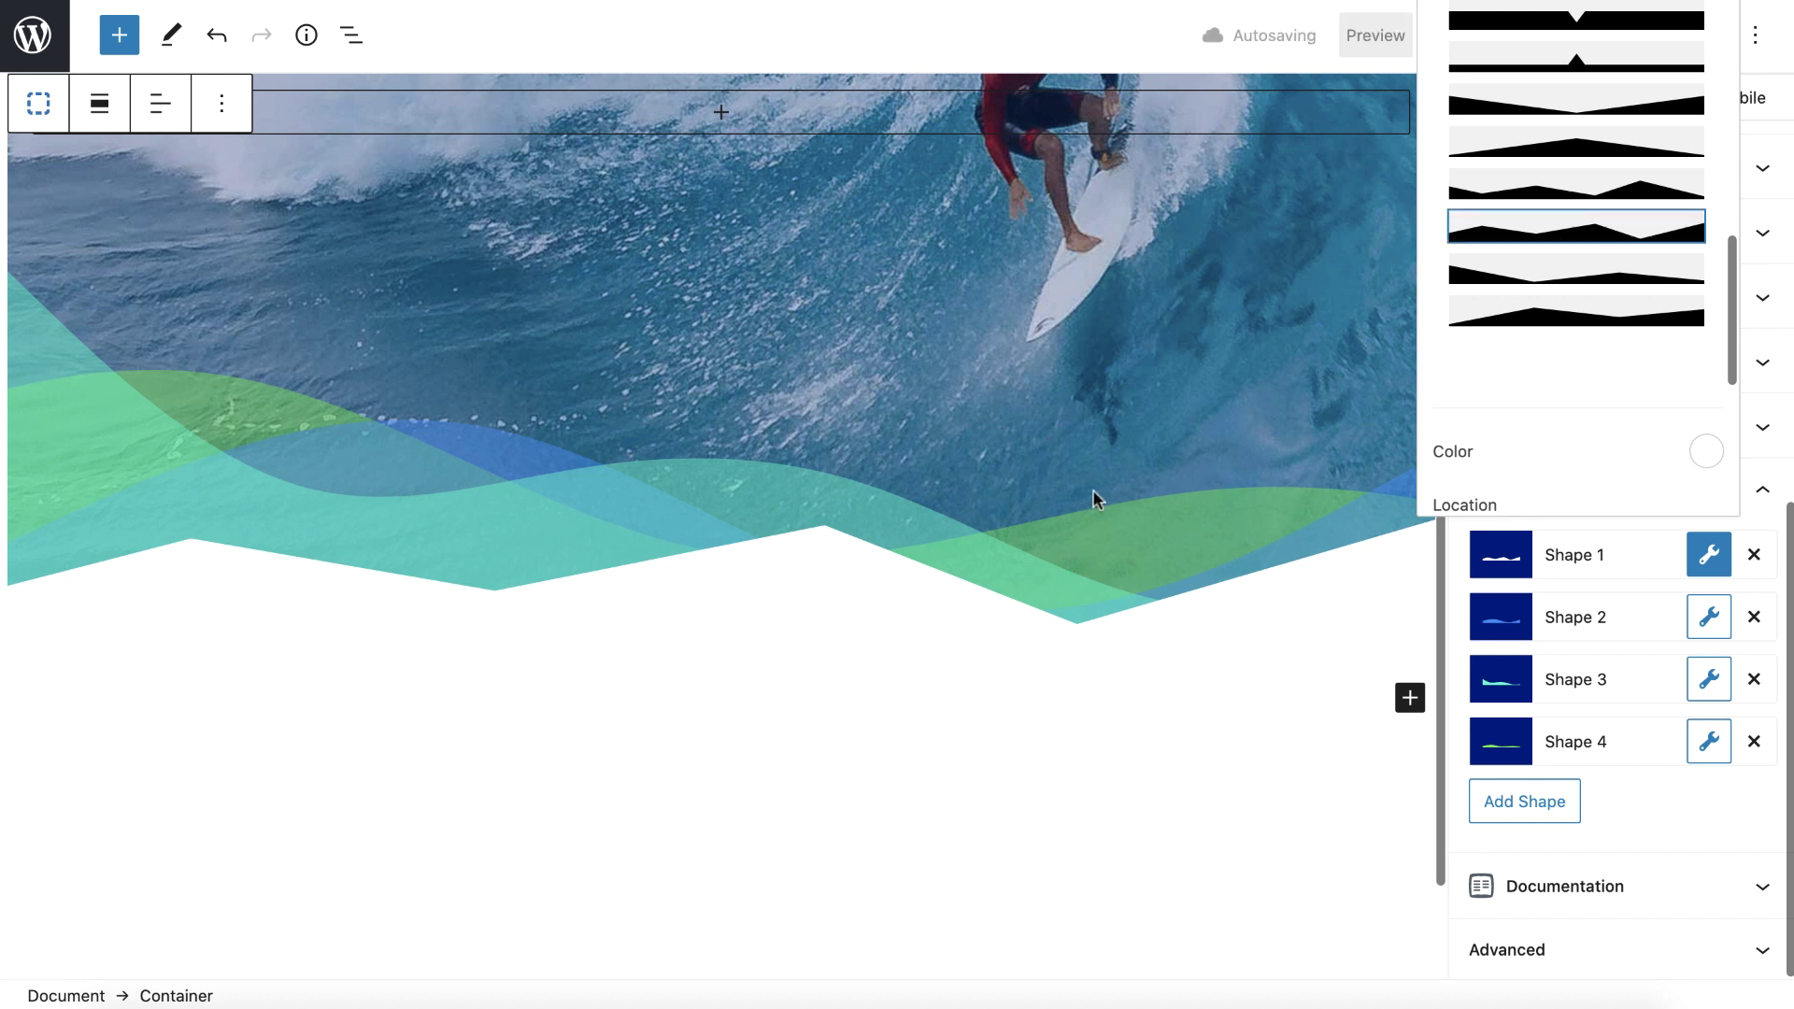
Step: Raise the jagged divider to 400 px tall, leaving it unflipped
scroll(1577, 324, "down", 5)
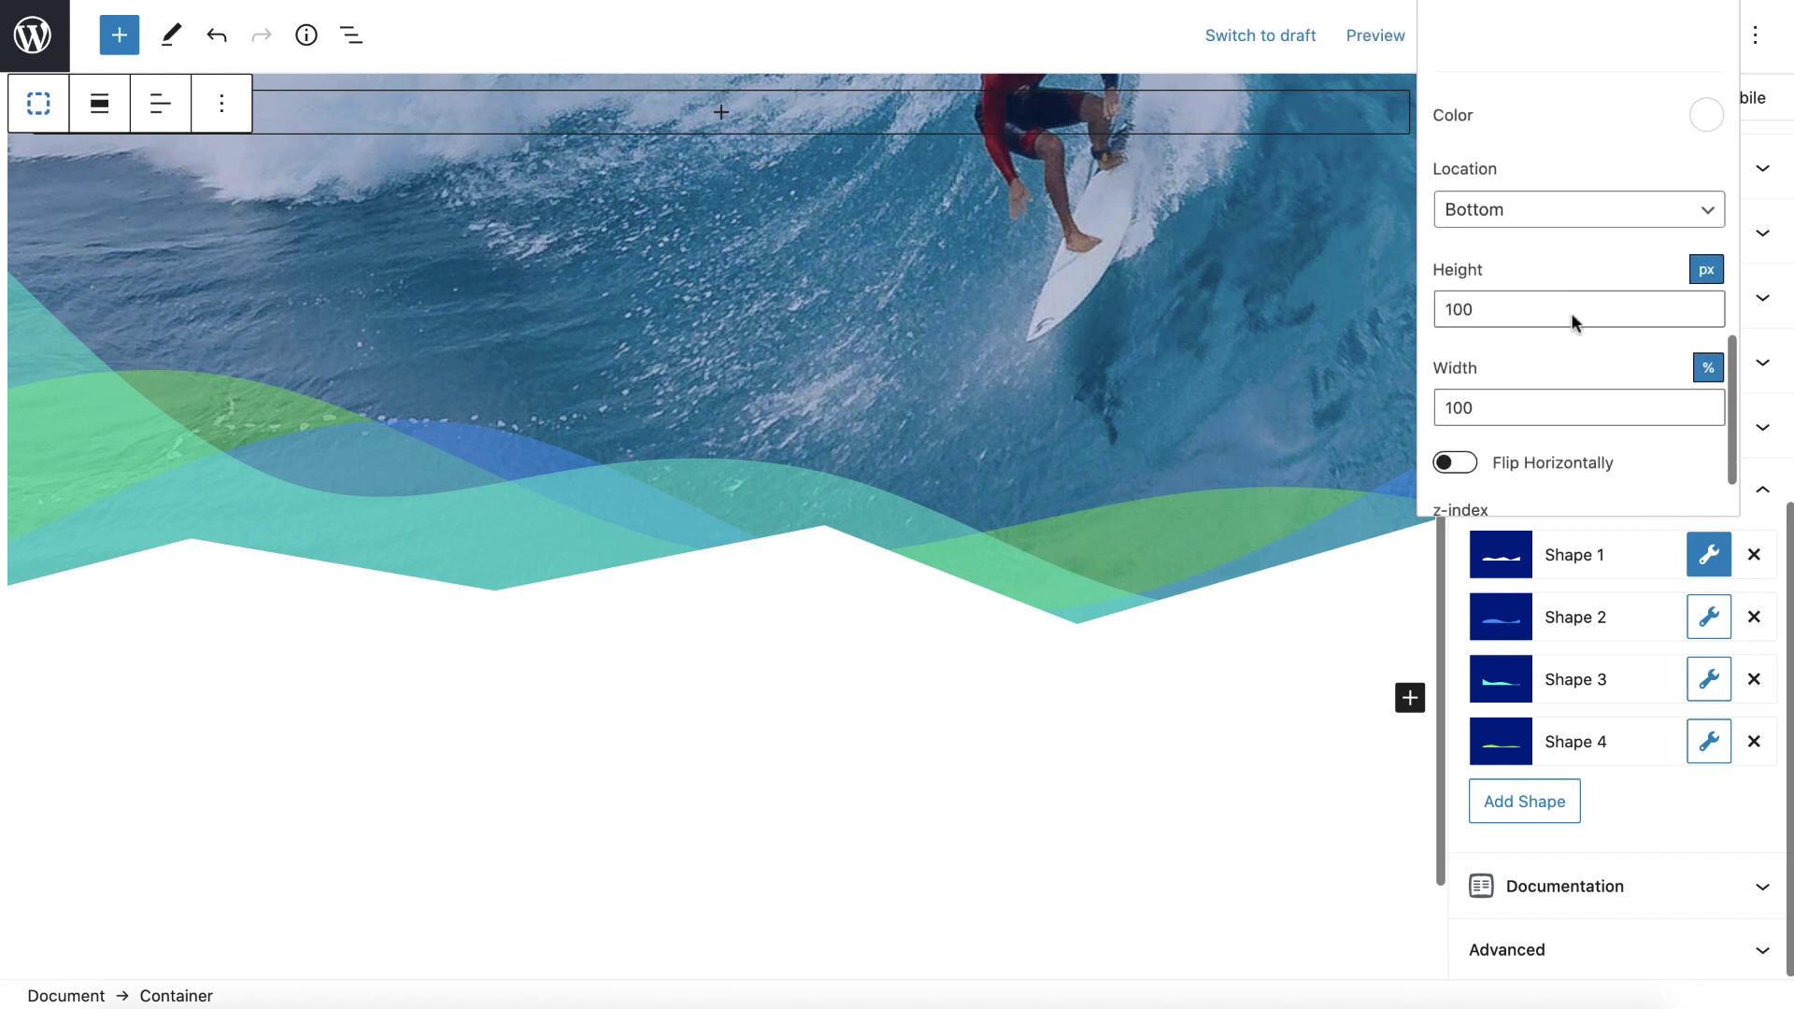
double_click(1493, 240)
type("400")
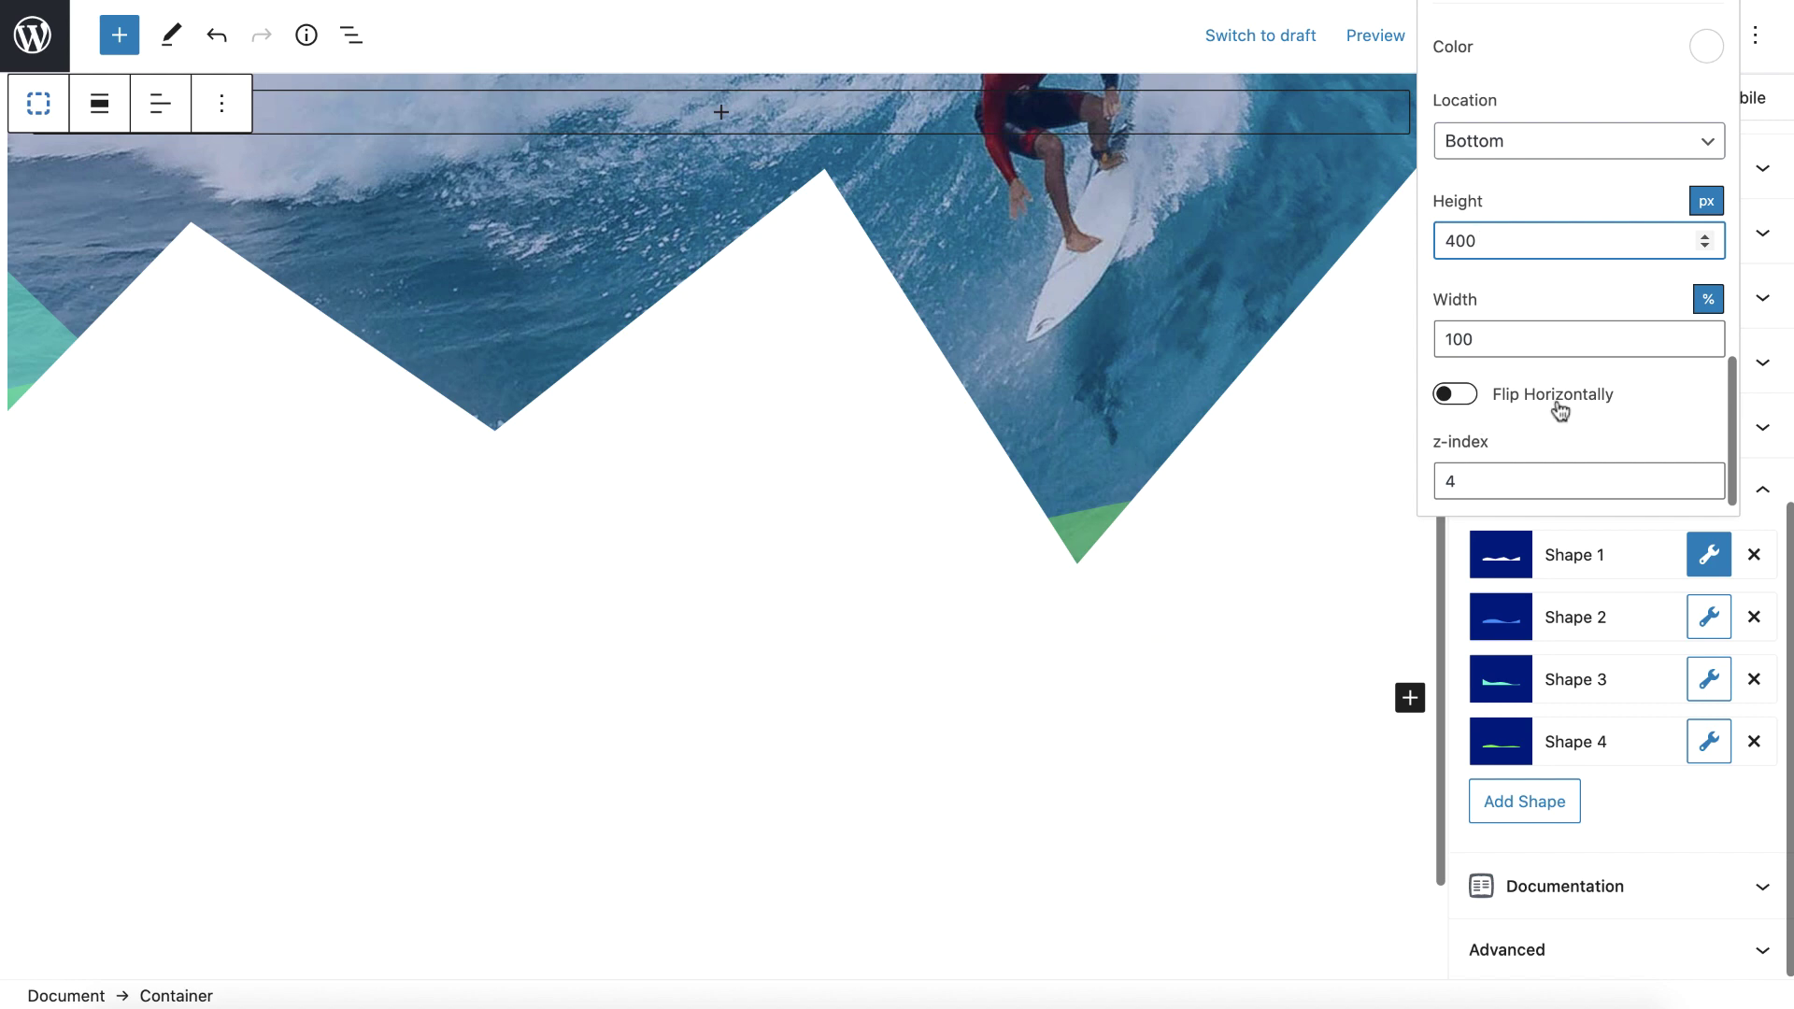
scroll(1557, 405, "down", 1)
left_click(1554, 370)
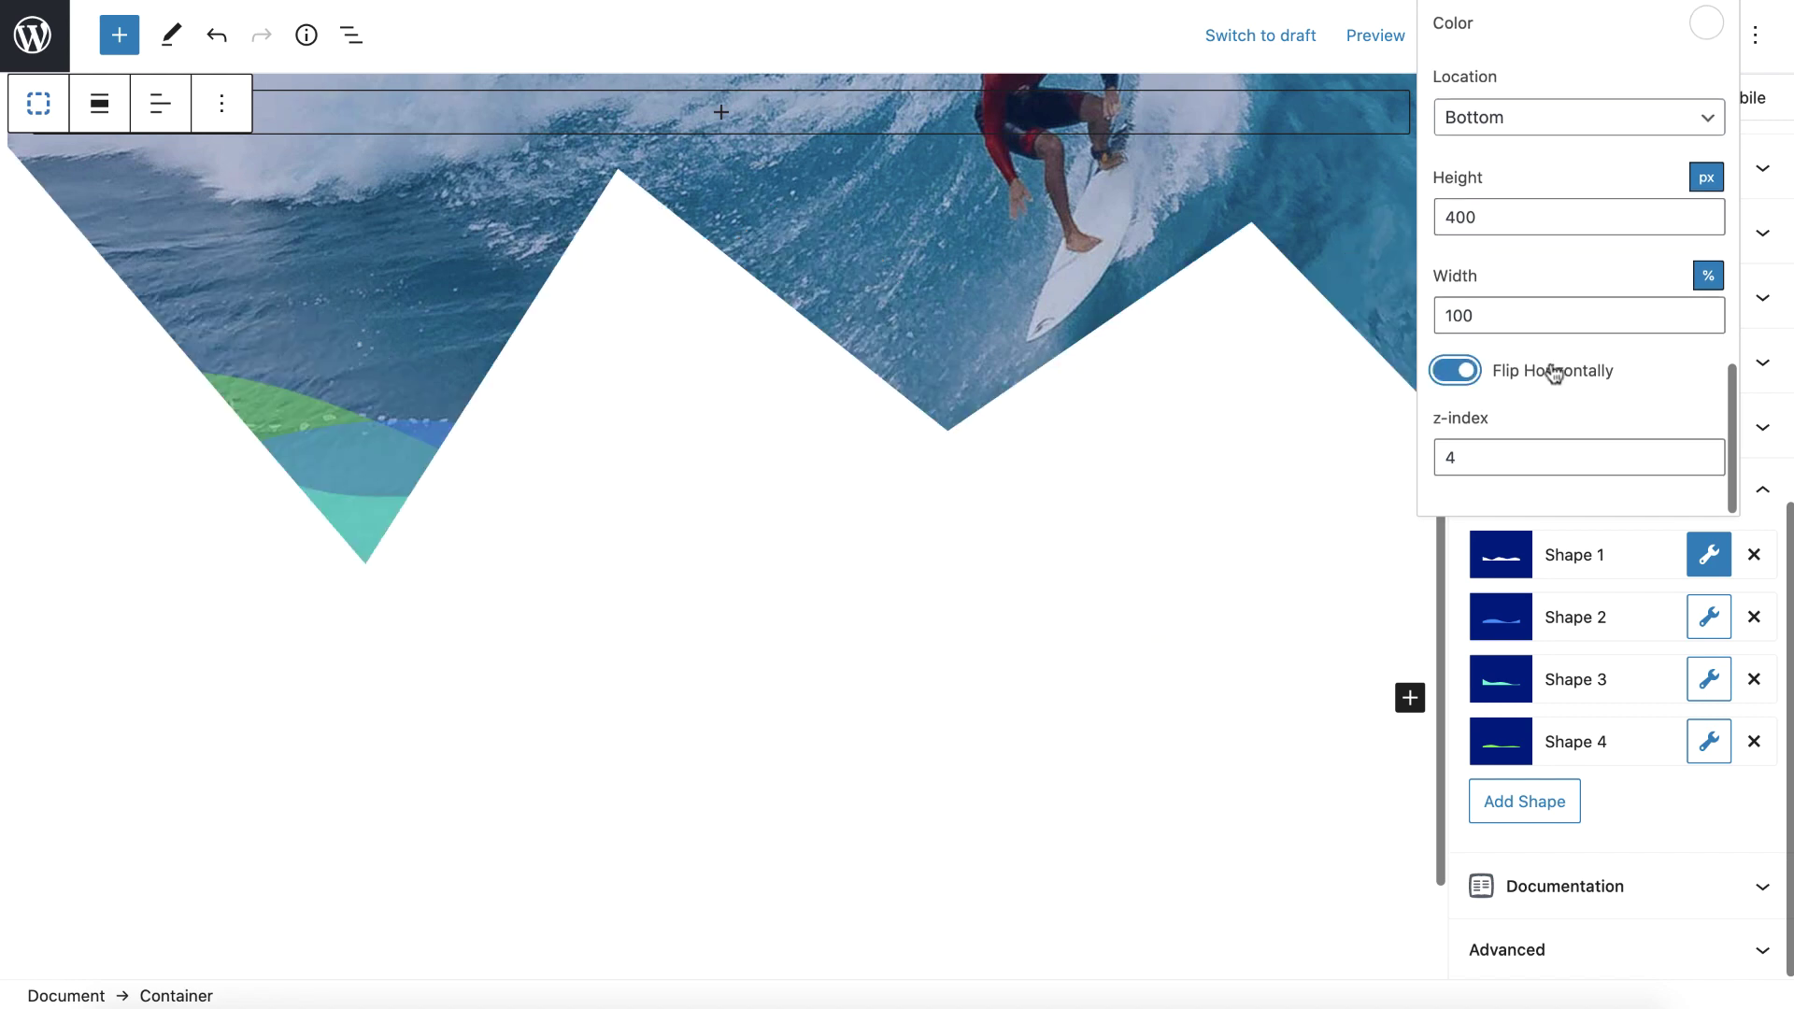
scroll(1323, 441, "up", 3)
scroll(1324, 439, "up", 3)
scroll(1323, 439, "down", 5)
left_click(1476, 372)
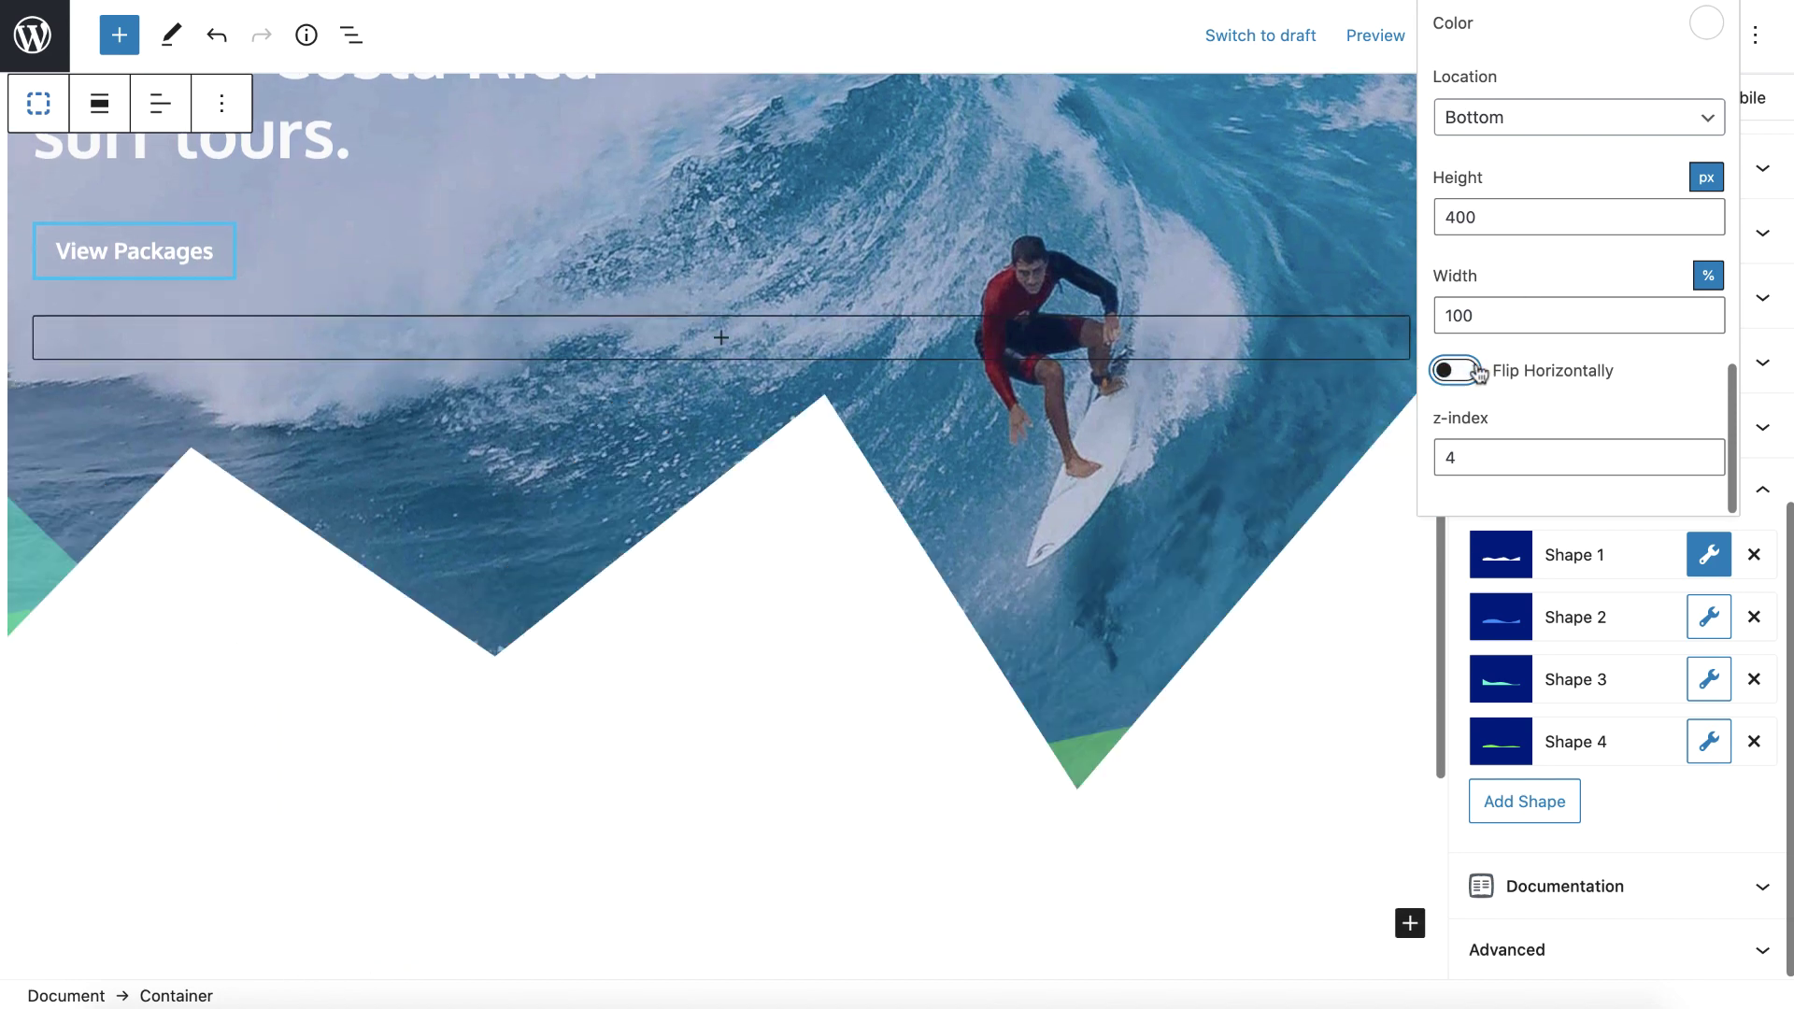
left_click(1699, 557)
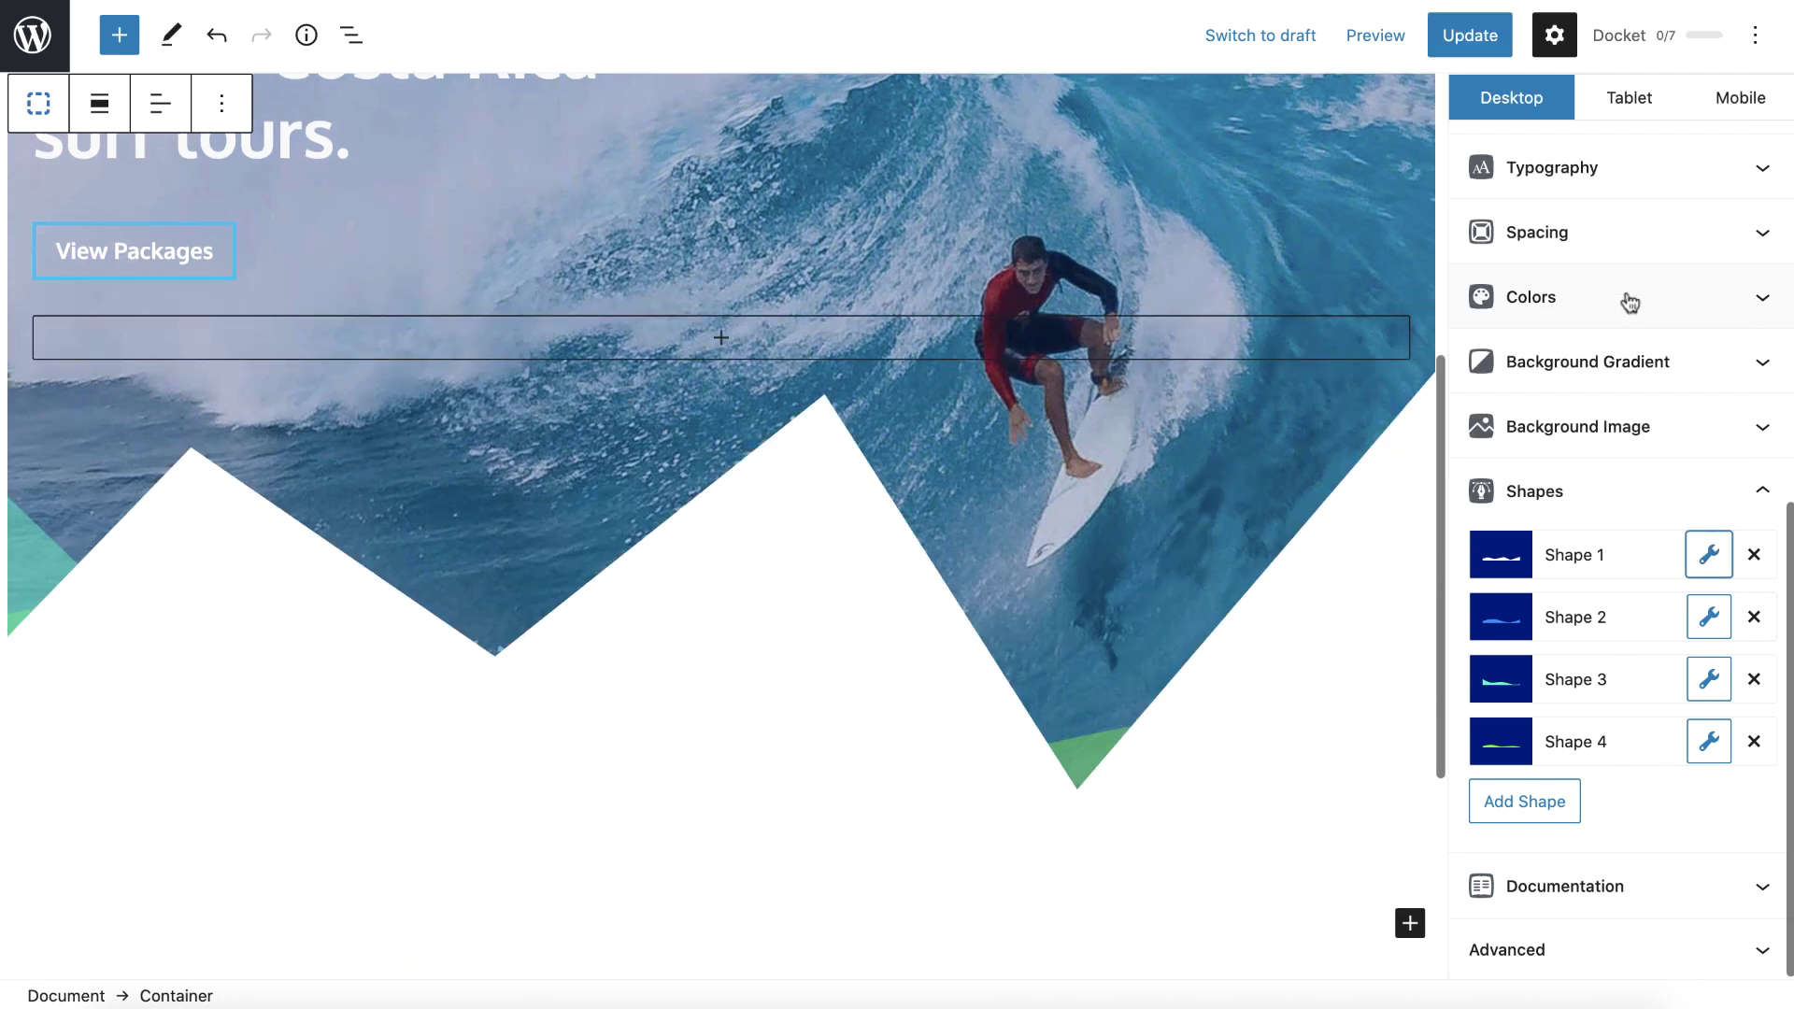
Step: Switch Shape 1 back to a smooth wave preset
left_click(1708, 554)
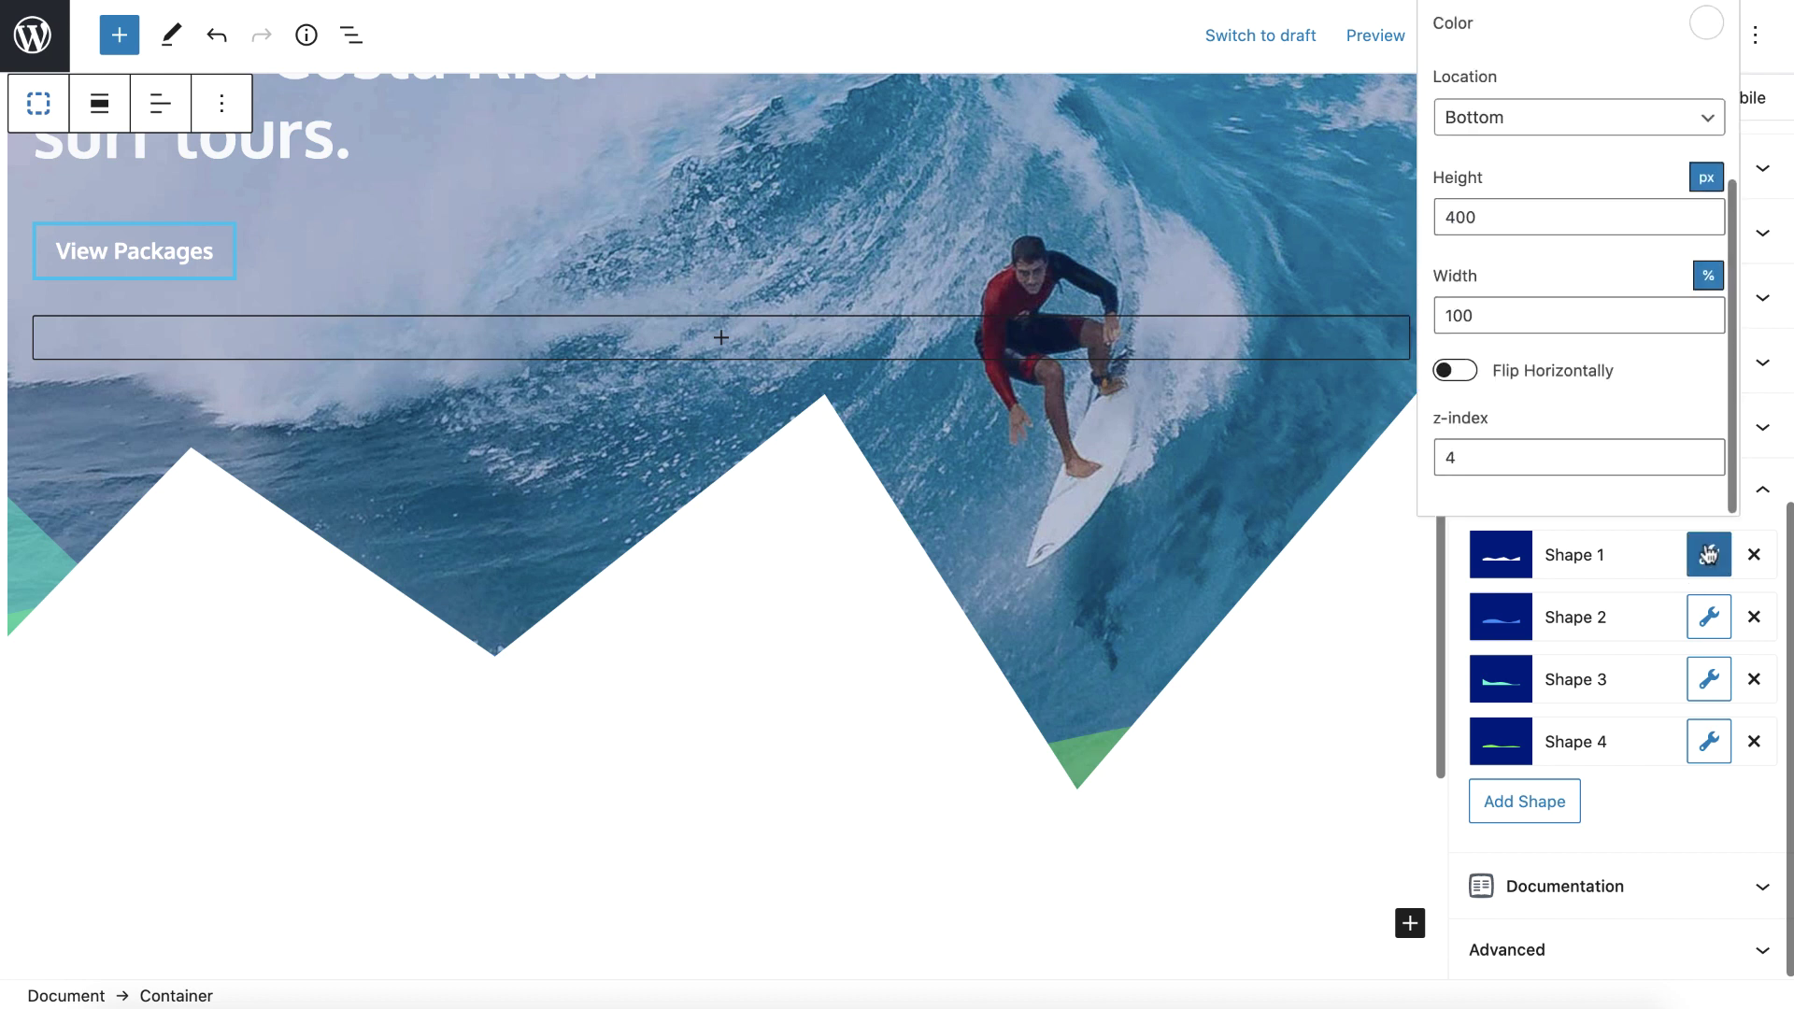
scroll(1583, 215, "up", 3)
left_click(1538, 45)
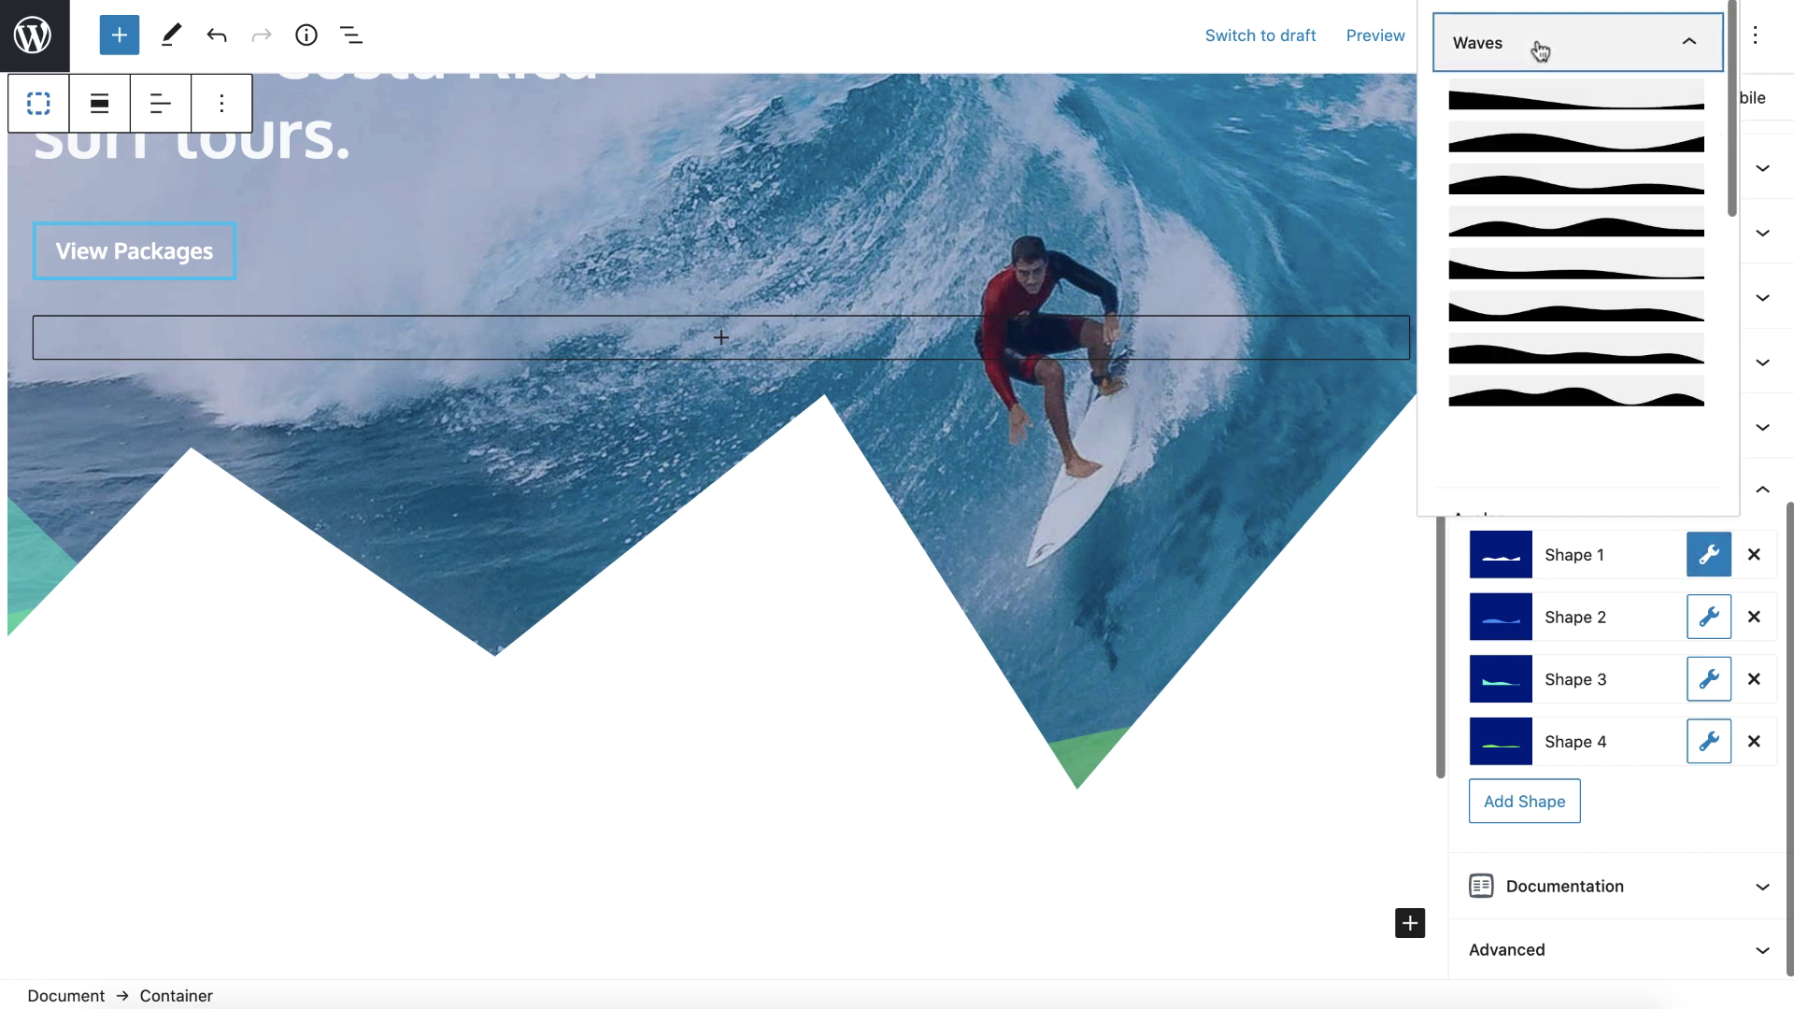
left_click(1515, 98)
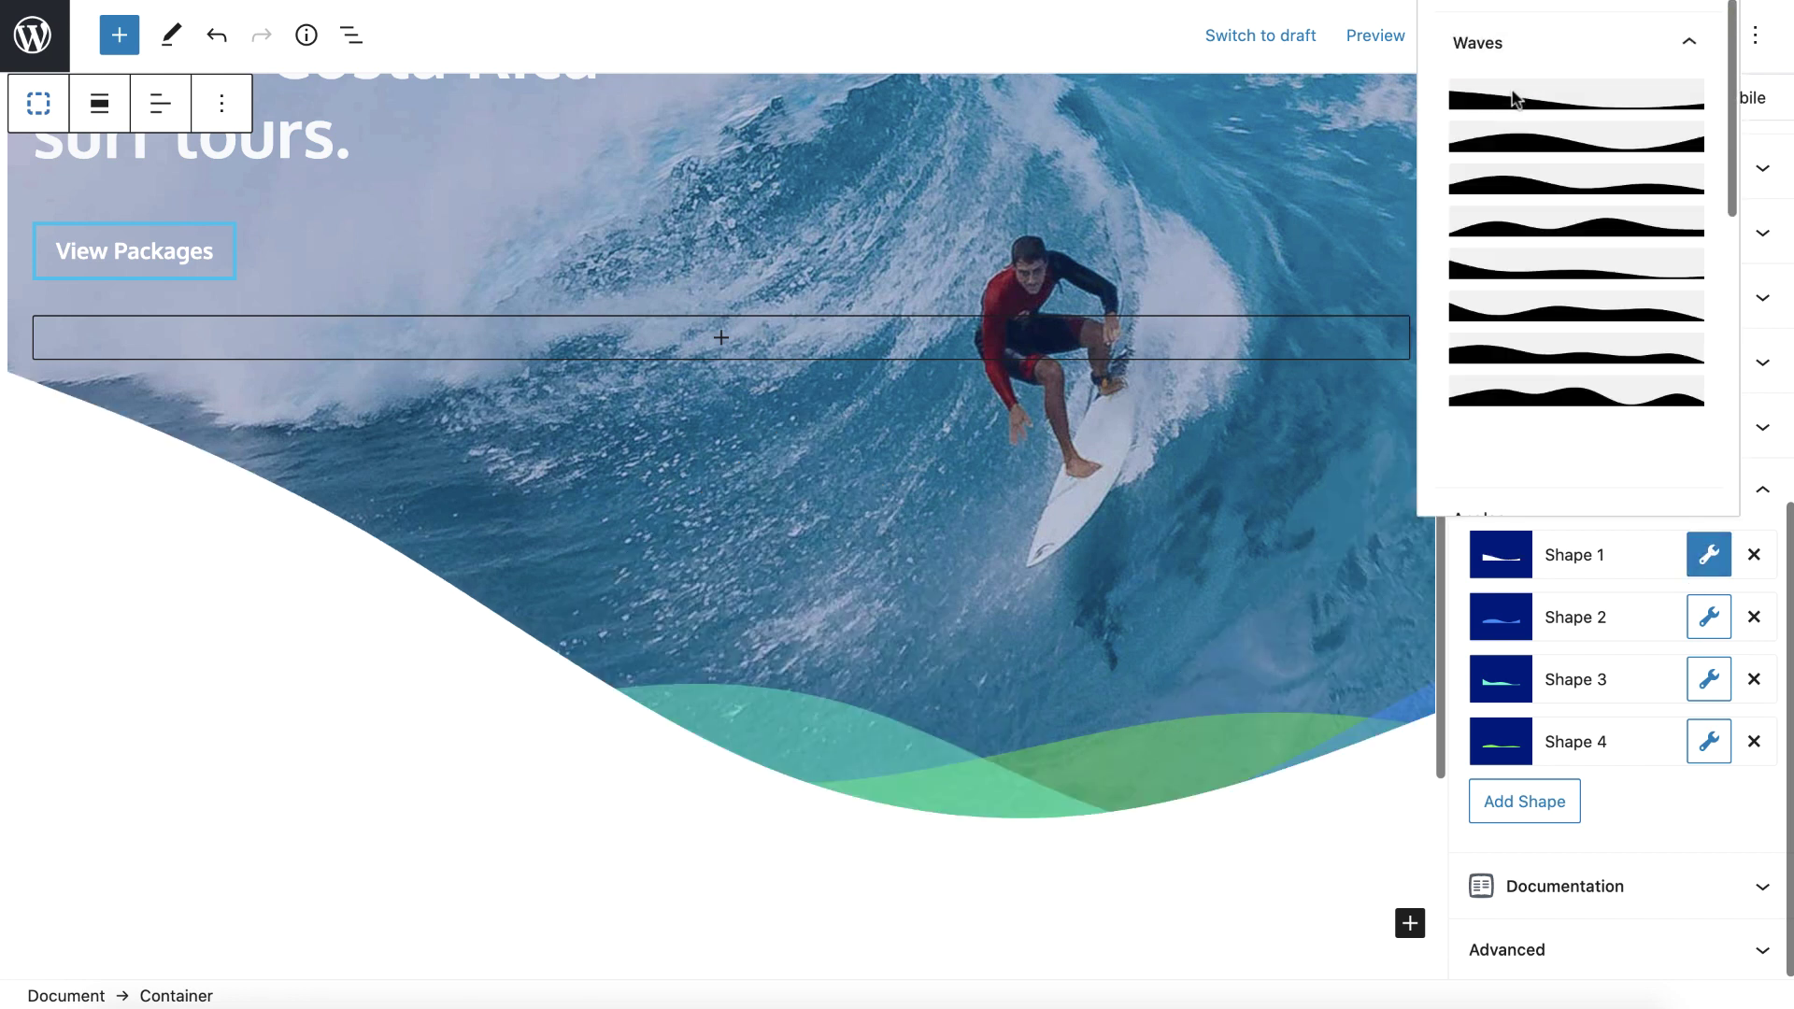
left_click(1600, 613)
Step: Reduce Shape 1's height from 400 to 80 px
left_click(1709, 554)
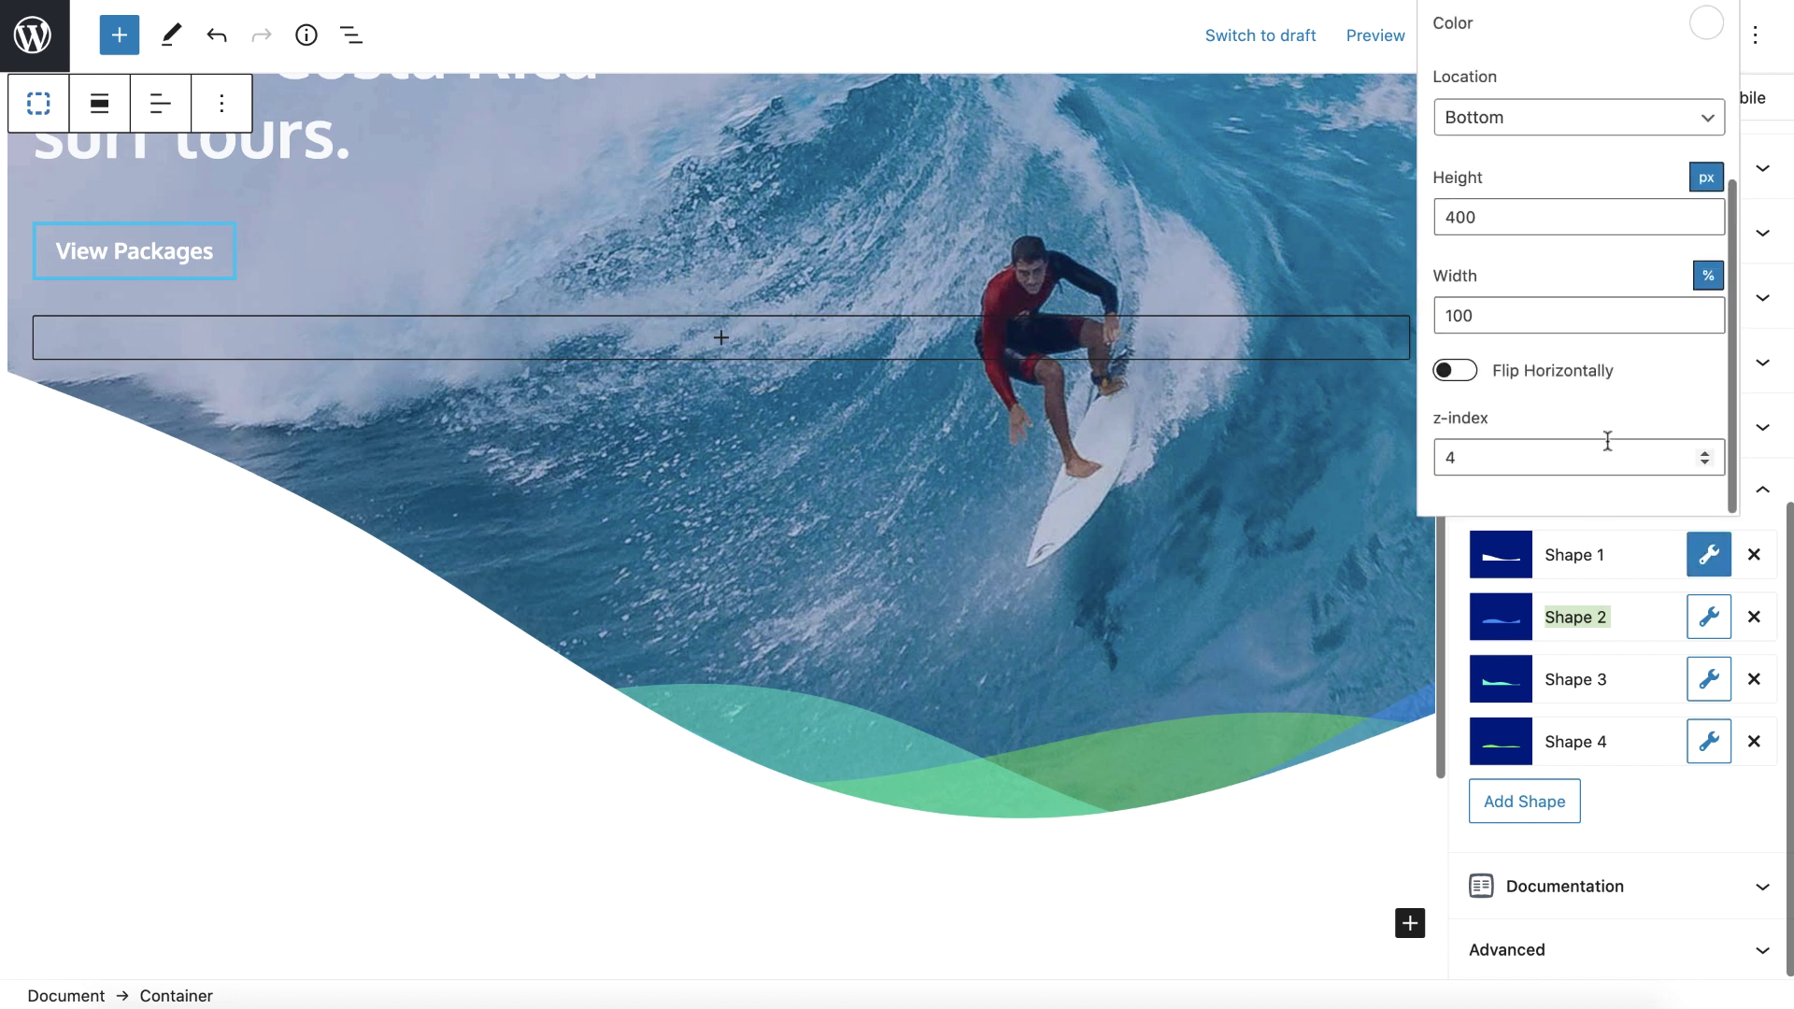
double_click(1463, 213)
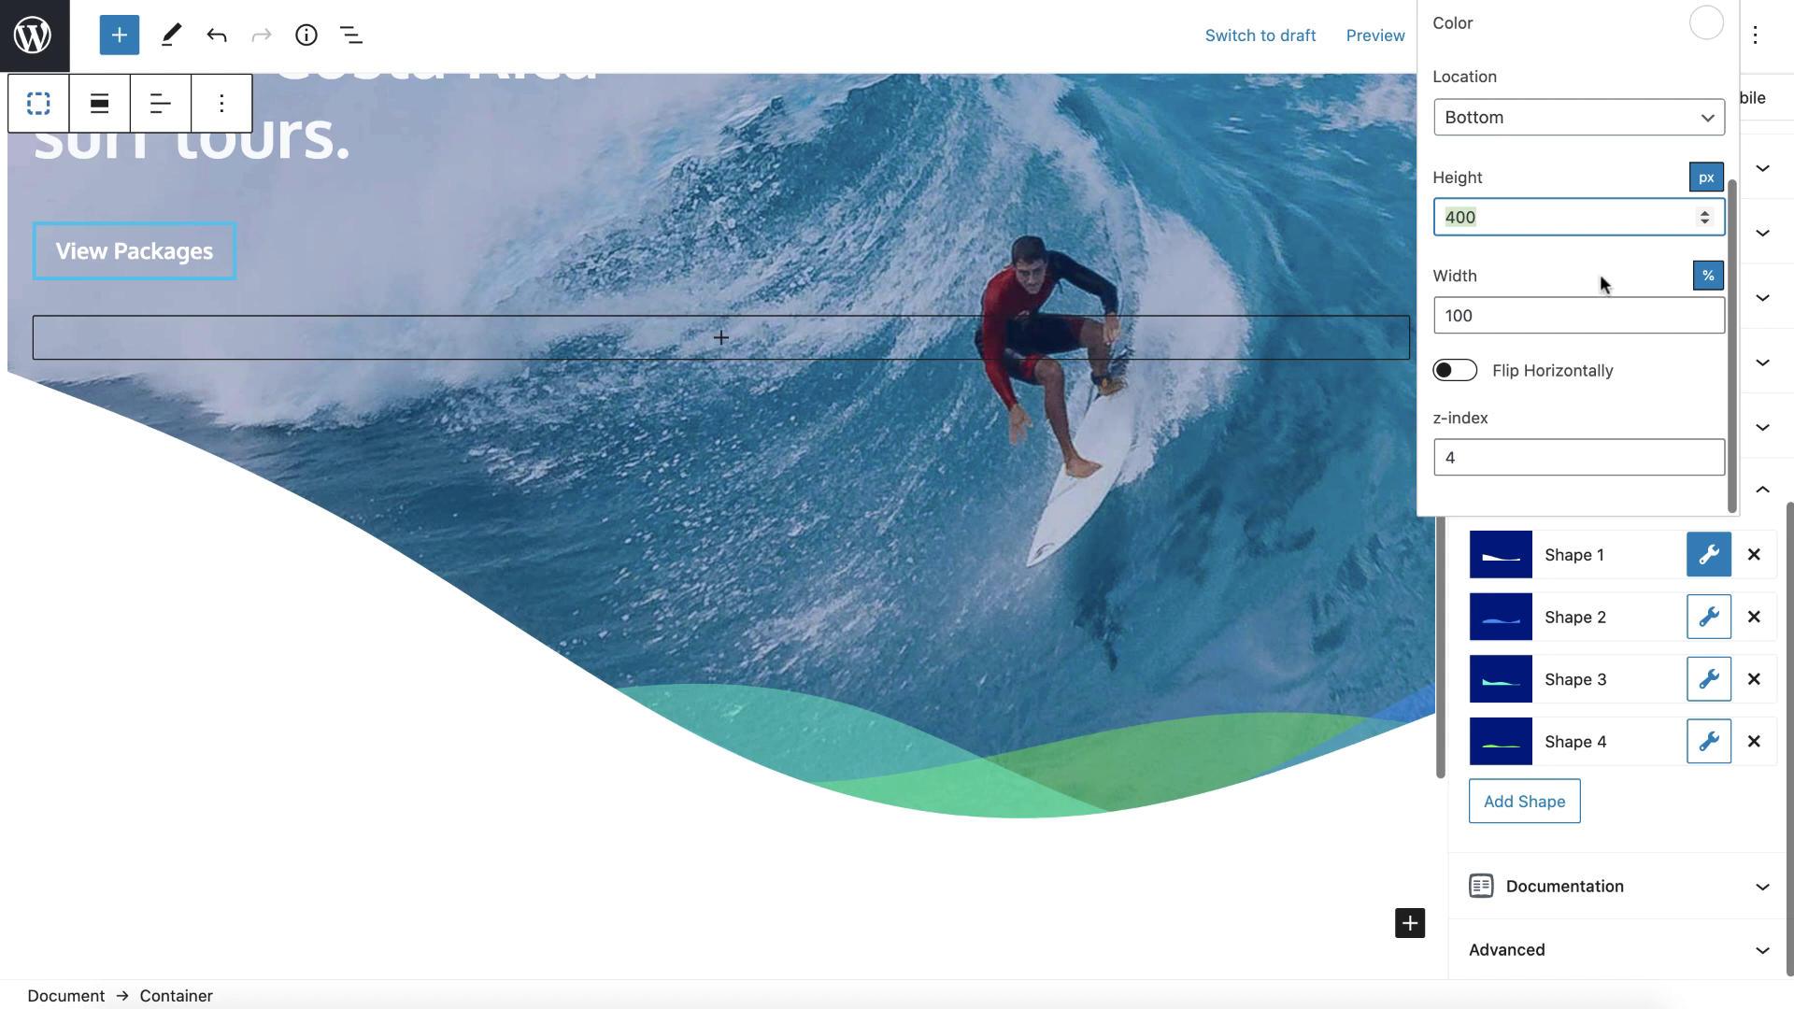
type("80")
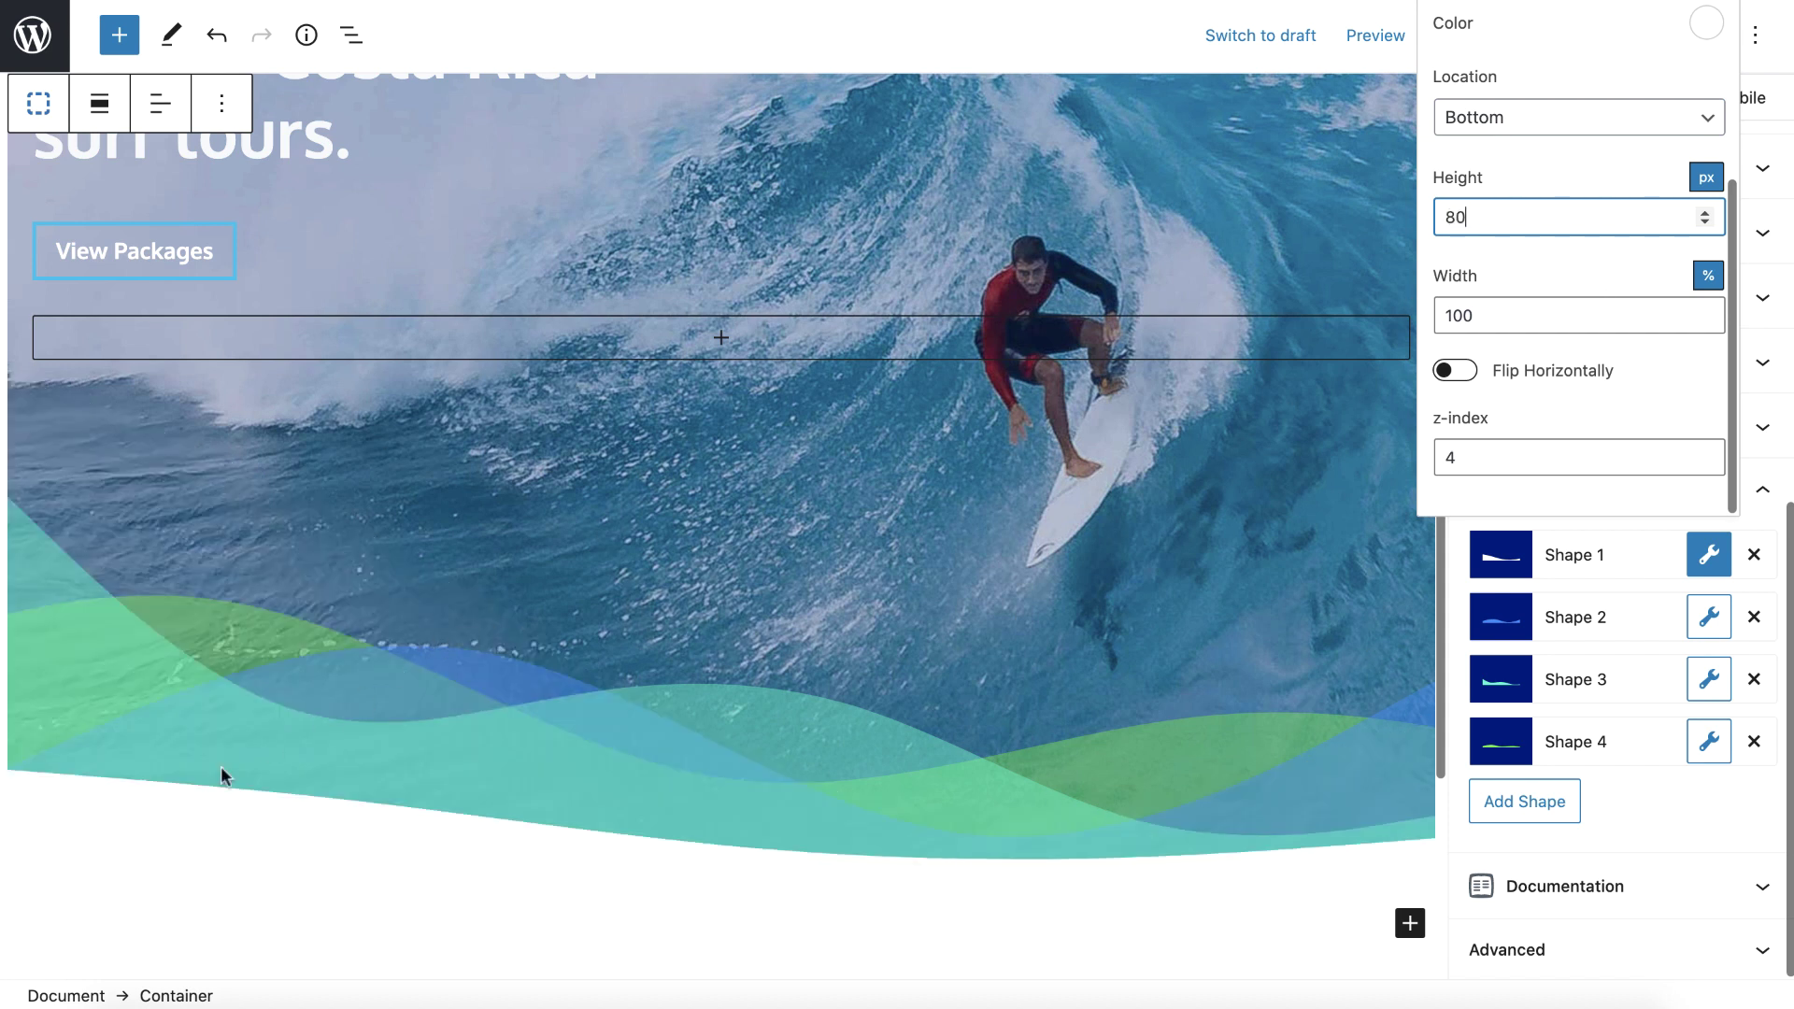
scroll(1117, 557, "down", 5)
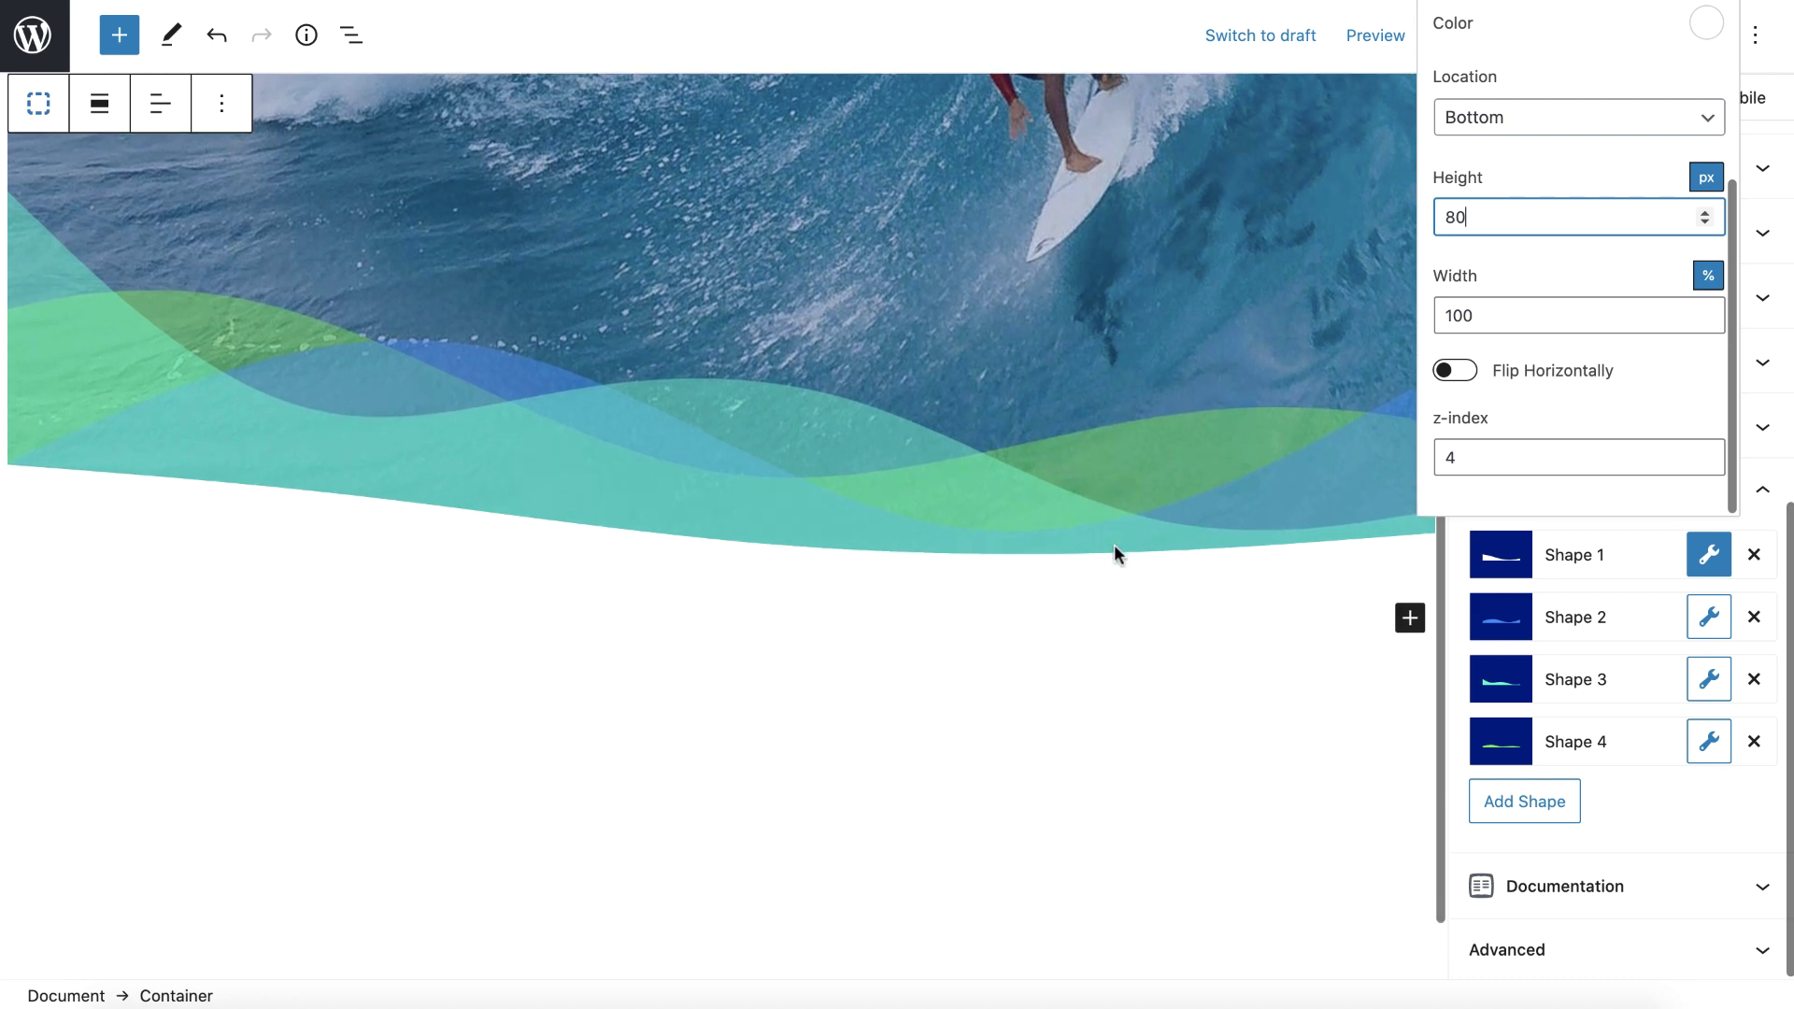
scroll(1193, 697, "up", 5)
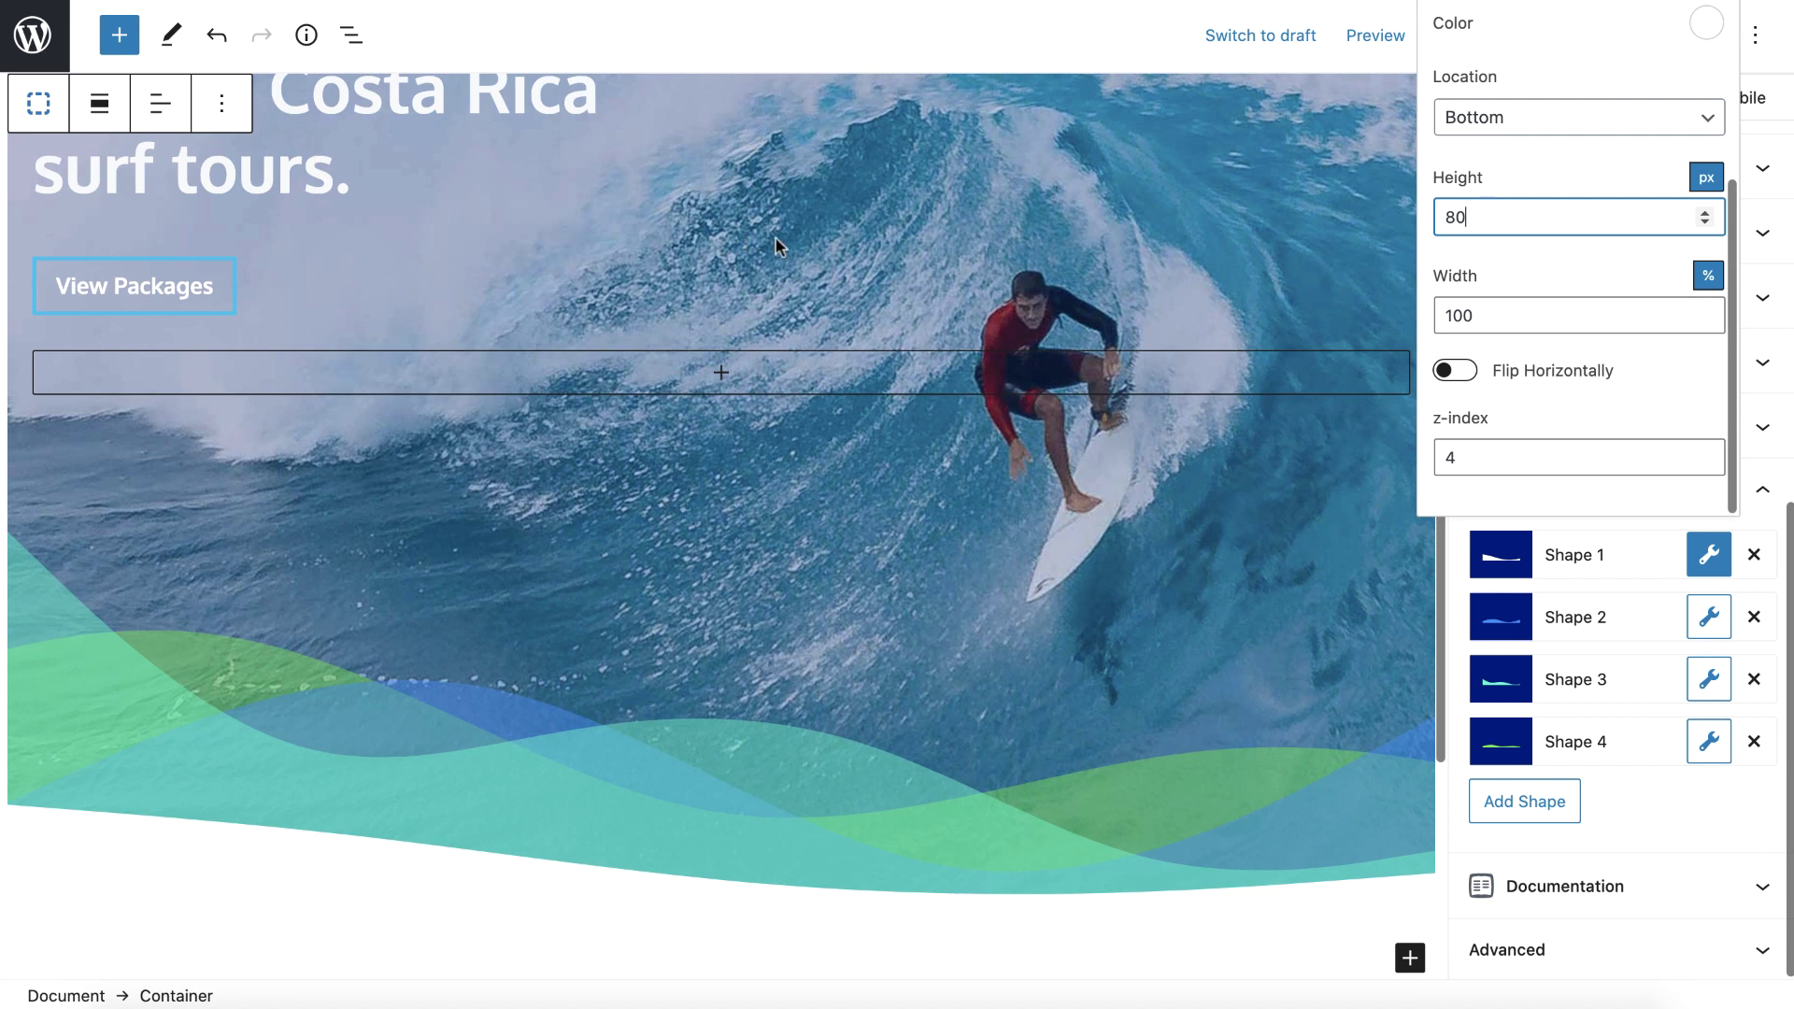
scroll(778, 246, "down", 3)
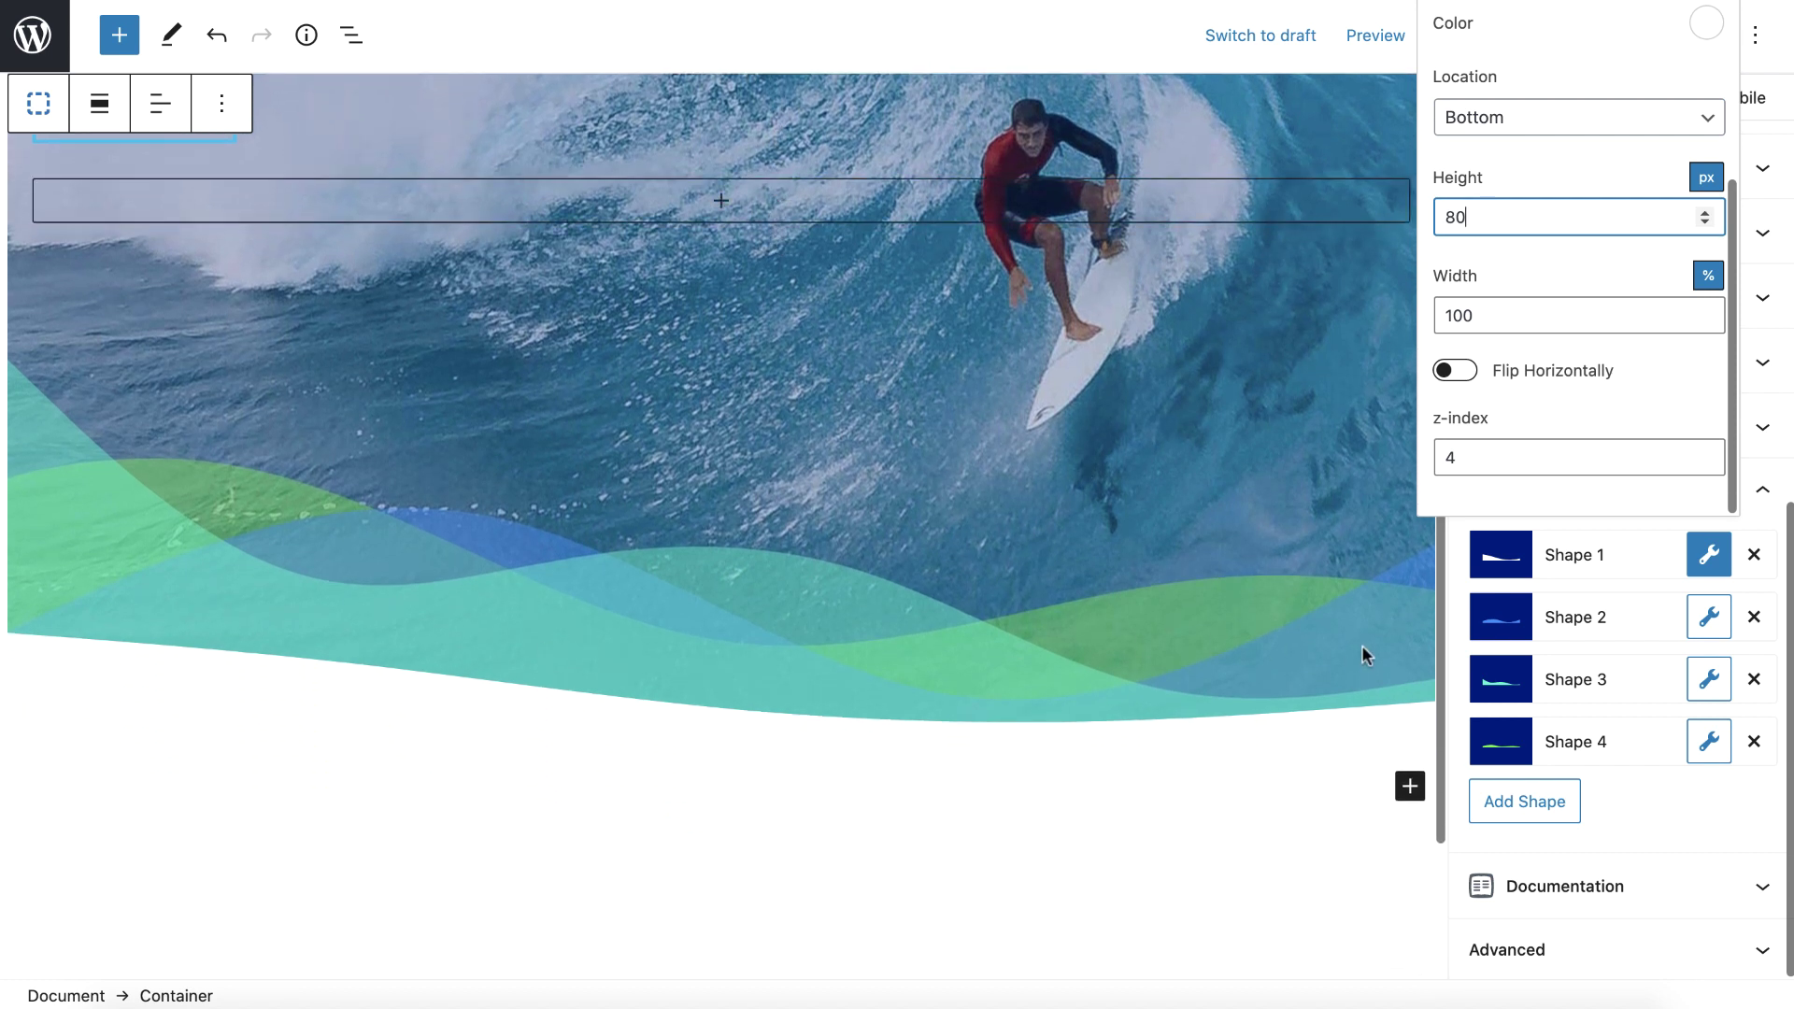
scroll(1208, 755, "down", 5)
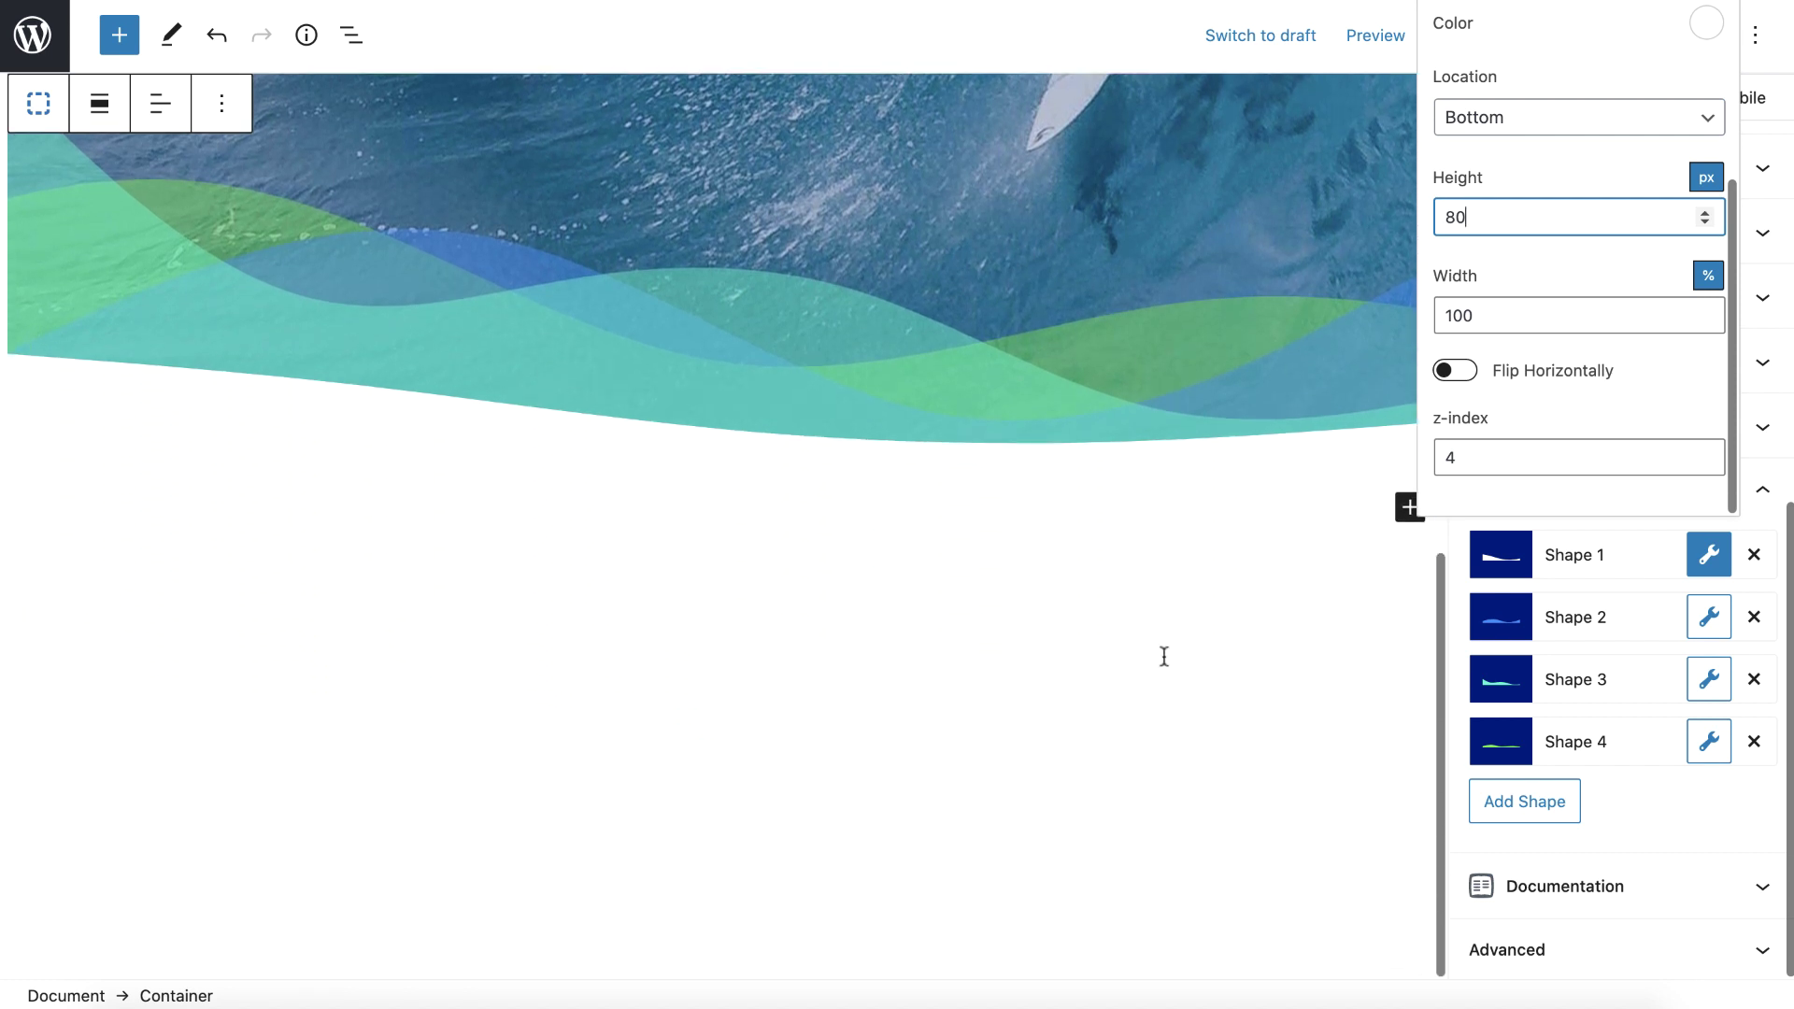
scroll(1281, 592, "up", 4)
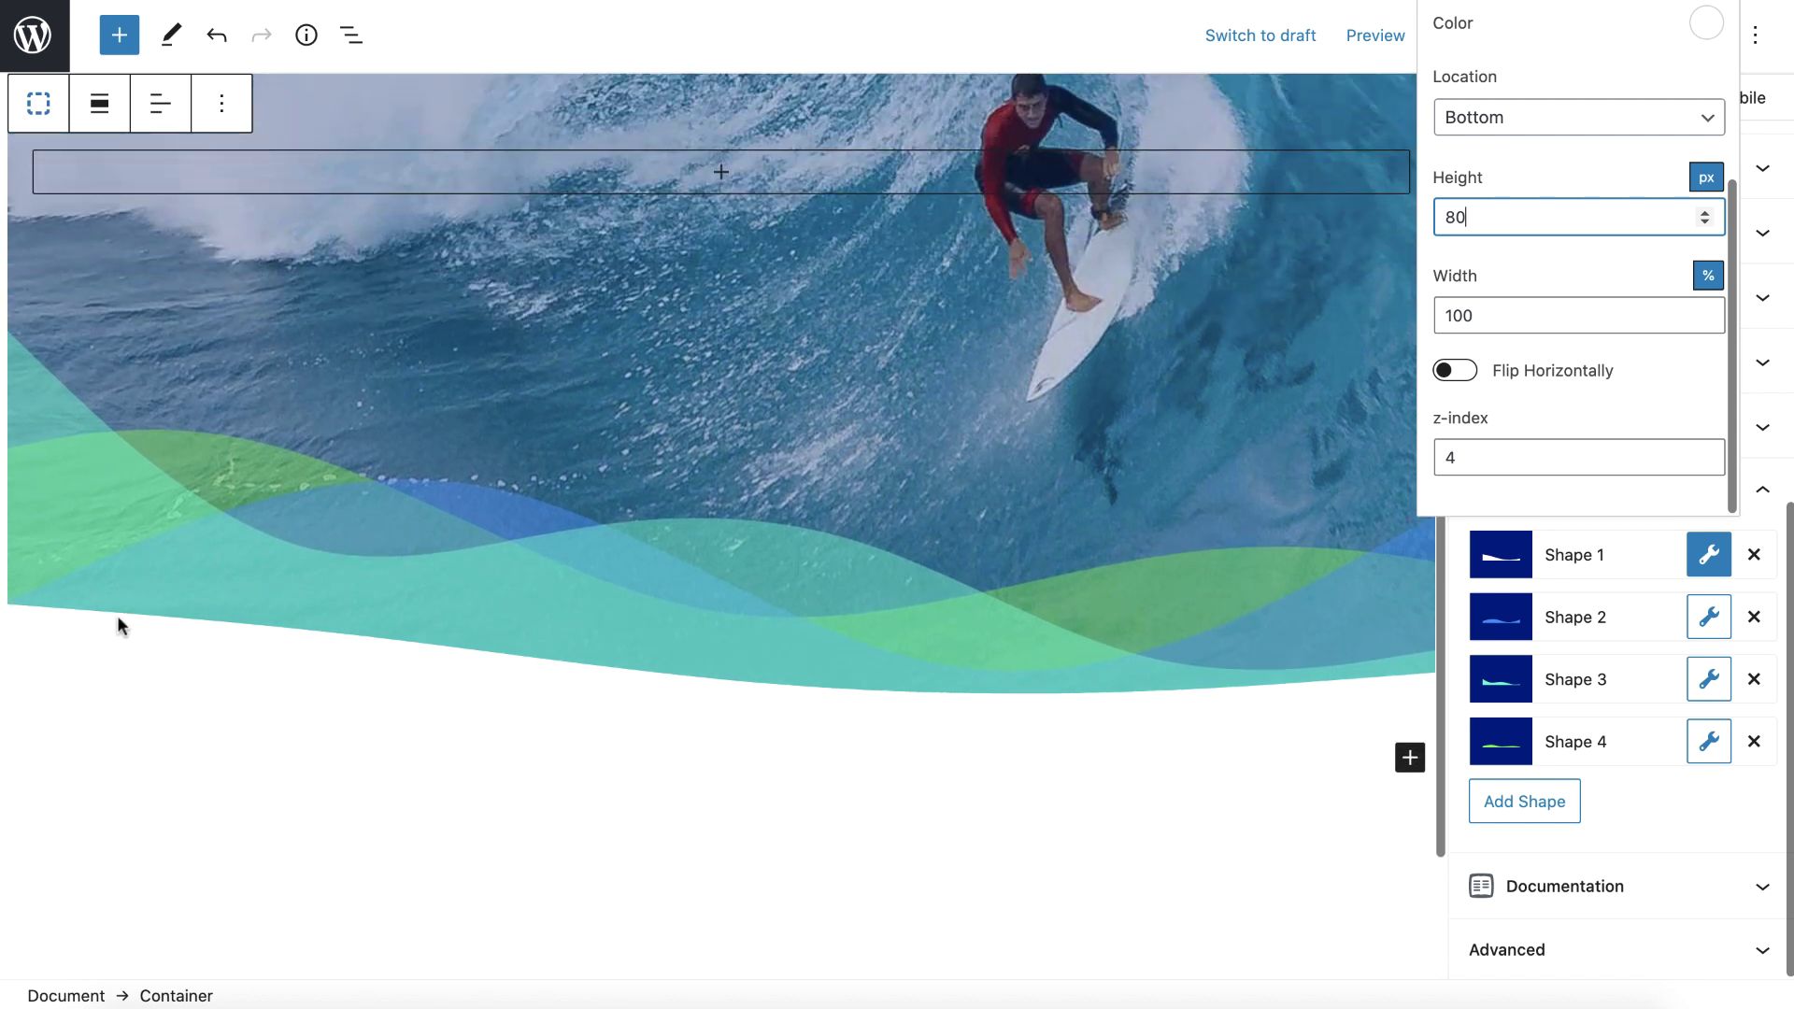
Step: Try the first Curves preset on Shape 1
scroll(1555, 199, "up", 3)
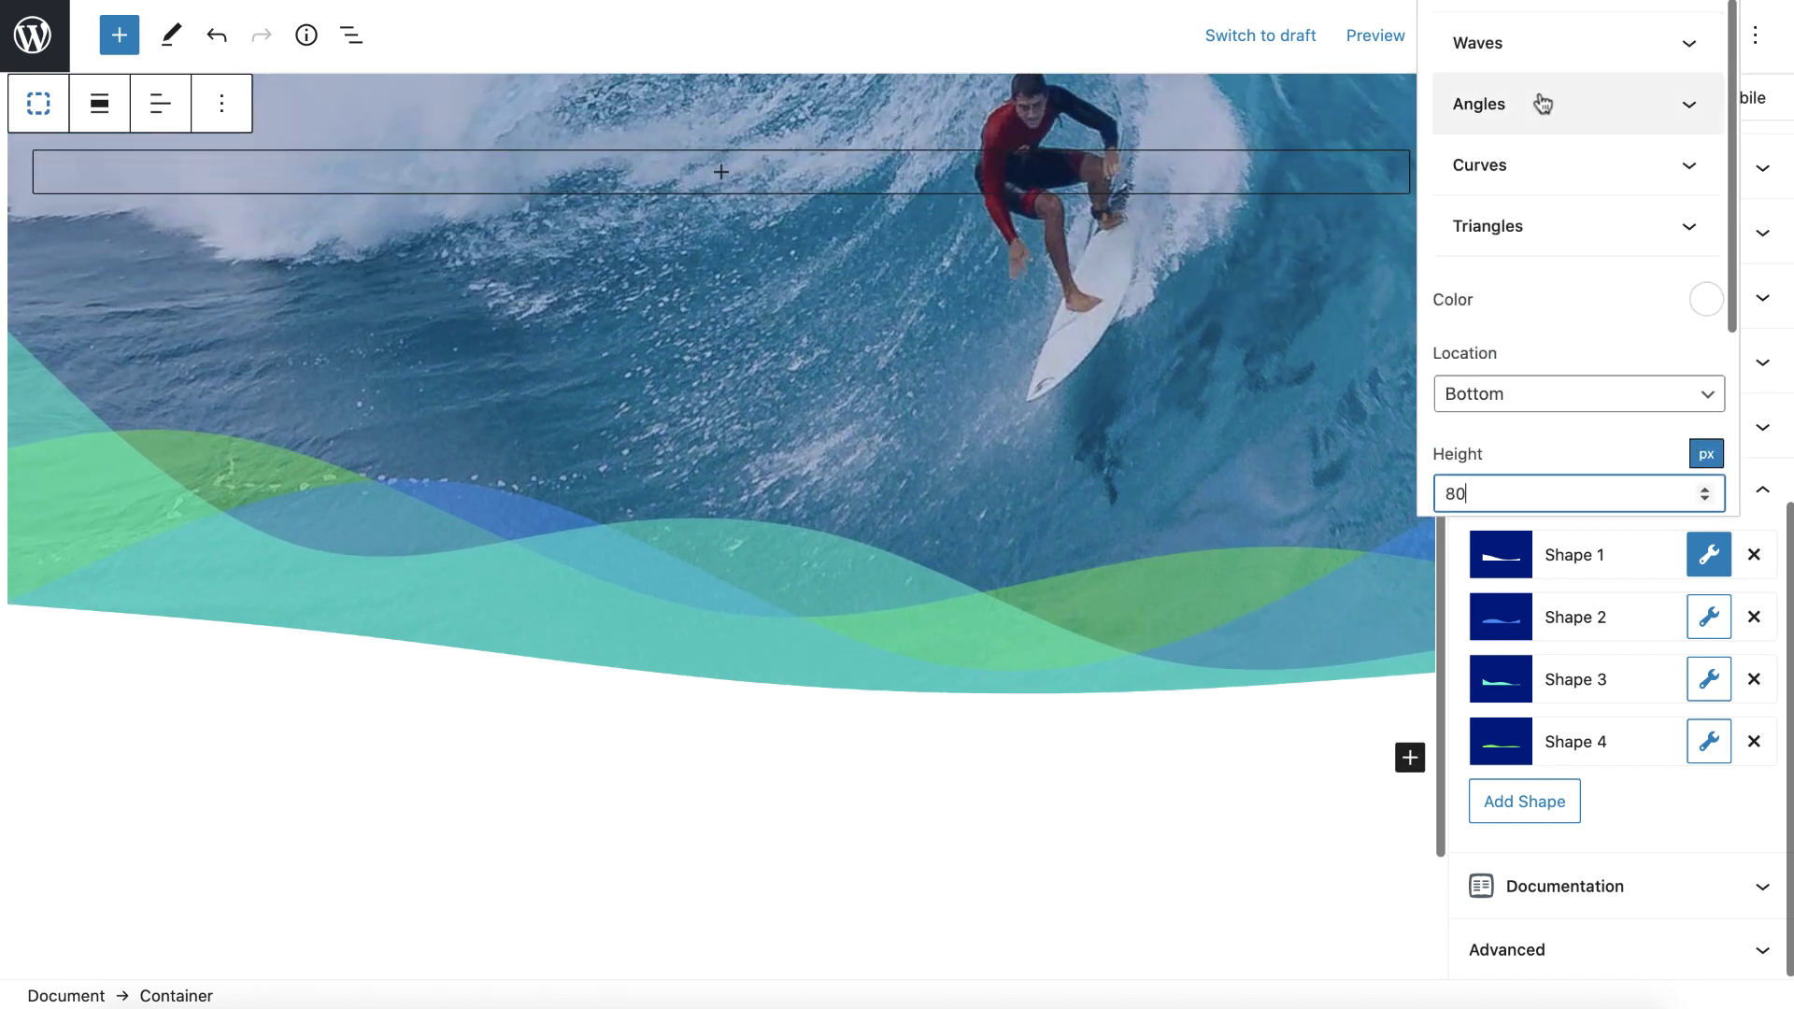
left_click(1534, 100)
left_click(1534, 105)
left_click(1538, 168)
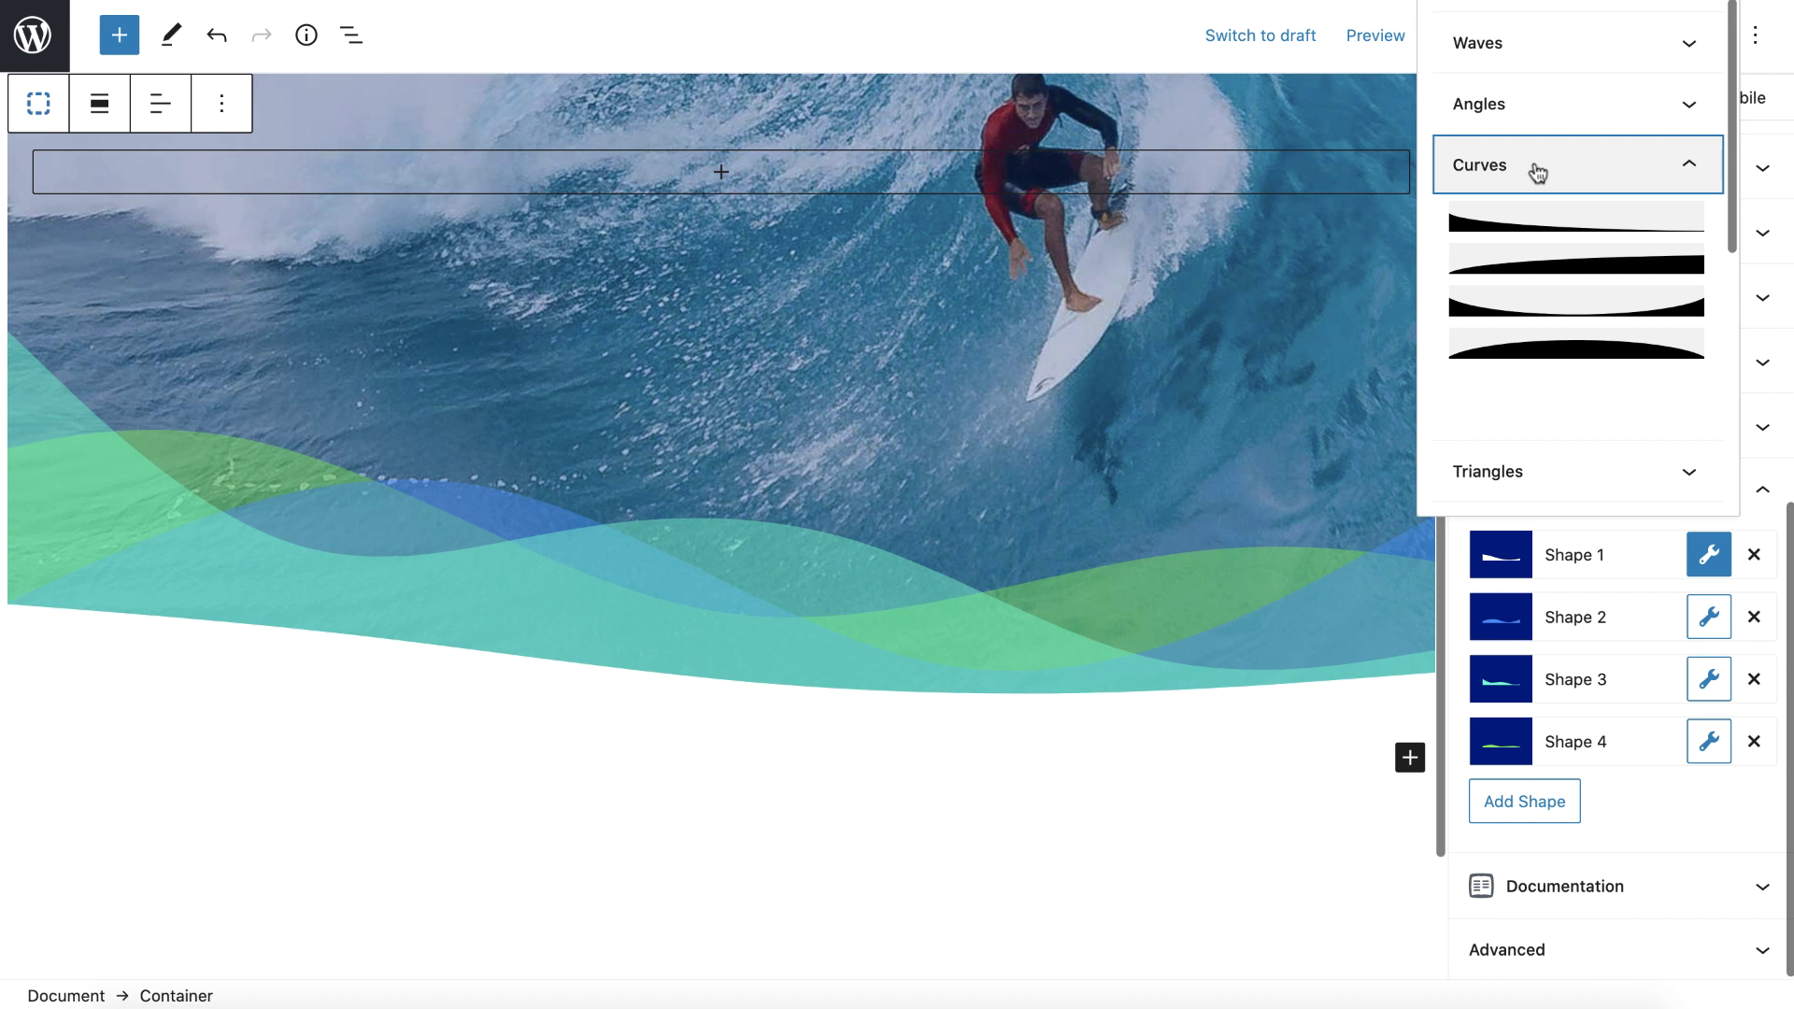
left_click(1520, 224)
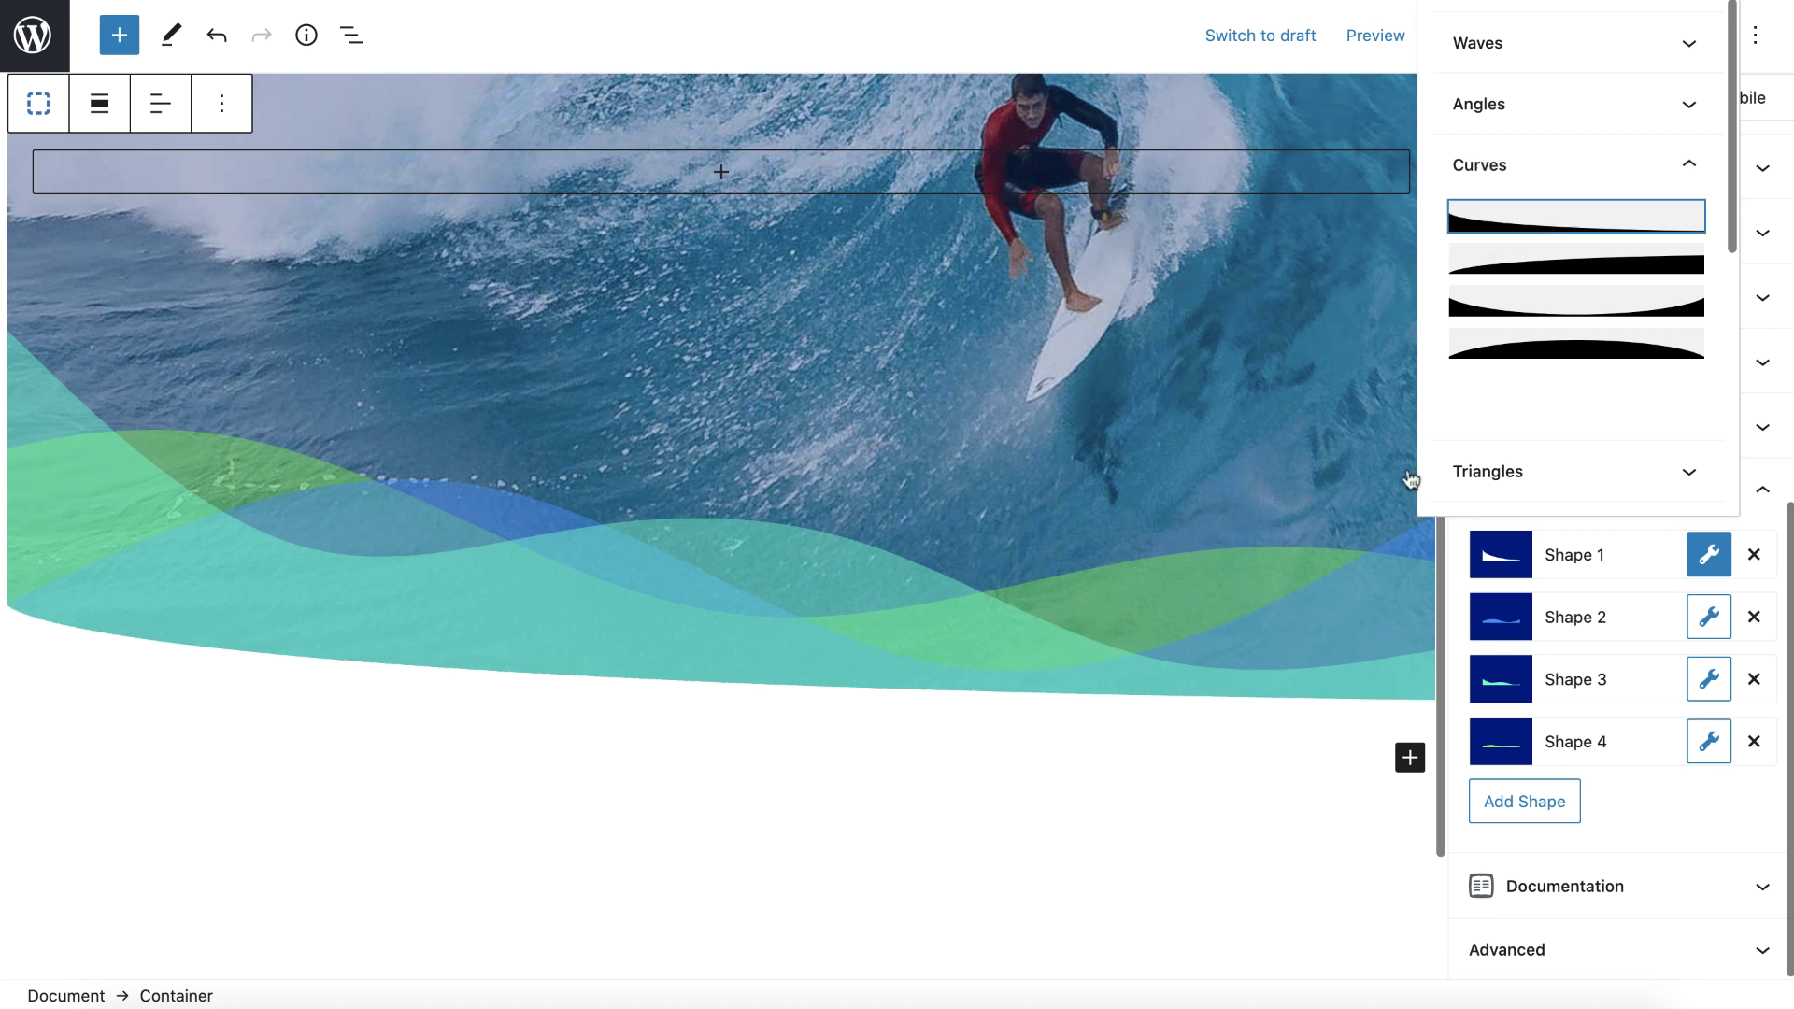
left_click(1711, 559)
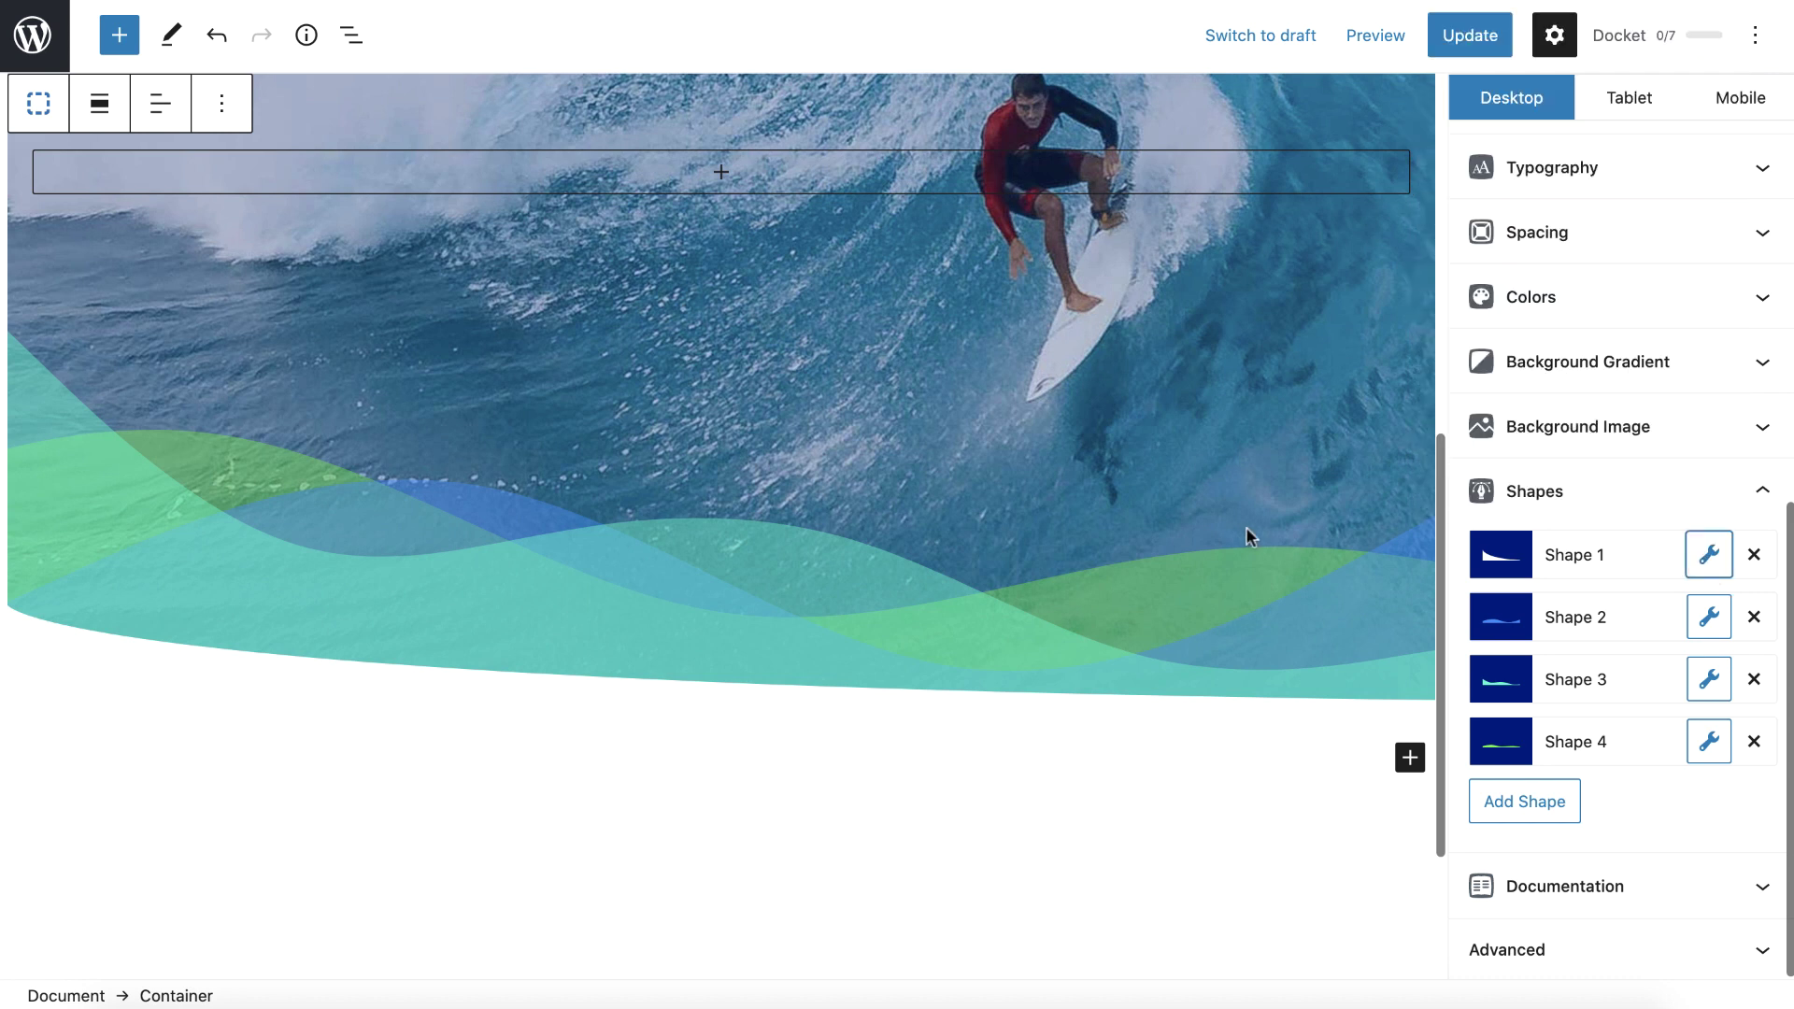
Step: Return Shape 1 to the first wave and set its height to 200 px
left_click(1709, 555)
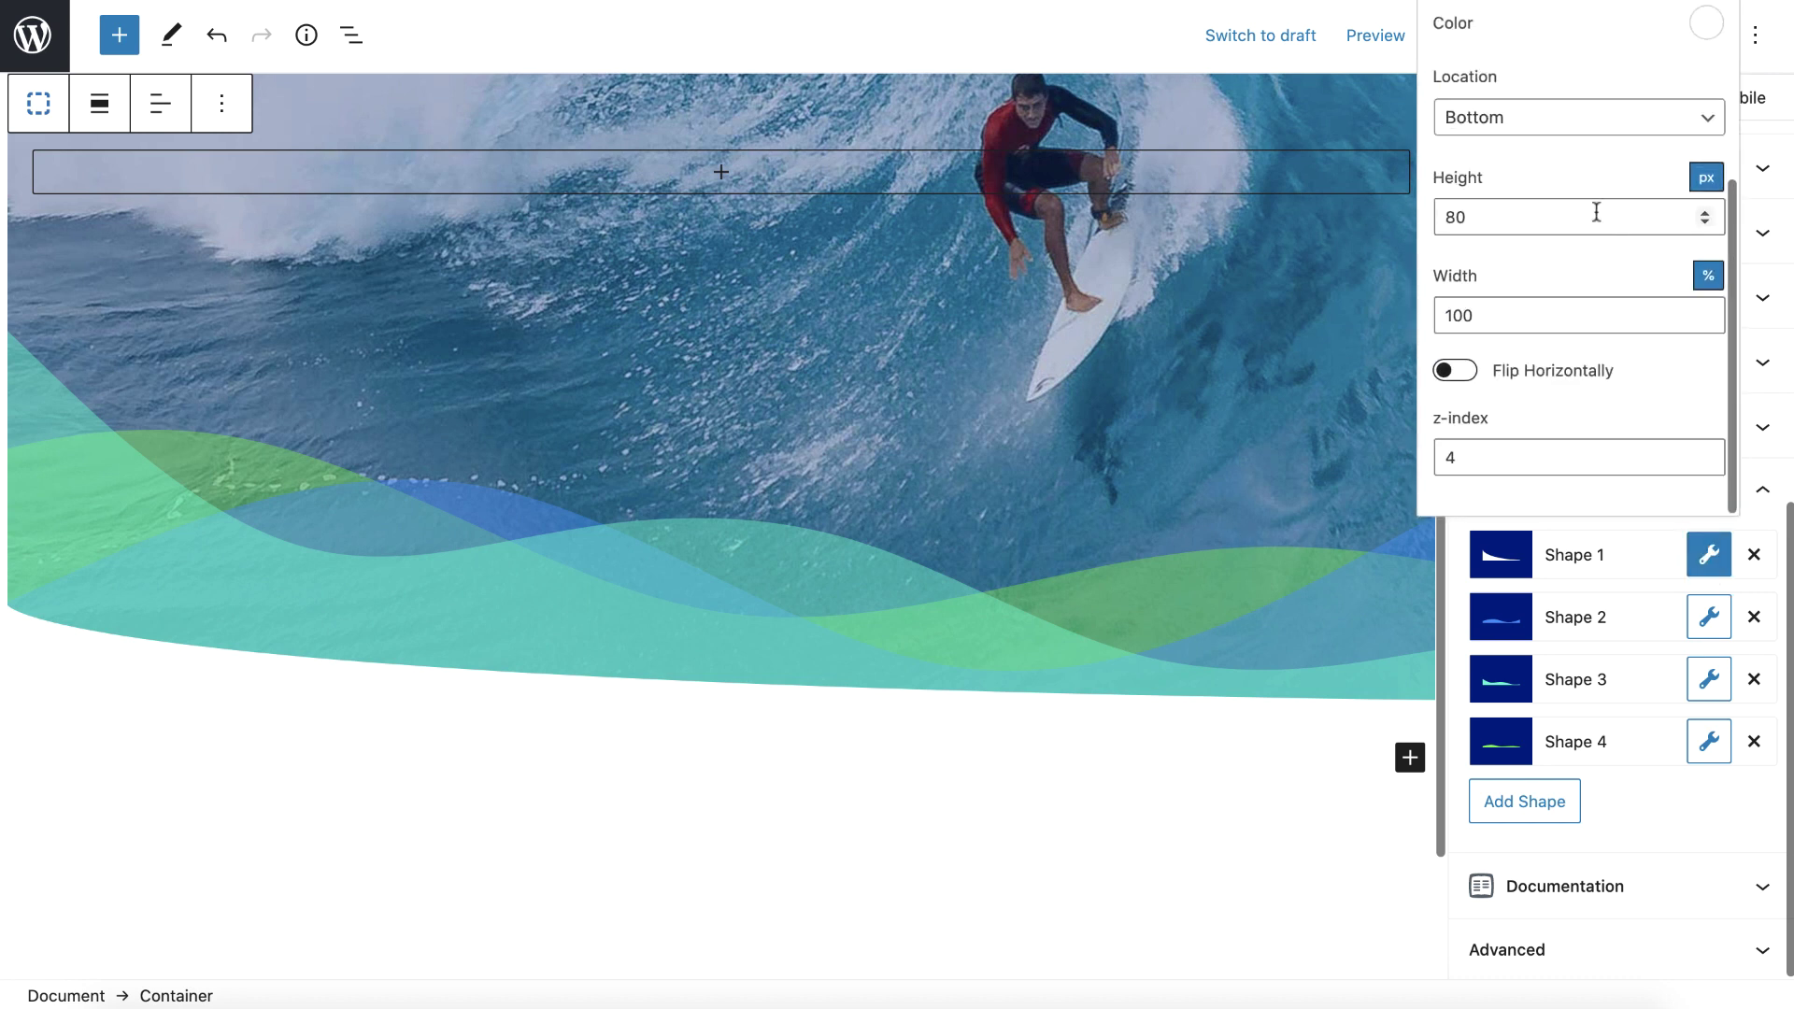
left_click(1546, 43)
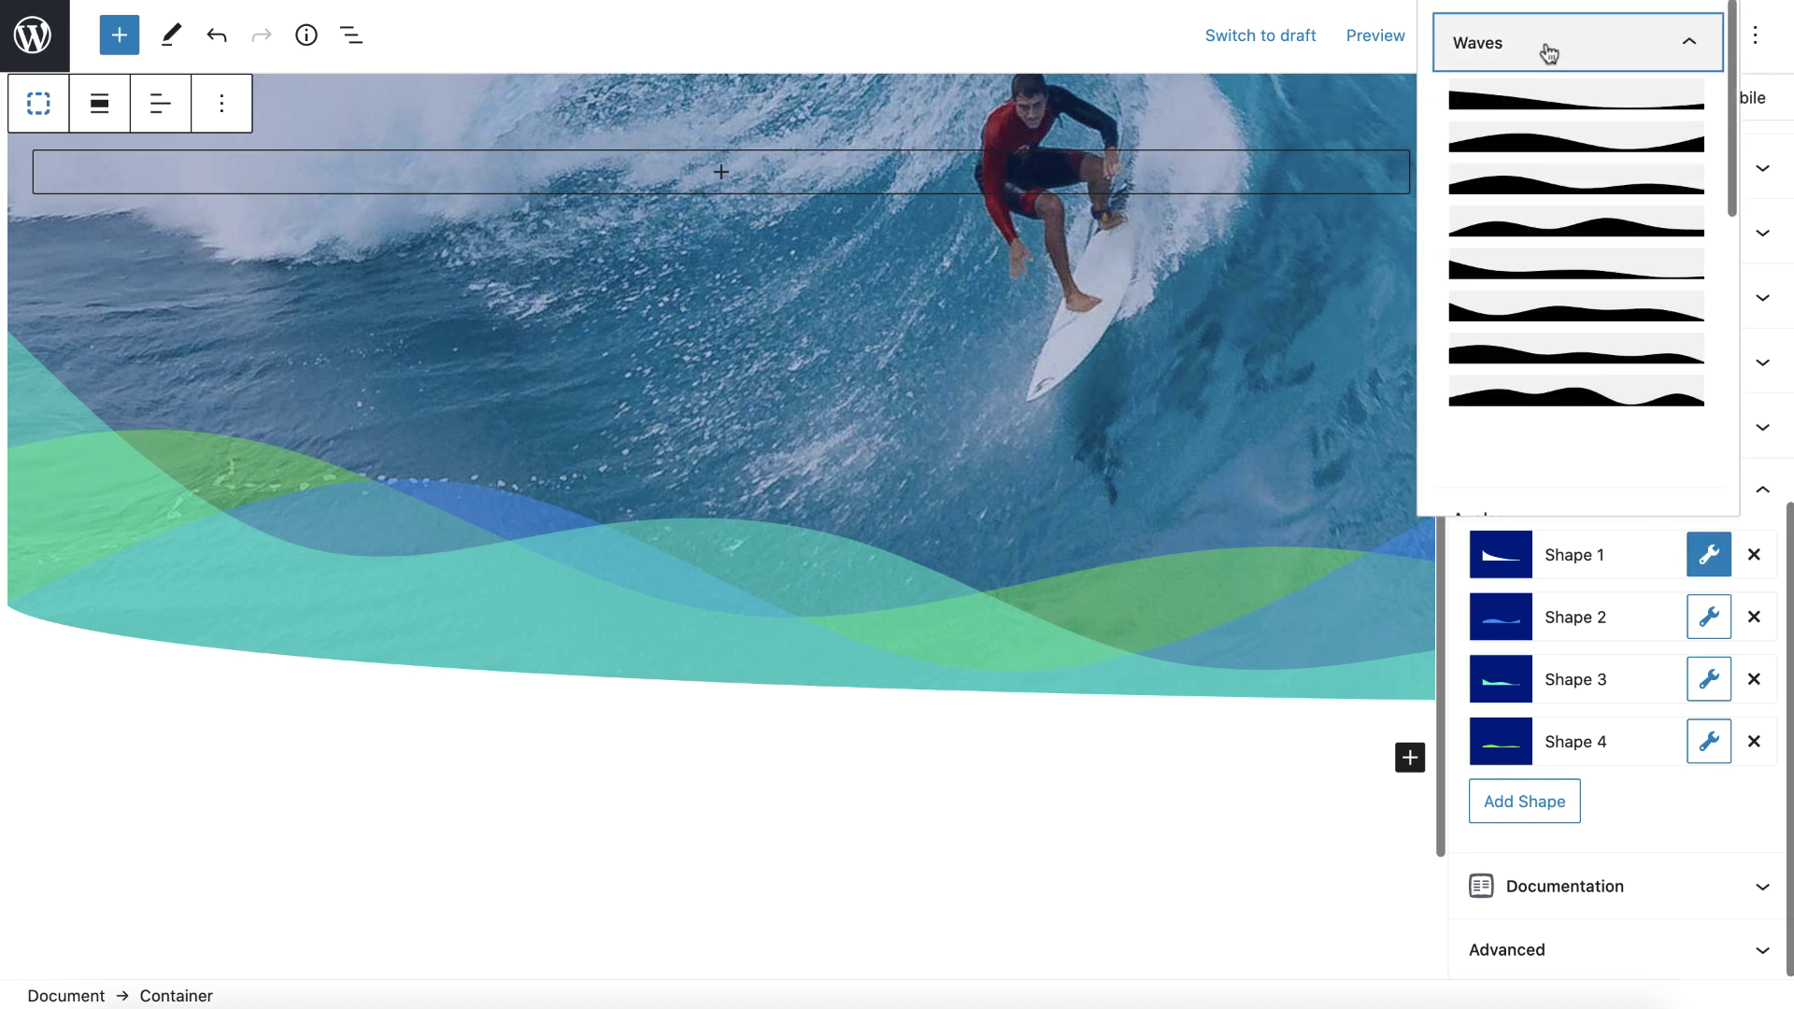
left_click(1525, 111)
scroll(1582, 407, "down", 5)
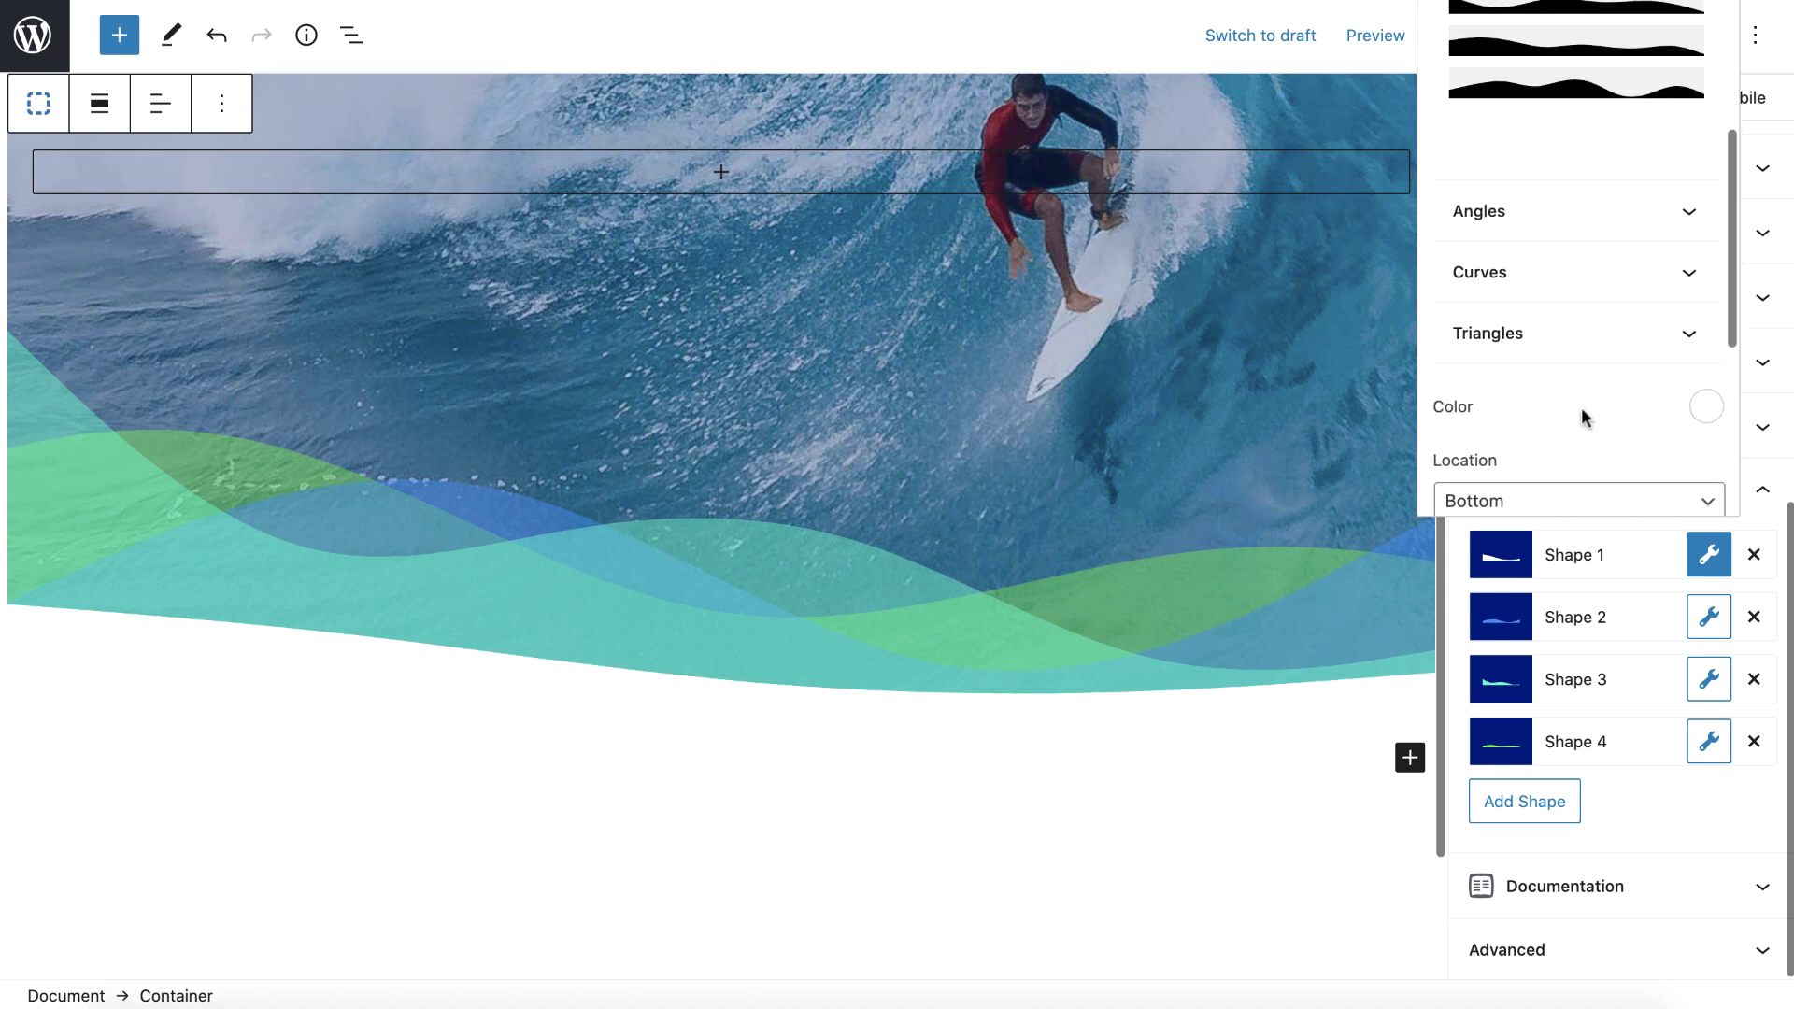
scroll(1534, 370, "down", 2)
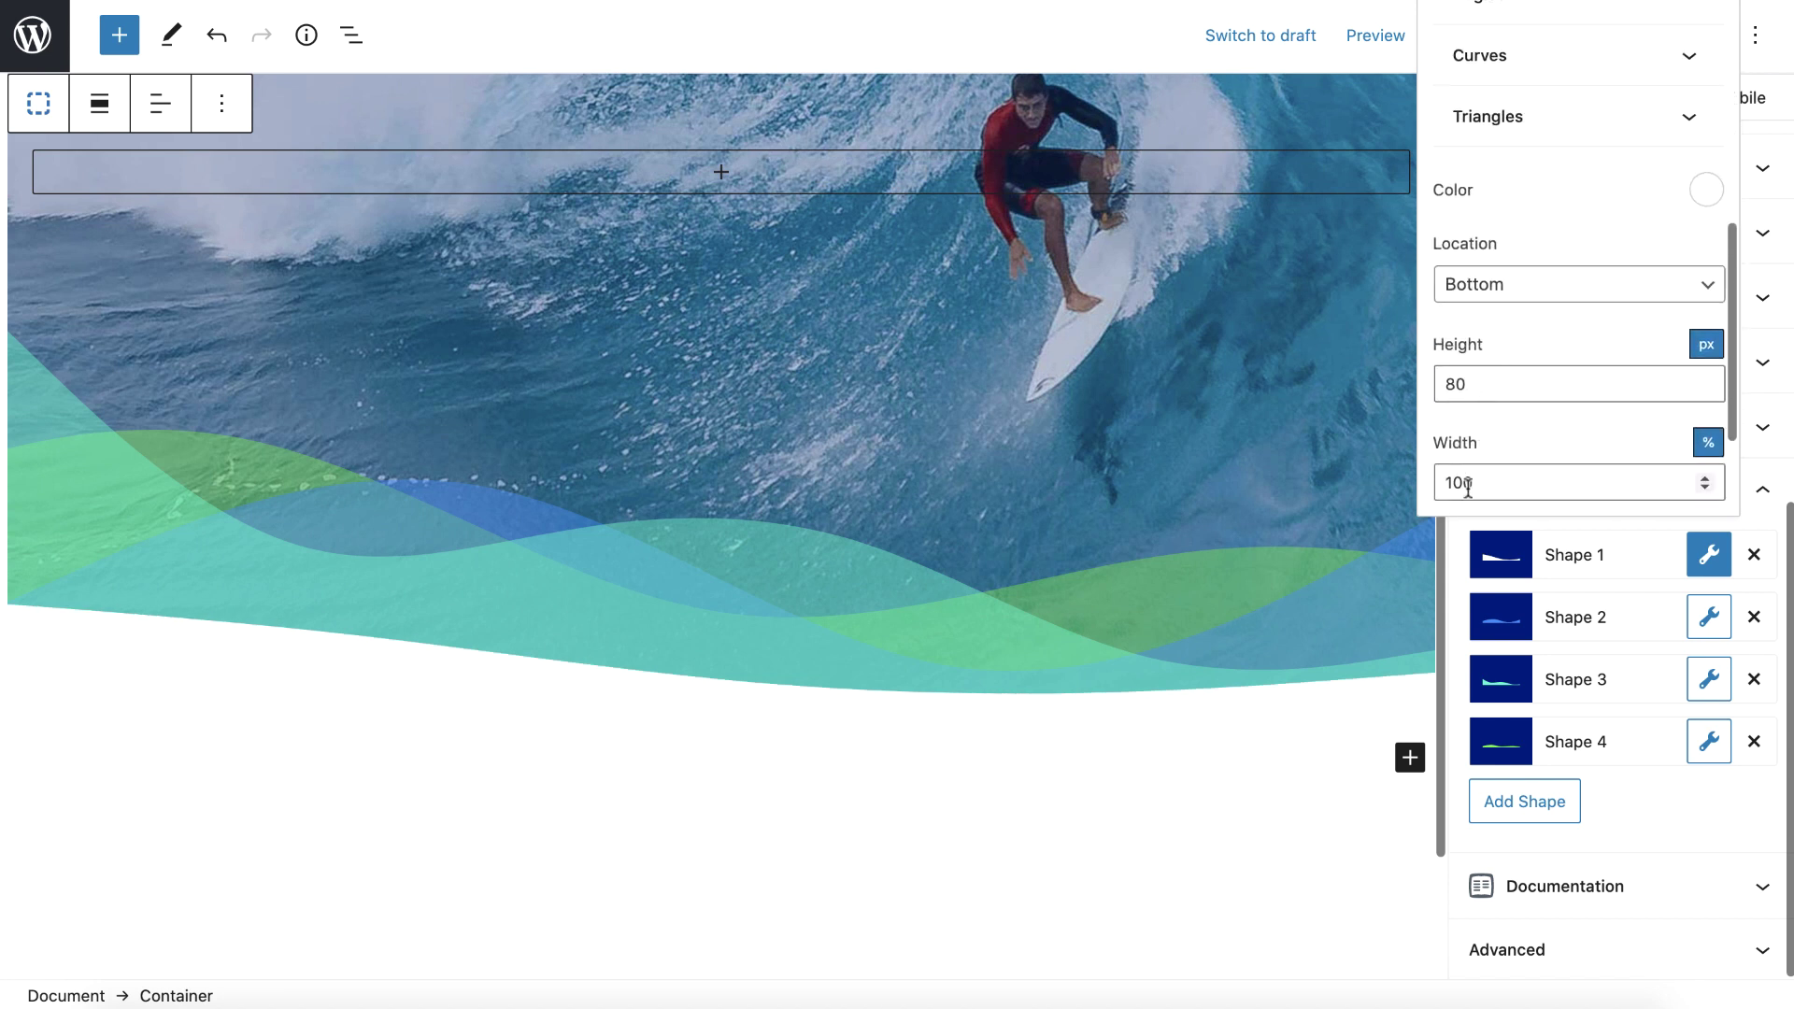
double_click(1469, 383)
type("200")
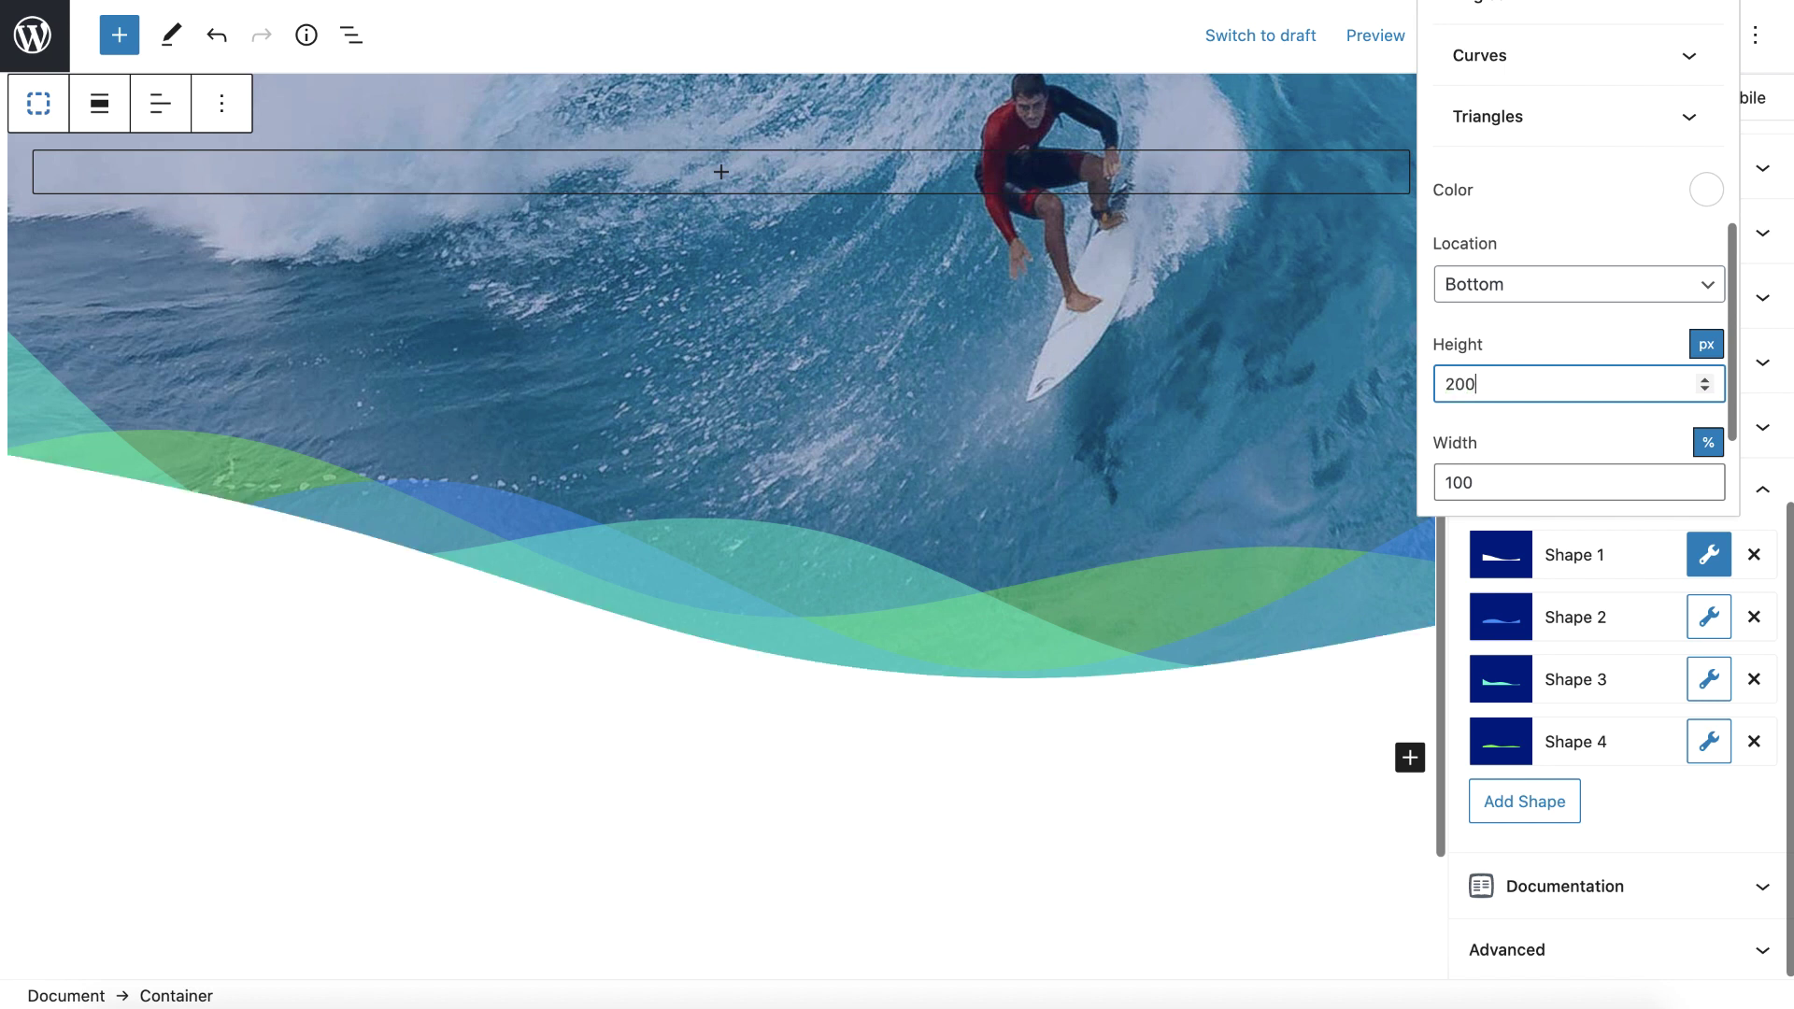
scroll(558, 622, "down", 3)
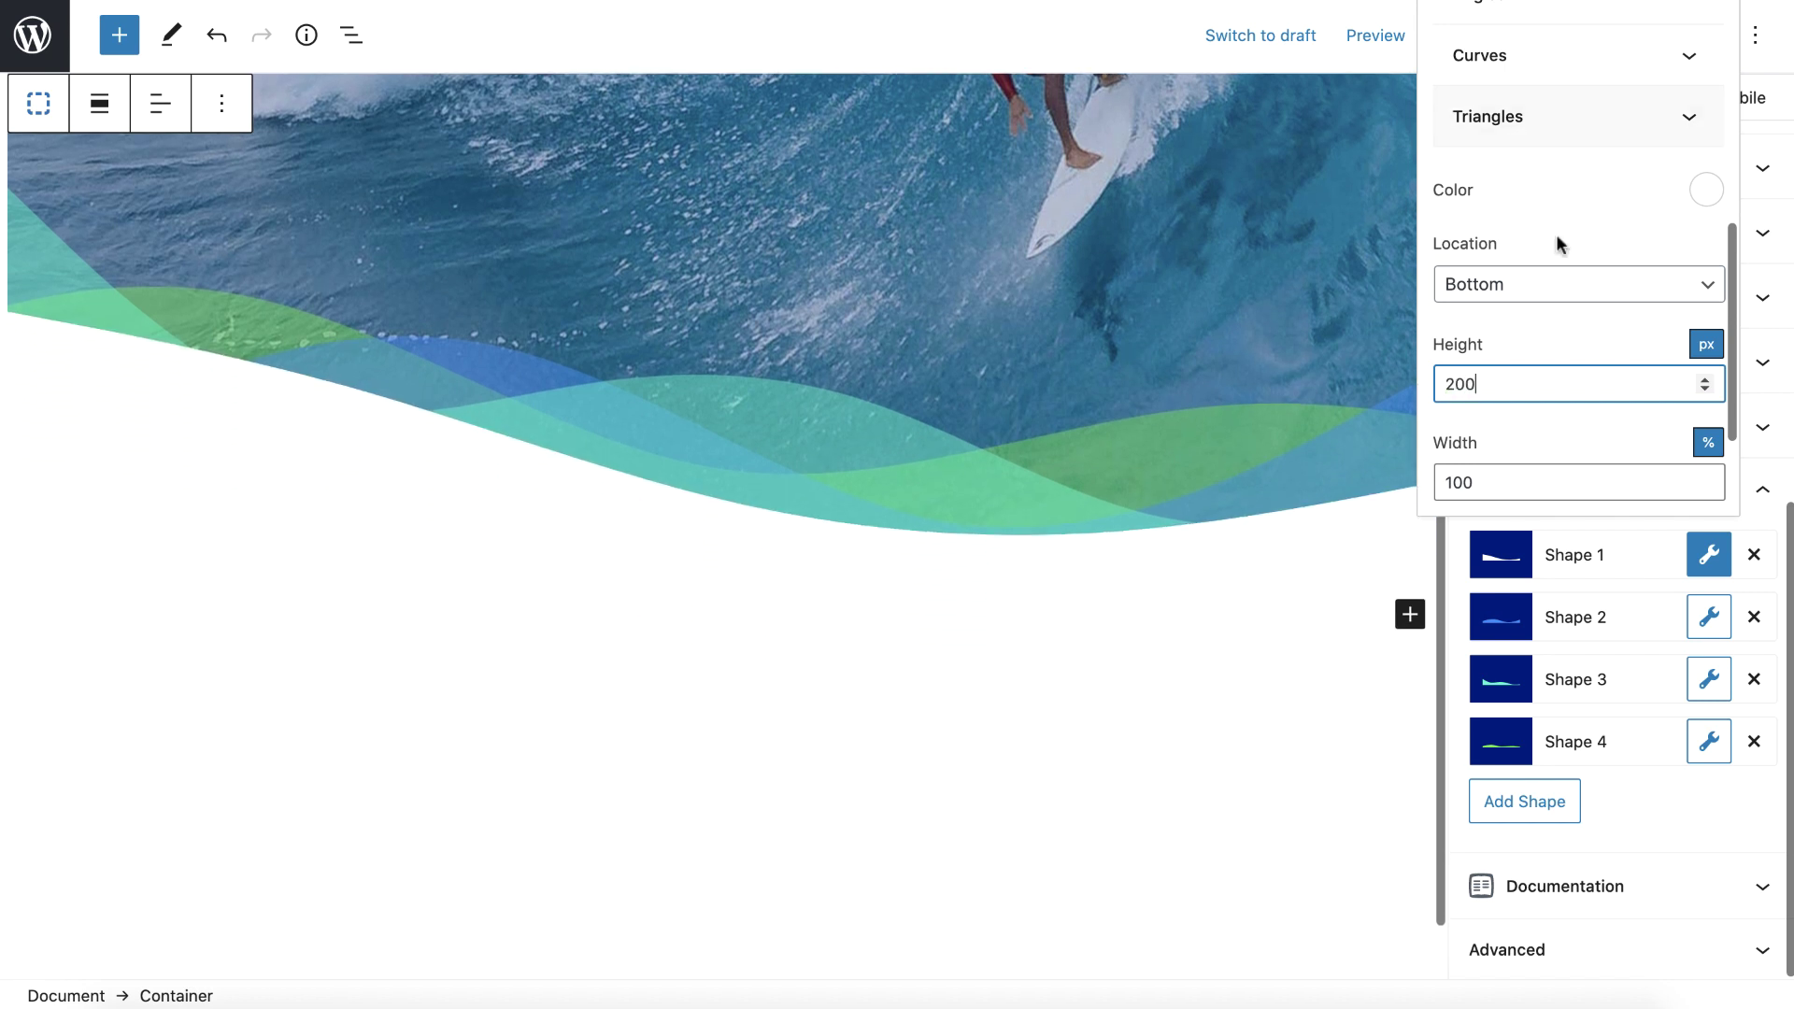
left_click(1709, 555)
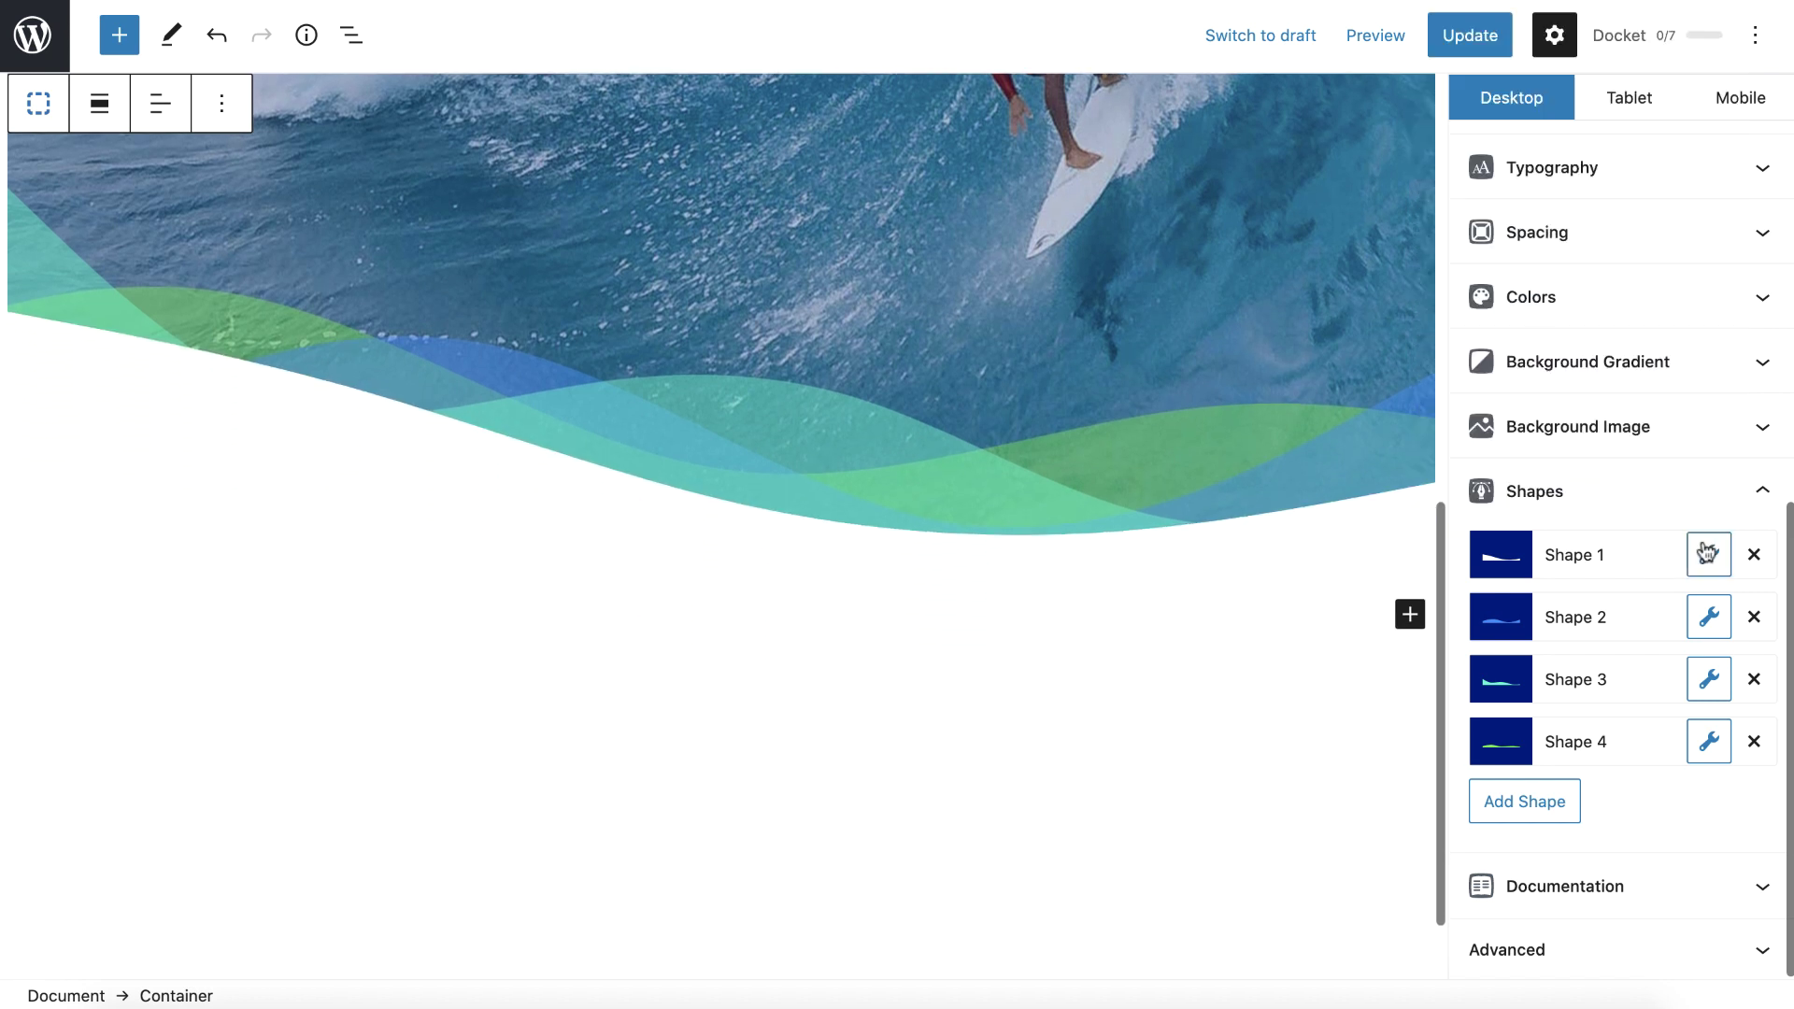
Step: Switch the hero's block settings to the Mobile layout
left_click(1727, 103)
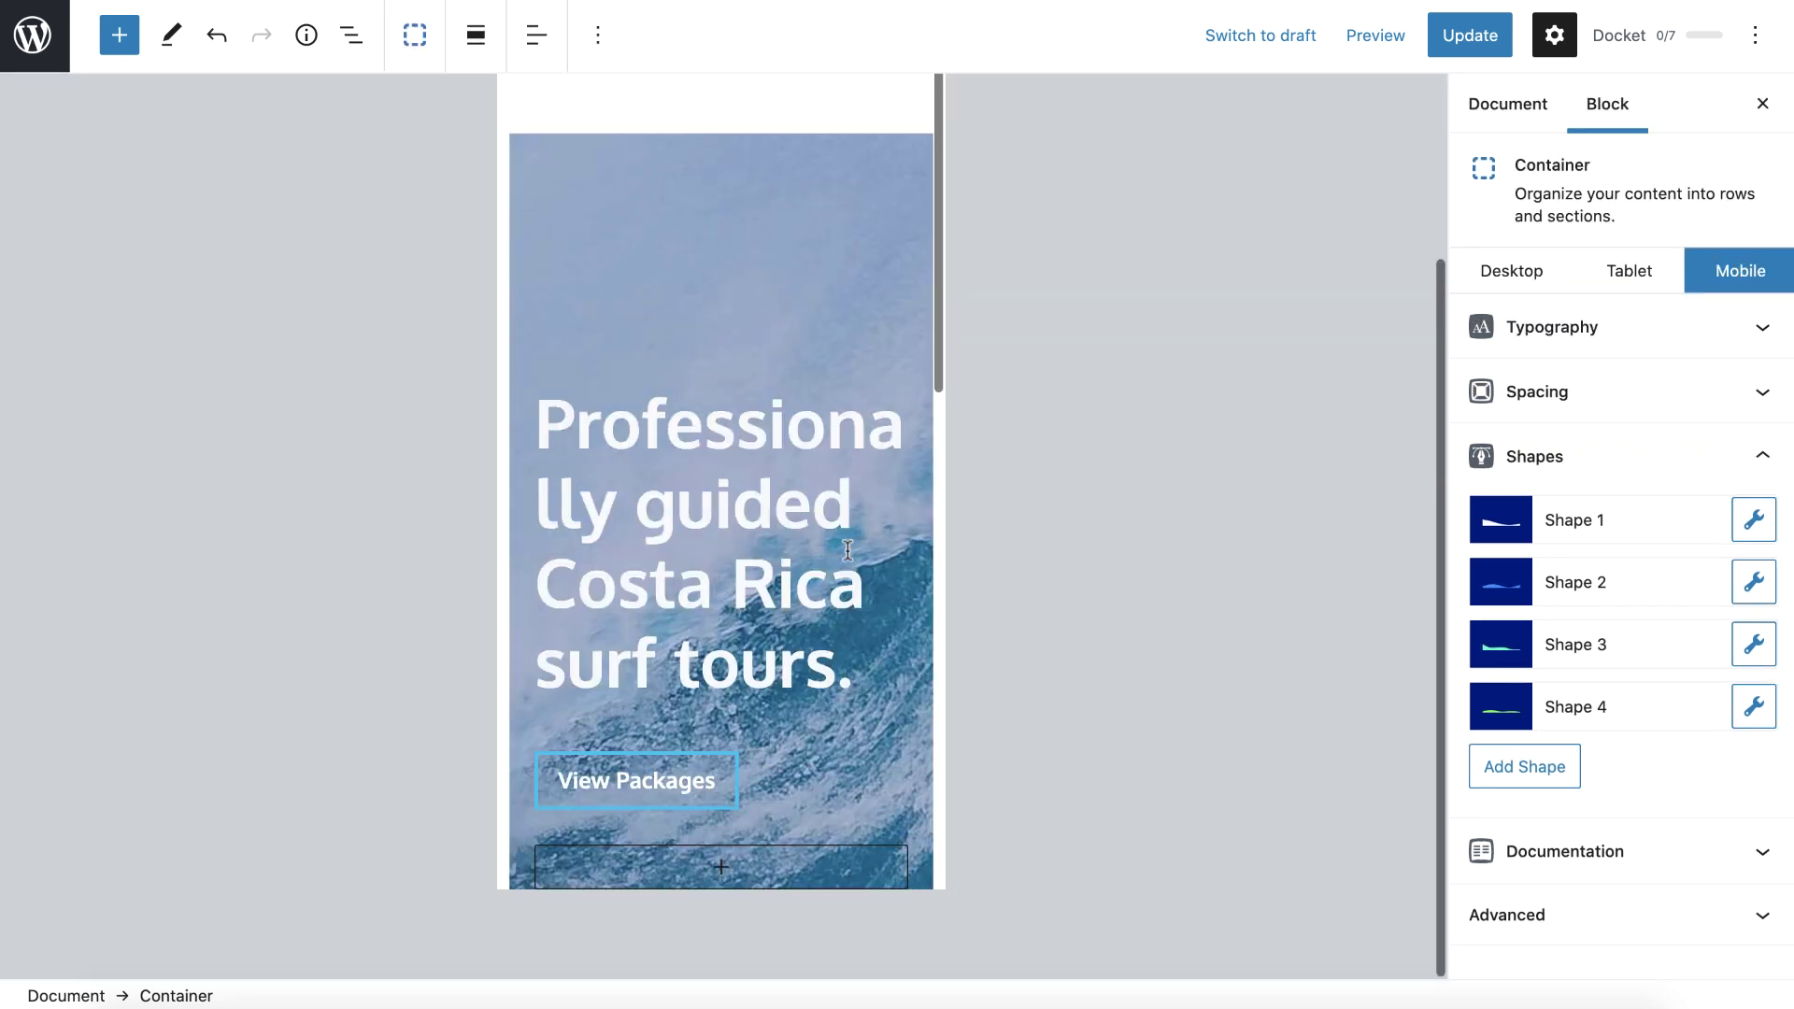
scroll(848, 551, "down", 5)
scroll(847, 551, "down", 5)
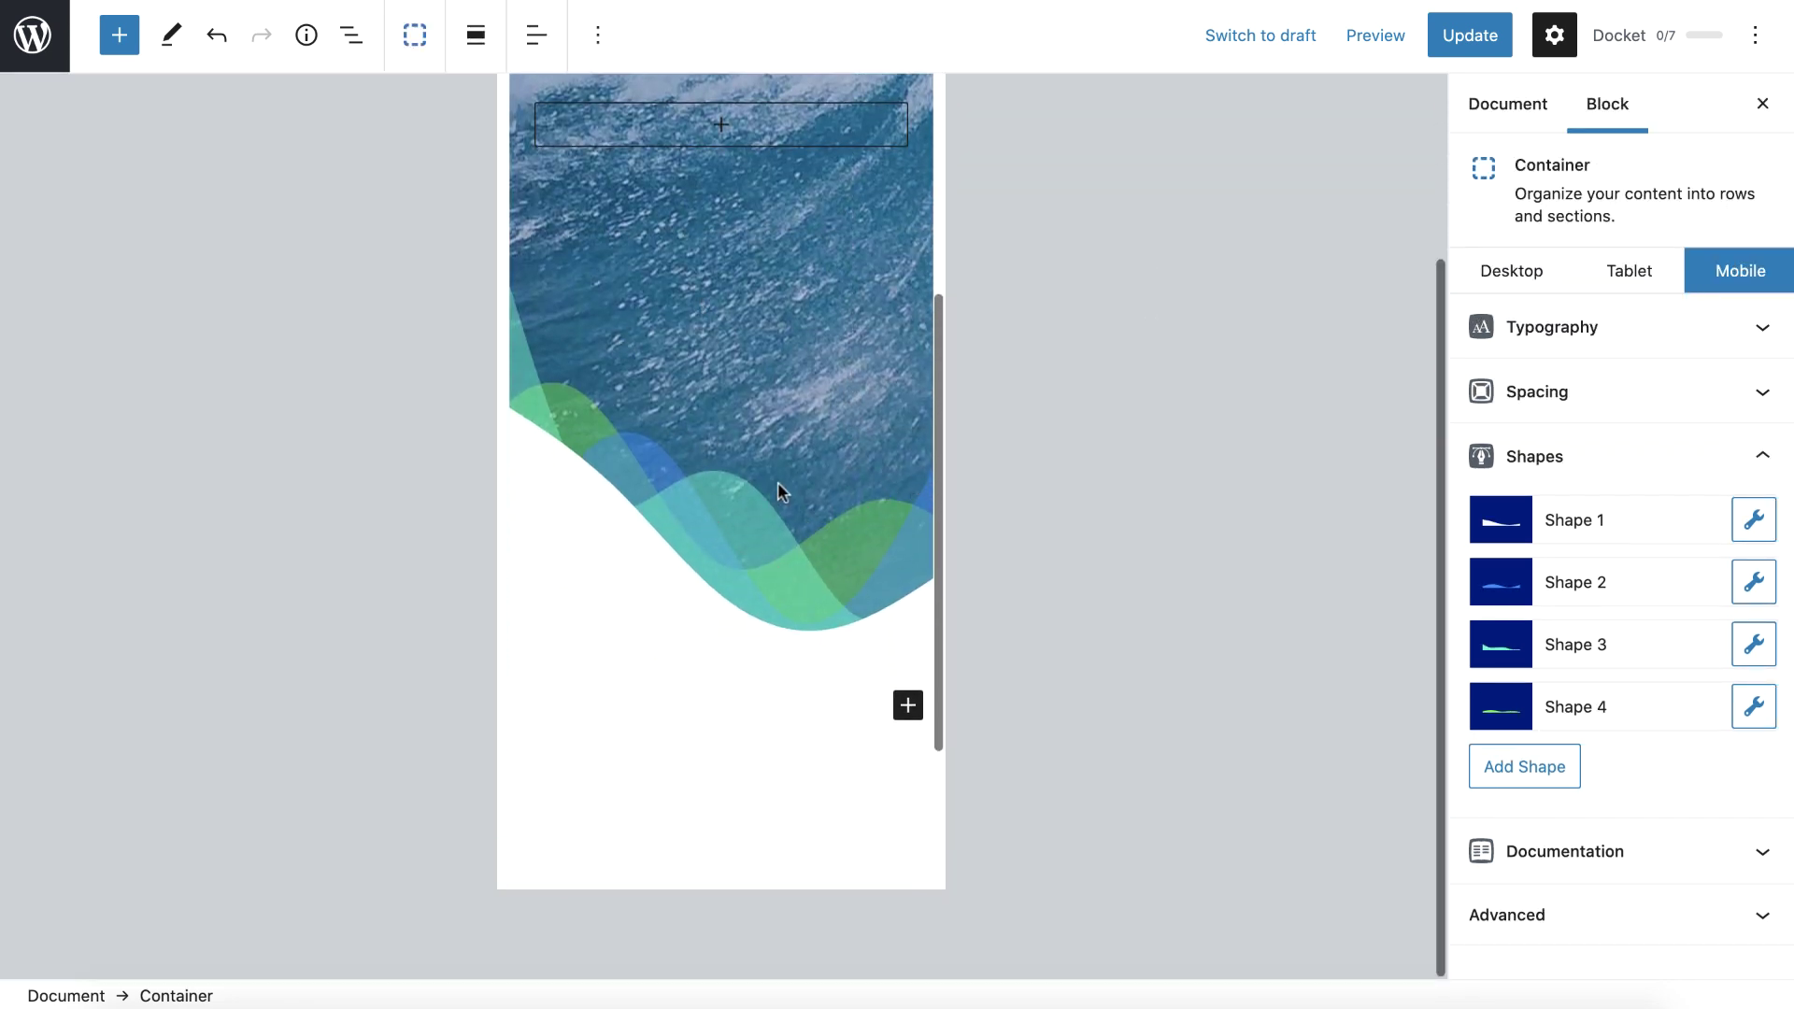
left_click(1523, 271)
scroll(673, 511, "down", 5)
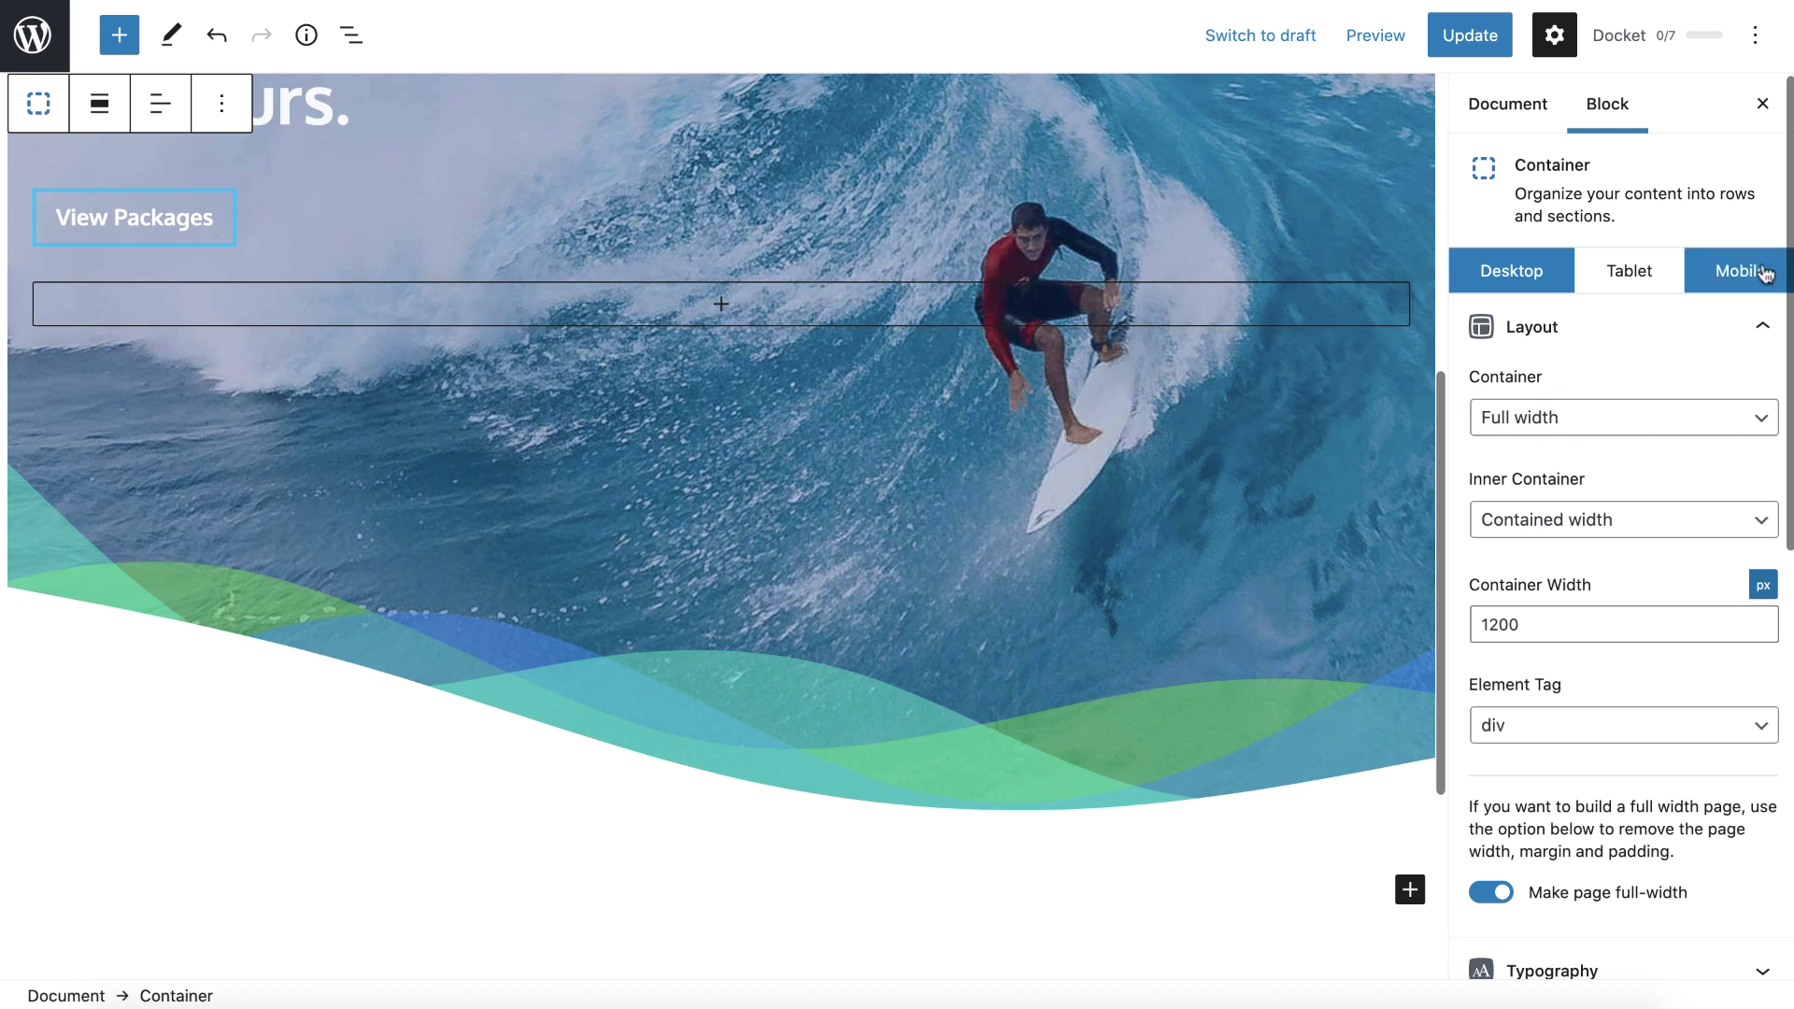
left_click(1761, 271)
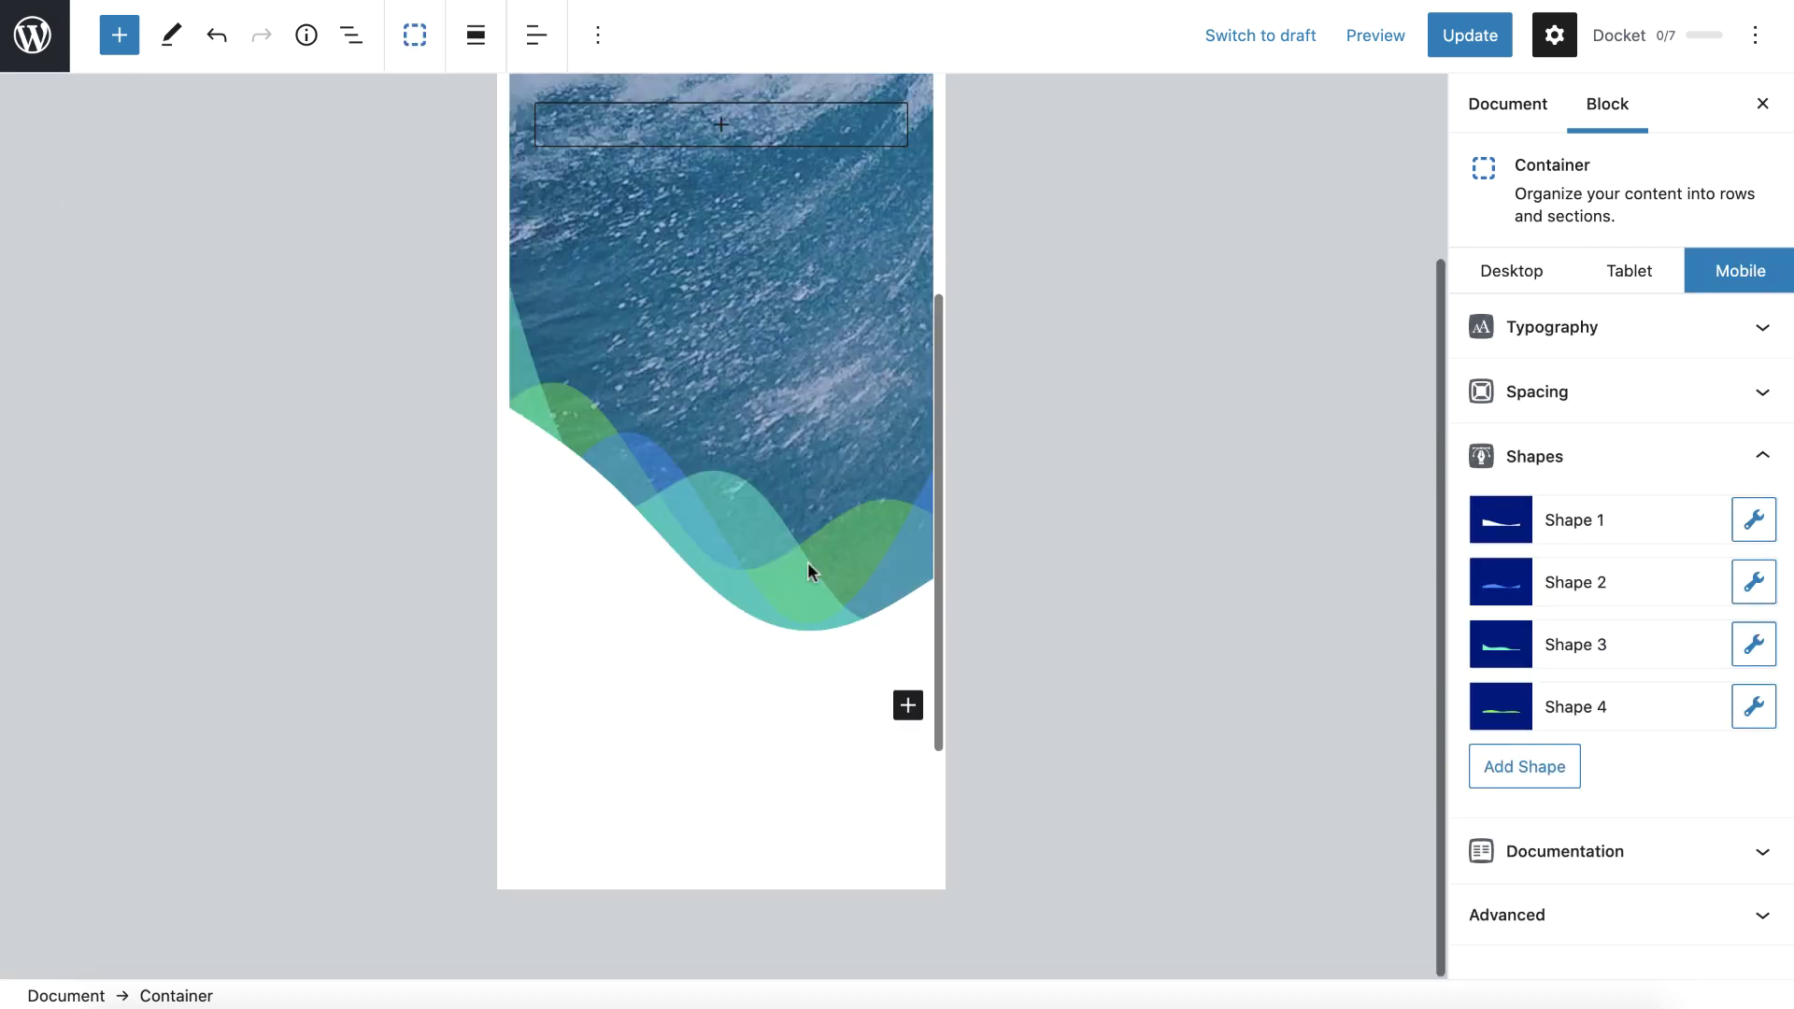
Step: Give the first wave shape a mobile width of 160% and a height of 120 px
left_click(1753, 521)
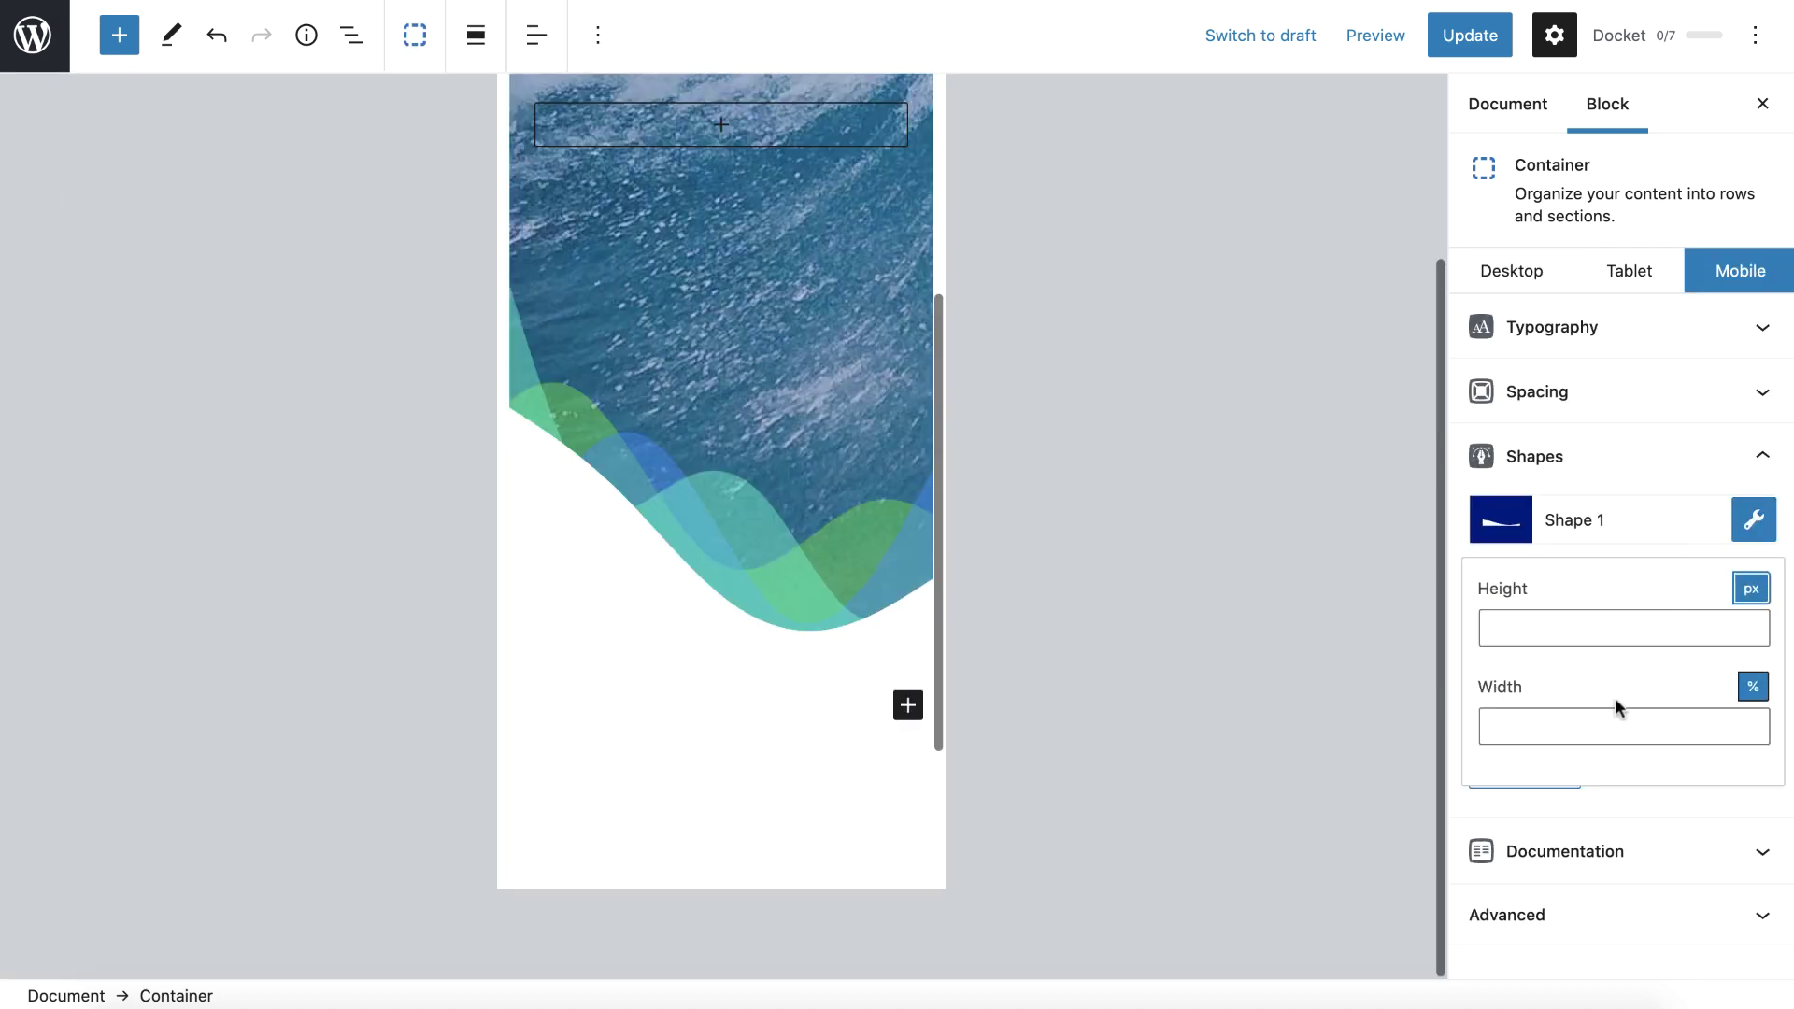
left_click(1537, 729)
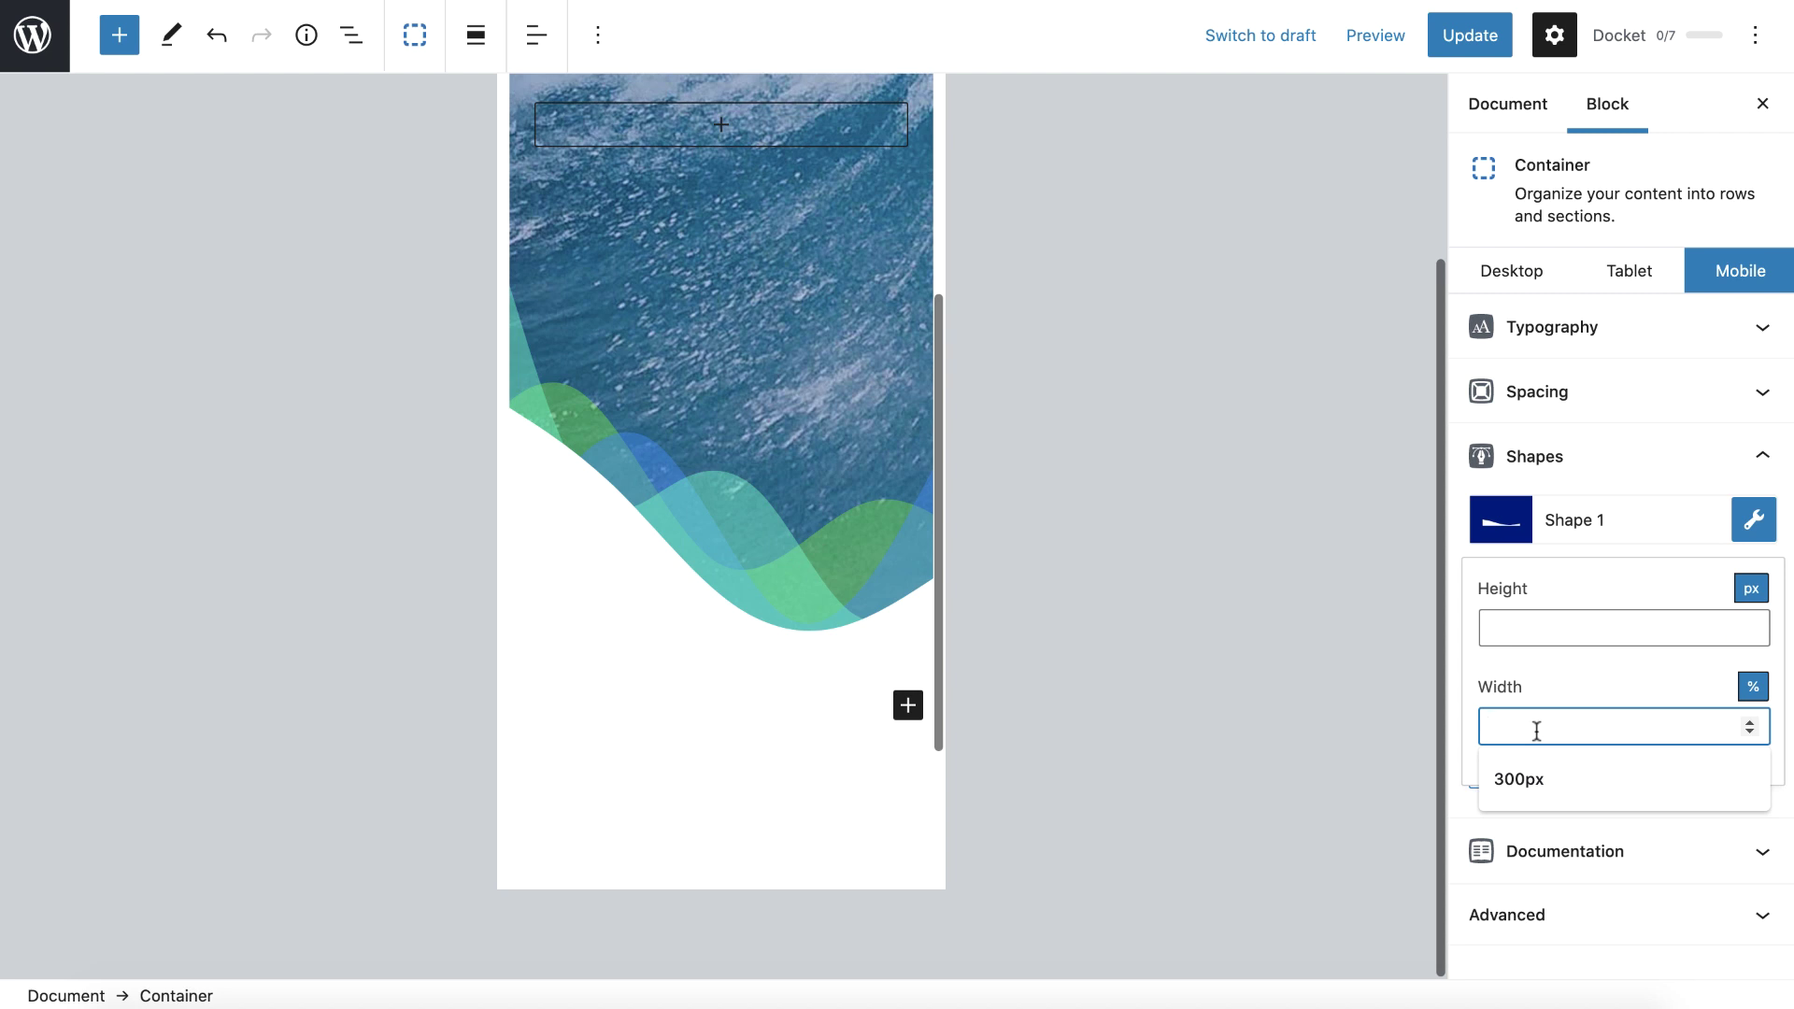
type("200")
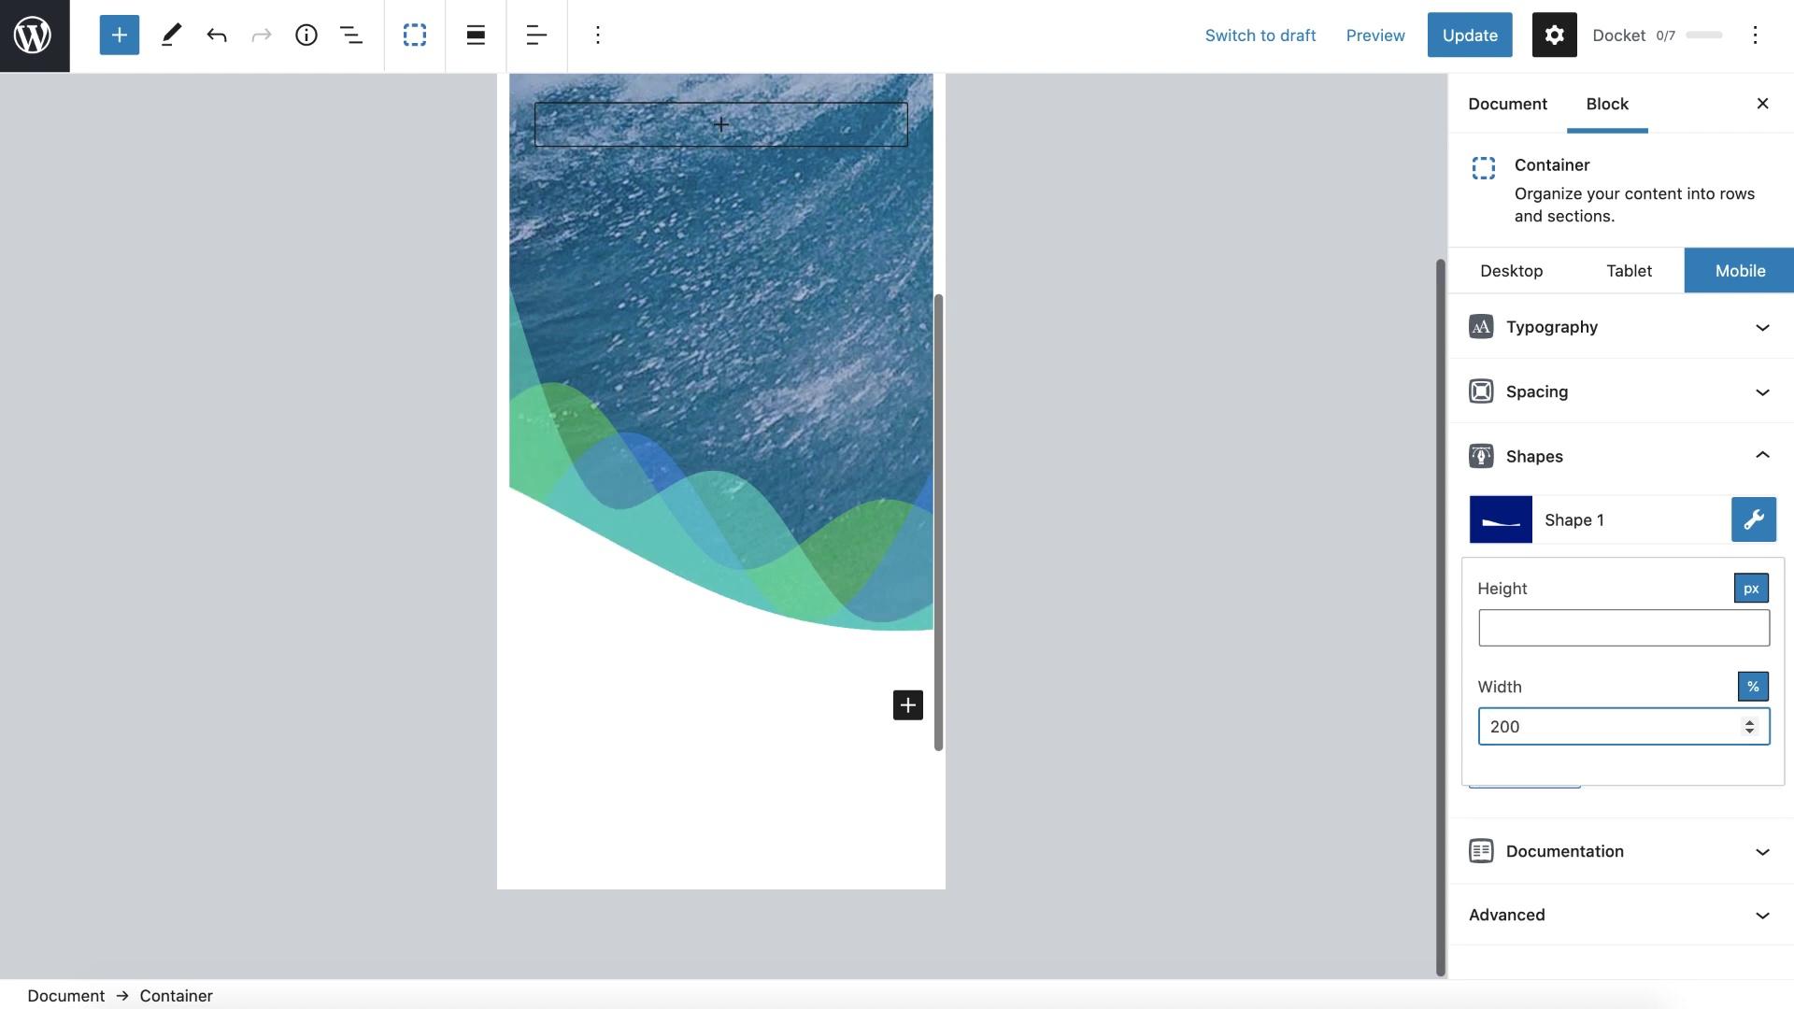
key("BackSpace")
key("BackSpace")
key("BackSpace")
type("160")
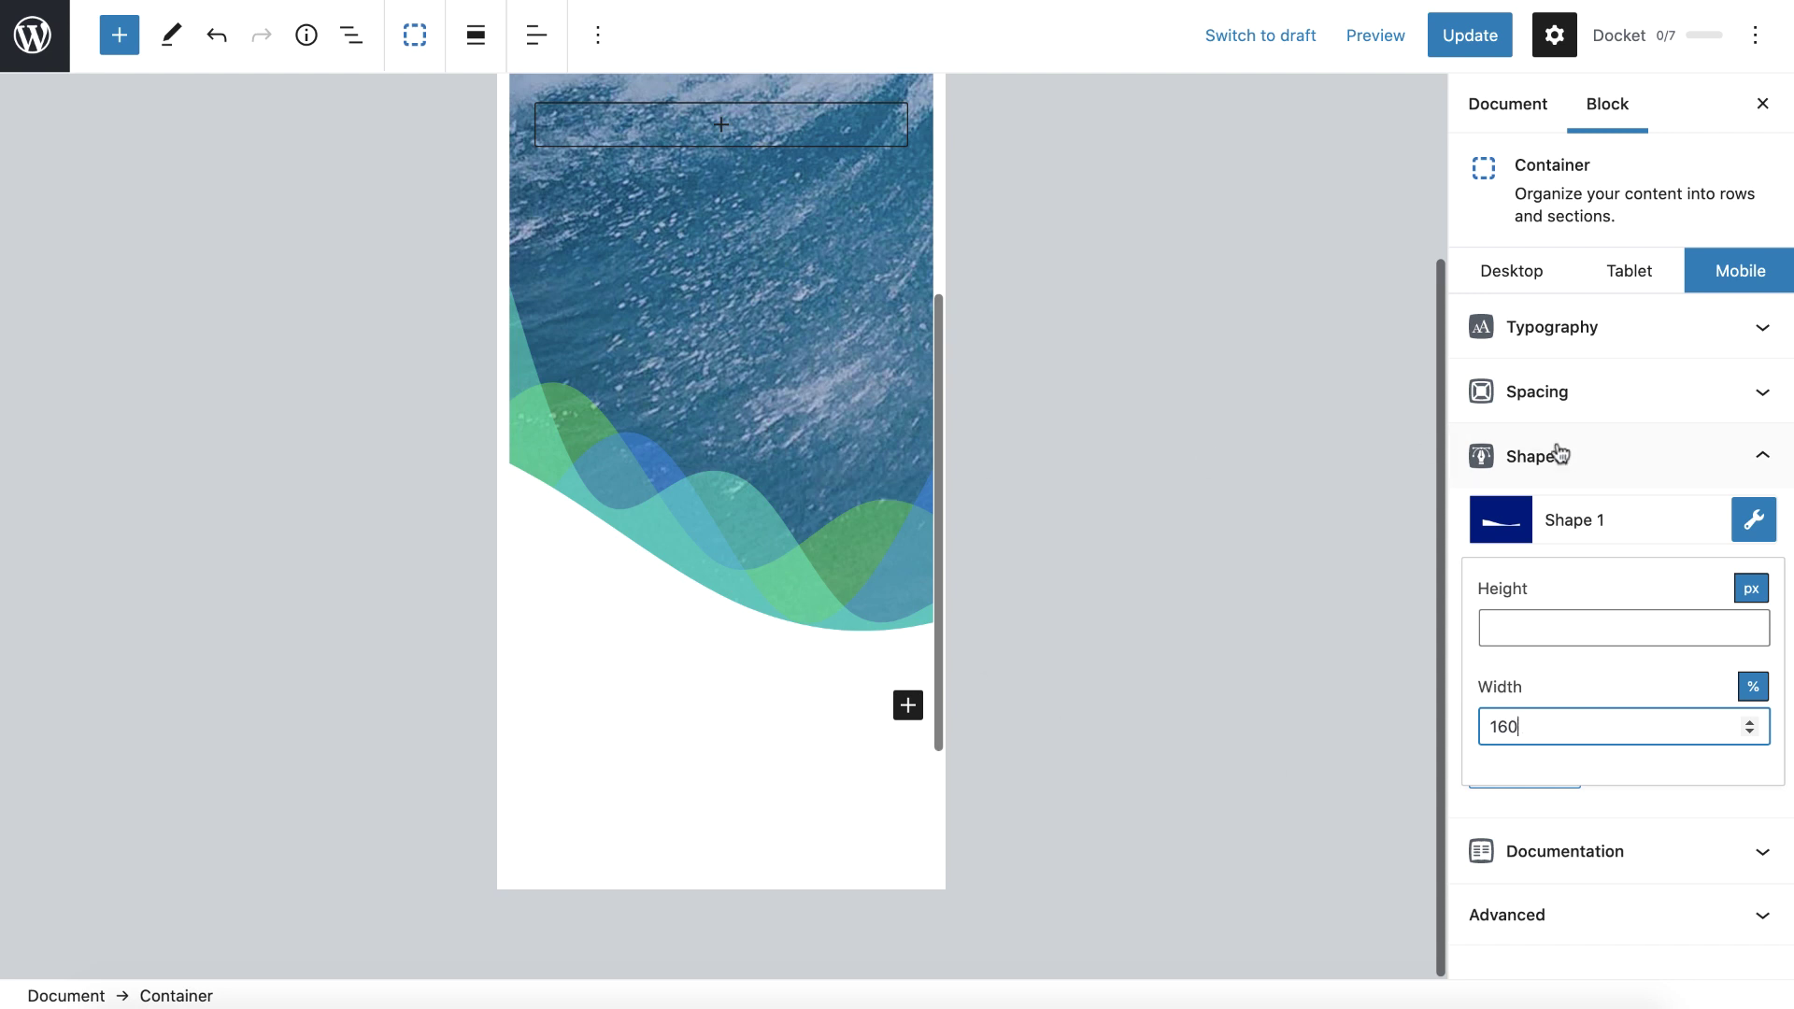
left_click(1514, 627)
type("120")
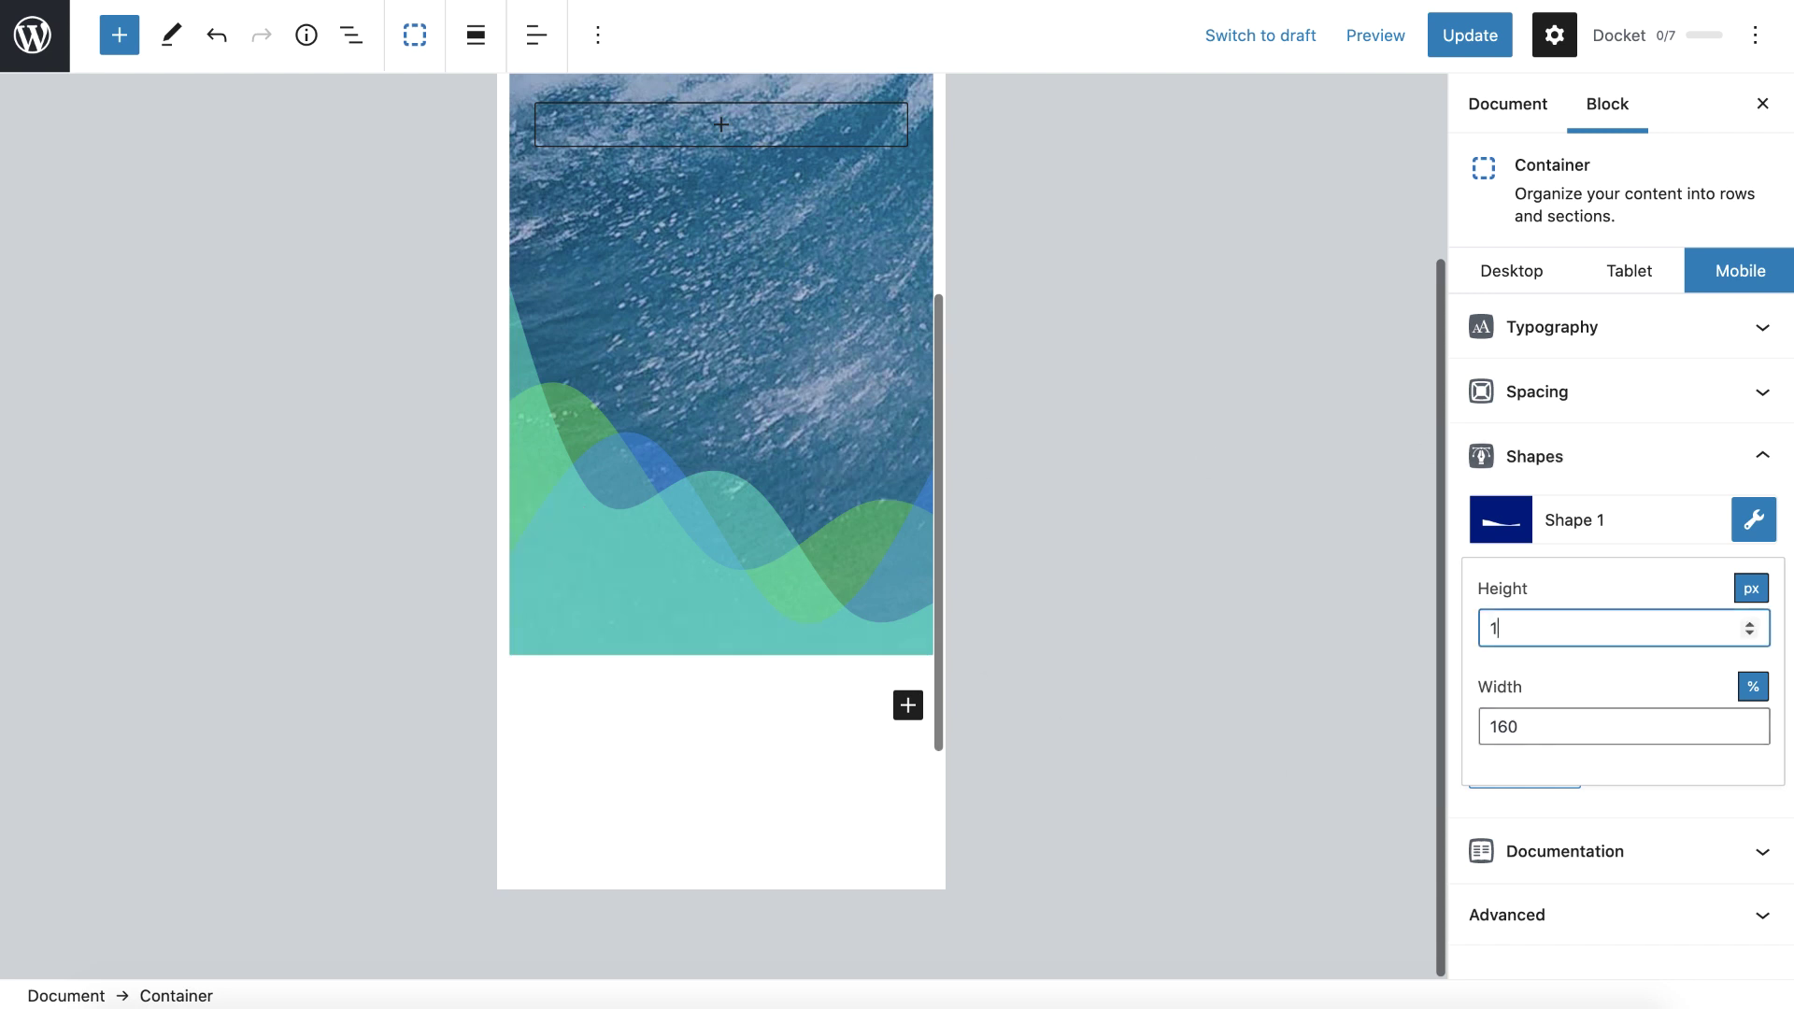
left_click(1753, 523)
Step: Give the second wave shape a mobile height of 120 px and a width of 200%
left_click(1752, 581)
left_click(1570, 689)
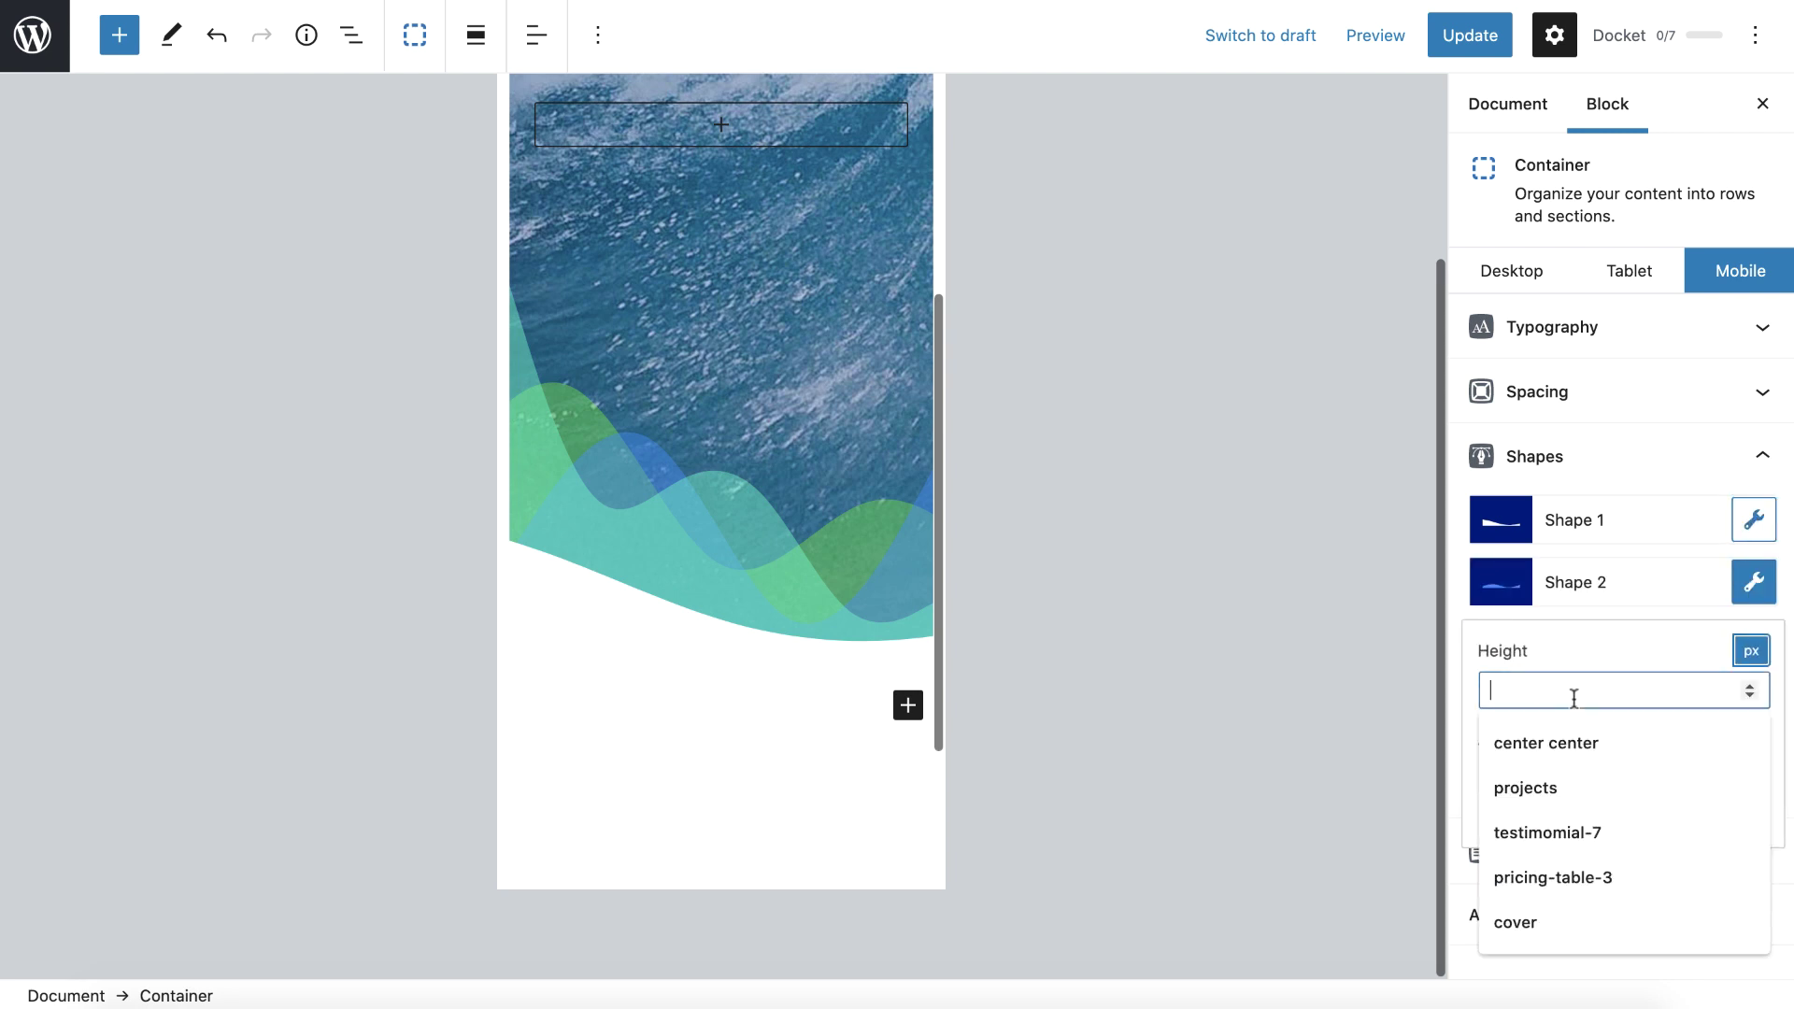
type("120")
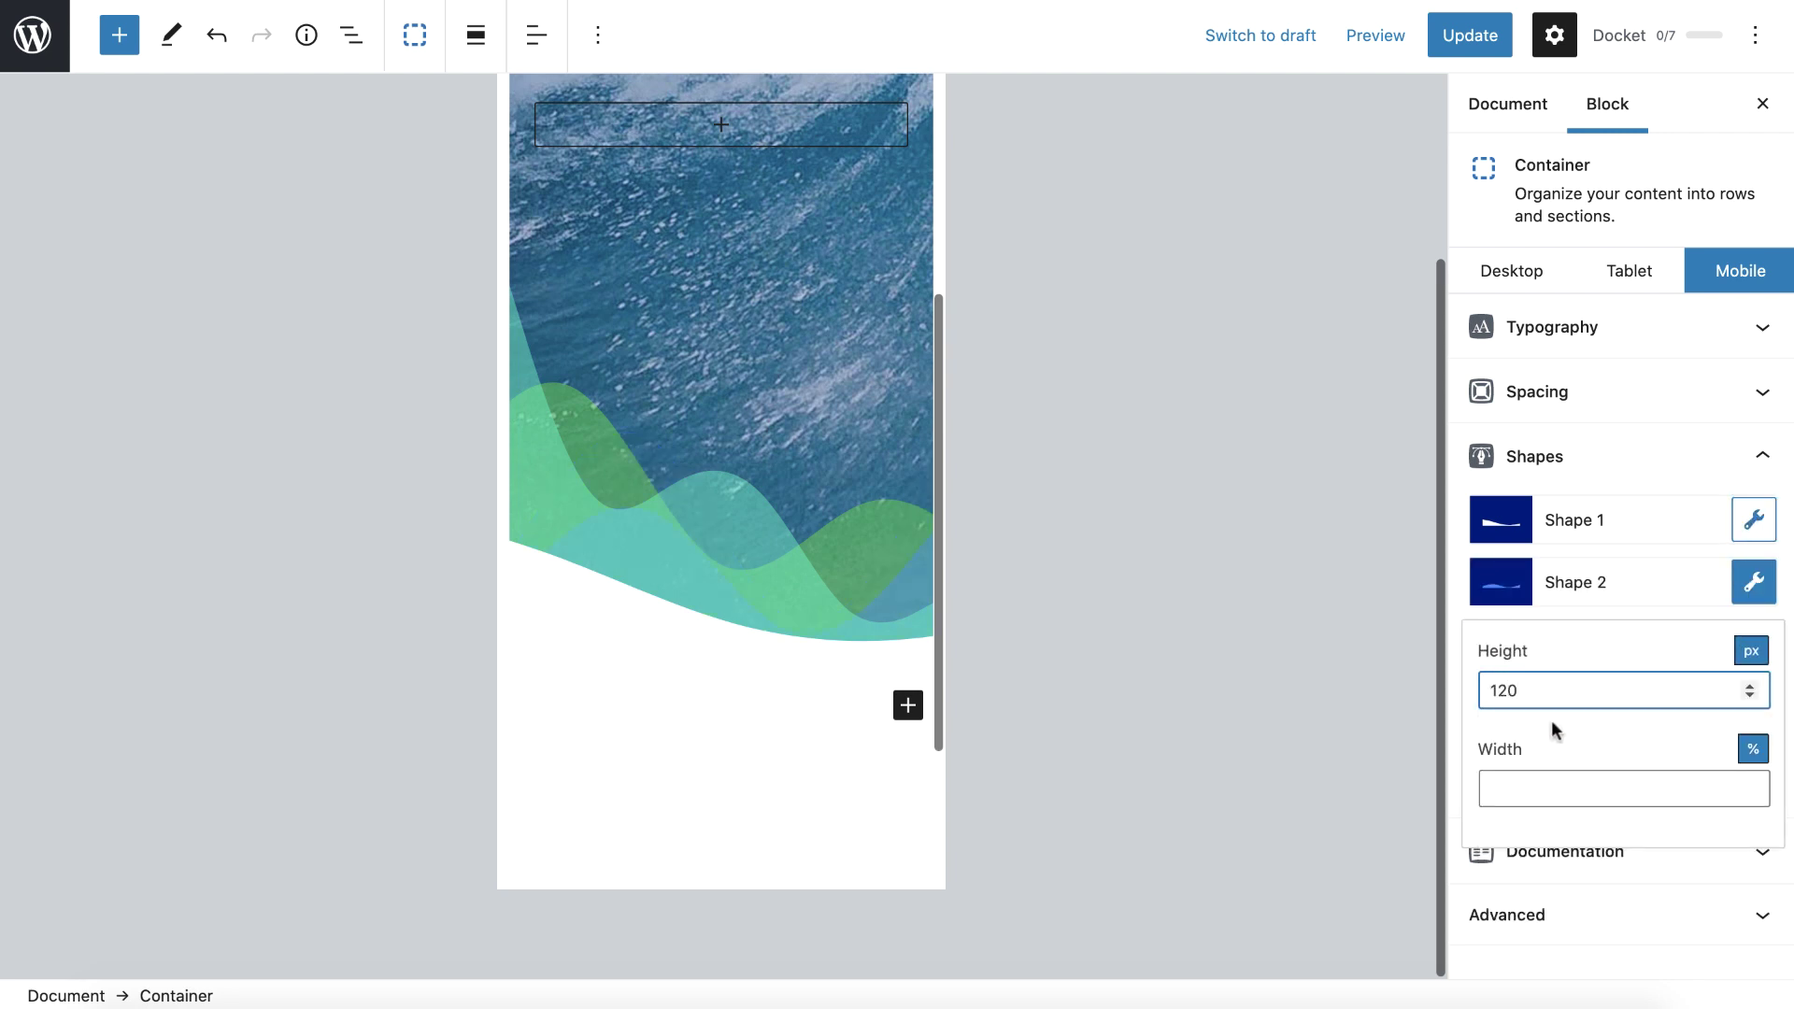
left_click(1551, 789)
type("2")
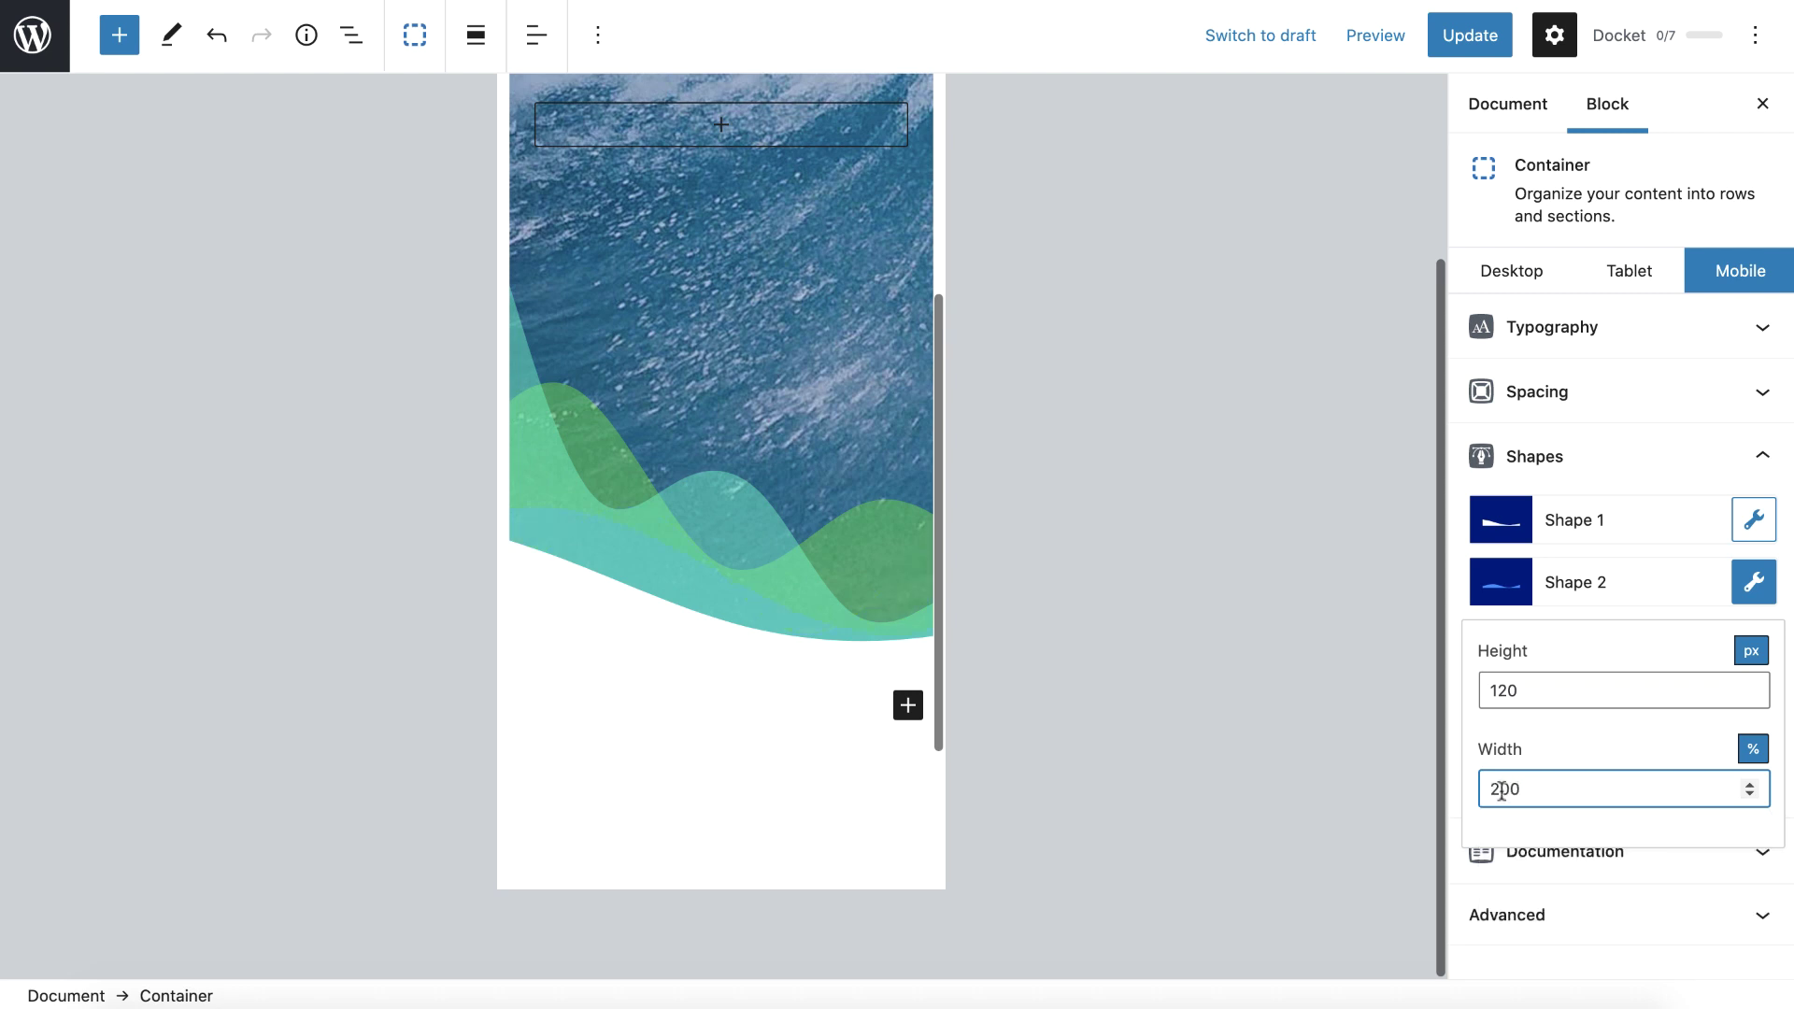
type("00")
left_click(1753, 581)
Step: Give the third and fourth wave shapes a mobile height of 140 px and a width of 200%
left_click(1753, 644)
left_click(1558, 748)
type("140")
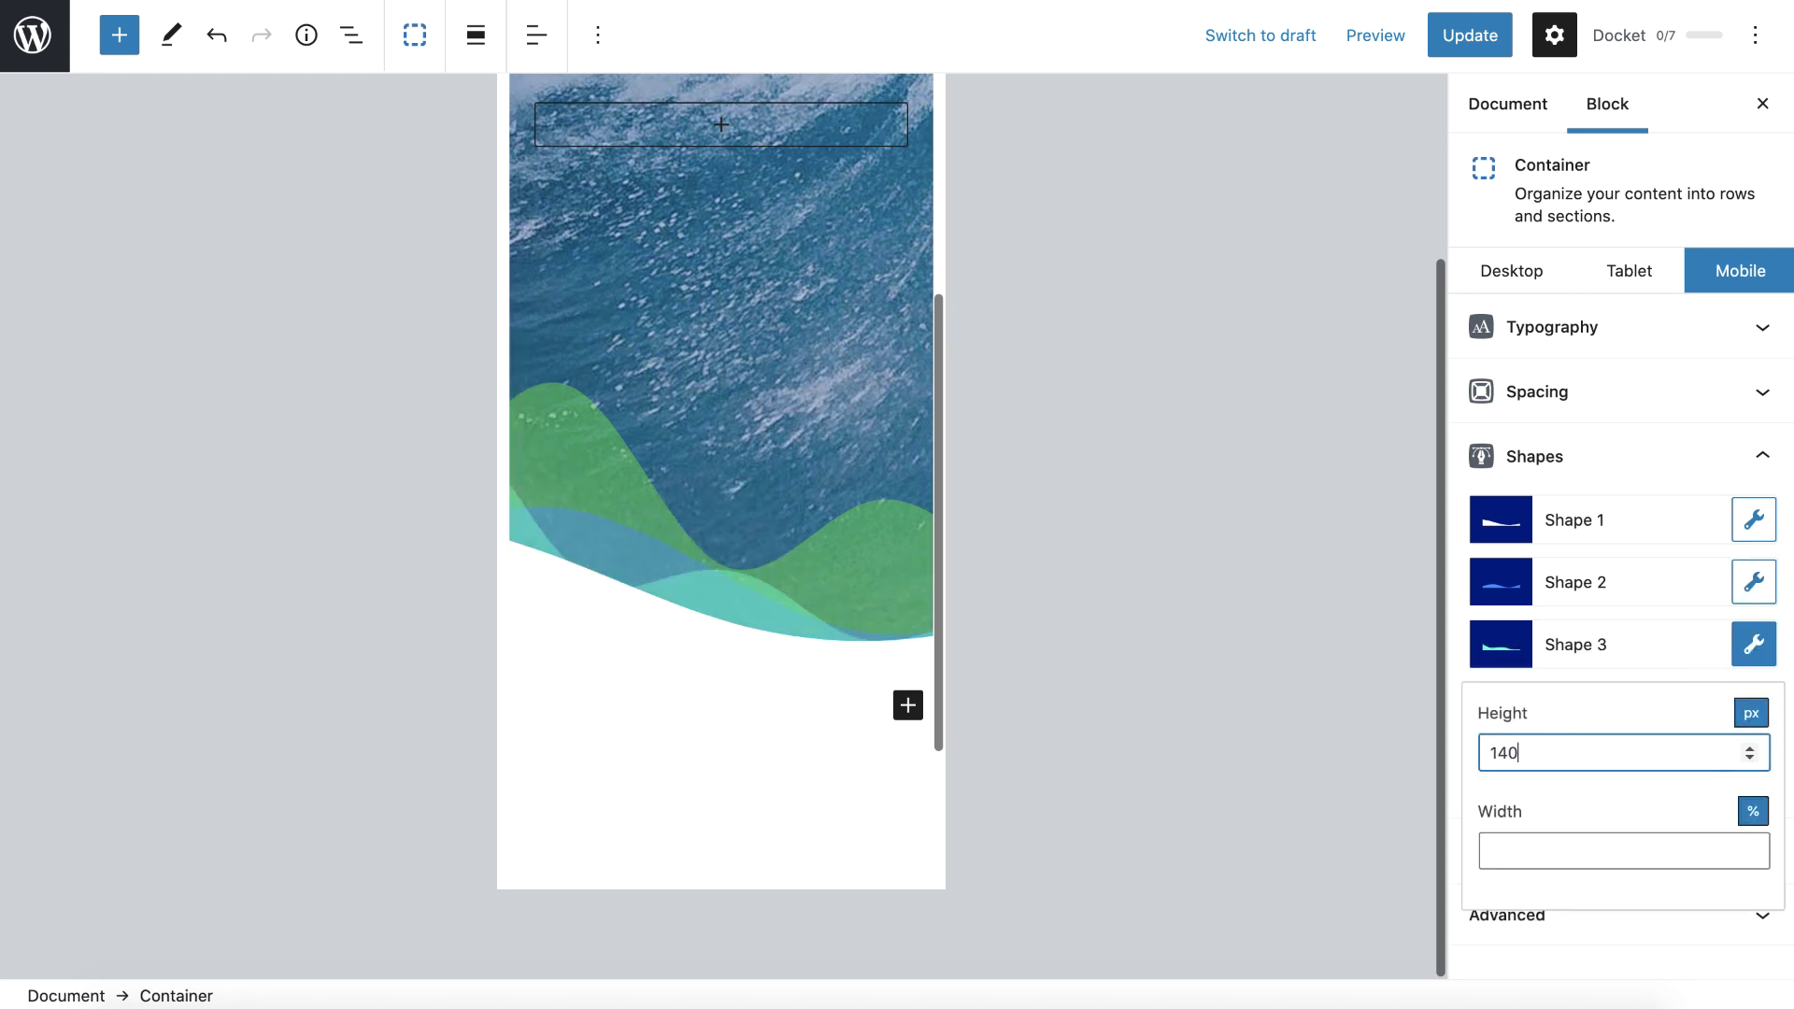
left_click(1529, 835)
type("200")
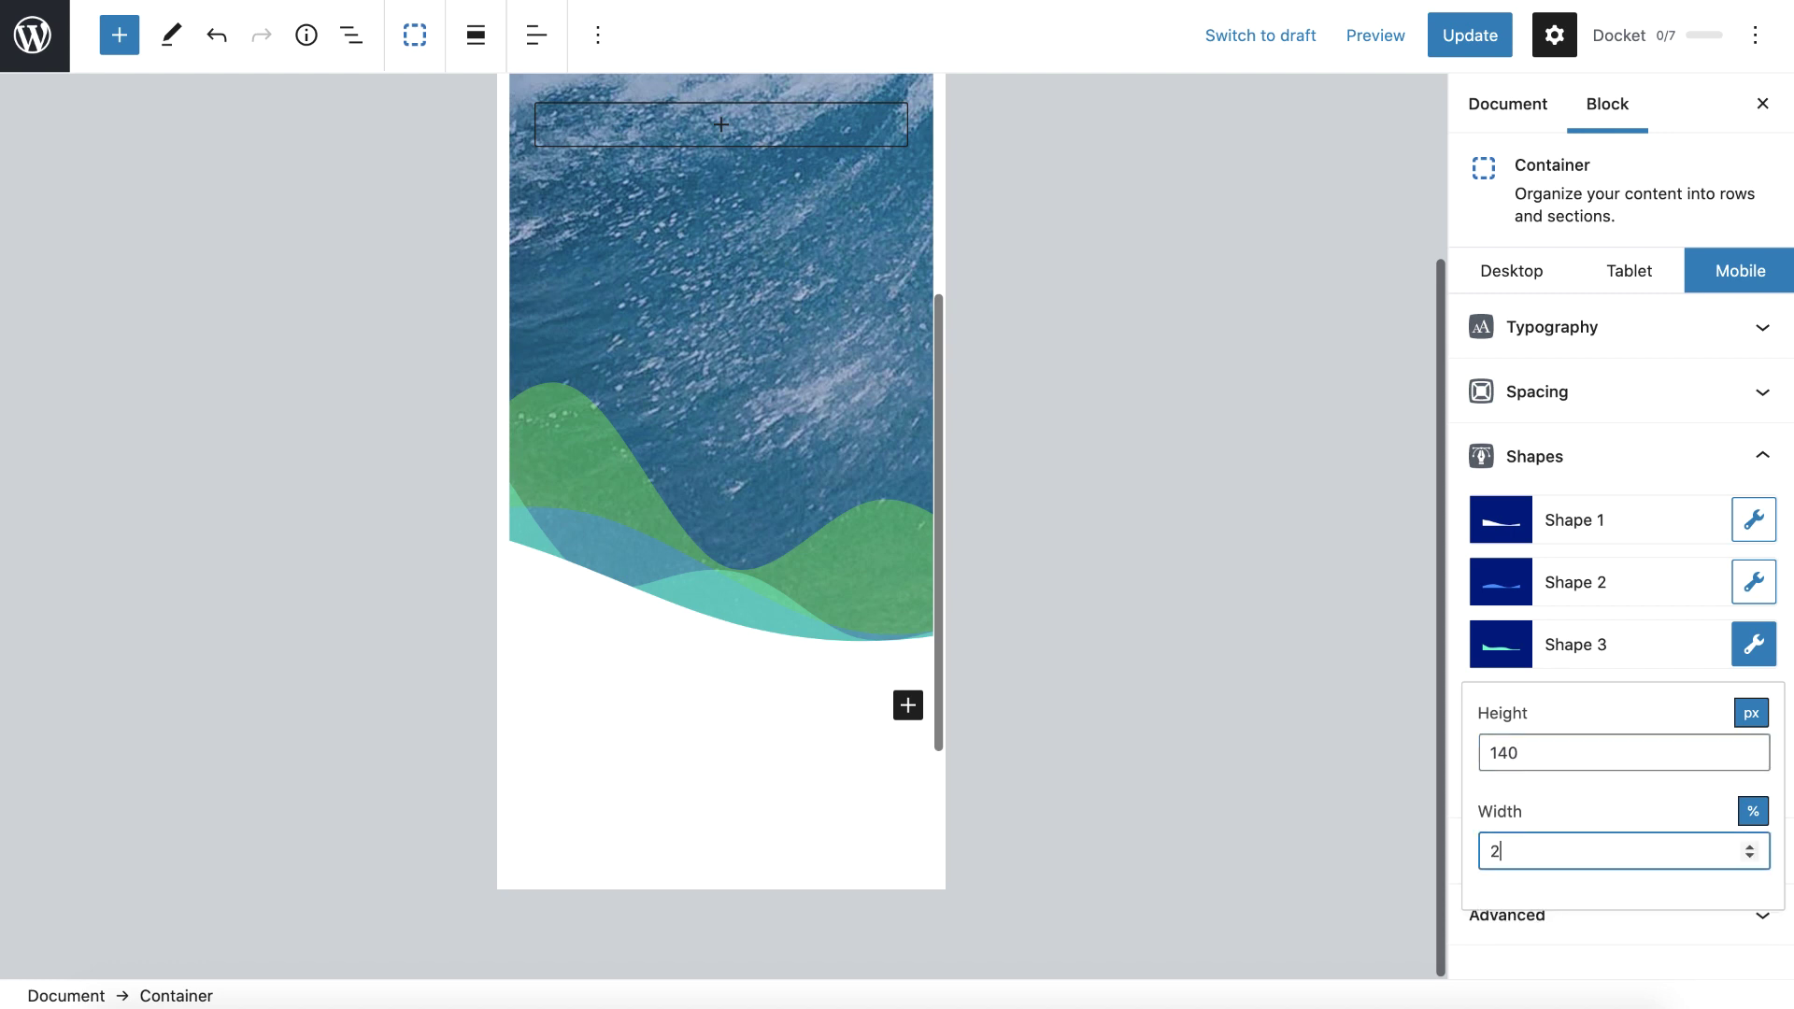
left_click(1754, 644)
left_click(1752, 707)
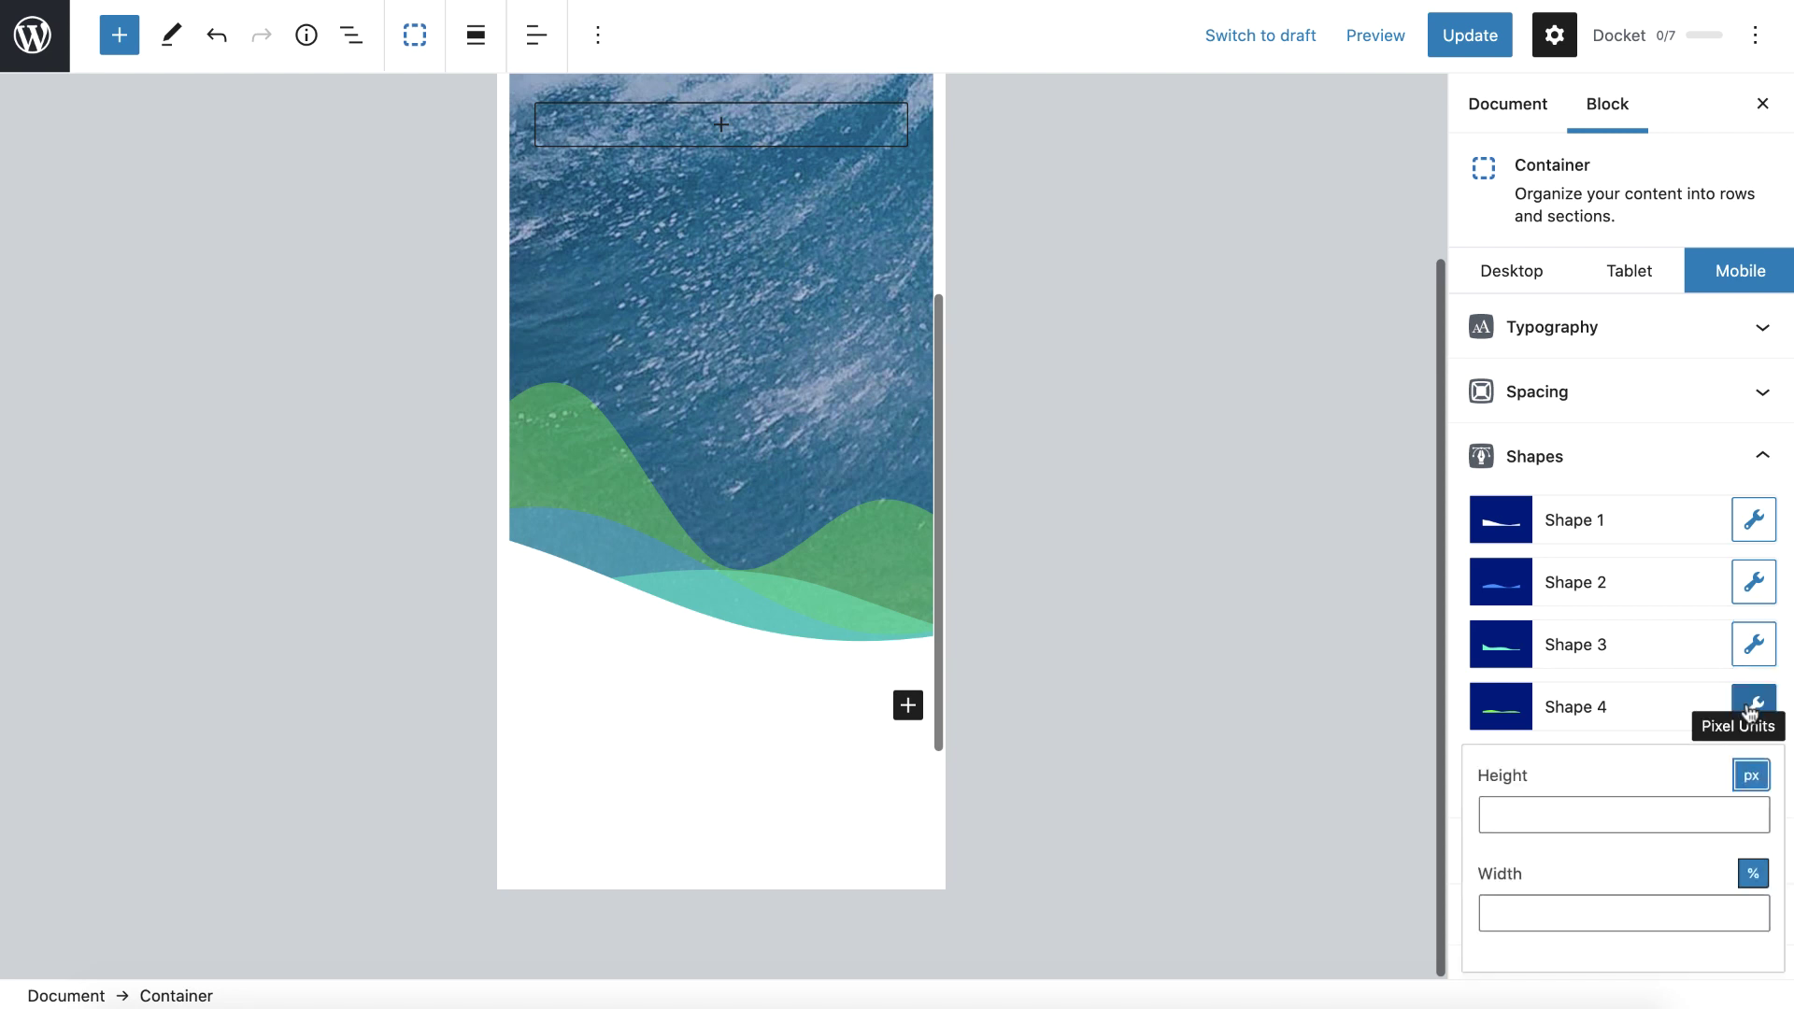
left_click(1582, 804)
type("140")
left_click(1543, 930)
type("200")
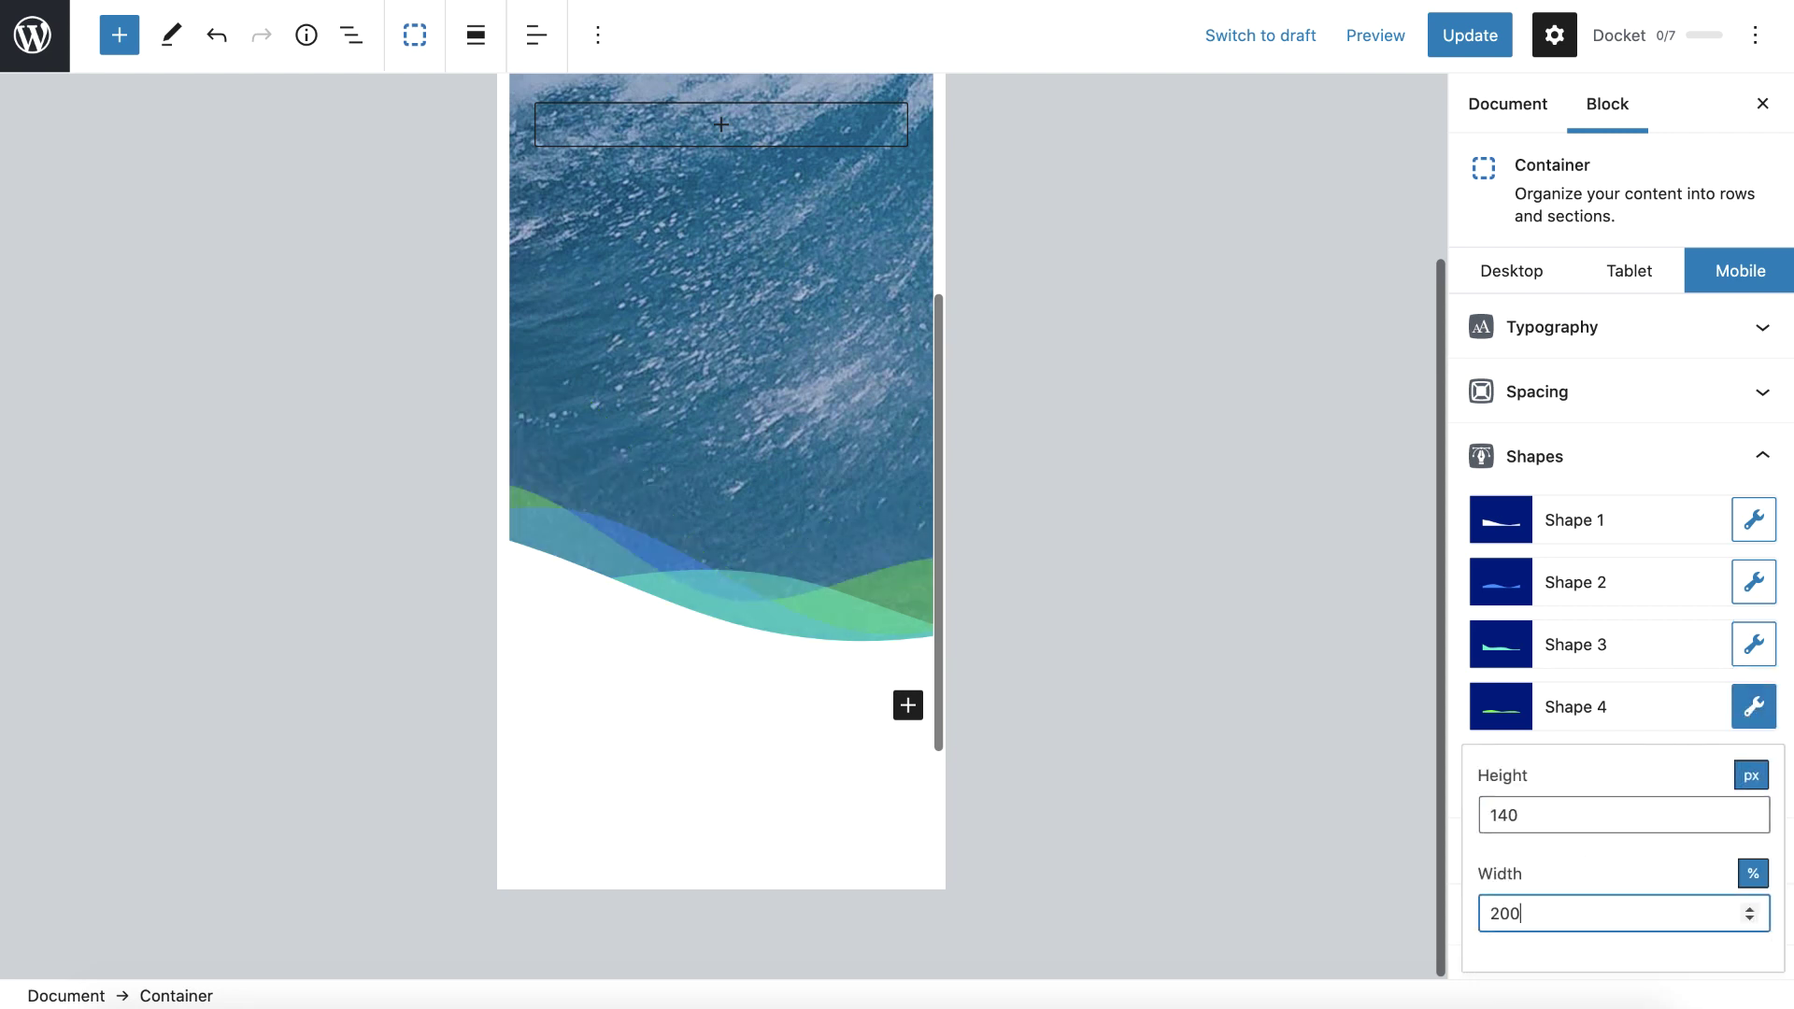
scroll(1051, 581, "up", 3)
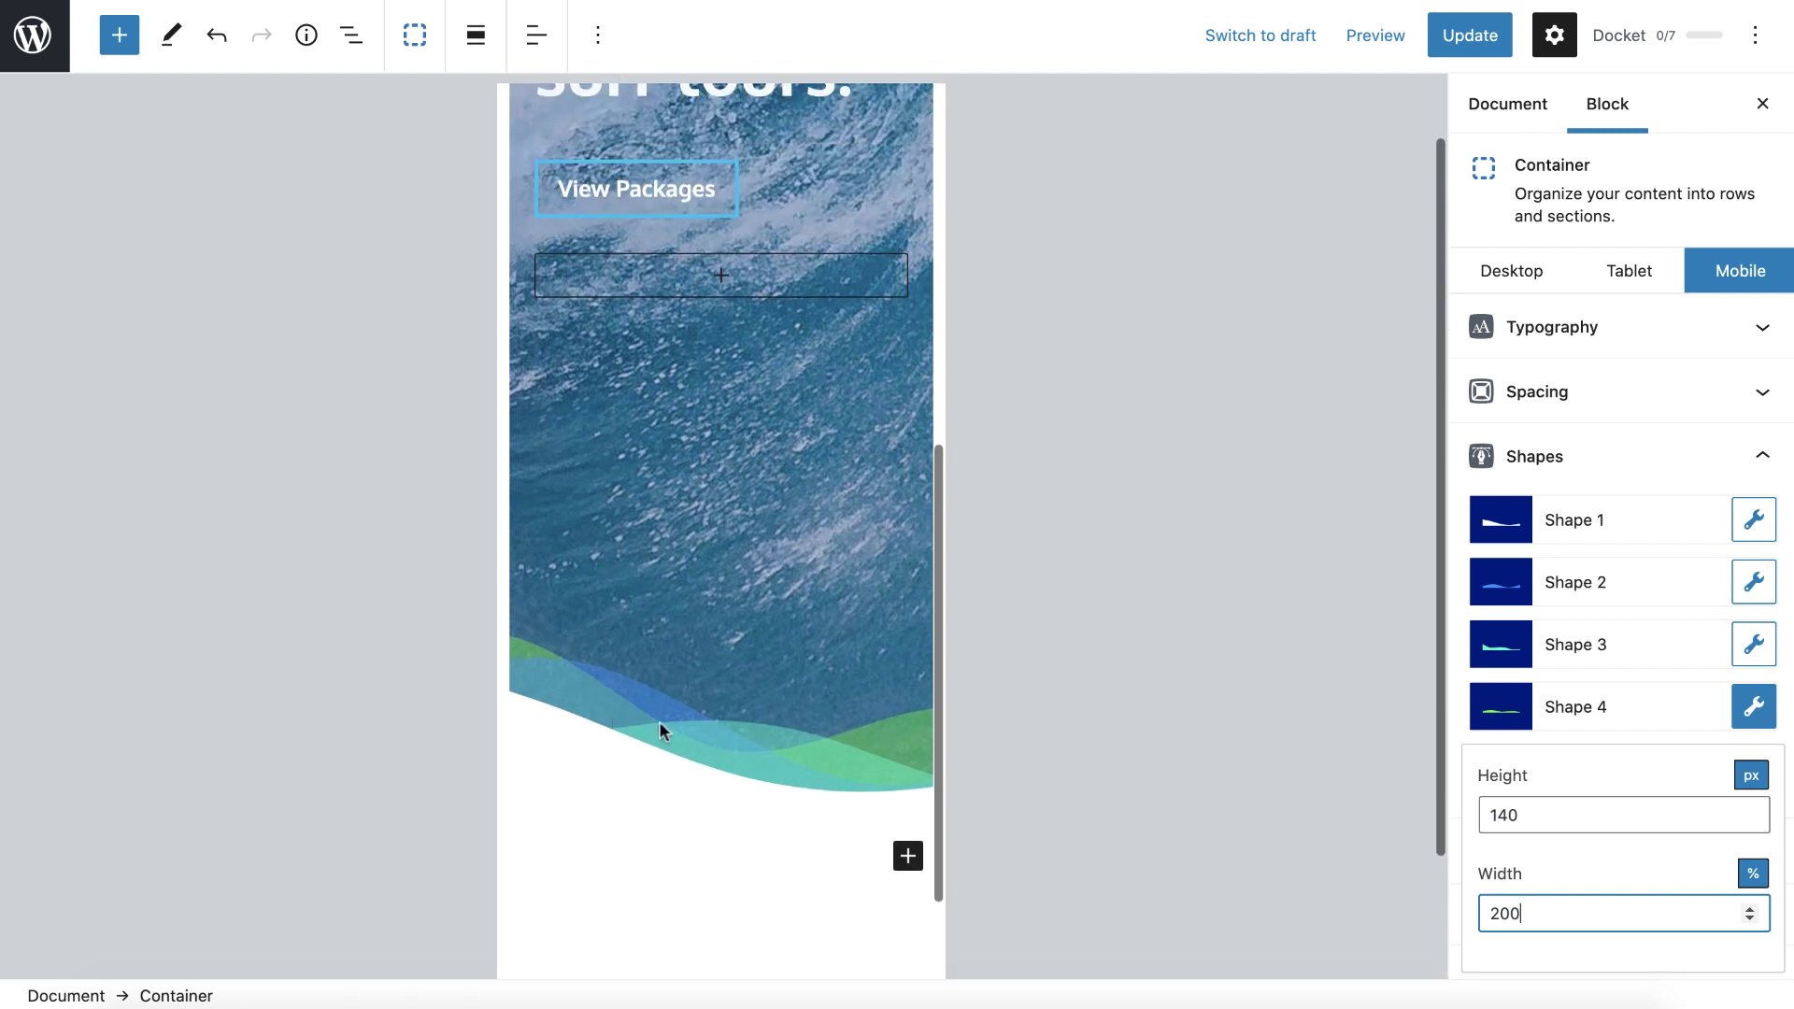
Step: Compare the waves in the desktop layout, then switch back to the mobile layout
left_click(1501, 270)
left_click(1502, 269)
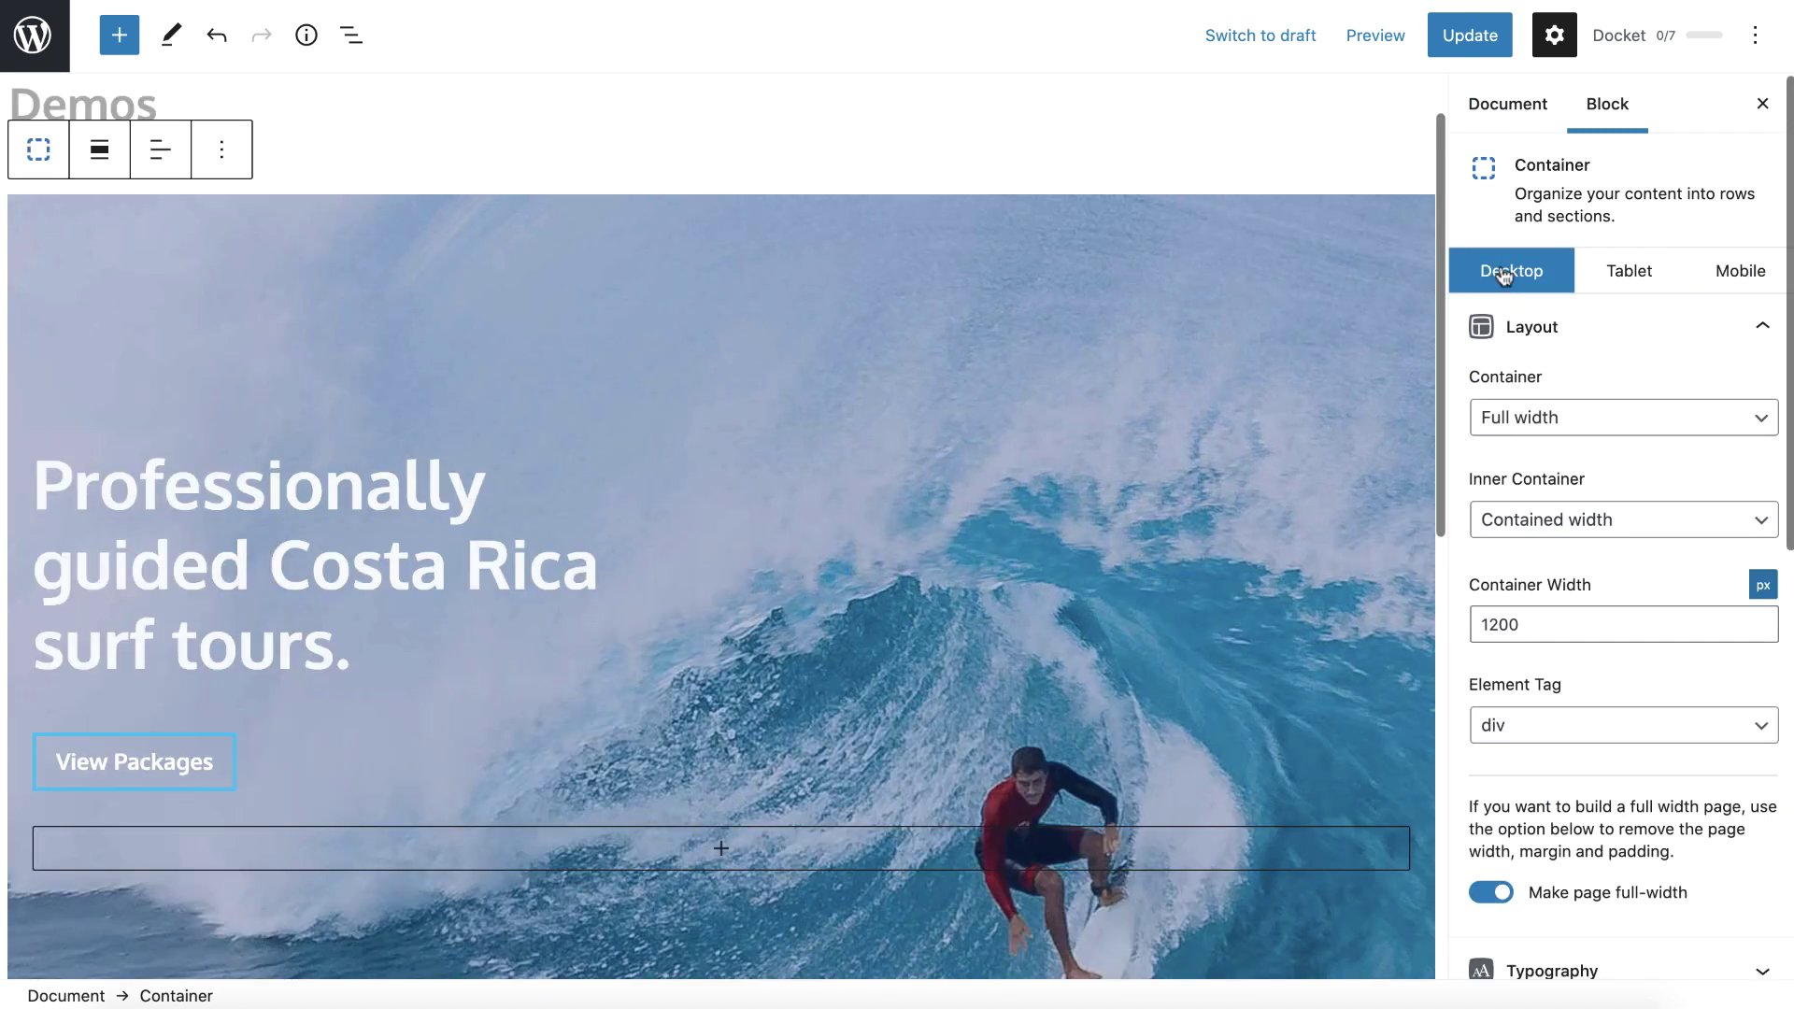
scroll(1161, 360, "down", 5)
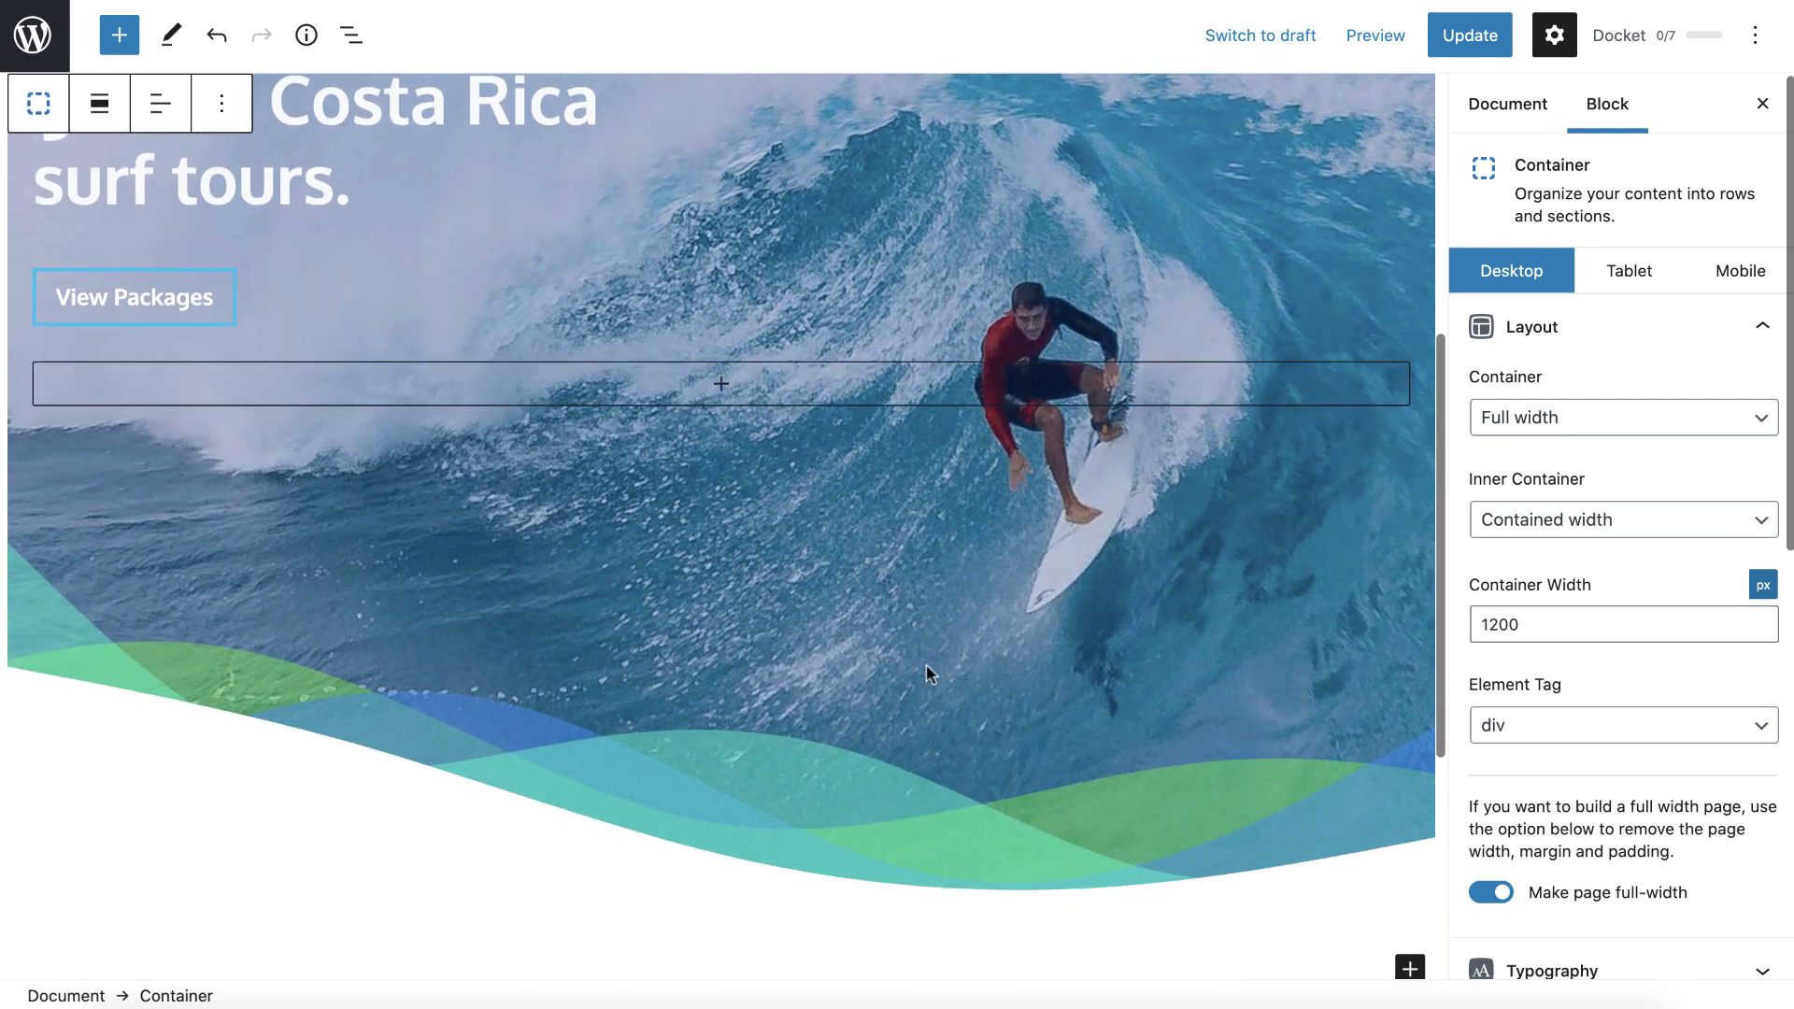
left_click(1740, 270)
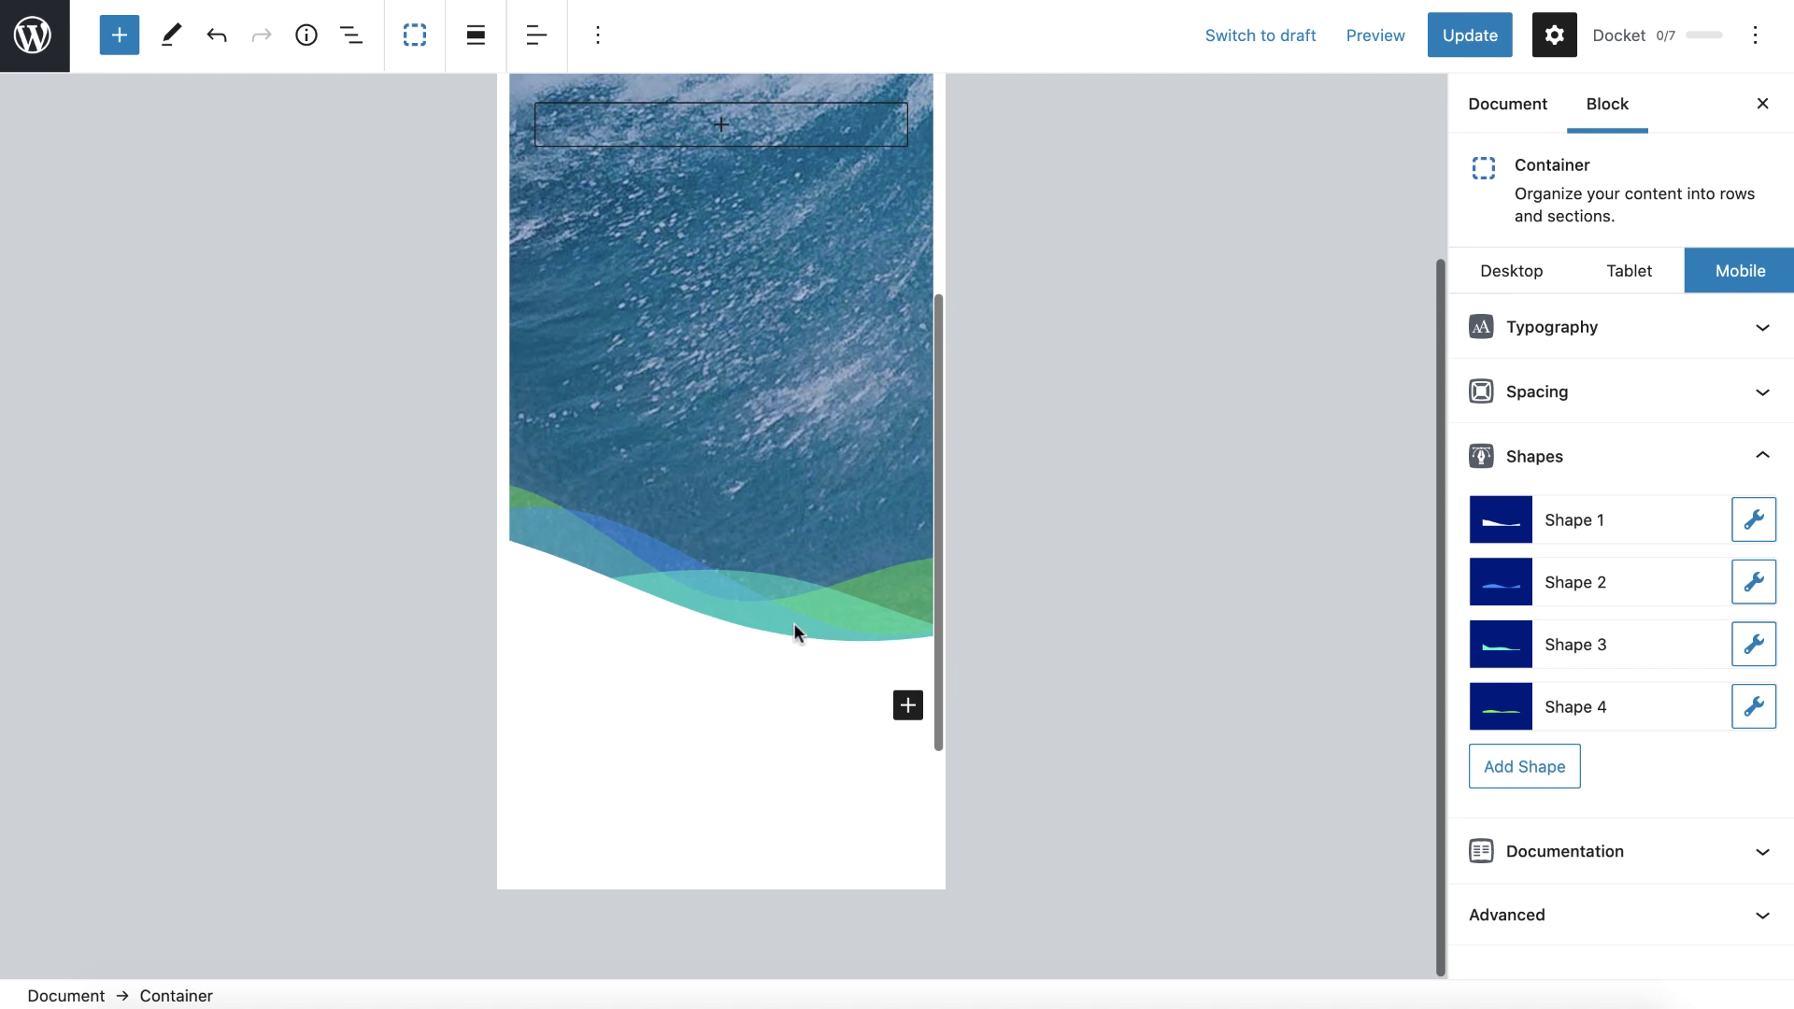
Step: Look over the mobile hero and select the surf-tours headline
scroll(794, 623, "up", 10)
scroll(793, 622, "down", 10)
scroll(794, 622, "down", 2)
scroll(793, 623, "up", 10)
left_click(741, 487)
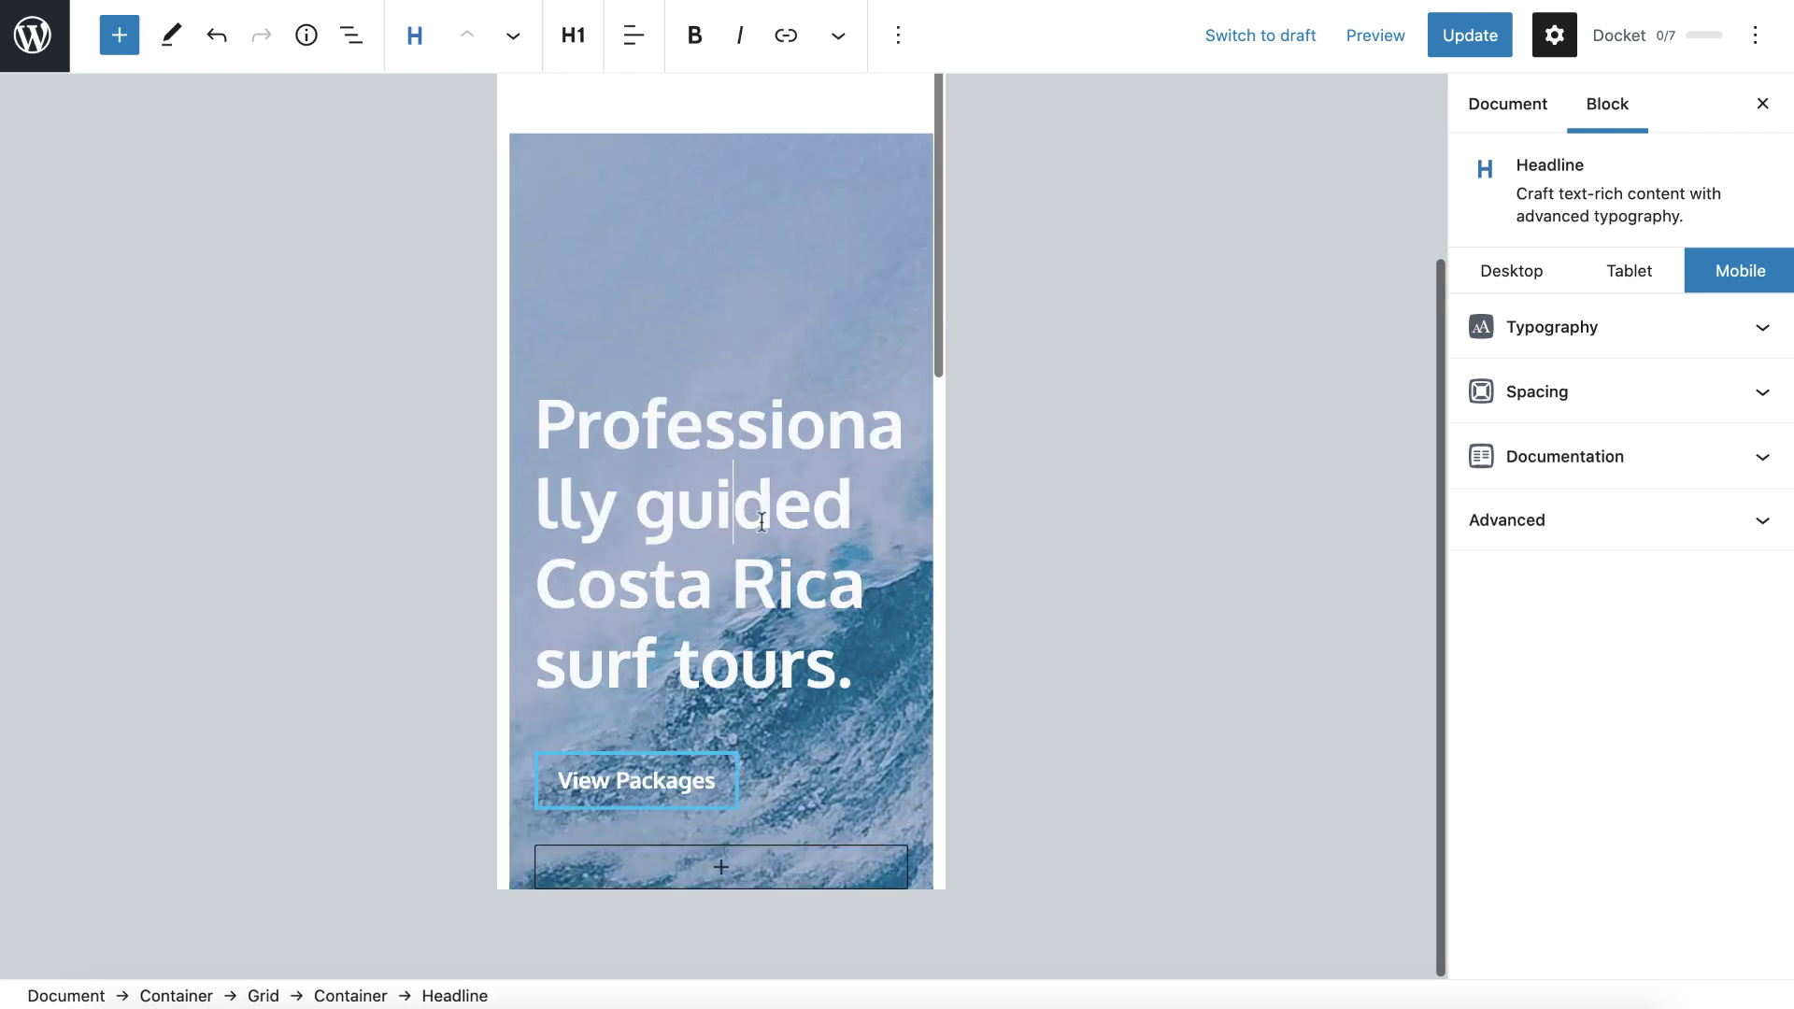
Step: Update the page and choose Preview in new tab to view the live hero
left_click(1478, 35)
left_click(1352, 34)
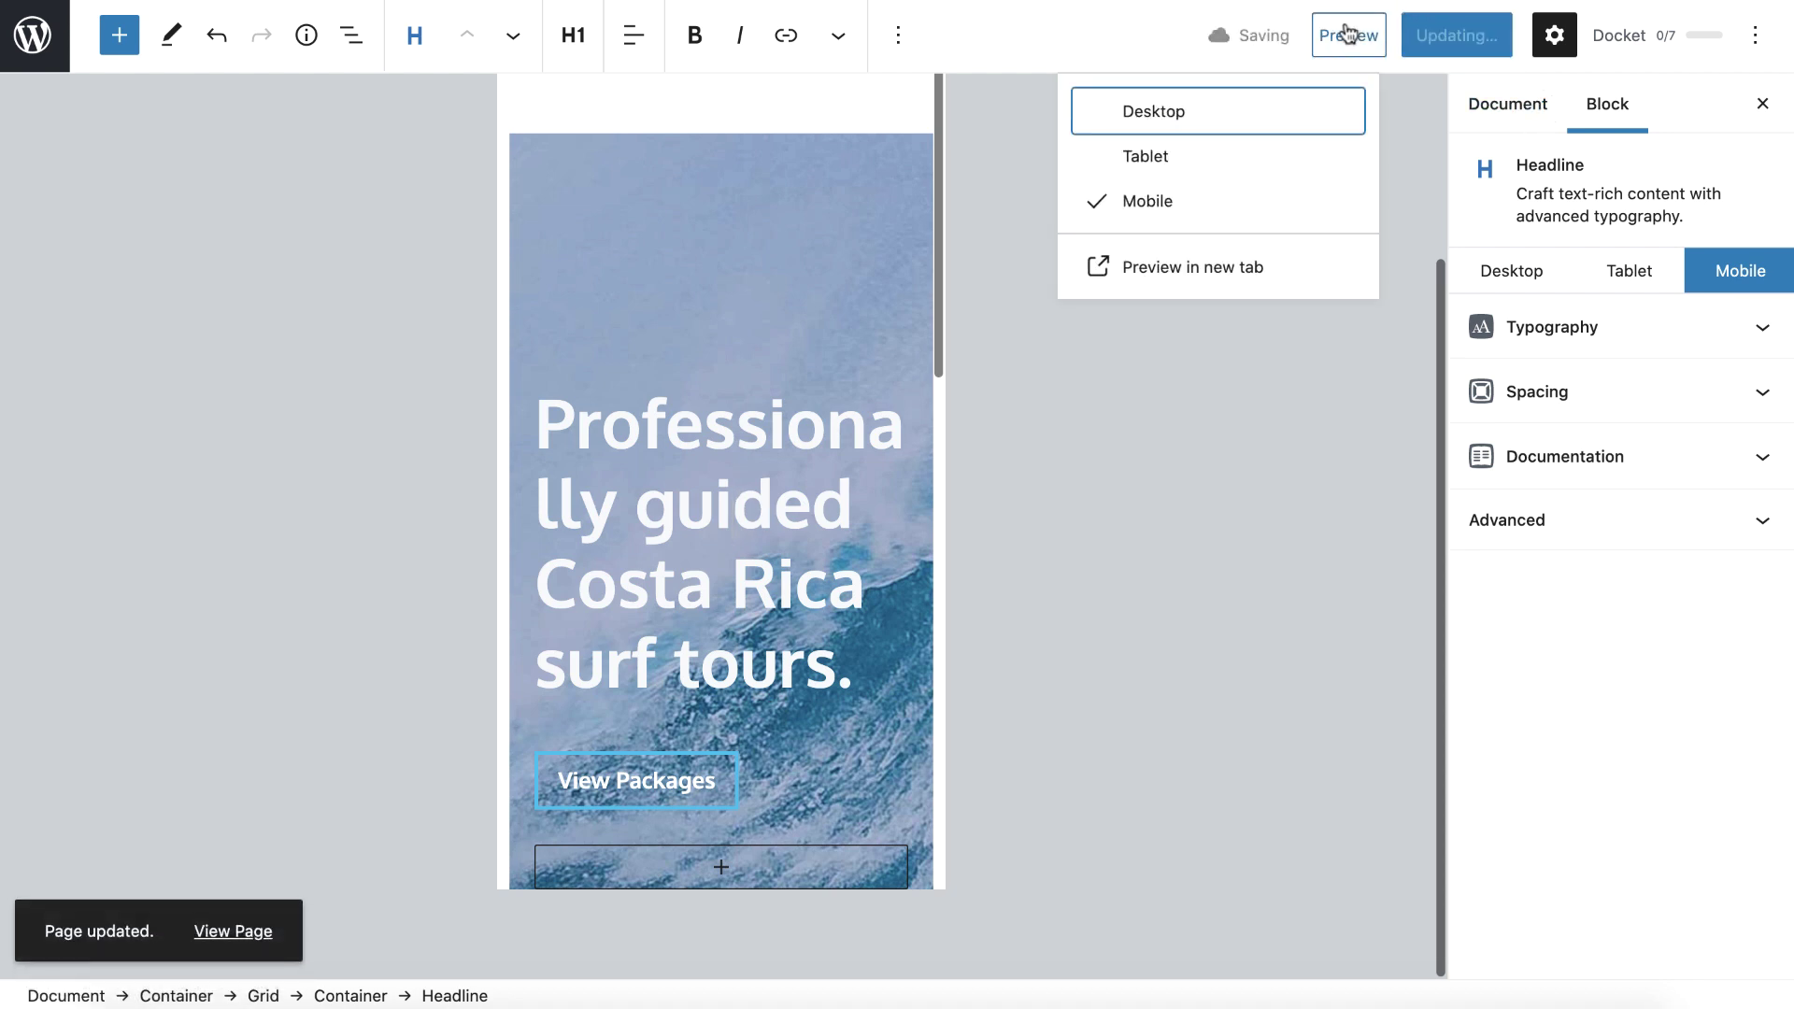
left_click(1201, 262)
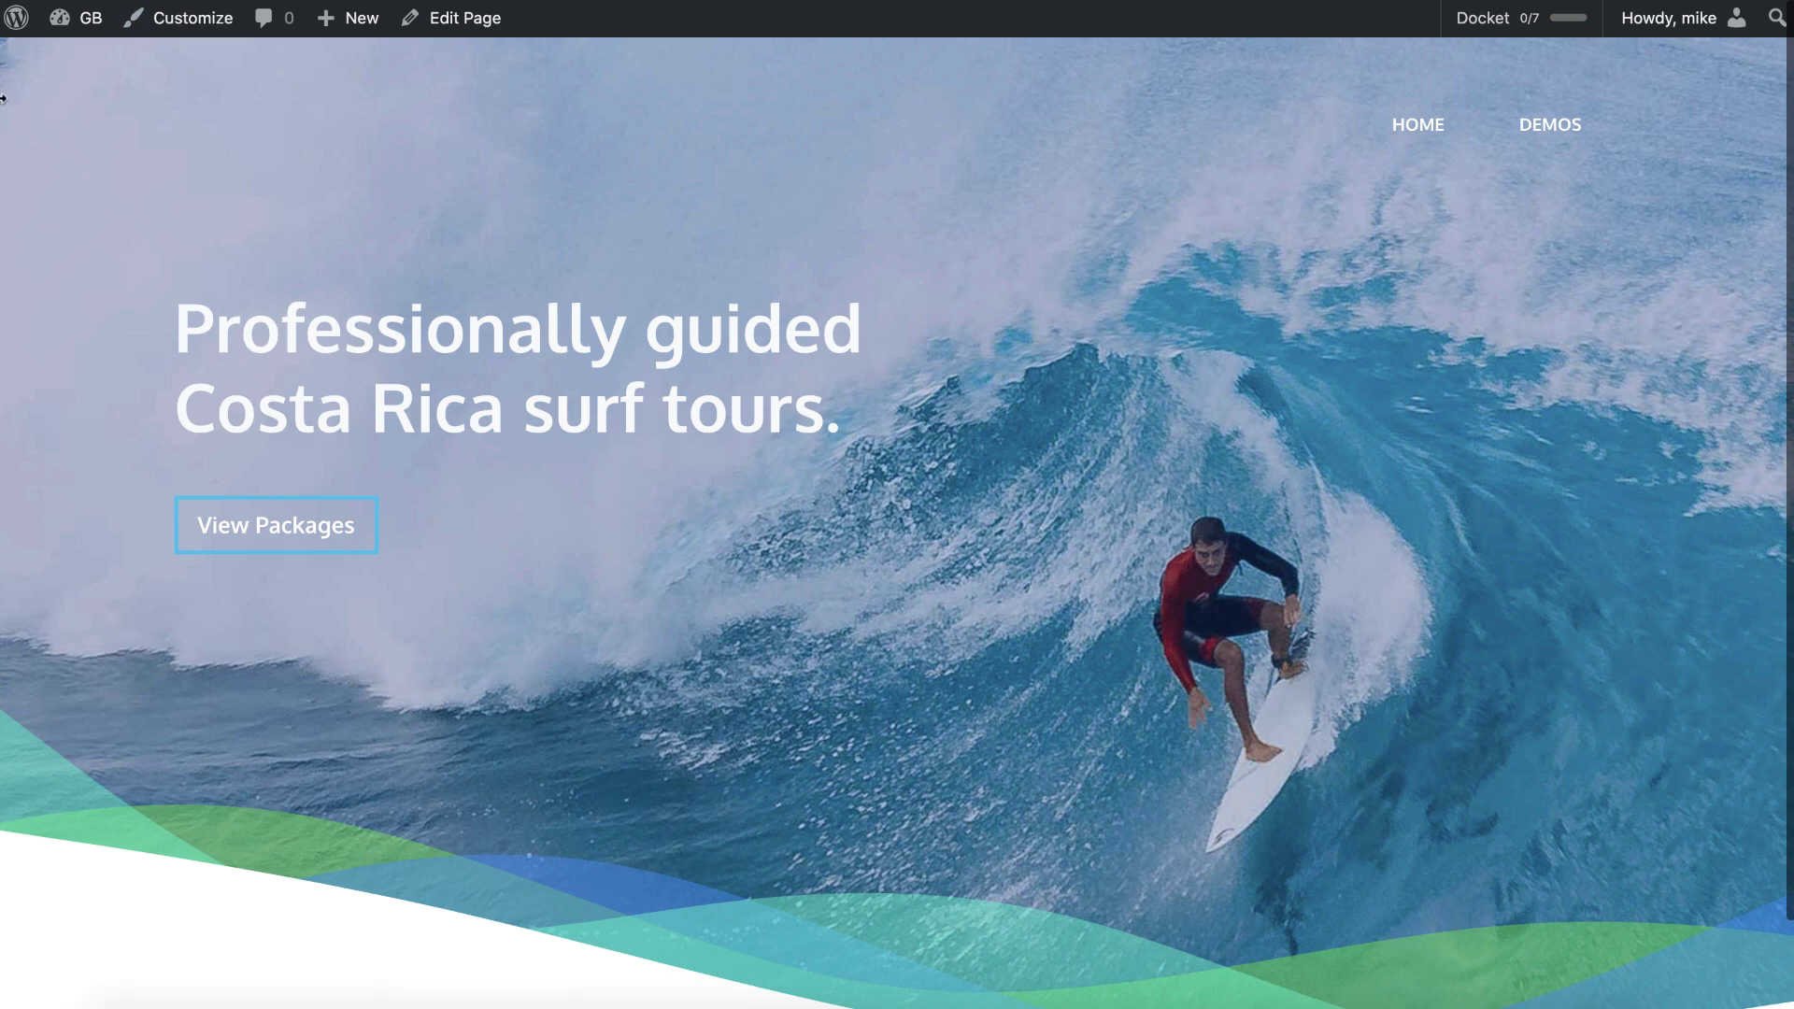
Step: Narrow the browser to mobile width to inspect the waves, then restore it to full screen
left_click_drag(3, 98, 1251, 255)
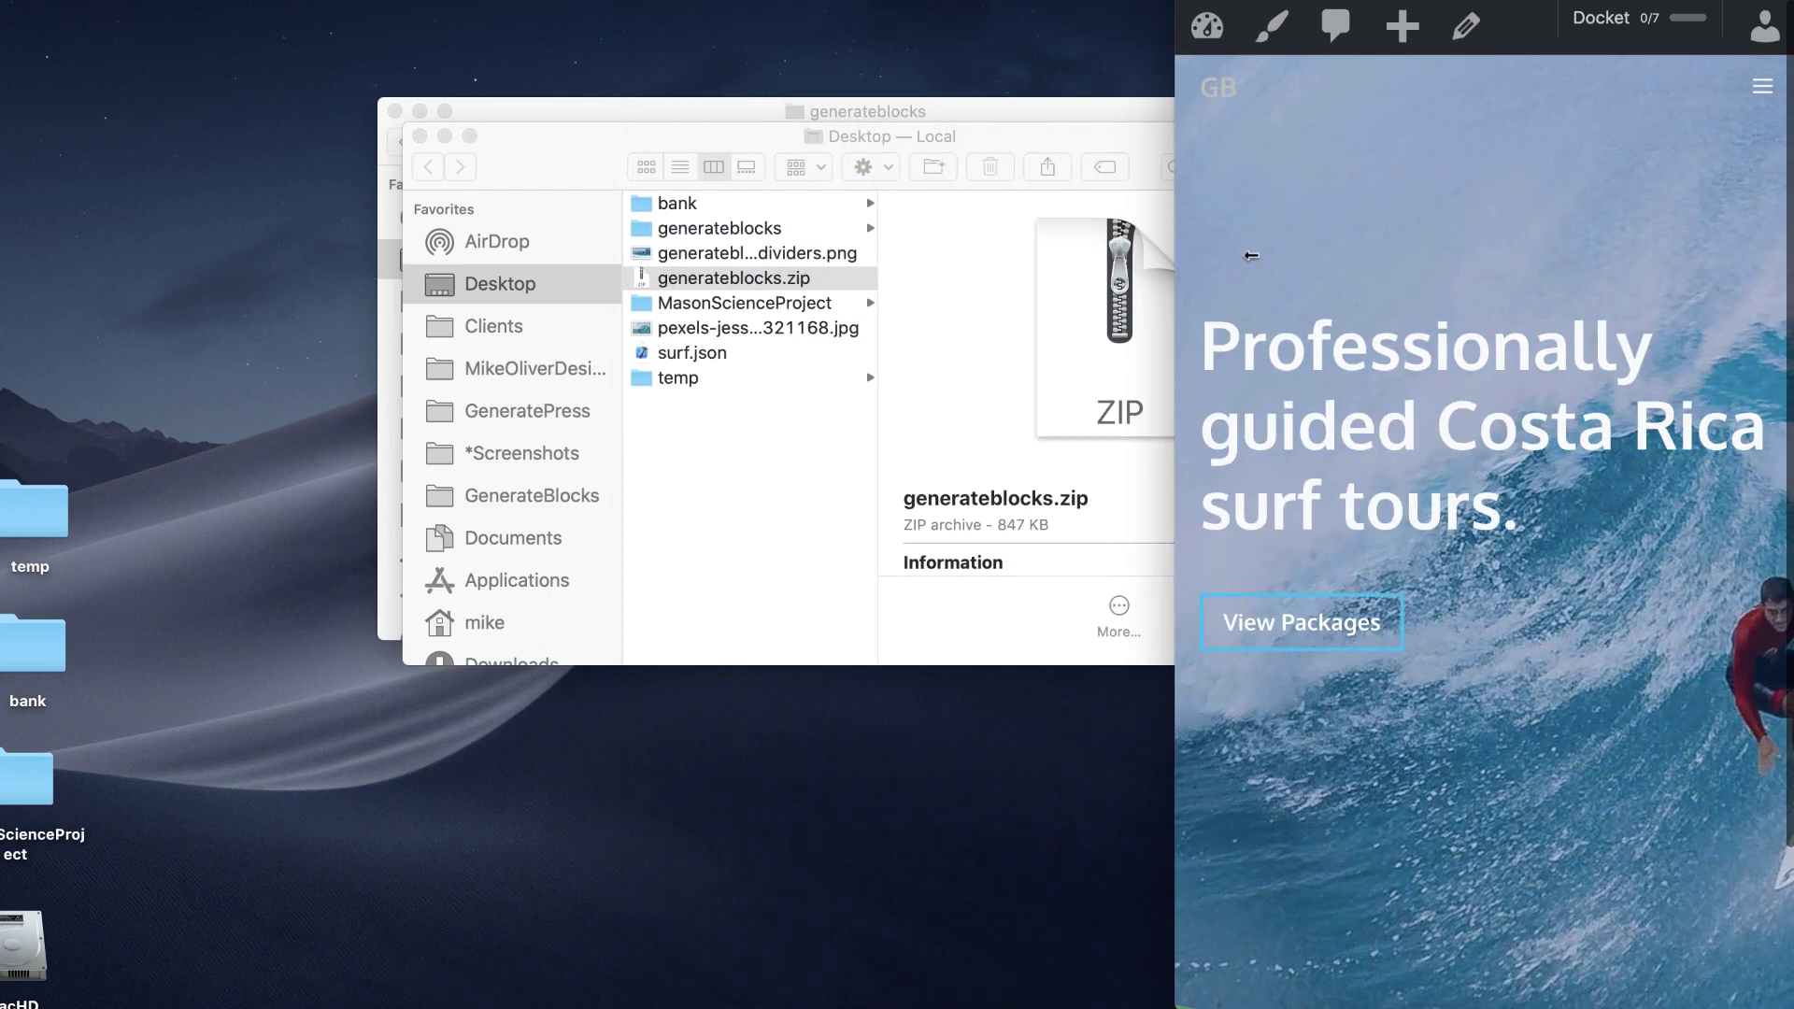
scroll(1309, 393, "down", 4)
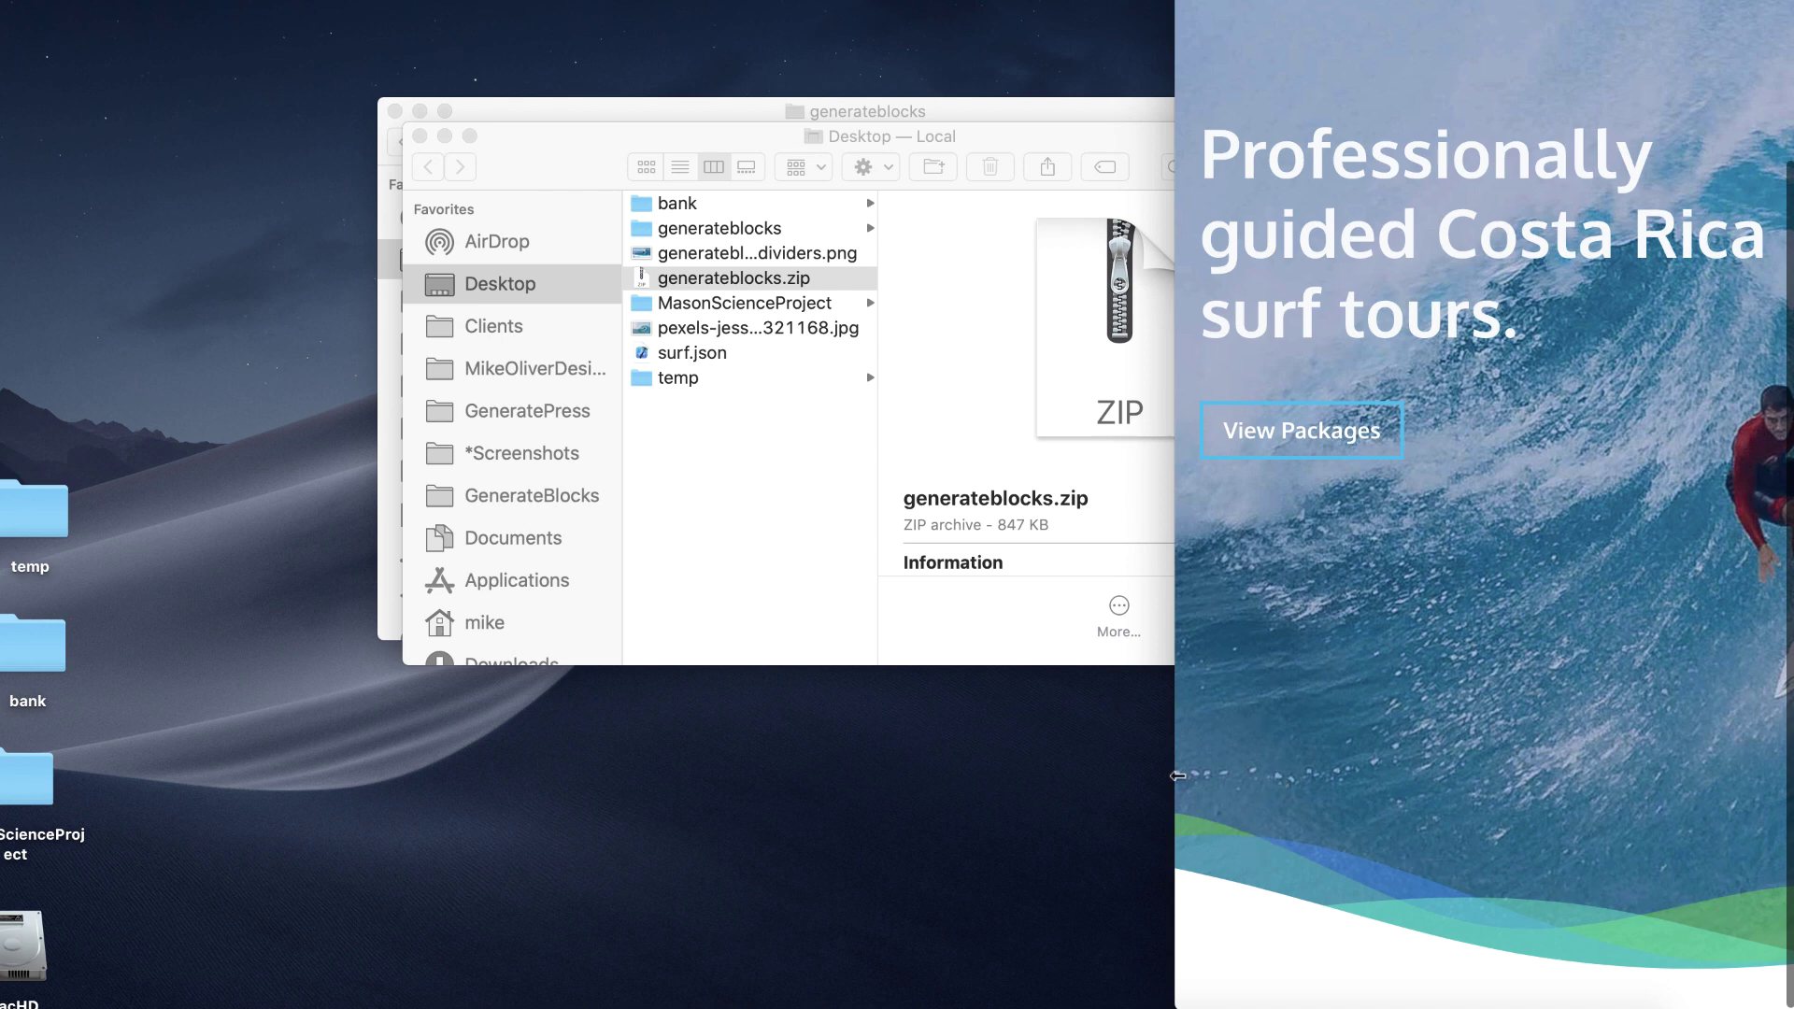
left_click_drag(1173, 772, 104, 561)
left_click_drag(0, 580, 3, 579)
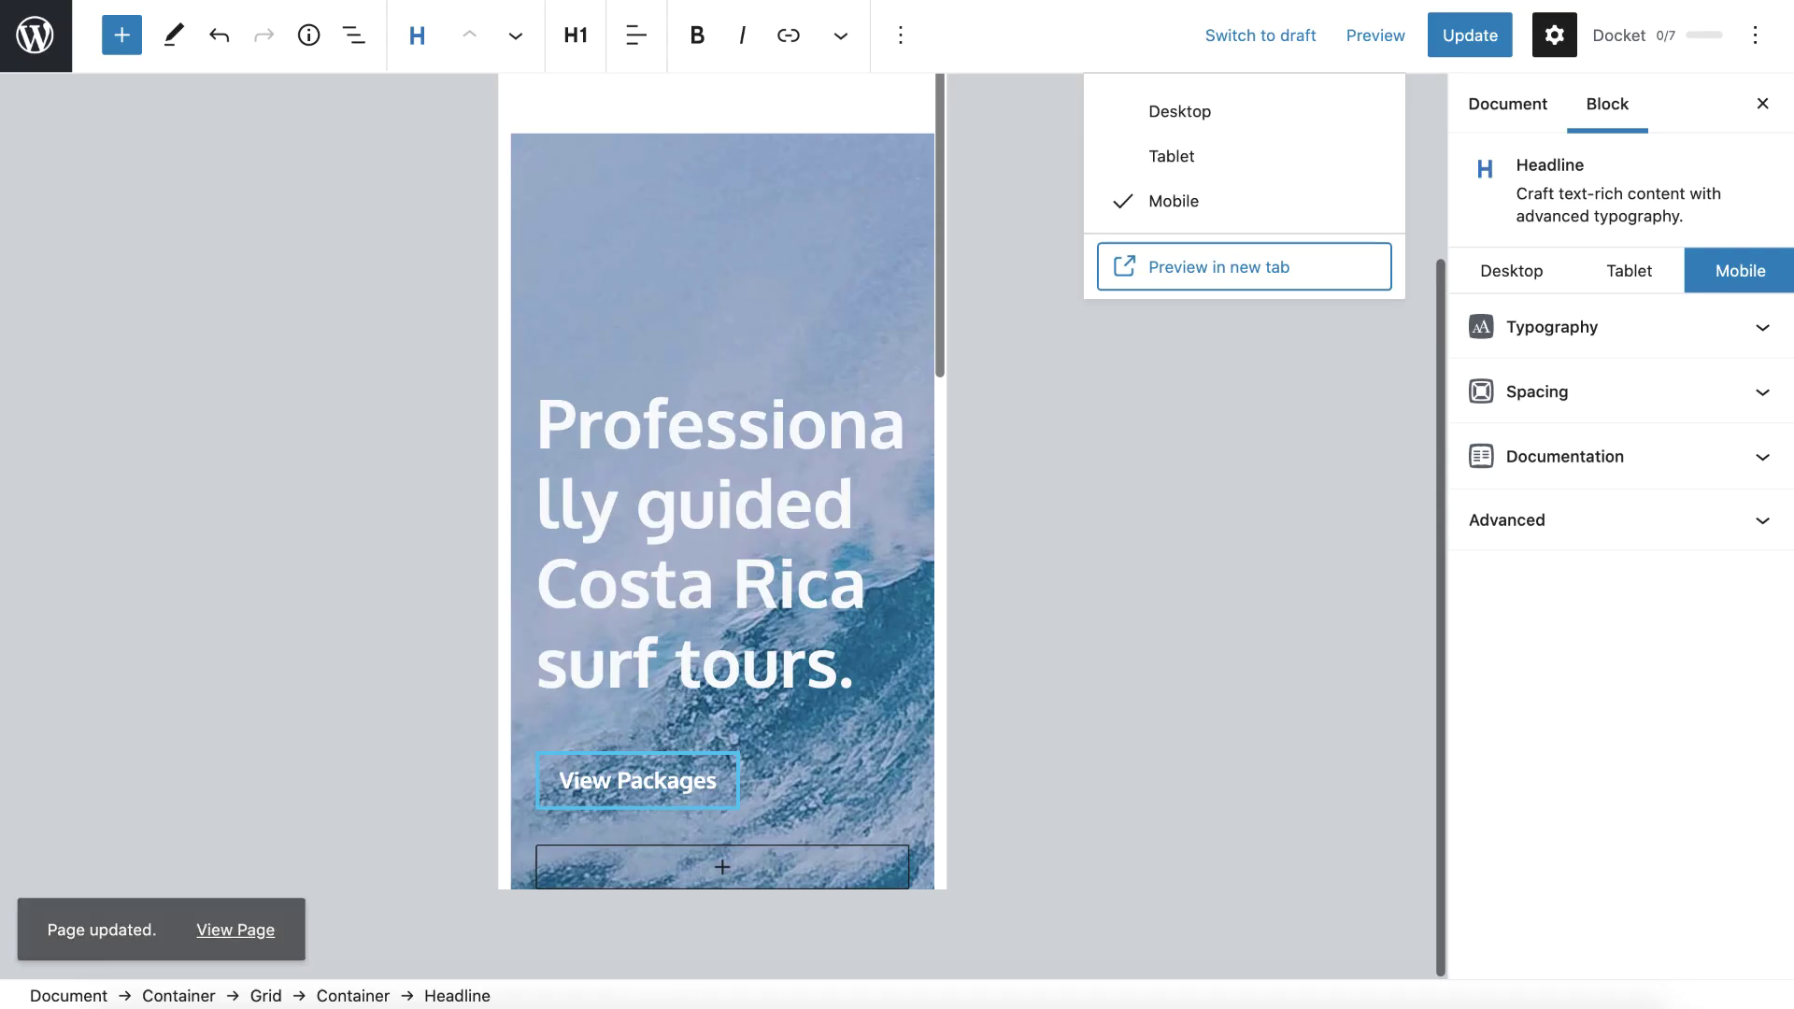
Step: Return the editor to the desktop layout and look through the hero
left_click(1504, 273)
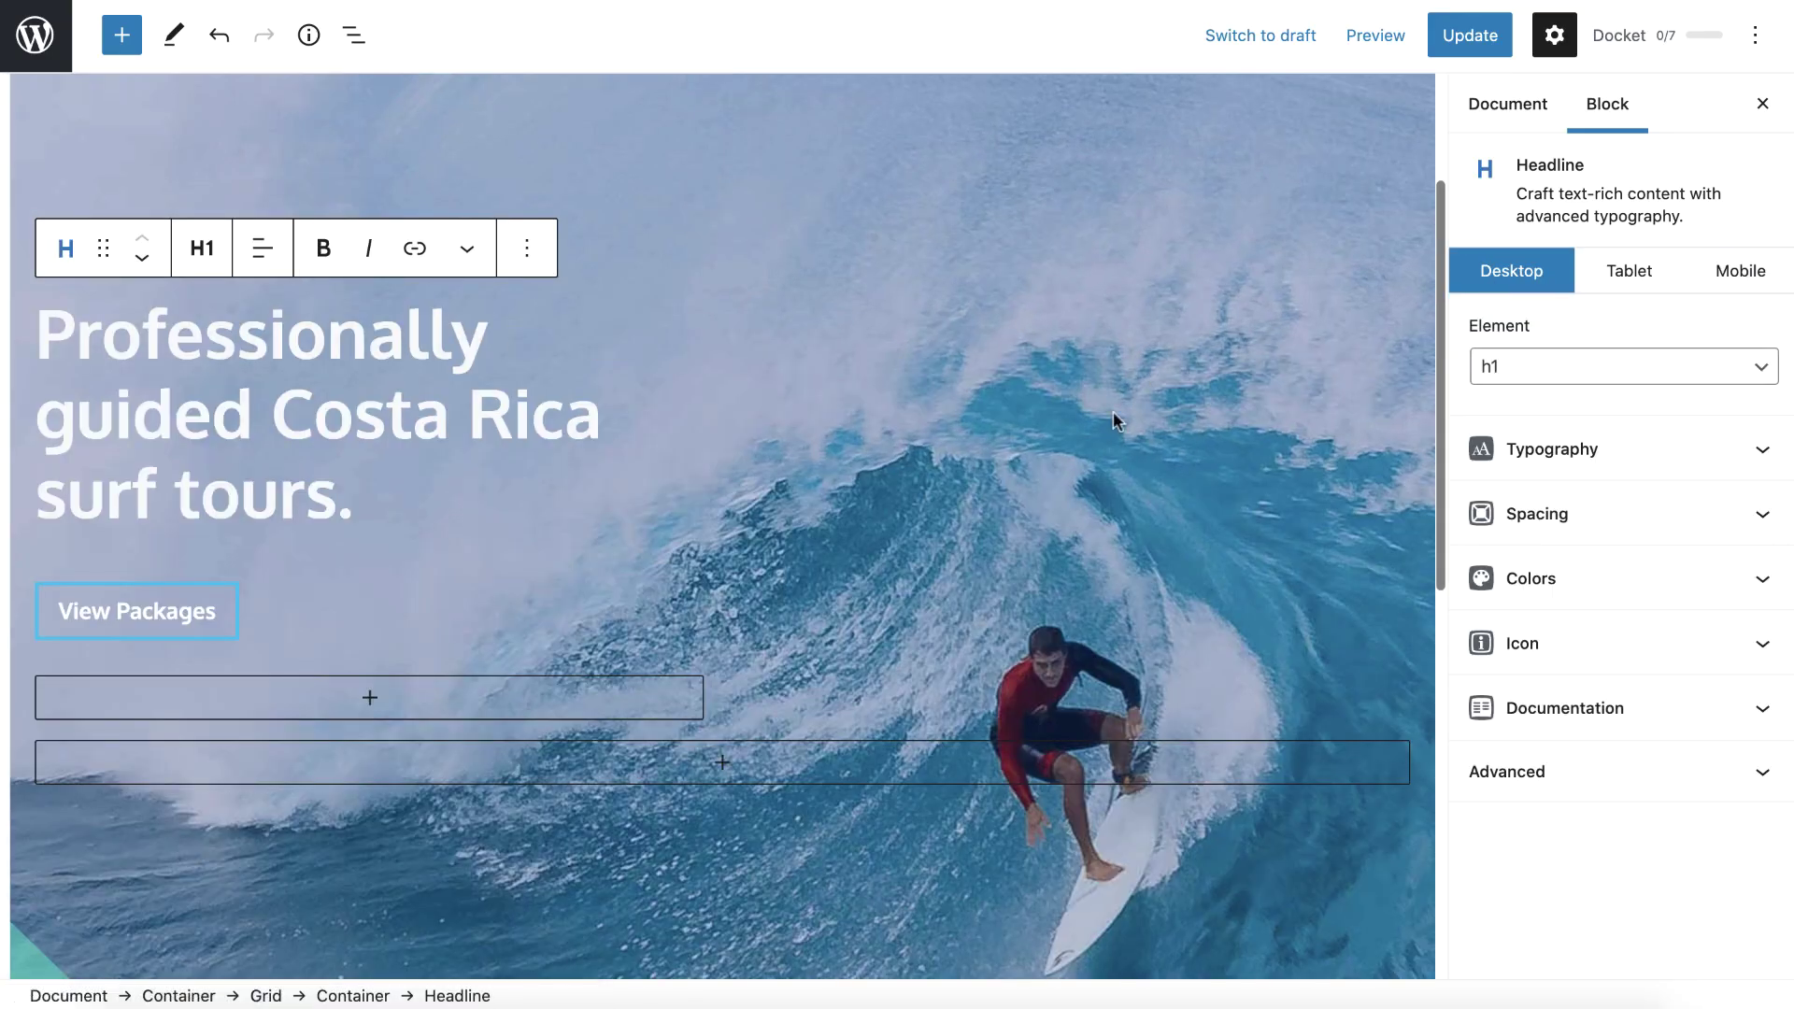
scroll(951, 501, "down", 10)
scroll(965, 746, "up", 1)
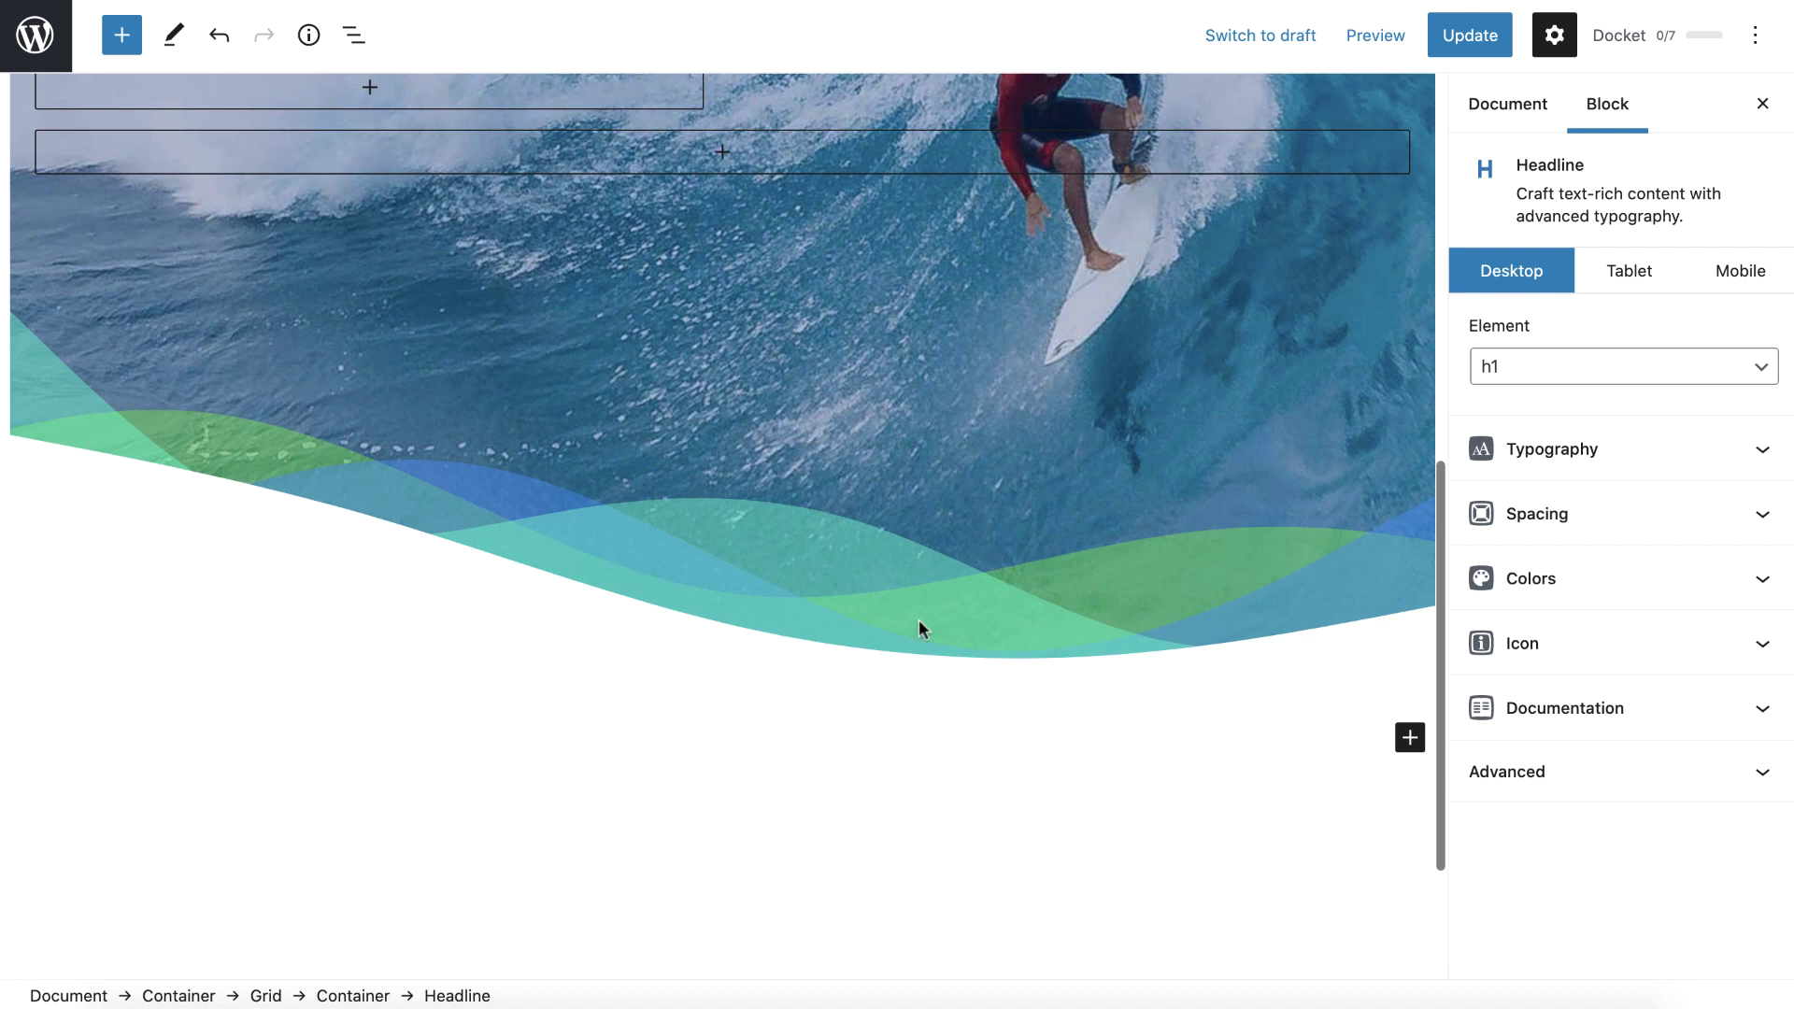
scroll(617, 805, "up", 3)
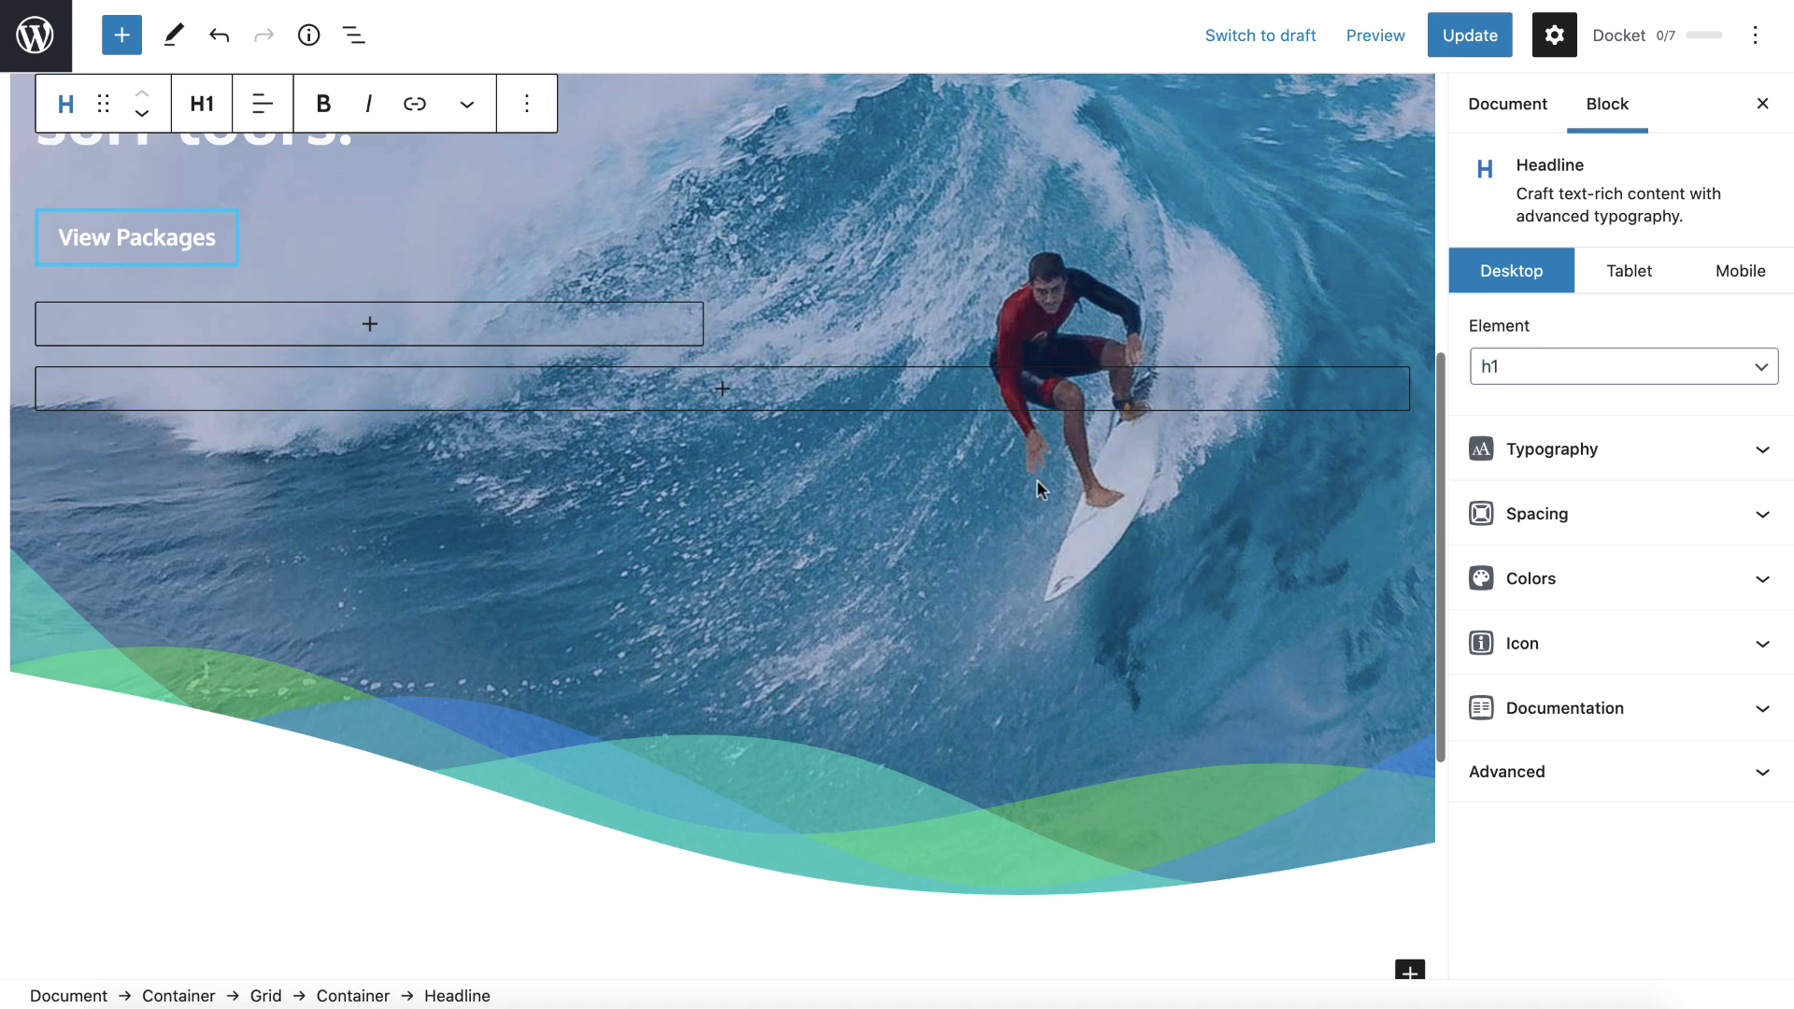
Step: Select the hero Container block, review its layered waves, and save the page with Cmd+S
left_click(912, 475)
scroll(1324, 605, "up", 2)
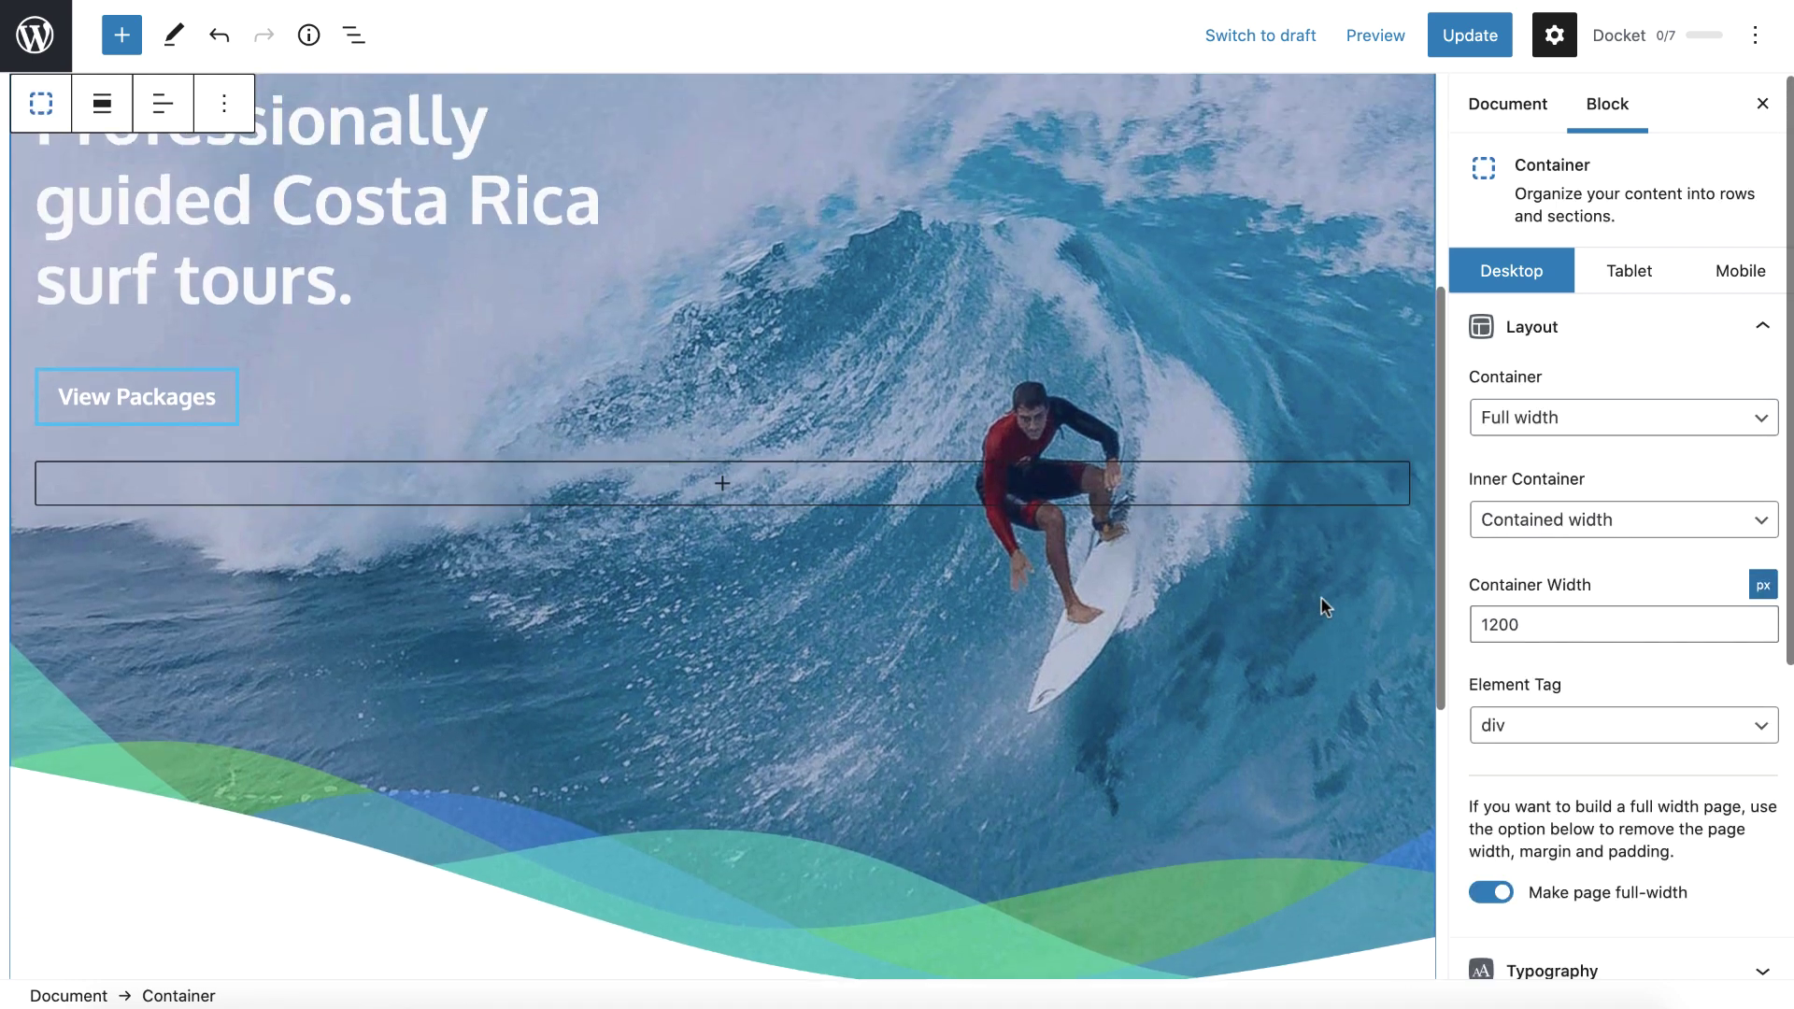
scroll(1321, 600, "up", 4)
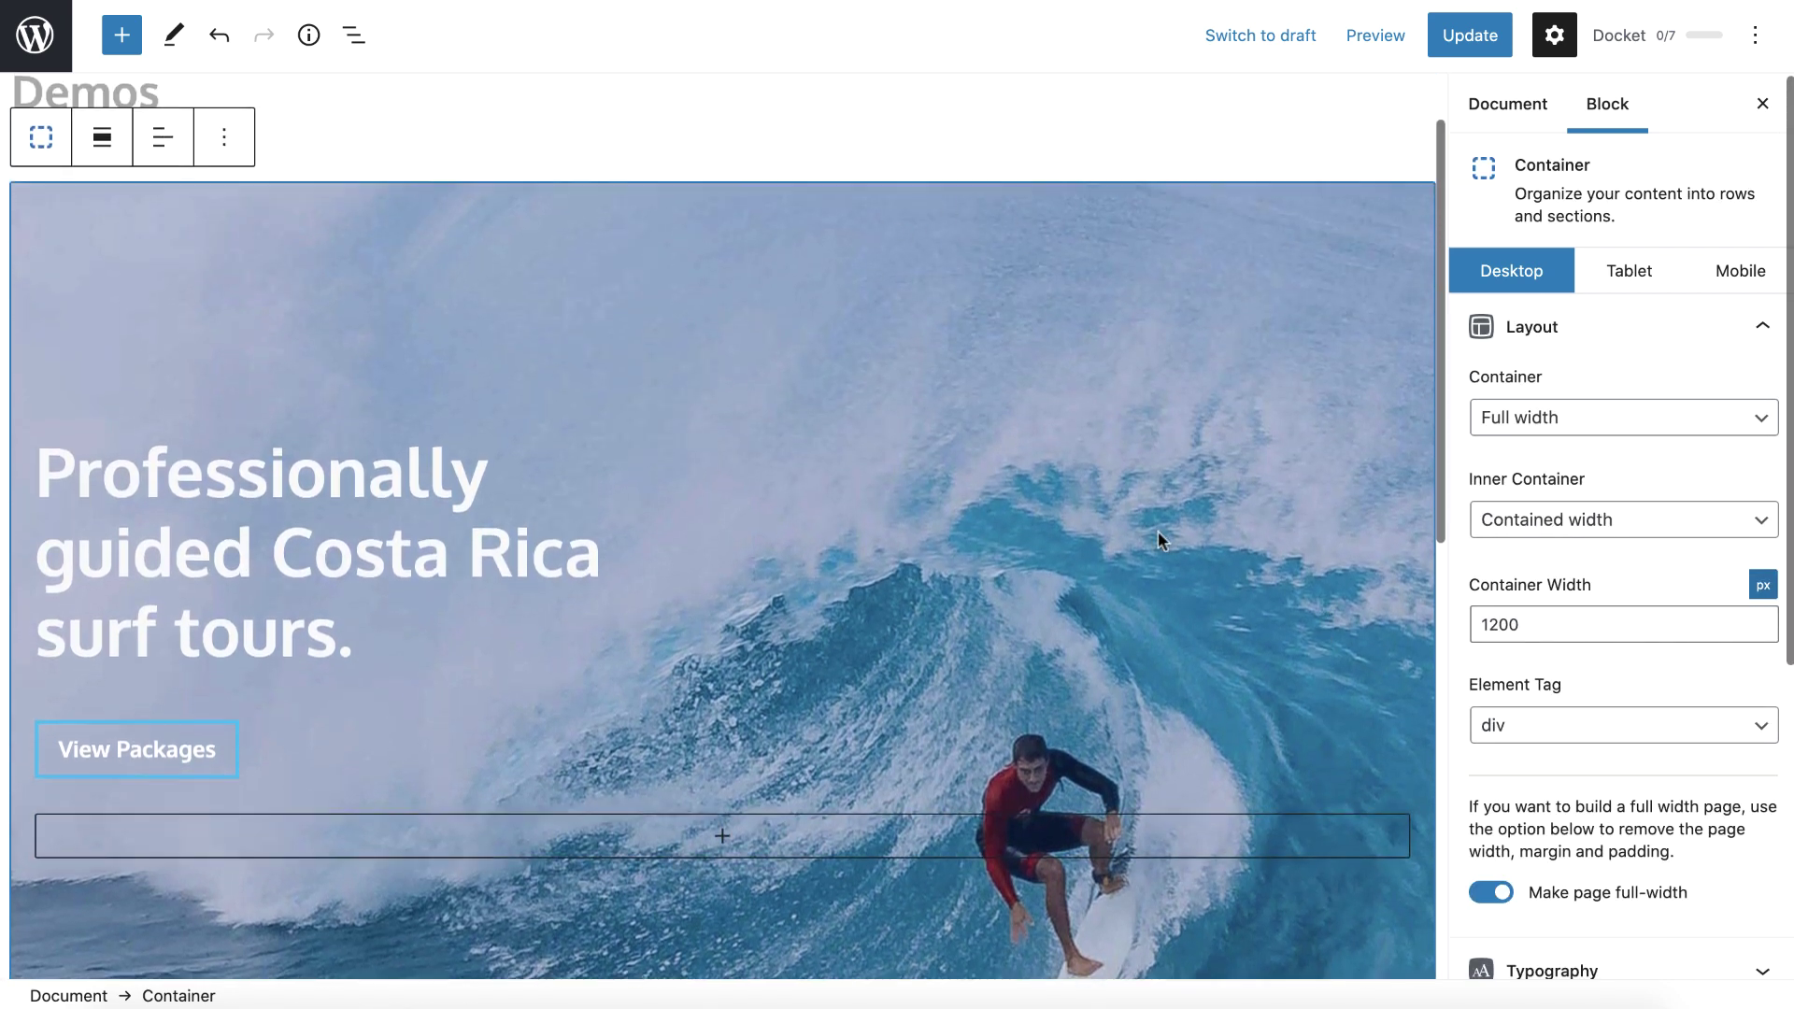
scroll(1158, 533, "down", 6)
scroll(1158, 532, "up", 5)
scroll(1157, 531, "up", 1)
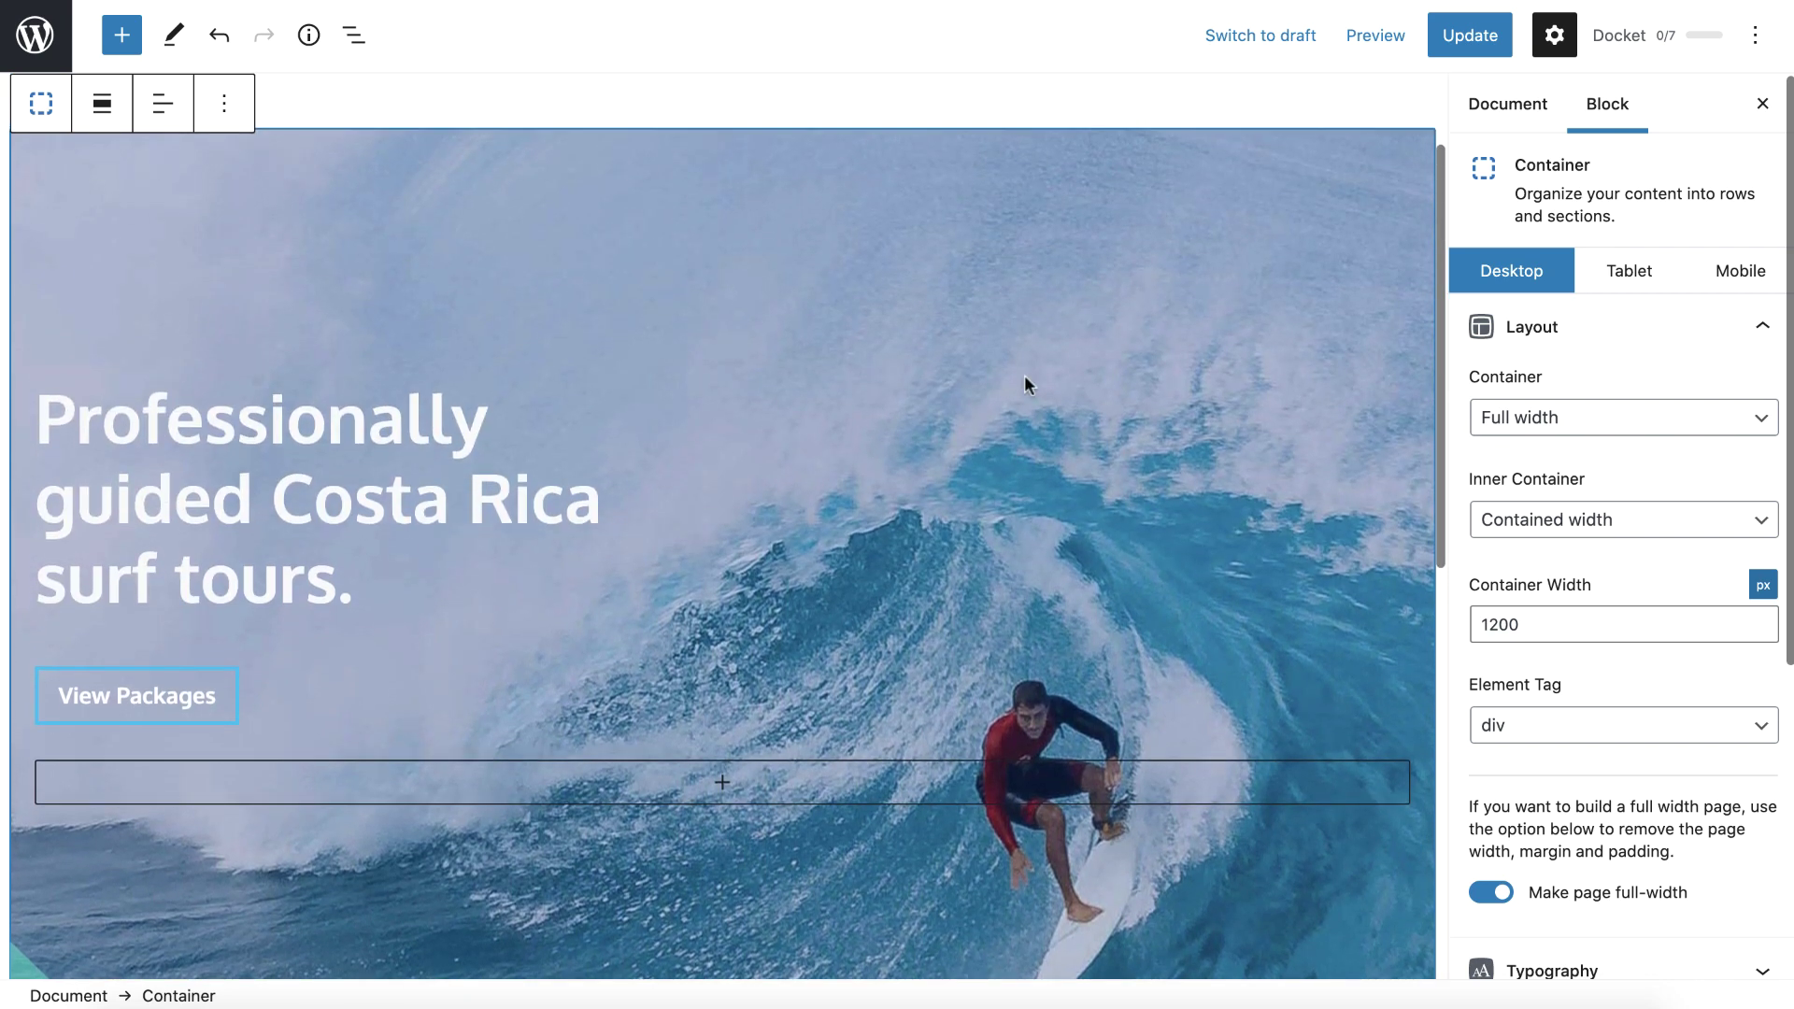
scroll(849, 471, "down", 4)
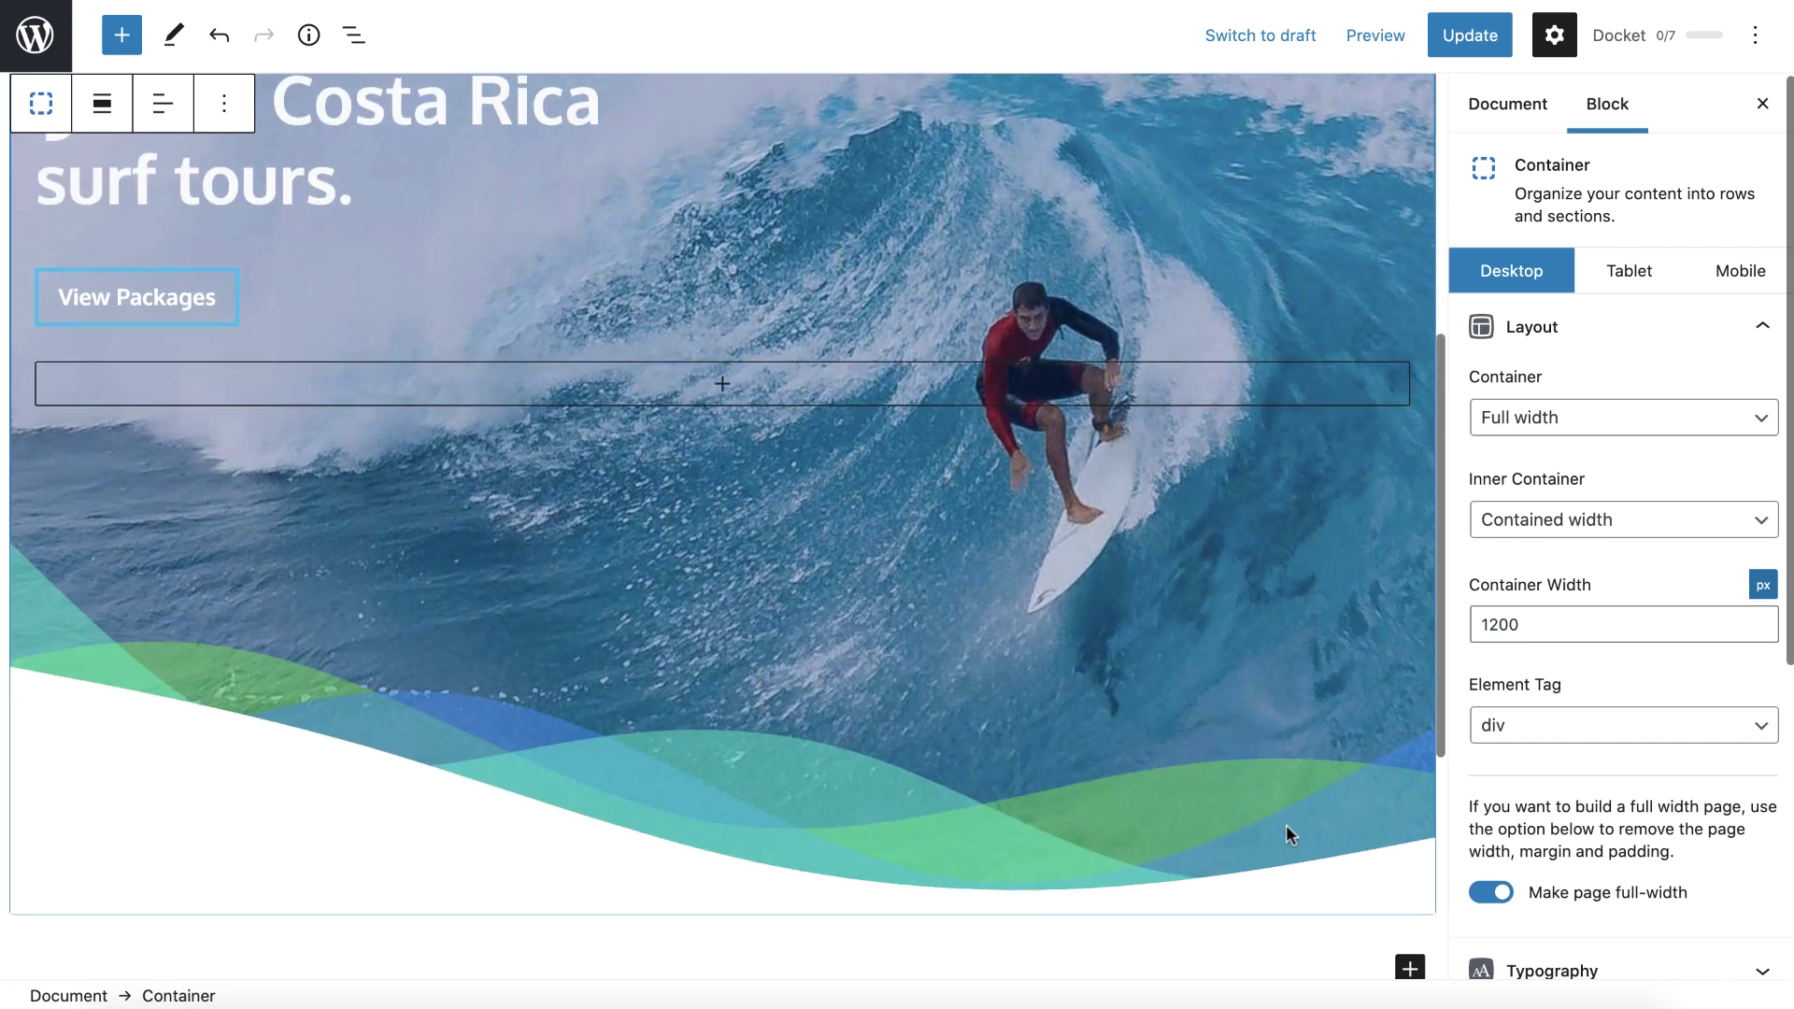
scroll(823, 788, "up", 5)
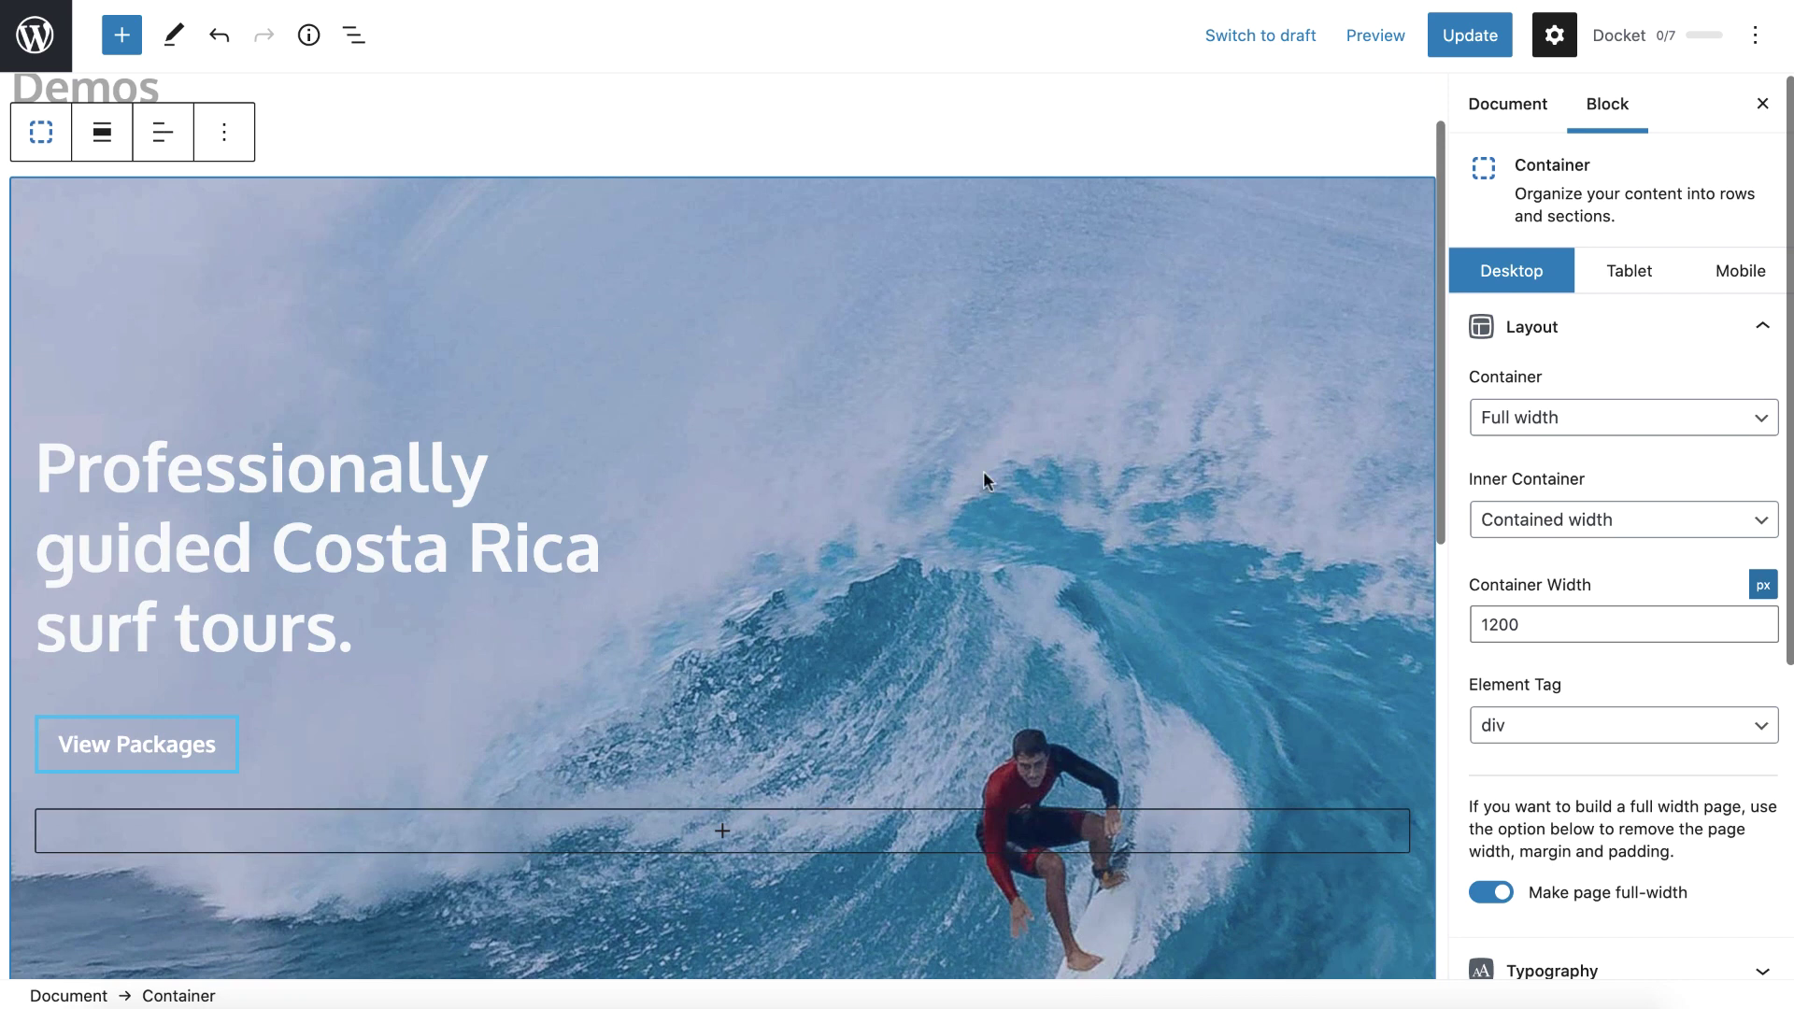
scroll(983, 471, "down", 4)
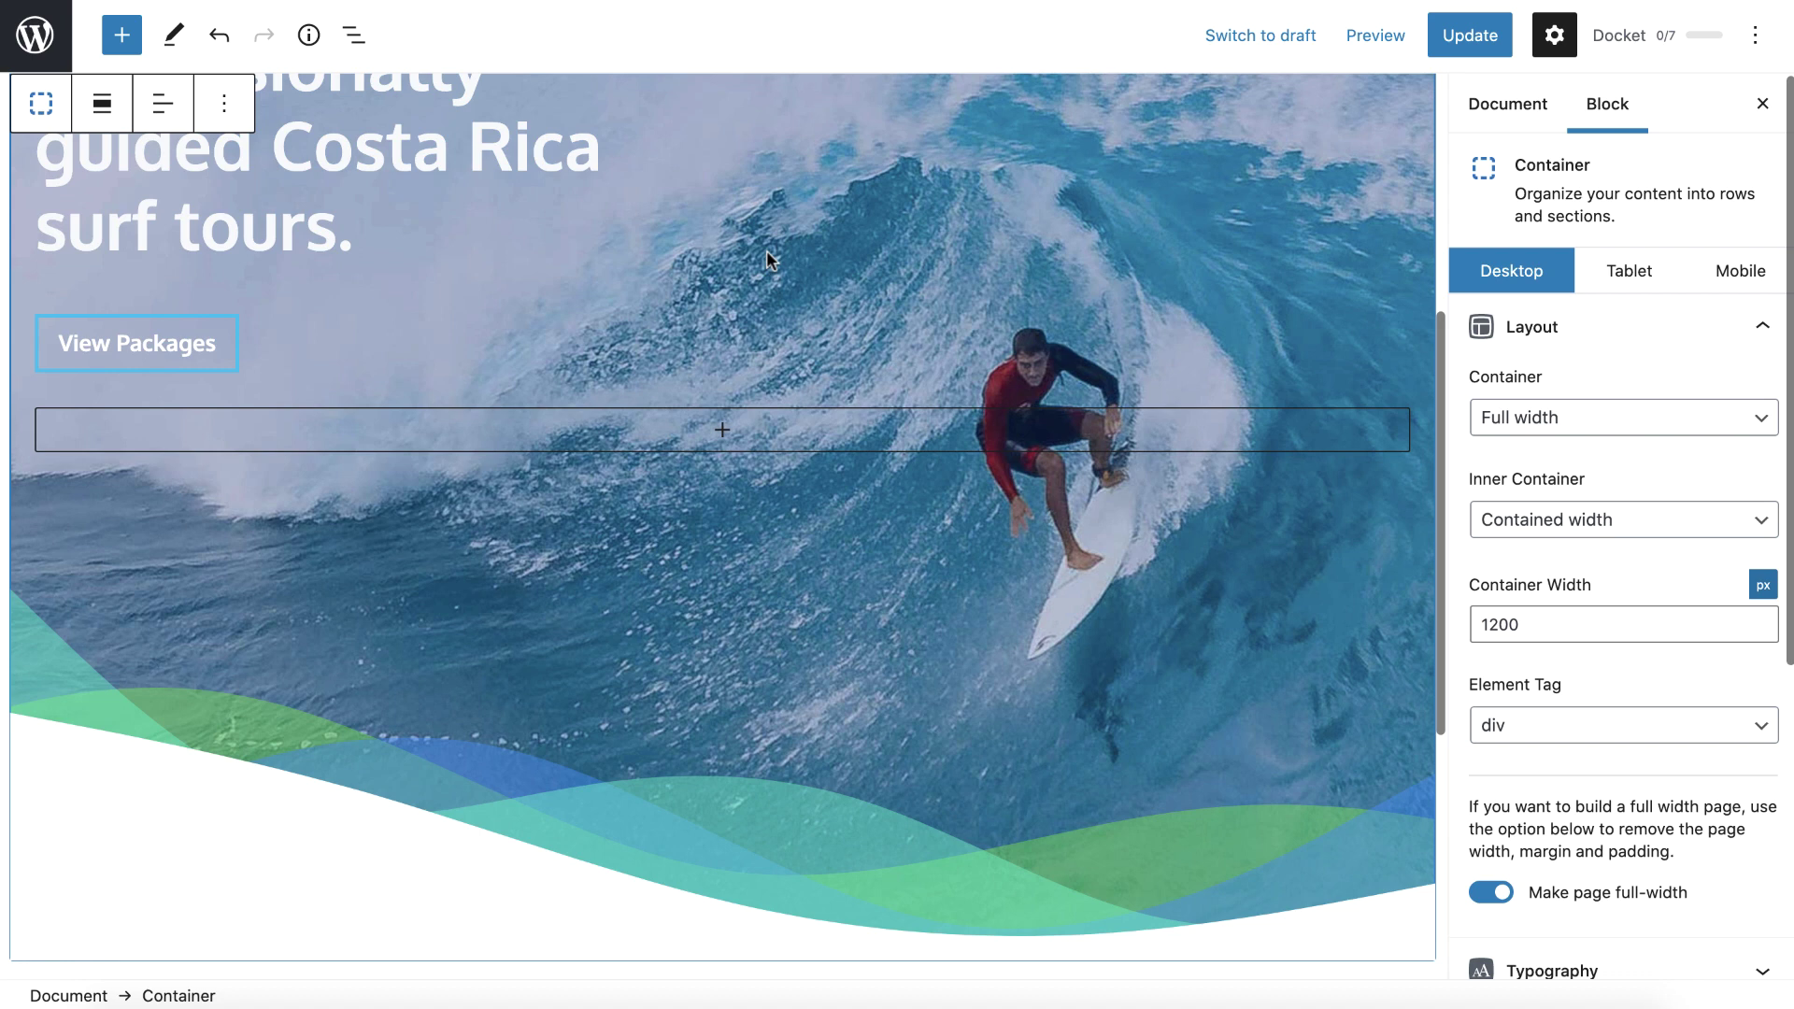
key("super+s")
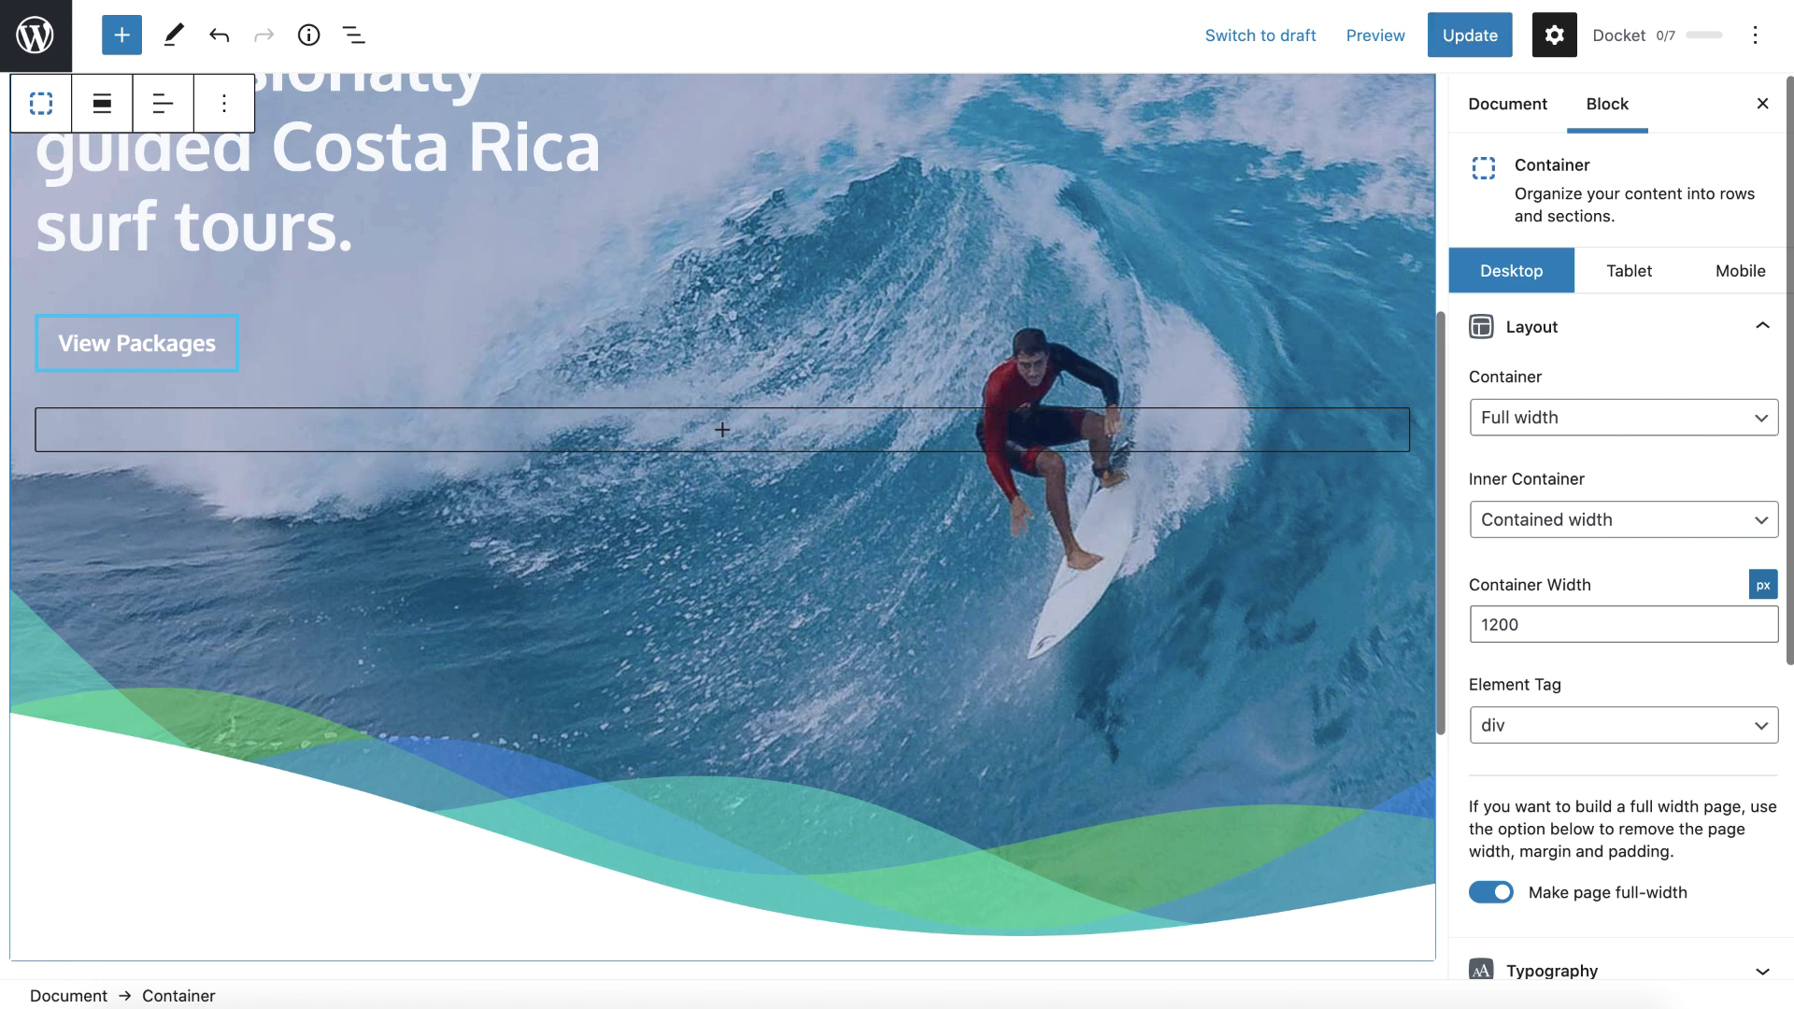